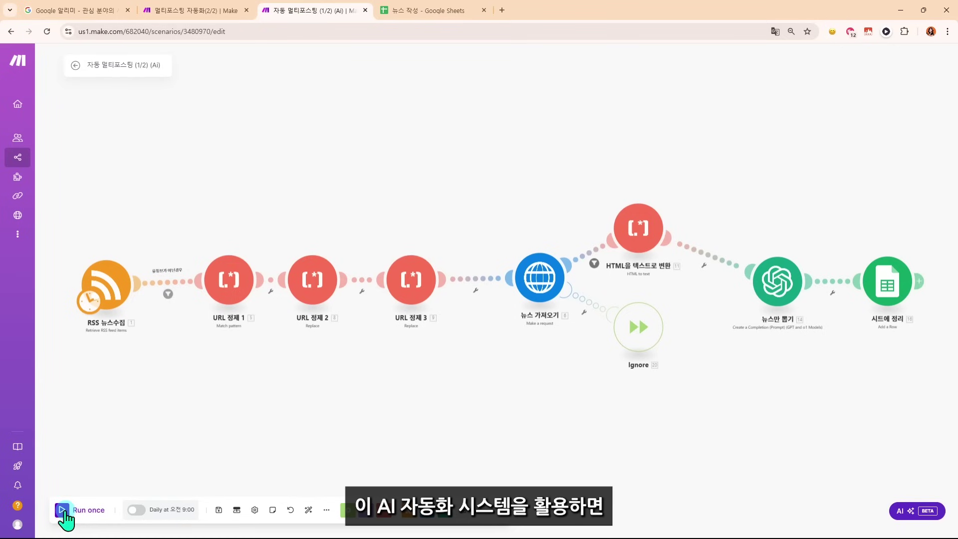
- Switch to the news sheet and expand the latest LinkedIn activity post to read its full text
{"action": "left_click", "coordinate": [427, 10]}
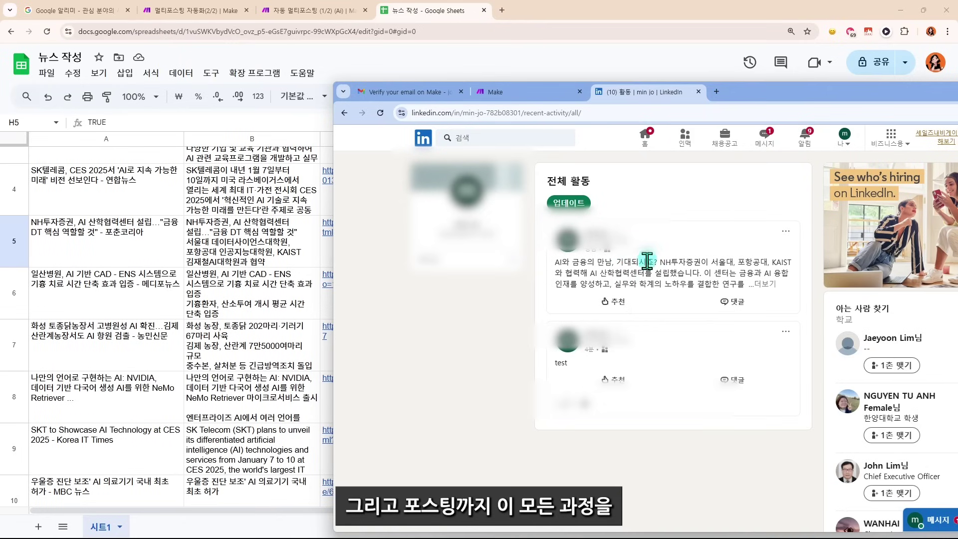
{"action": "left_click_drag", "start_coordinate": [647, 261], "coordinate": [775, 289]}
{"action": "left_click", "coordinate": [775, 288]}
{"action": "left_click", "coordinate": [601, 289]}
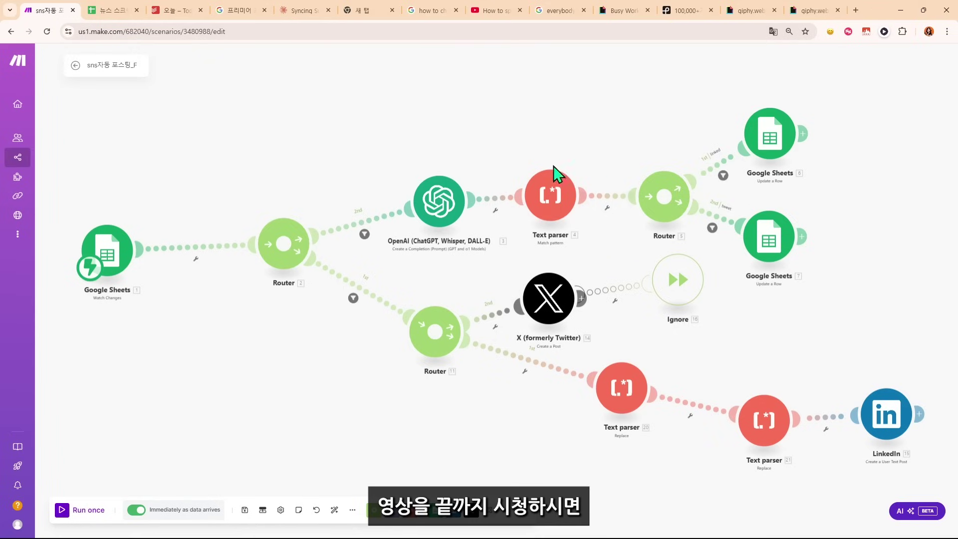
- Examine the SNS posting scenario, its OpenAI prompt and the converted articles in the 뉴스 스크랩 sheet
{"action": "scroll", "coordinate": [554, 174], "scroll_direction": "down", "scroll_amount": 2}
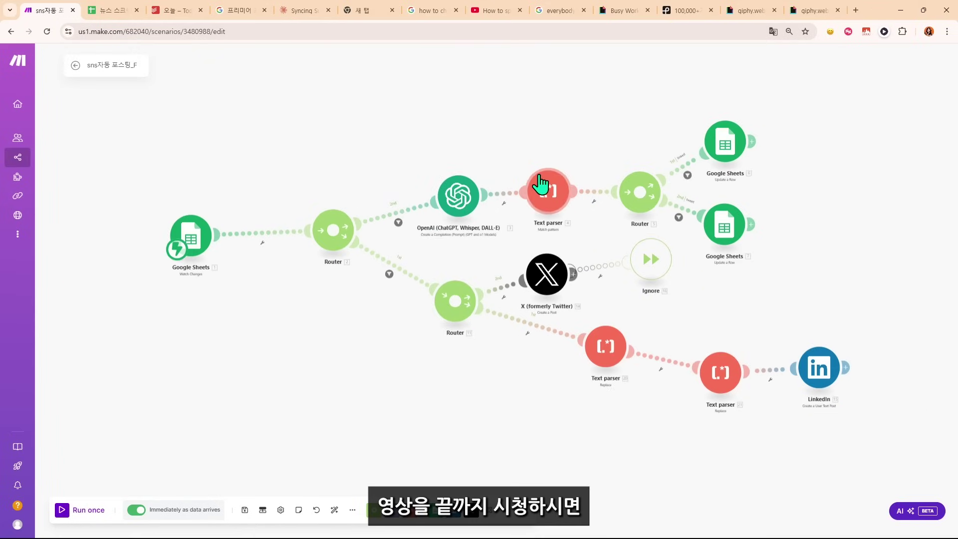
{"action": "scroll", "coordinate": [501, 285], "scroll_direction": "up", "scroll_amount": 2}
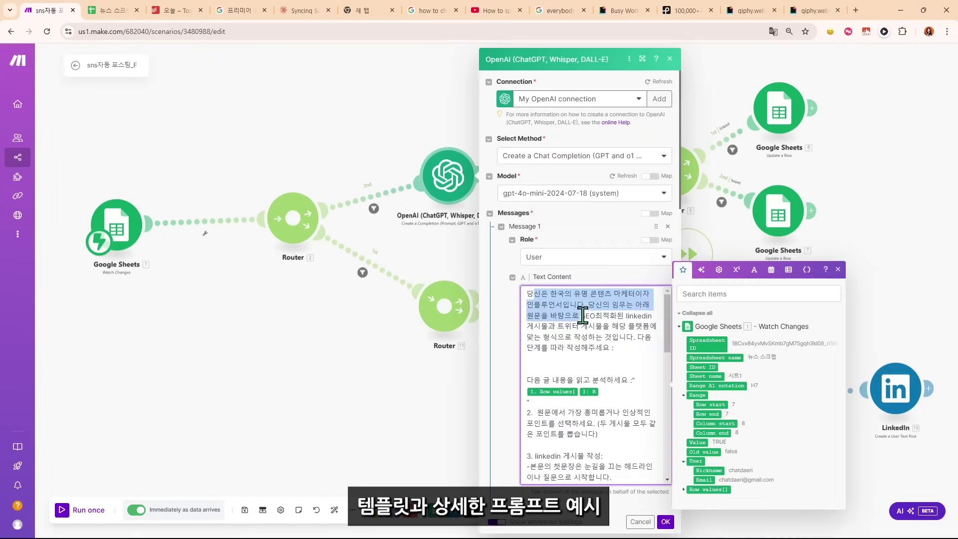
{"action": "scroll", "coordinate": [605, 349], "scroll_direction": "down", "scroll_amount": 2}
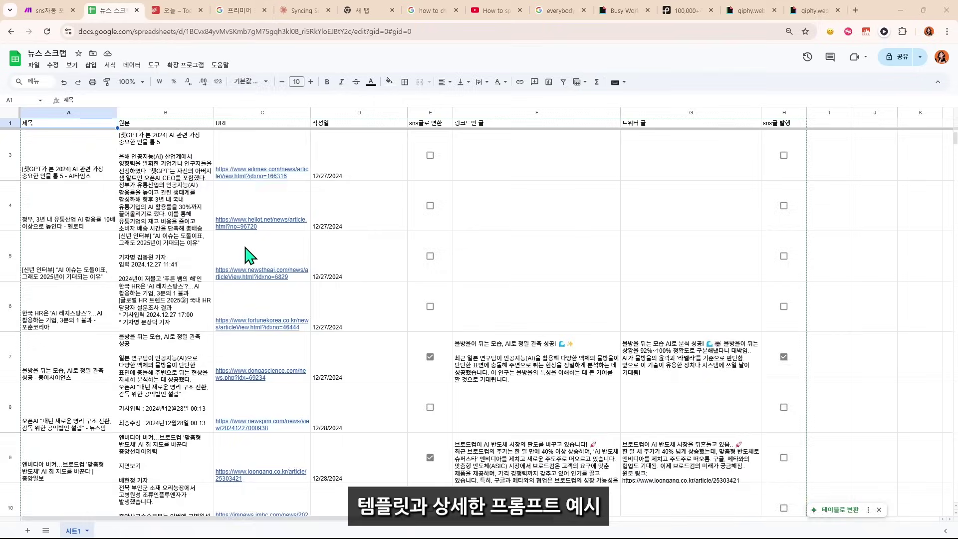
{"action": "scroll", "coordinate": [248, 256], "scroll_direction": "down", "scroll_amount": 3}
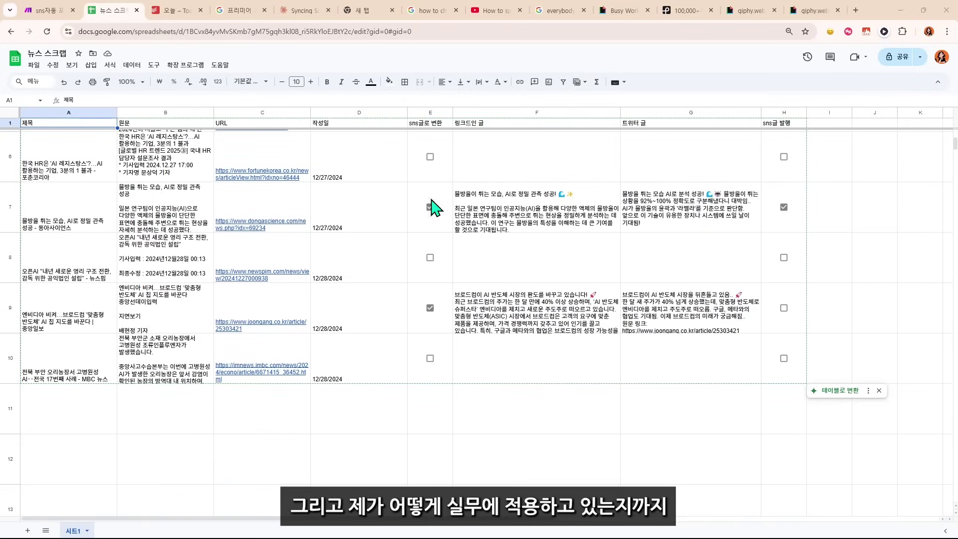
{"action": "scroll", "coordinate": [430, 208], "scroll_direction": "down", "scroll_amount": 1}
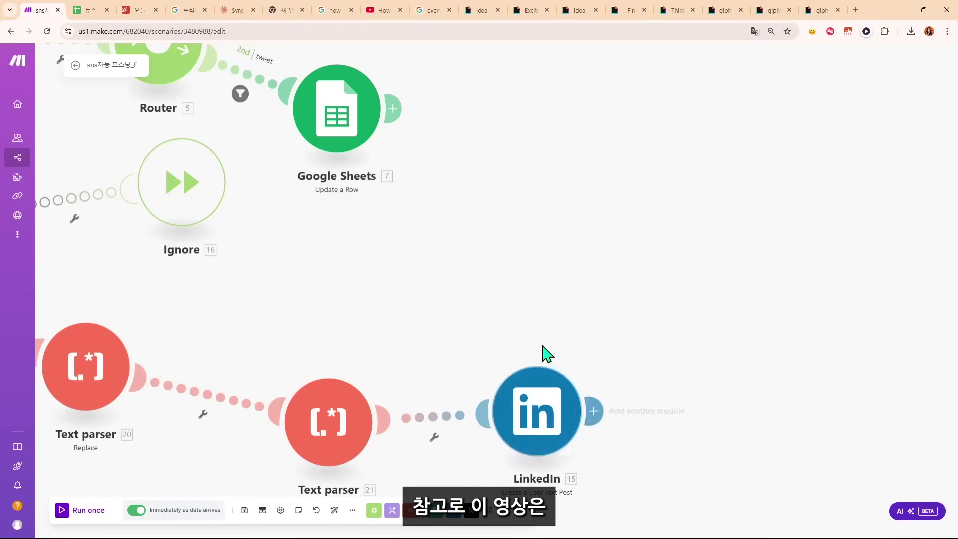
- Add a third route to the router that feeds X and LinkedIn, and search for the instagram app for its module
{"action": "scroll", "coordinate": [541, 353], "scroll_direction": "down", "scroll_amount": 3}
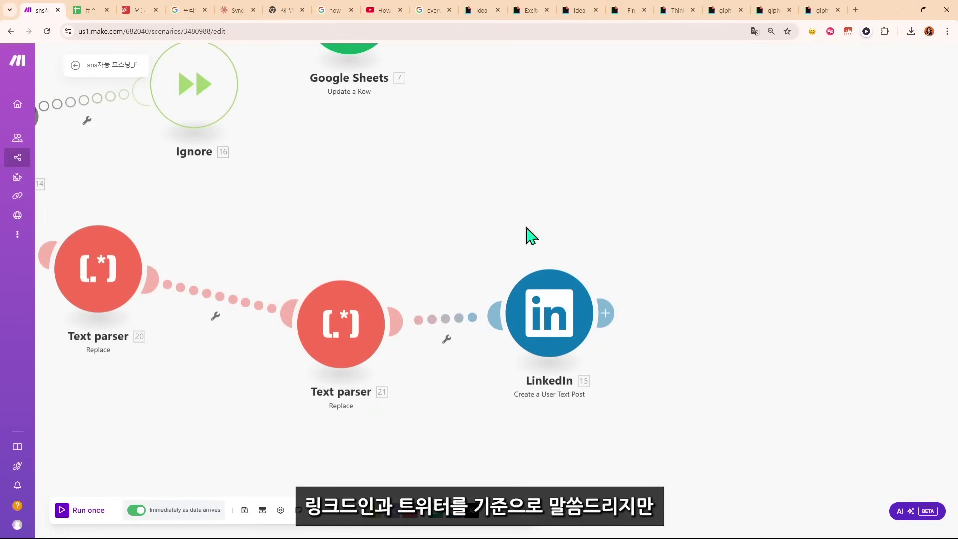
{"action": "left_click_drag", "start_coordinate": [292, 232], "coordinate": [667, 301]}
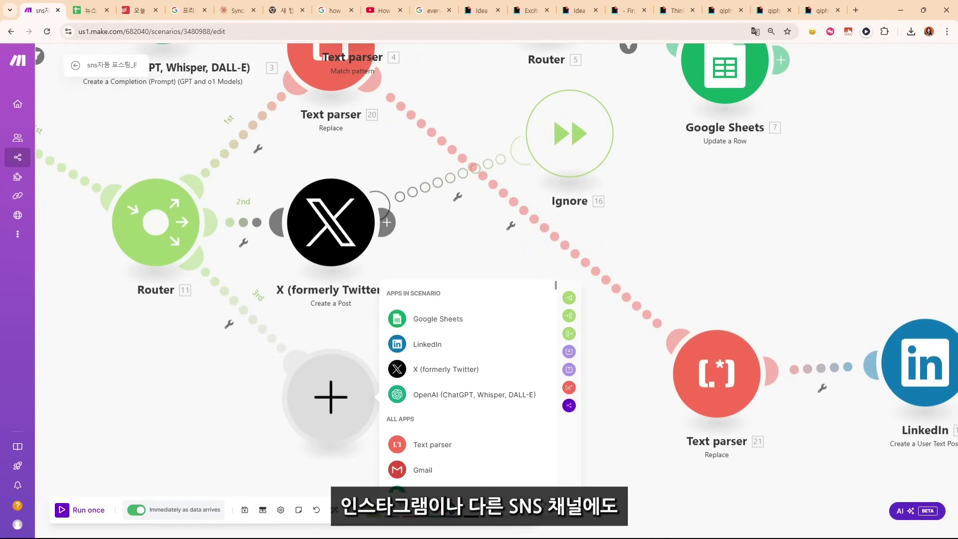
{"action": "type", "text": "instagram"}
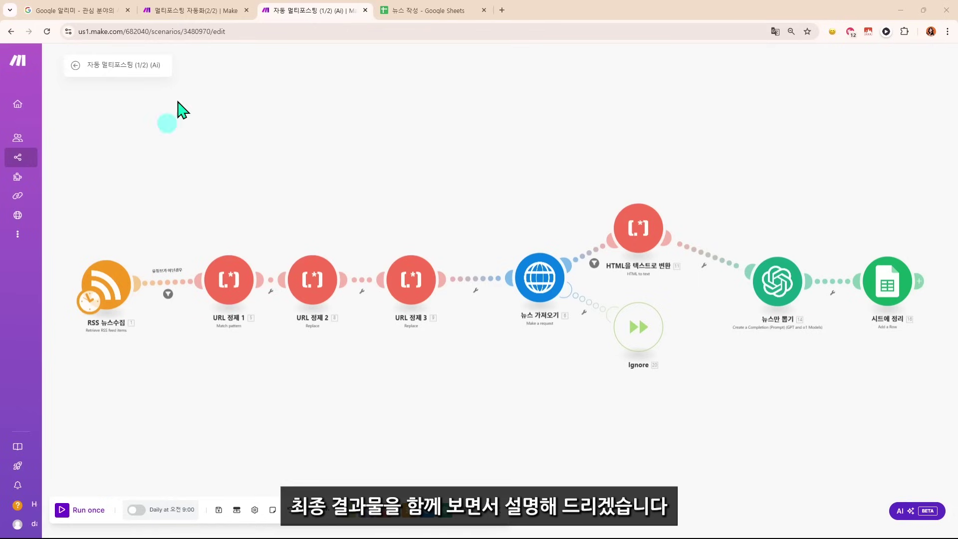
- Switch to Google Alerts and enter 챗GPT as the keyword for a news alert
{"action": "left_click", "coordinate": [87, 11]}
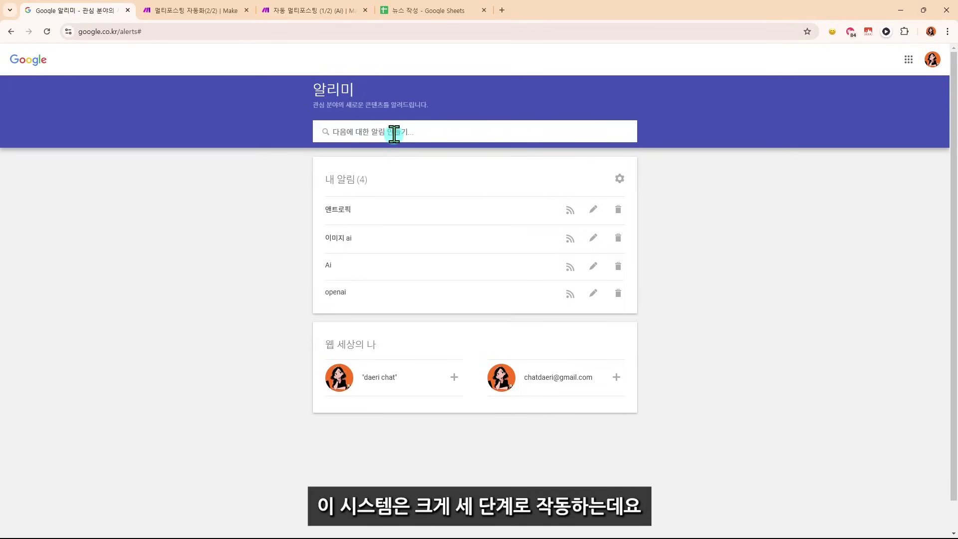
{"action": "type", "text": "챗GPT"}
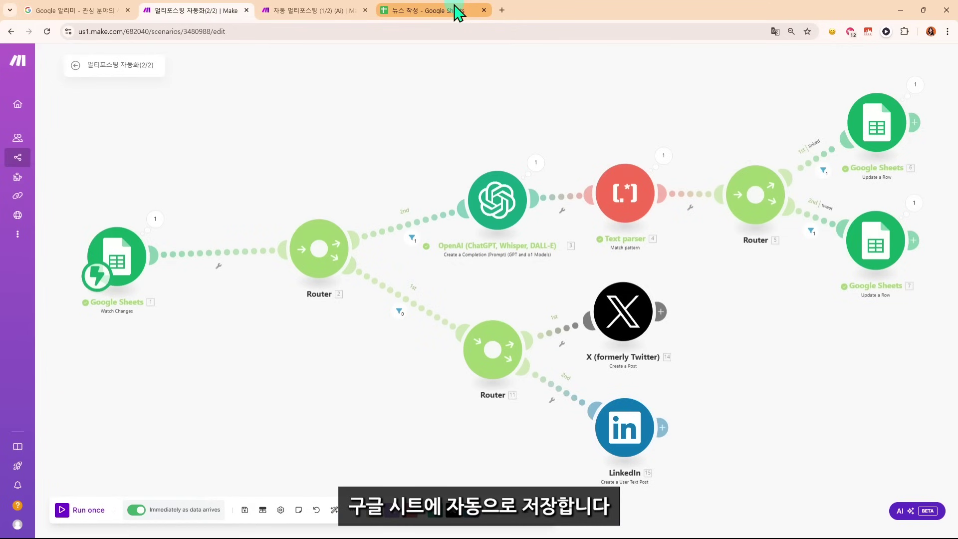
- In the 뉴스 작성 sheet, clear the SNS글로 변환 checkbox in row 3 and tick it for rows 4, 5 and 6
{"action": "left_click", "coordinate": [458, 14]}
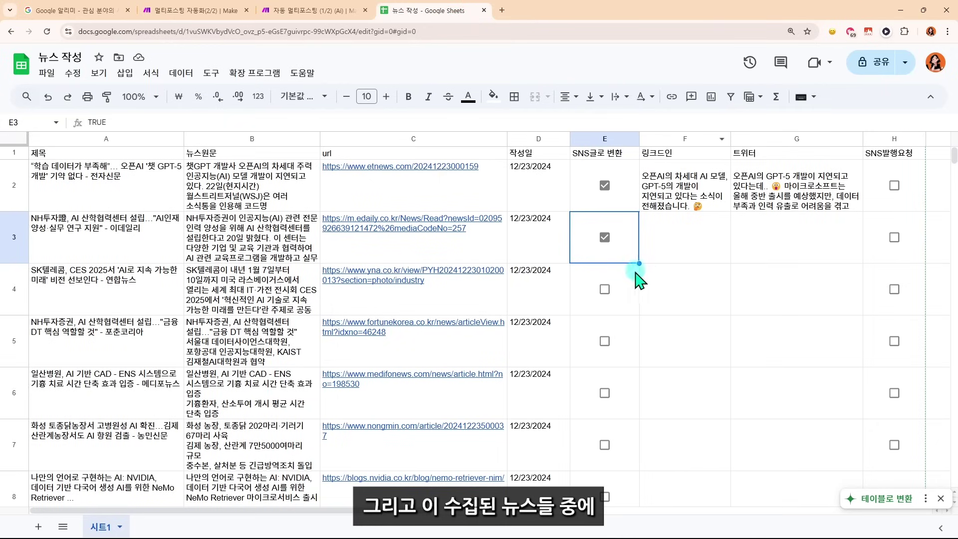
{"action": "left_click", "coordinate": [611, 245]}
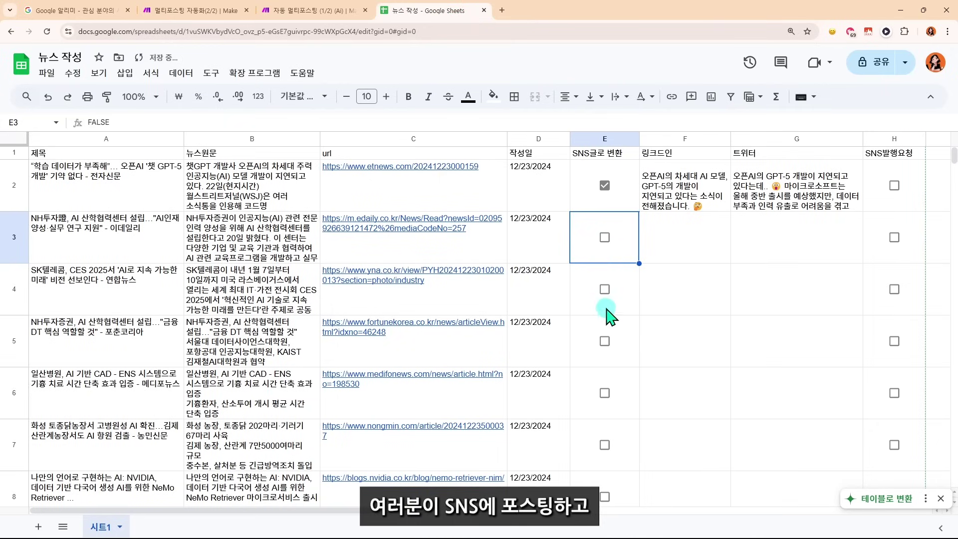
{"action": "left_click", "coordinate": [604, 289]}
{"action": "left_click", "coordinate": [604, 341]}
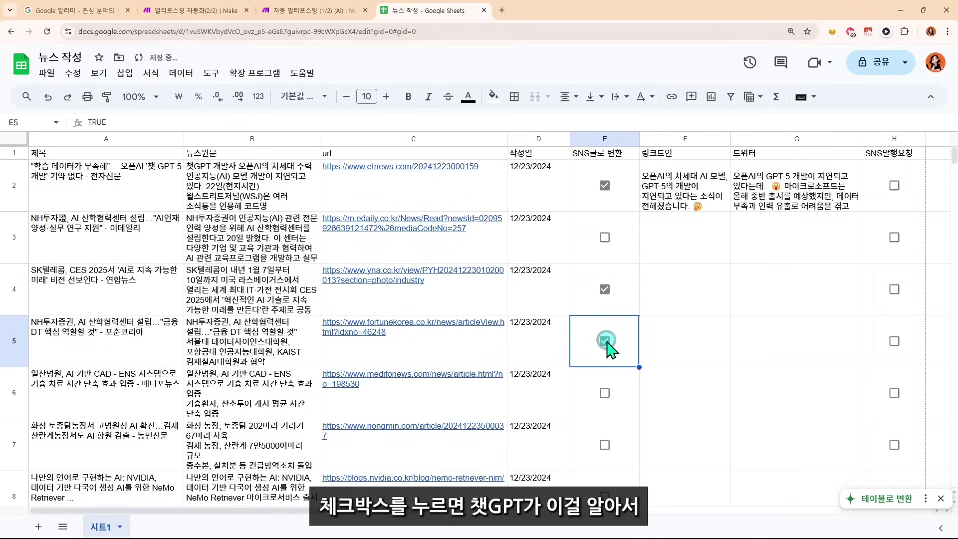
{"action": "scroll", "coordinate": [681, 351], "scroll_direction": "down", "scroll_amount": 1}
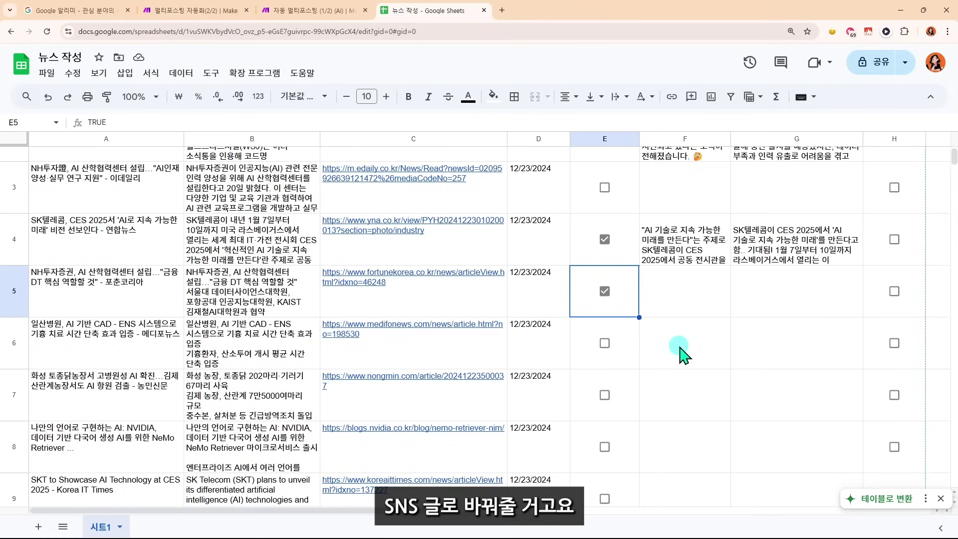
{"action": "left_click", "coordinate": [612, 366]}
{"action": "scroll", "coordinate": [659, 406], "scroll_direction": "down", "scroll_amount": 1}
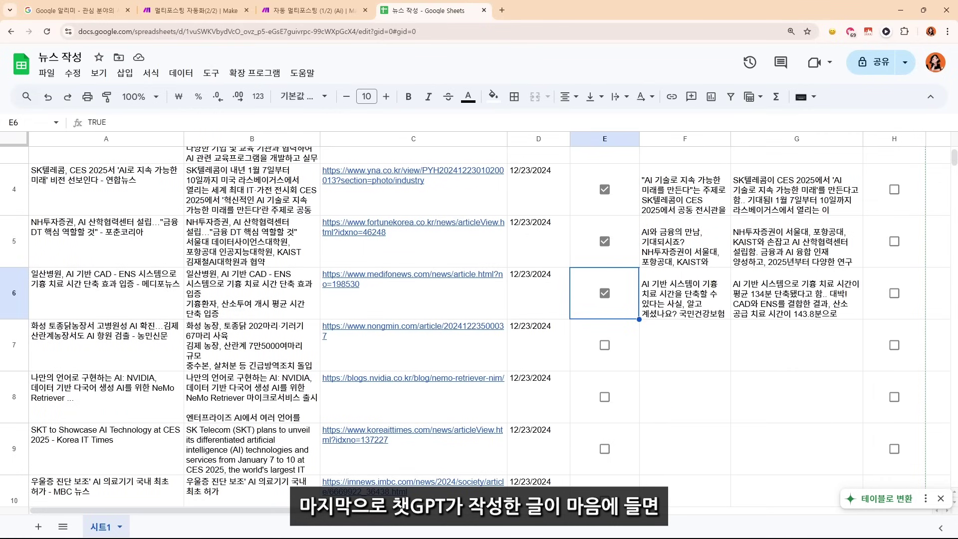
- Tick the SNS발행요청 checkbox for the article in row 5 and check the post published on LinkedIn
{"action": "left_click", "coordinate": [894, 241]}
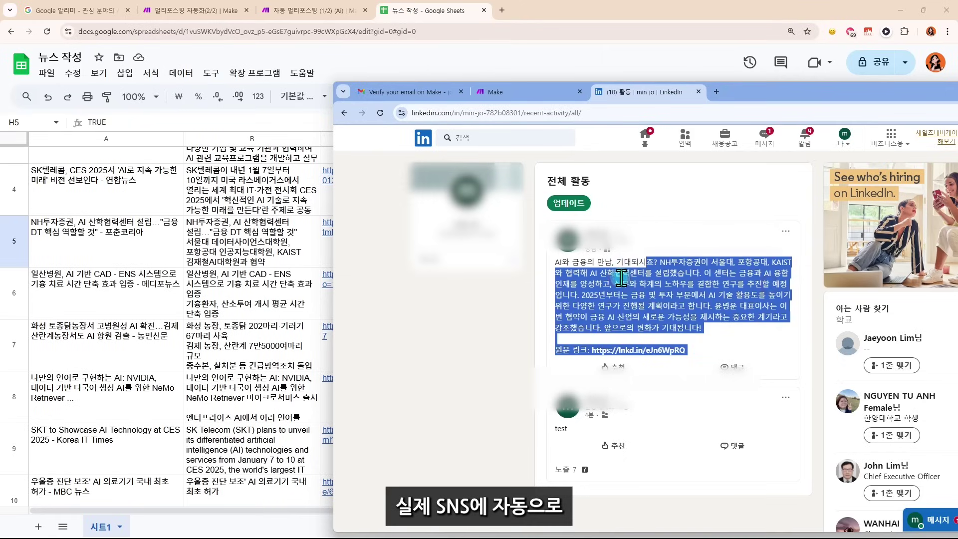
{"action": "left_click", "coordinate": [611, 289]}
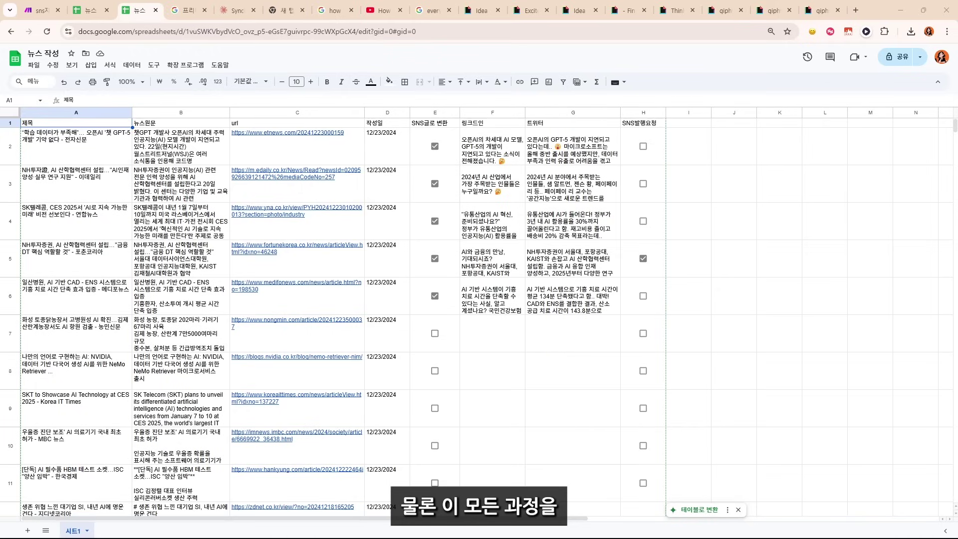
- Examine the generated LinkedIn and Twitter texts for the article in row 6
{"action": "left_click", "coordinate": [451, 310]}
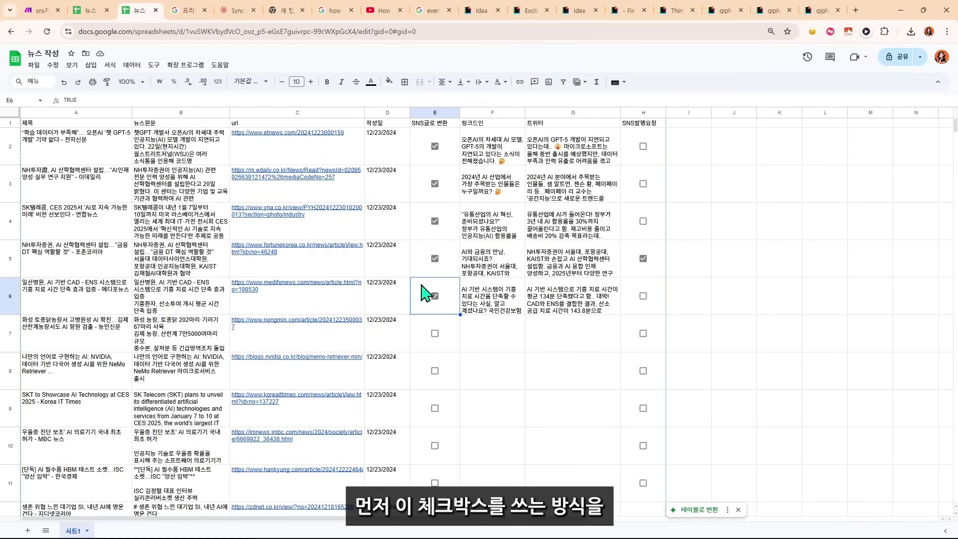
{"action": "double_click", "coordinate": [506, 307]}
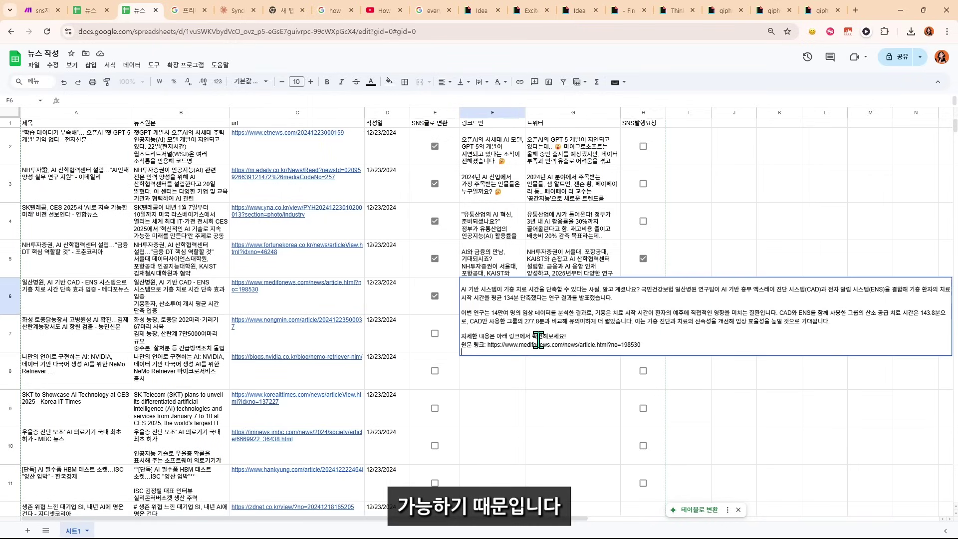
{"action": "left_click", "coordinate": [487, 356]}
{"action": "double_click", "coordinate": [500, 303]}
{"action": "left_click", "coordinate": [608, 387]}
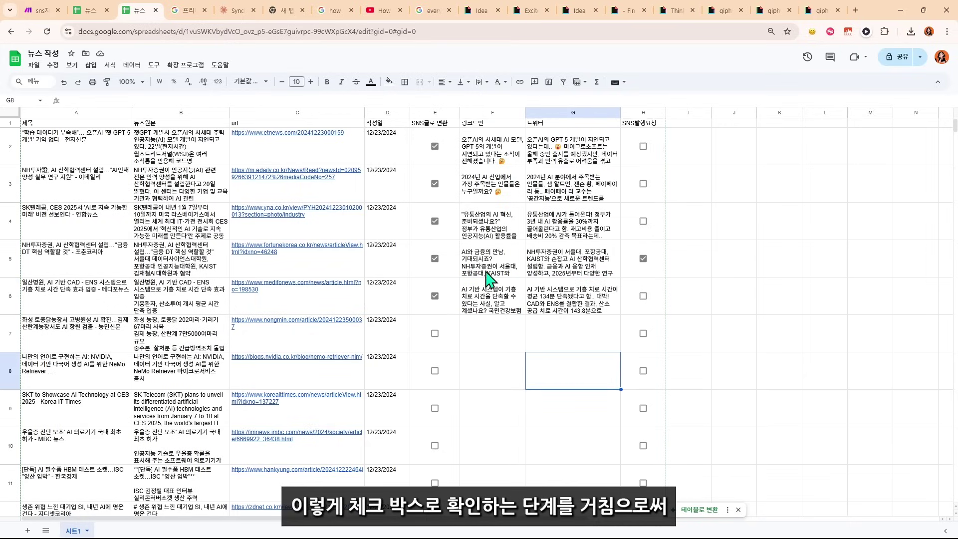
{"action": "left_click_drag", "start_coordinate": [574, 297], "coordinate": [591, 324]}
{"action": "double_click", "coordinate": [608, 303]}
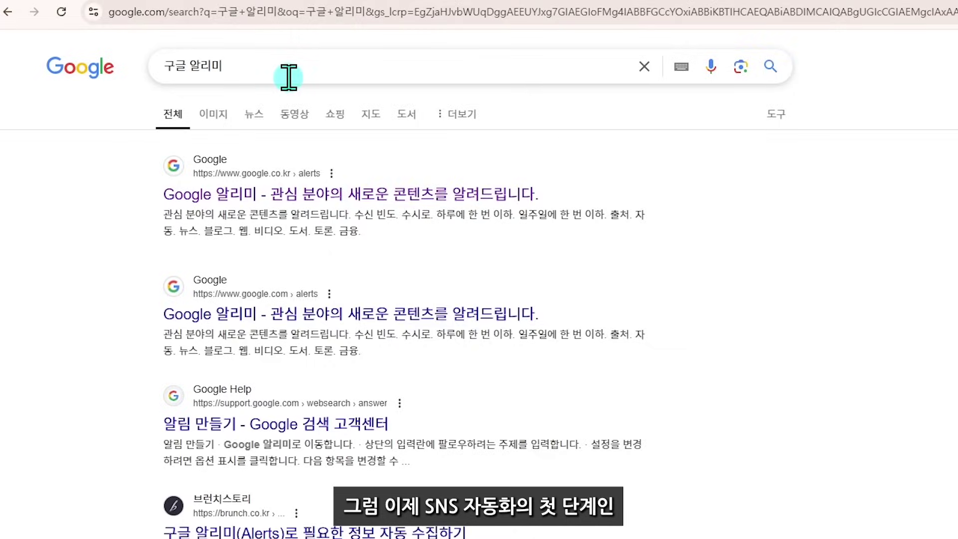
- Search Google for 구글 알리미
{"action": "left_click", "coordinate": [288, 78]}
{"action": "key", "text": "ctrl+a"}
{"action": "key", "text": "BackSpace"}
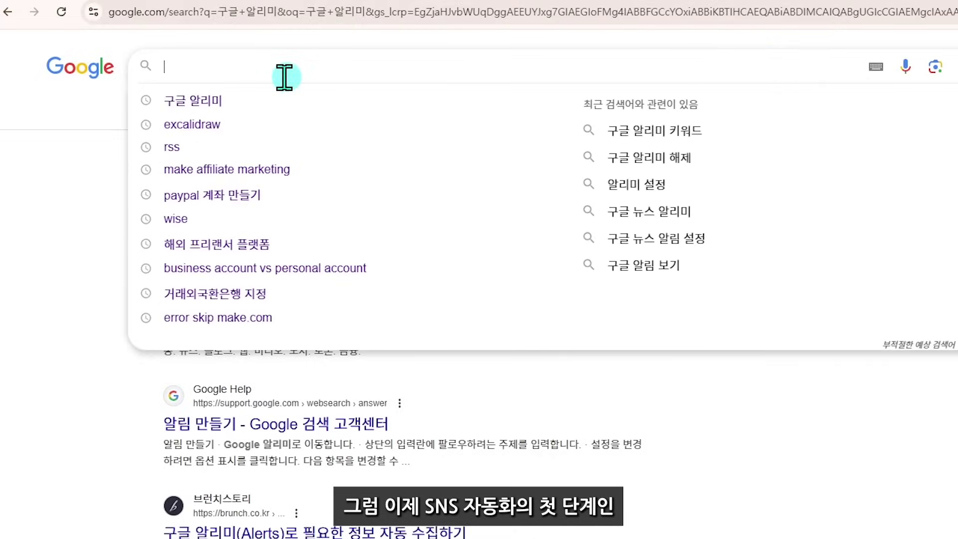
{"action": "type", "text": "구글 알리미"}
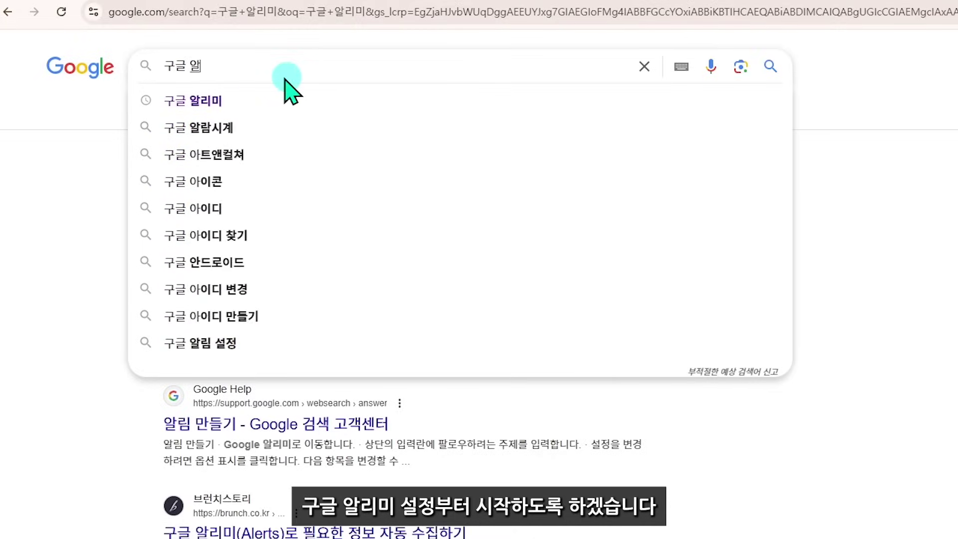
{"action": "key", "text": "Return"}
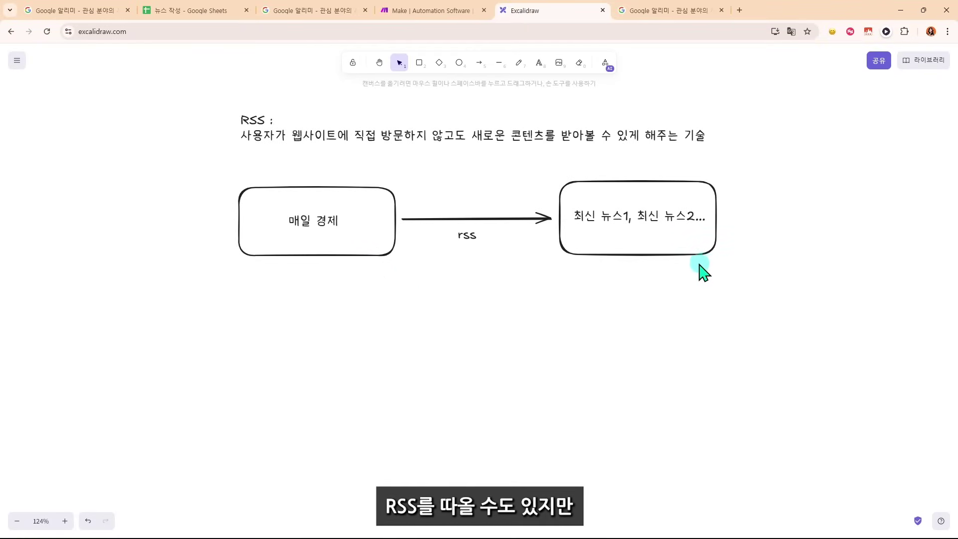
- Switch to Google Alerts, preview the news for the keyword AI and create an alert for it
{"action": "left_click", "coordinate": [651, 10]}
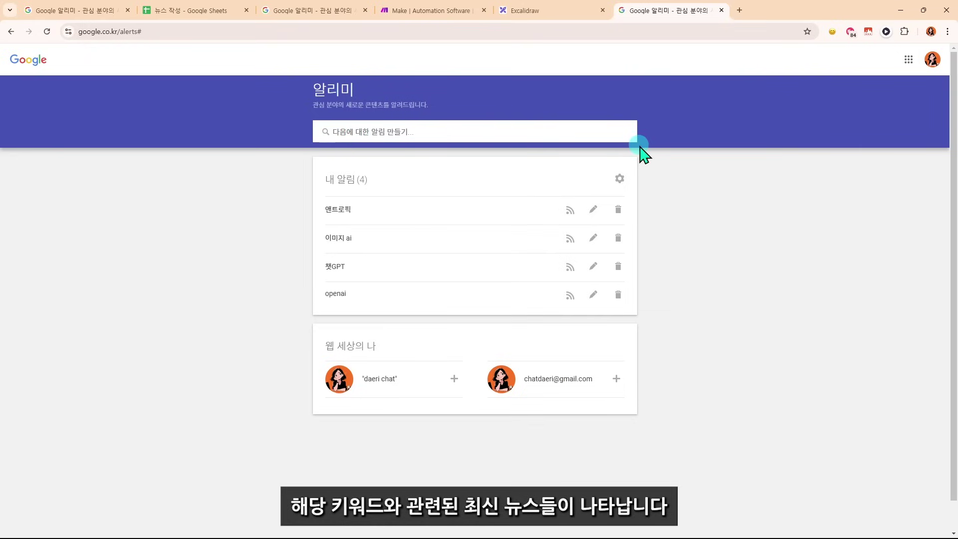
{"action": "type", "text": "AI"}
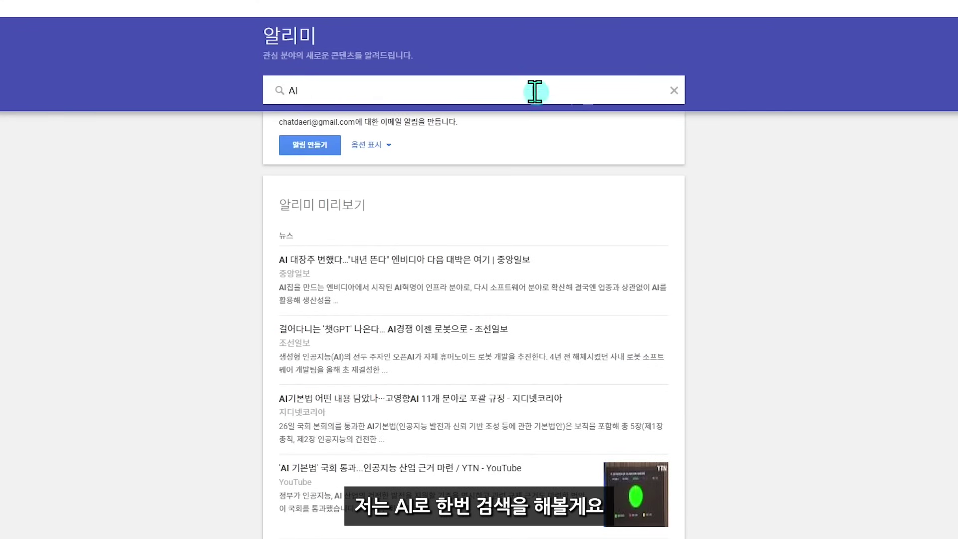
{"action": "scroll", "coordinate": [284, 70], "scroll_direction": "down", "scroll_amount": 3}
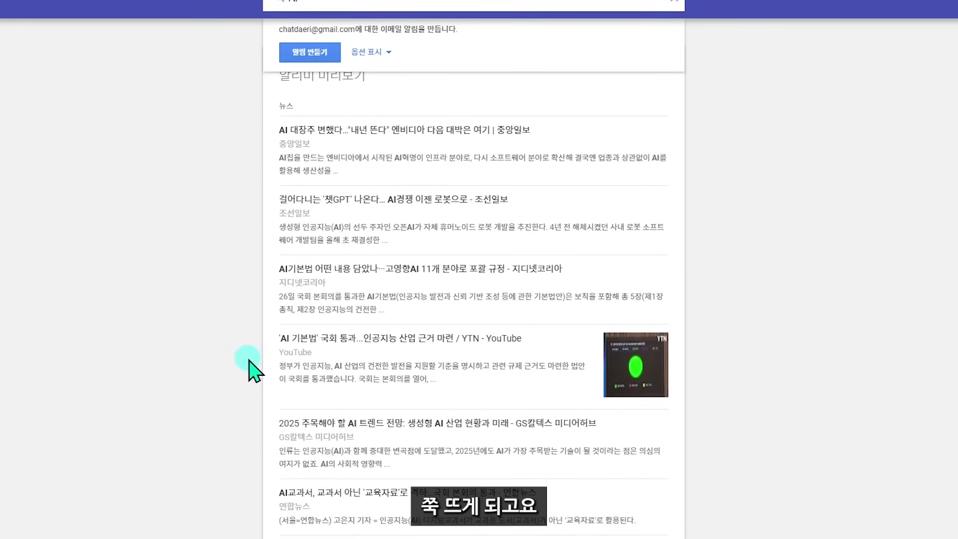
{"action": "scroll", "coordinate": [254, 365], "scroll_direction": "up", "scroll_amount": 3}
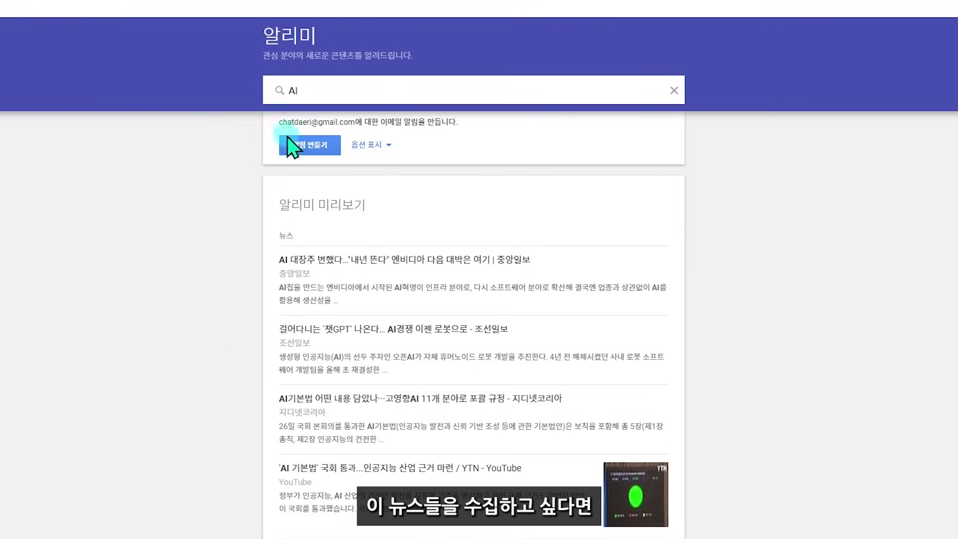
{"action": "left_click", "coordinate": [313, 153]}
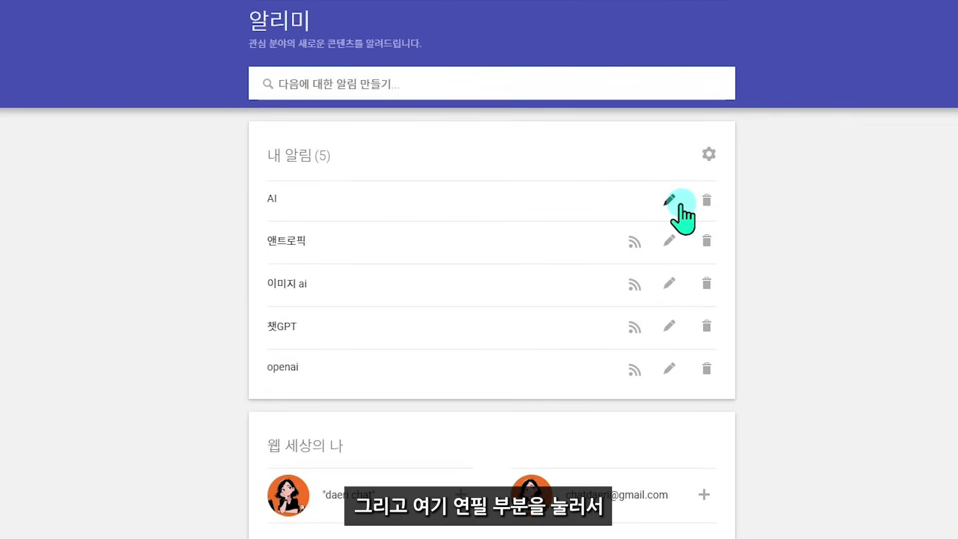
- Change the AI alert's delivery to an RSS feed and save the alert
{"action": "left_click", "coordinate": [669, 201]}
{"action": "left_click", "coordinate": [491, 192]}
{"action": "left_click", "coordinate": [436, 214]}
{"action": "left_click", "coordinate": [315, 224]}
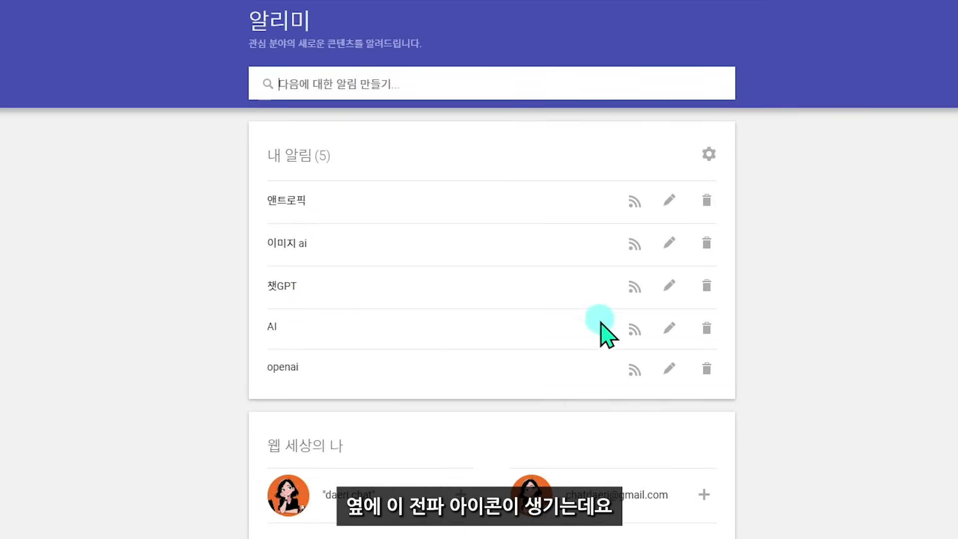
- Open the AI alert's RSS feed, copy its full address and switch to Make
{"action": "left_click", "coordinate": [632, 330]}
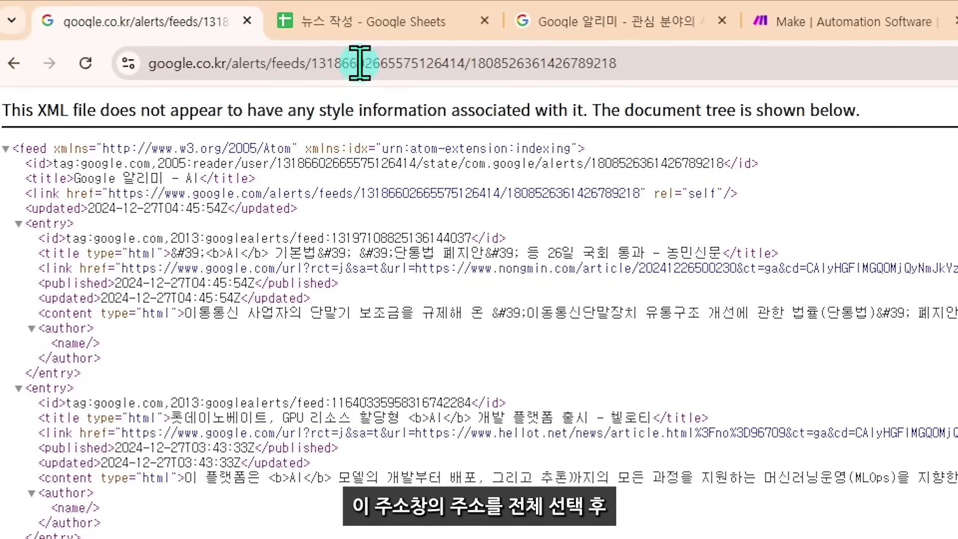
{"action": "left_click", "coordinate": [203, 52]}
{"action": "left_click", "coordinate": [359, 63]}
{"action": "key", "text": "ctrl+c"}
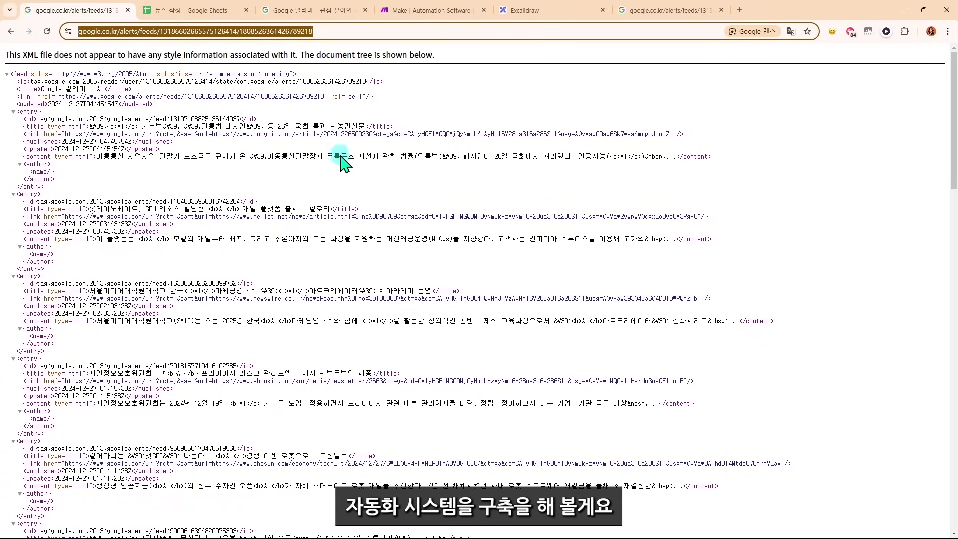
{"action": "left_click", "coordinate": [429, 11]}
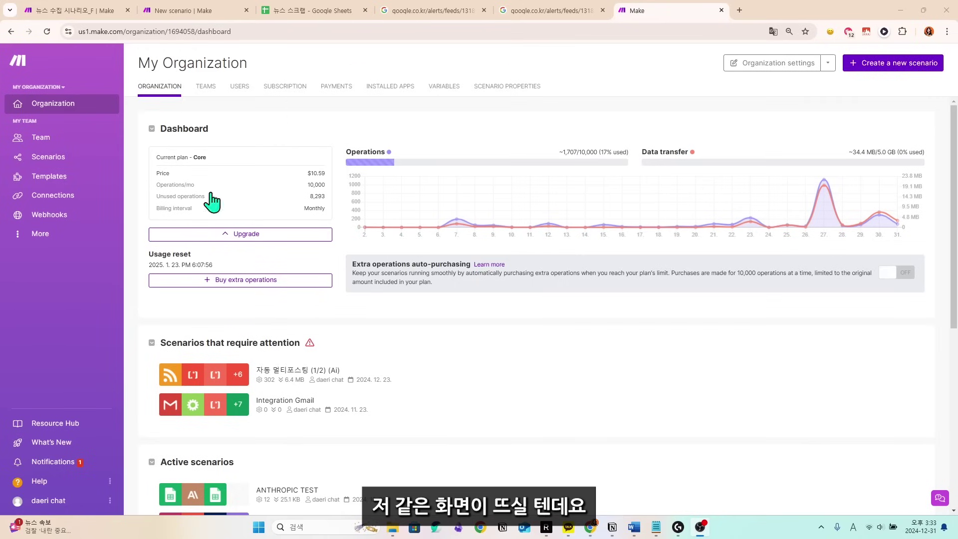
- Create a new scenario from the list of all scenarios and dismiss the app picker on its empty canvas
{"action": "left_click", "coordinate": [86, 156]}
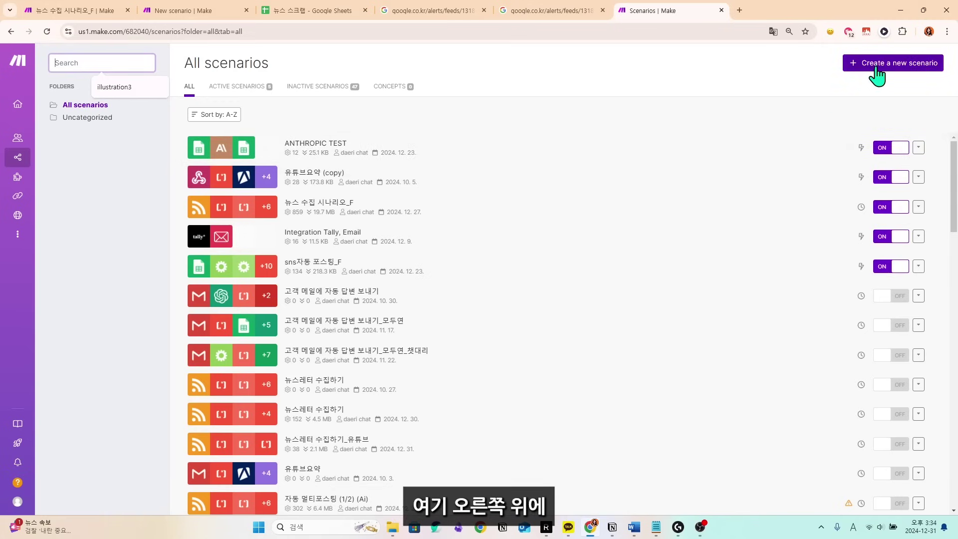
{"action": "left_click", "coordinate": [878, 70]}
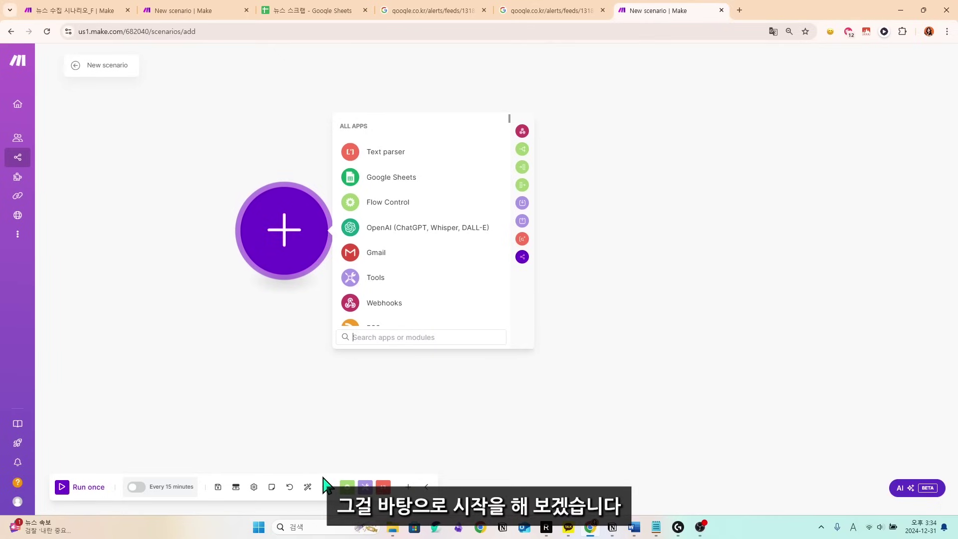
{"action": "left_click_drag", "start_coordinate": [263, 354], "coordinate": [203, 368]}
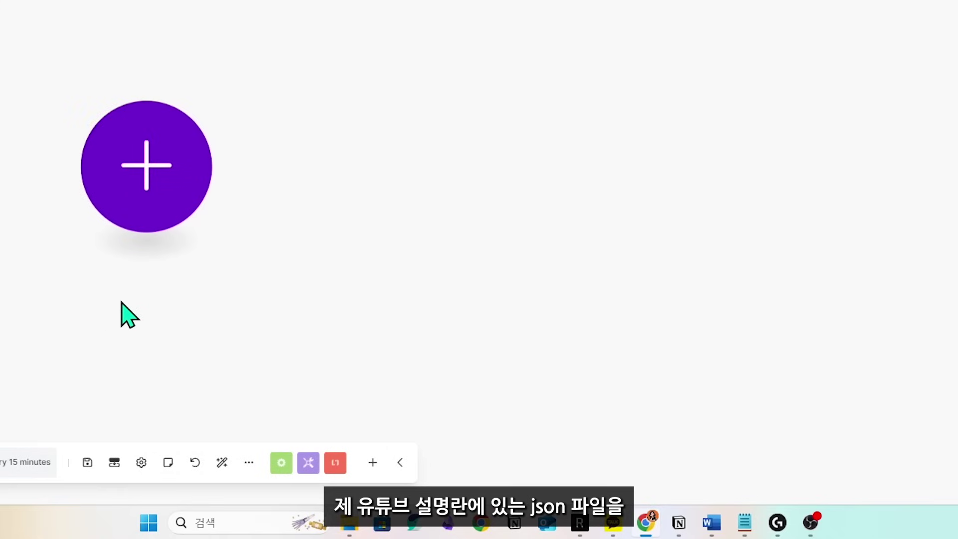
{"action": "left_click_drag", "start_coordinate": [59, 325], "coordinate": [88, 337]}
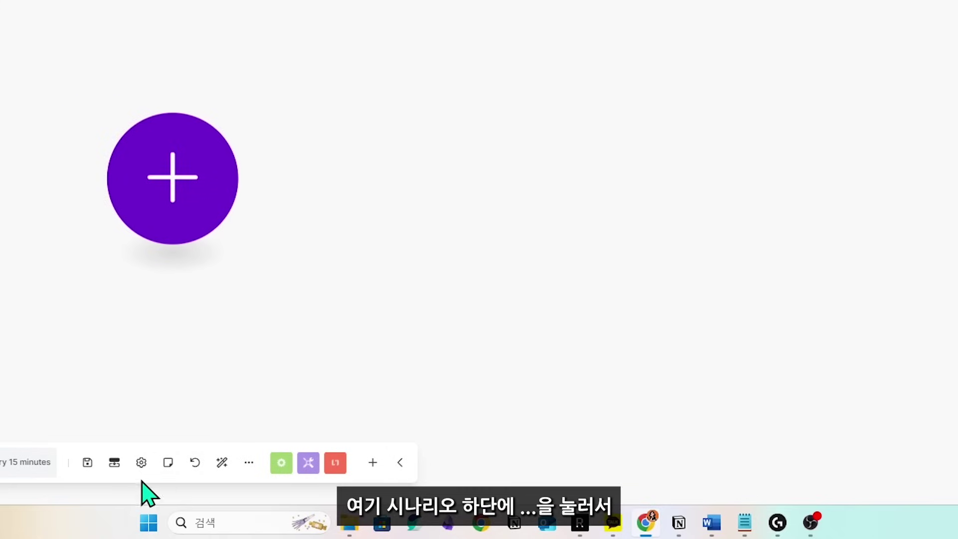
- Import the blueprint file chatdaeri_draft.json into the new scenario
{"action": "left_click", "coordinate": [249, 472]}
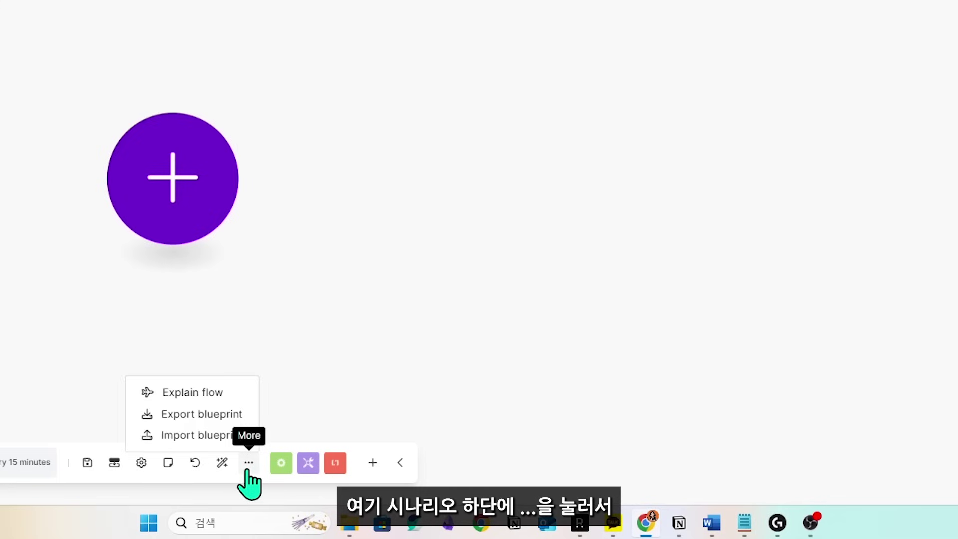
{"action": "left_click", "coordinate": [167, 434]}
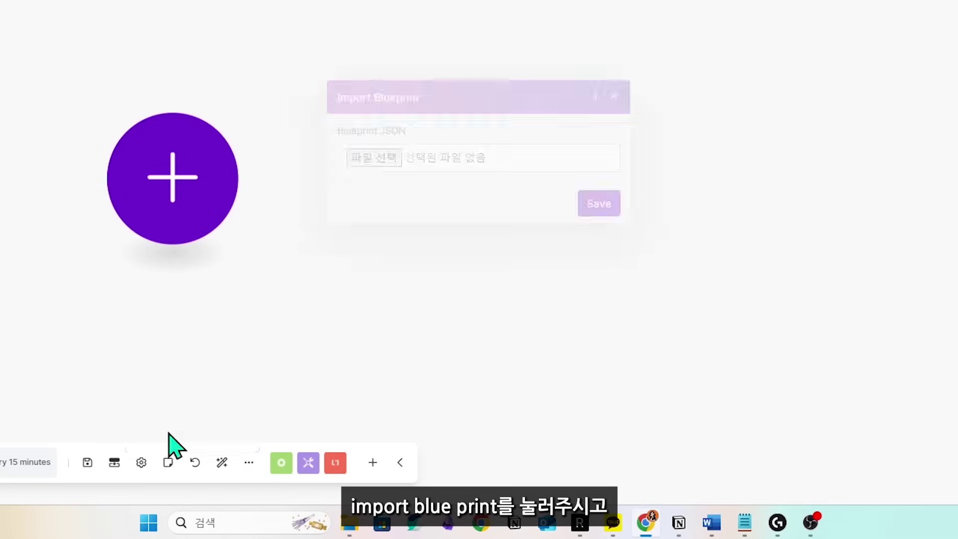
{"action": "left_click", "coordinate": [370, 160]}
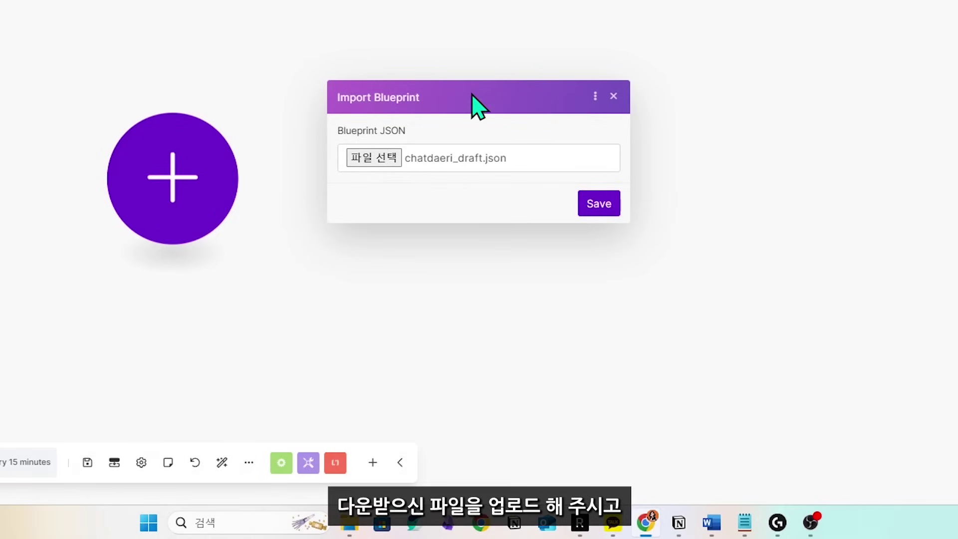
{"action": "left_click_drag", "start_coordinate": [420, 98], "coordinate": [363, 97]}
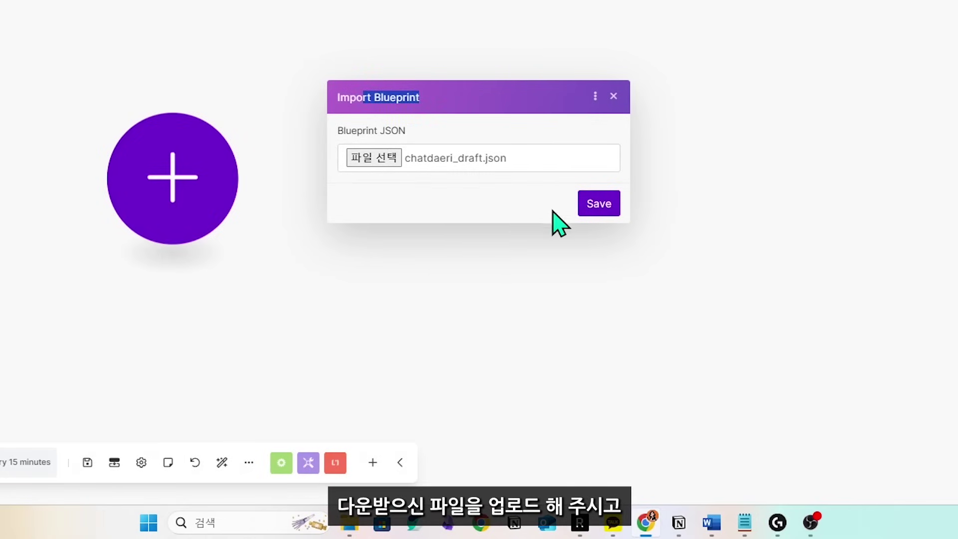
{"action": "left_click", "coordinate": [595, 207]}
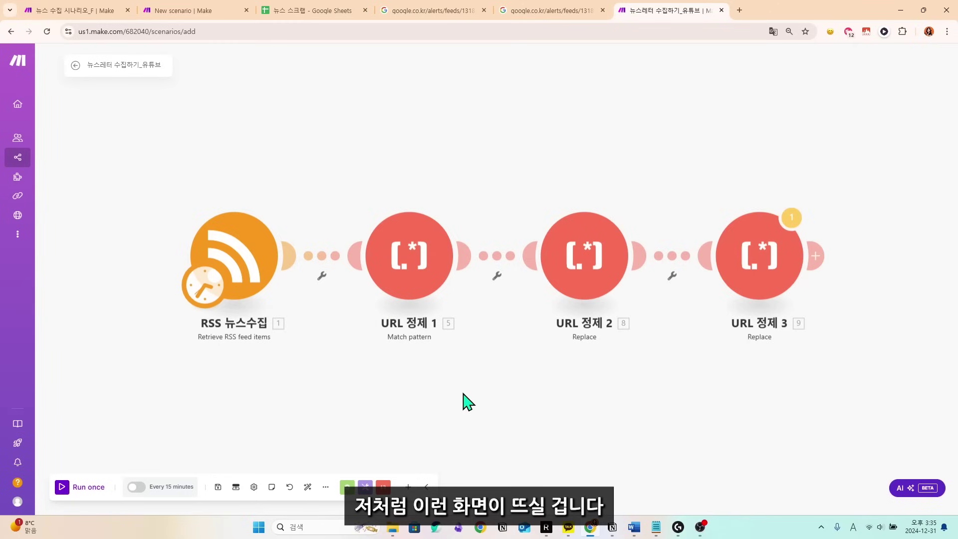
- Replace the placeholder URL in the RSS 뉴스수집 module with the copied Google Alerts feed address
{"action": "left_click_drag", "start_coordinate": [467, 401], "coordinate": [464, 356]}
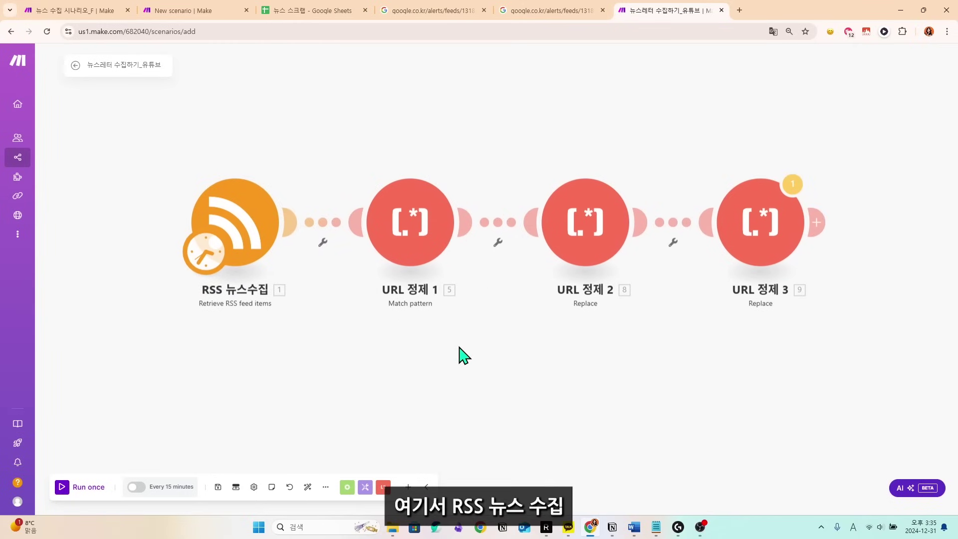
{"action": "left_click", "coordinate": [240, 223]}
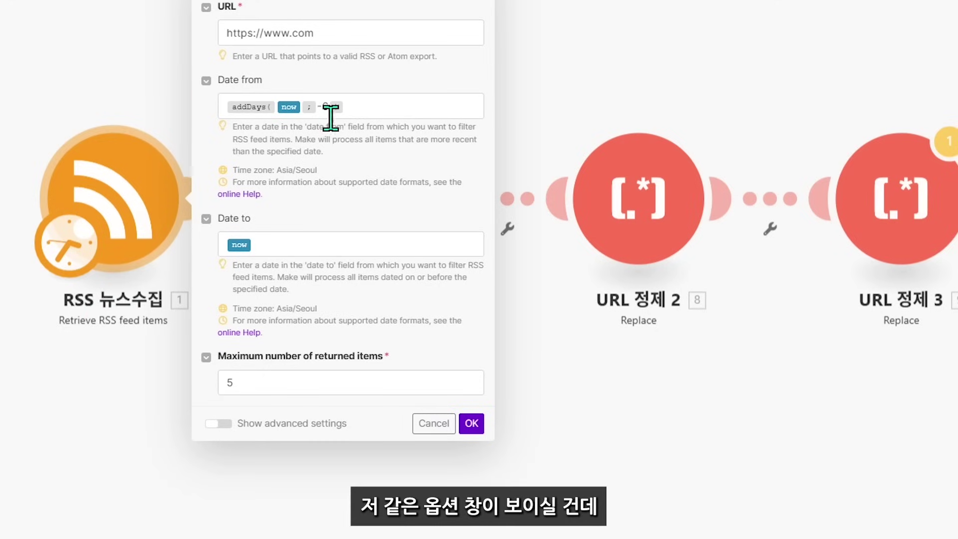
{"action": "left_click_drag", "start_coordinate": [348, 36], "coordinate": [241, 33]}
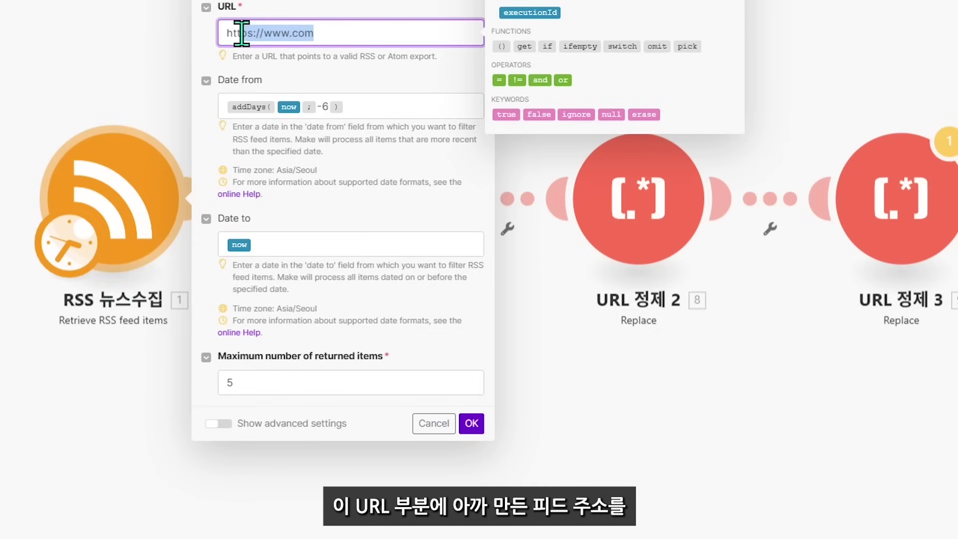
{"action": "left_click_drag", "start_coordinate": [336, 35], "coordinate": [154, 98]}
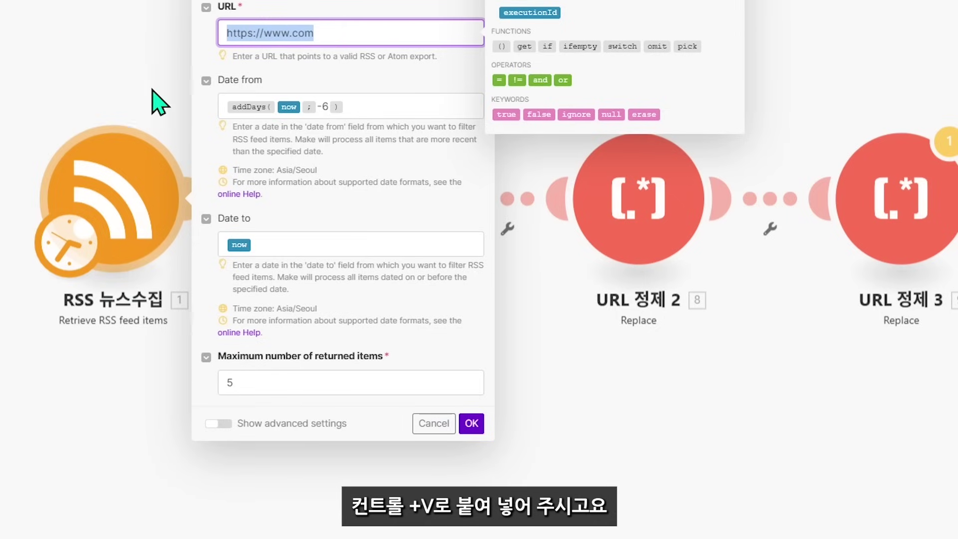
{"action": "key", "text": "ctrl+v"}
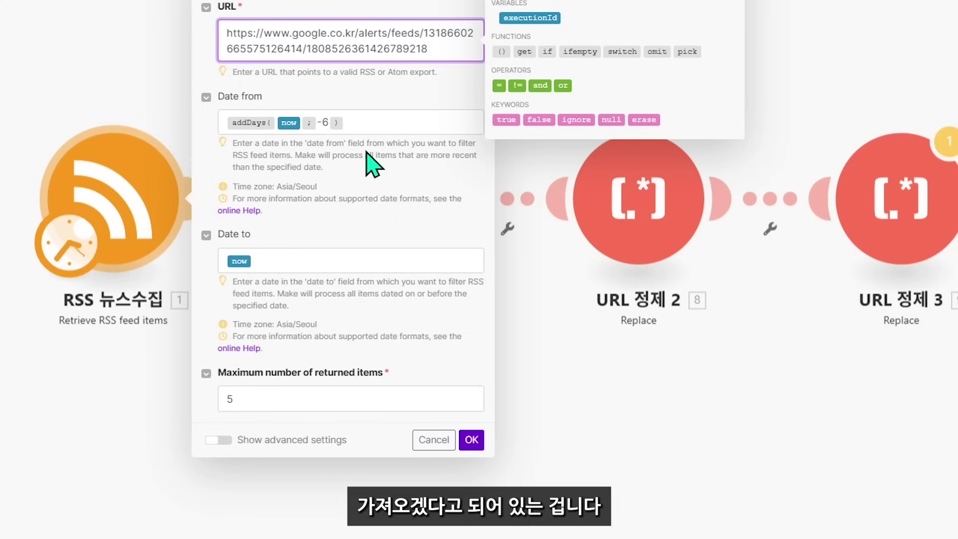
- Set the RSS module's Date from to addDays(now; -1) and save the module settings
{"action": "left_click", "coordinate": [329, 123]}
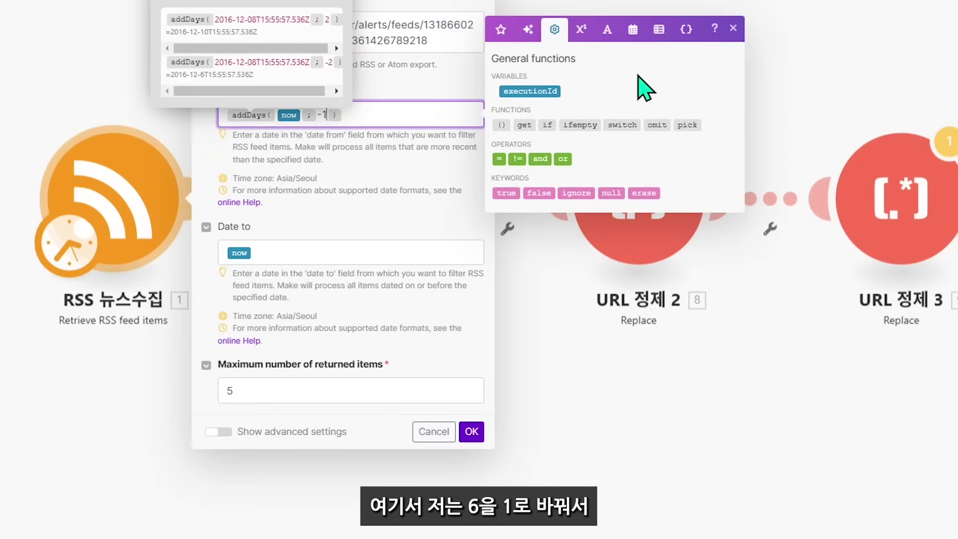
{"action": "left_click", "coordinate": [360, 212]}
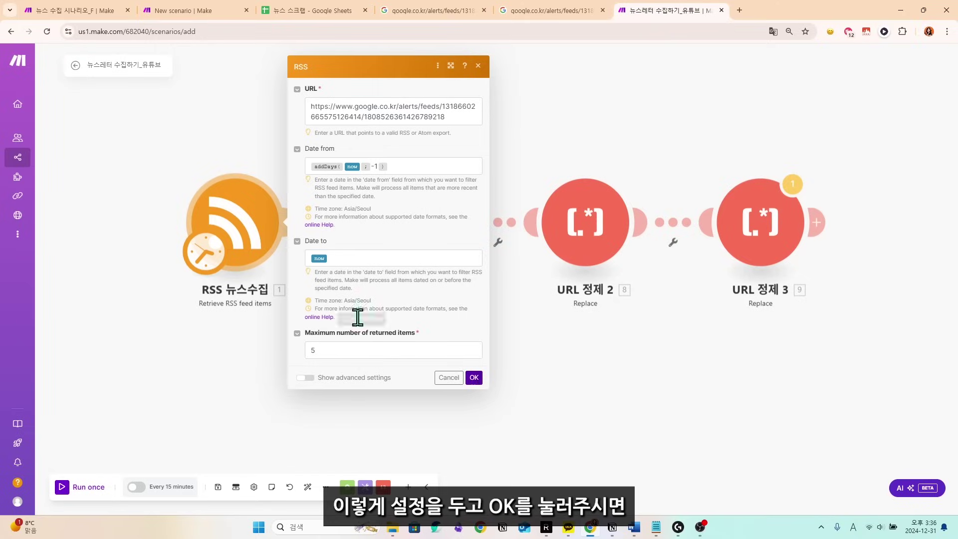
{"action": "left_click", "coordinate": [474, 377]}
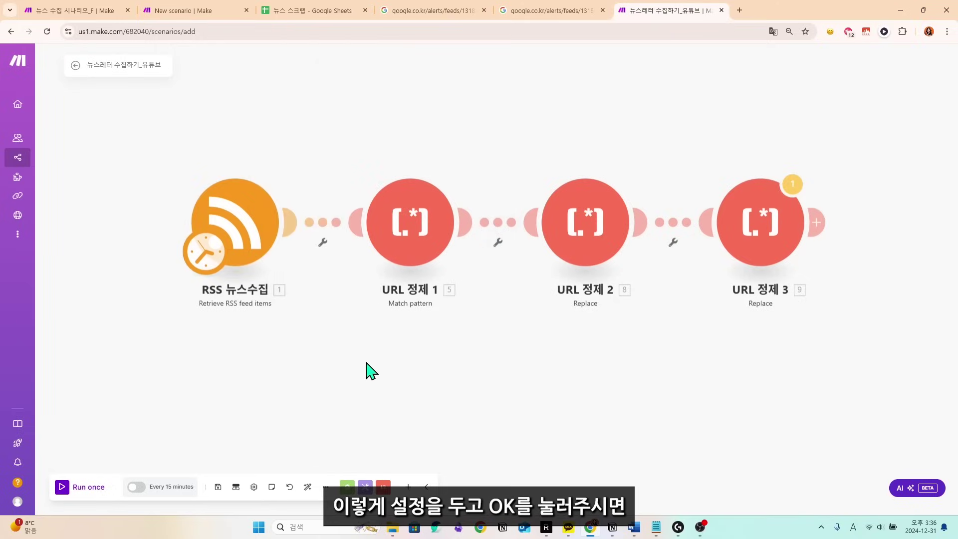
- Run the scenario once, proceeding despite the transformer warning
{"action": "left_click_drag", "start_coordinate": [407, 344], "coordinate": [388, 344]}
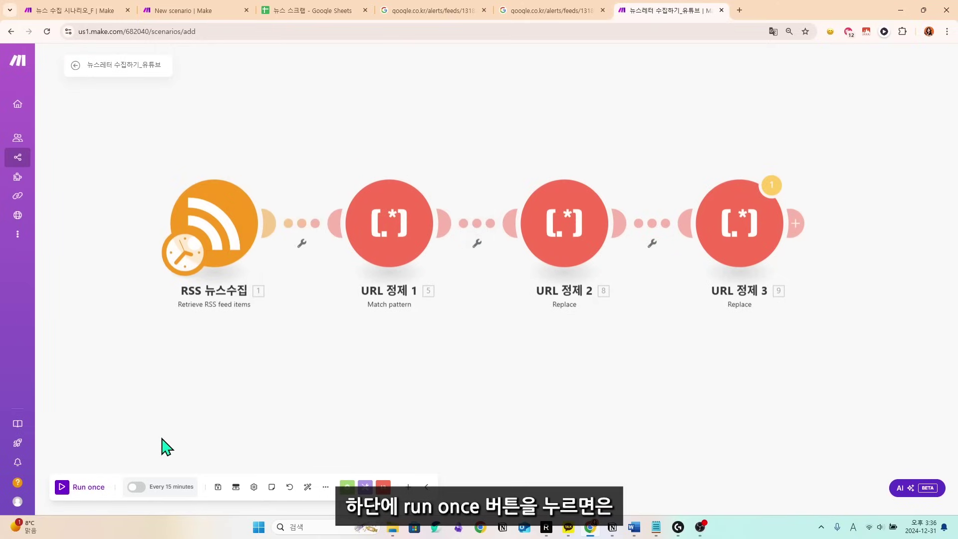
{"action": "left_click", "coordinate": [67, 494]}
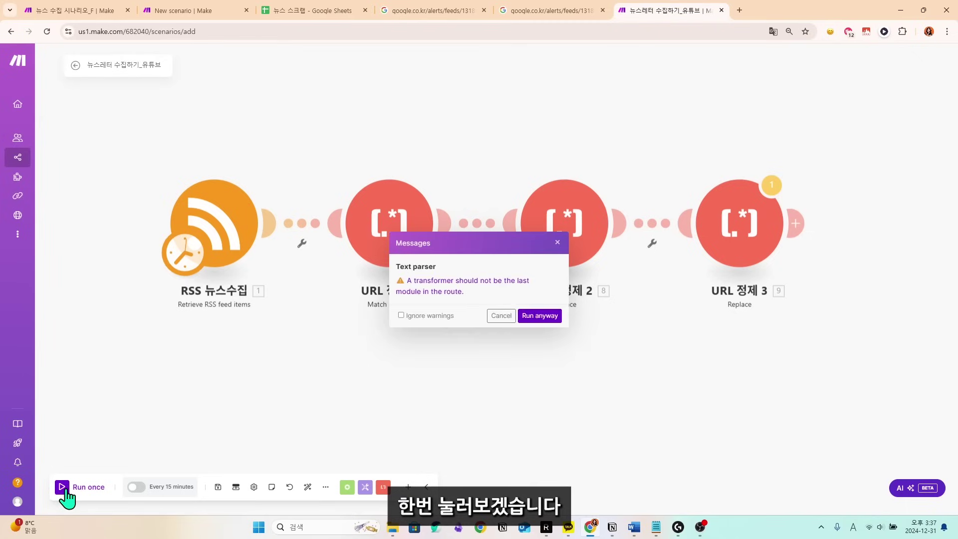
{"action": "left_click", "coordinate": [547, 318]}
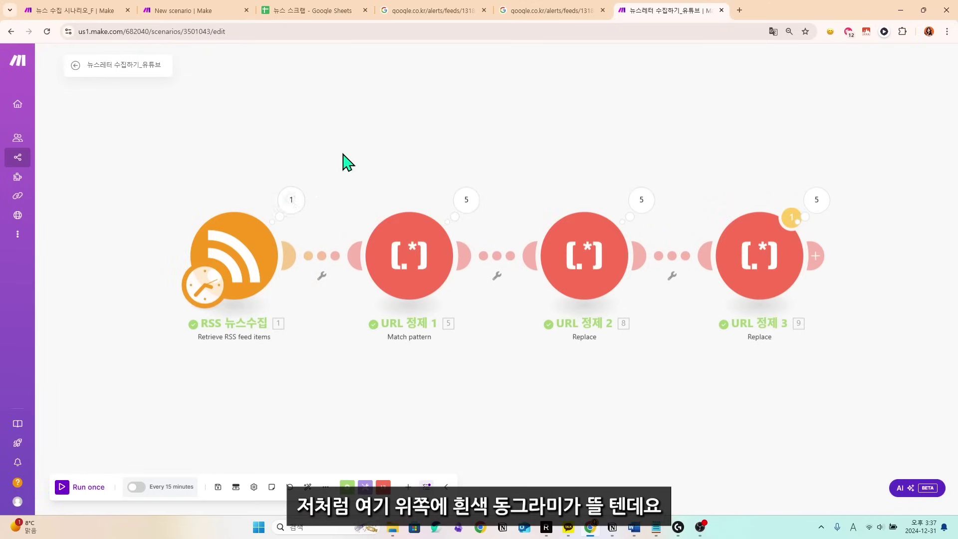
- Open the RSS 뉴스수집 module's run output and look through all the collected news bundles
{"action": "left_click", "coordinate": [290, 200]}
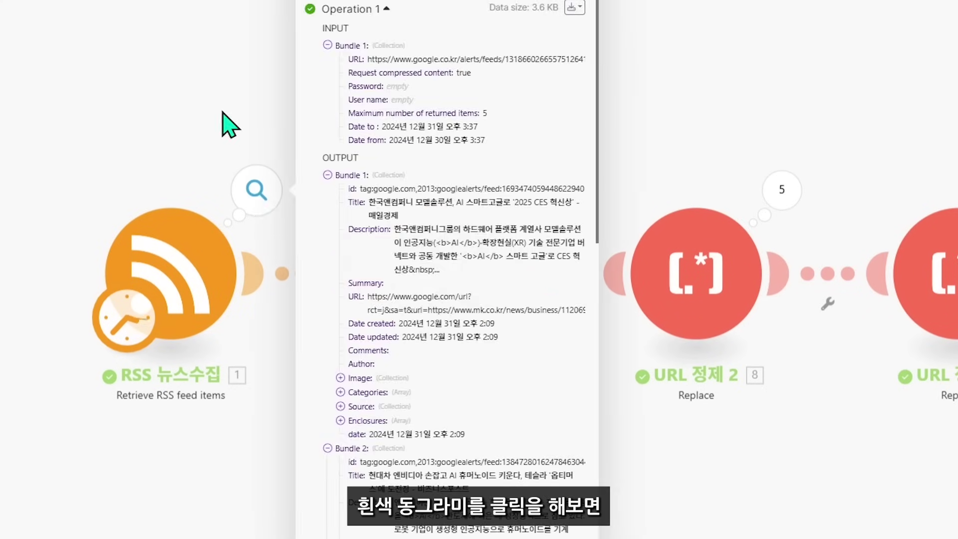
{"action": "scroll", "coordinate": [322, 189], "scroll_direction": "down", "scroll_amount": 3}
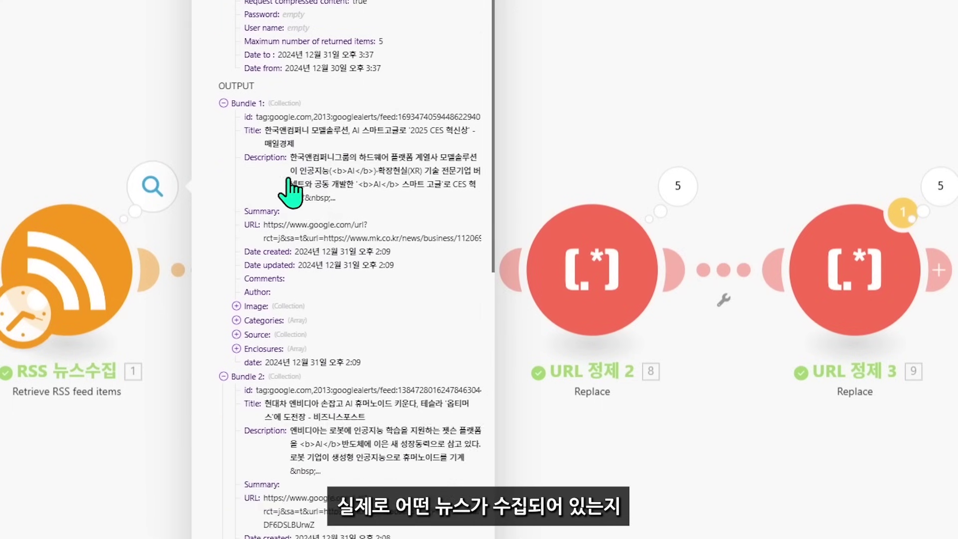
{"action": "scroll", "coordinate": [292, 188], "scroll_direction": "up", "scroll_amount": 3}
{"action": "scroll", "coordinate": [252, 177], "scroll_direction": "down", "scroll_amount": 1}
{"action": "scroll", "coordinate": [247, 150], "scroll_direction": "down", "scroll_amount": 2}
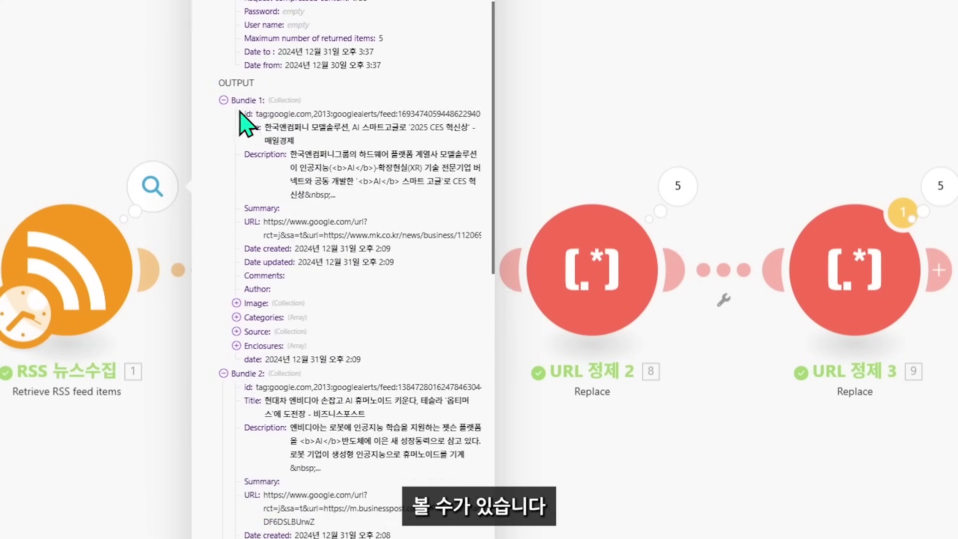
{"action": "scroll", "coordinate": [243, 124], "scroll_direction": "down", "scroll_amount": 3}
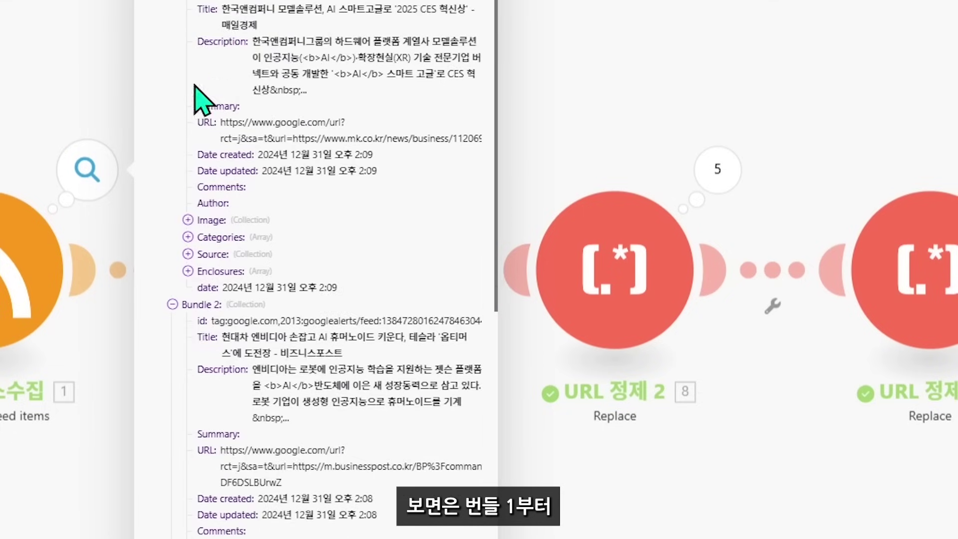
{"action": "scroll", "coordinate": [195, 85], "scroll_direction": "down", "scroll_amount": 2}
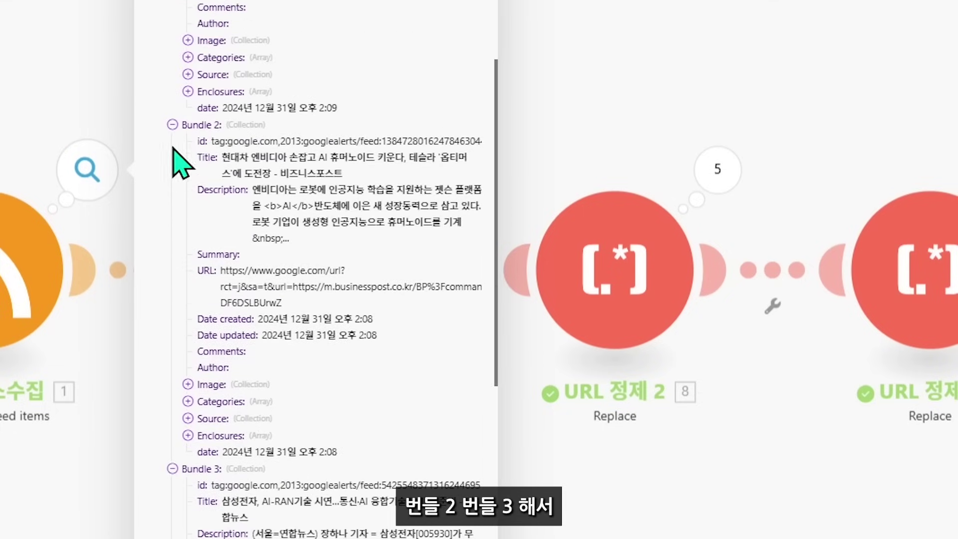
{"action": "scroll", "coordinate": [207, 146], "scroll_direction": "down", "scroll_amount": 8}
{"action": "scroll", "coordinate": [207, 150], "scroll_direction": "down", "scroll_amount": 7}
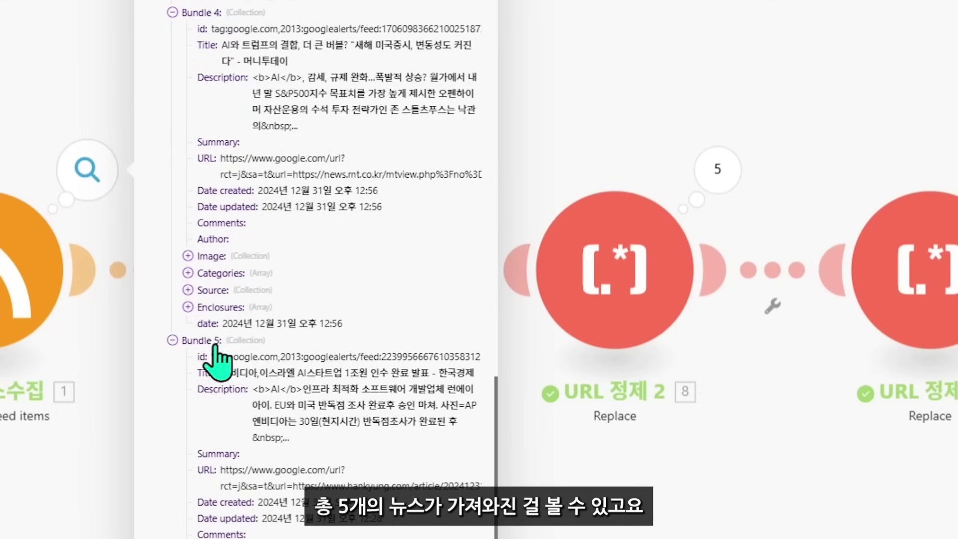
{"action": "scroll", "coordinate": [192, 349], "scroll_direction": "up", "scroll_amount": 10}
{"action": "scroll", "coordinate": [209, 301], "scroll_direction": "up", "scroll_amount": 8}
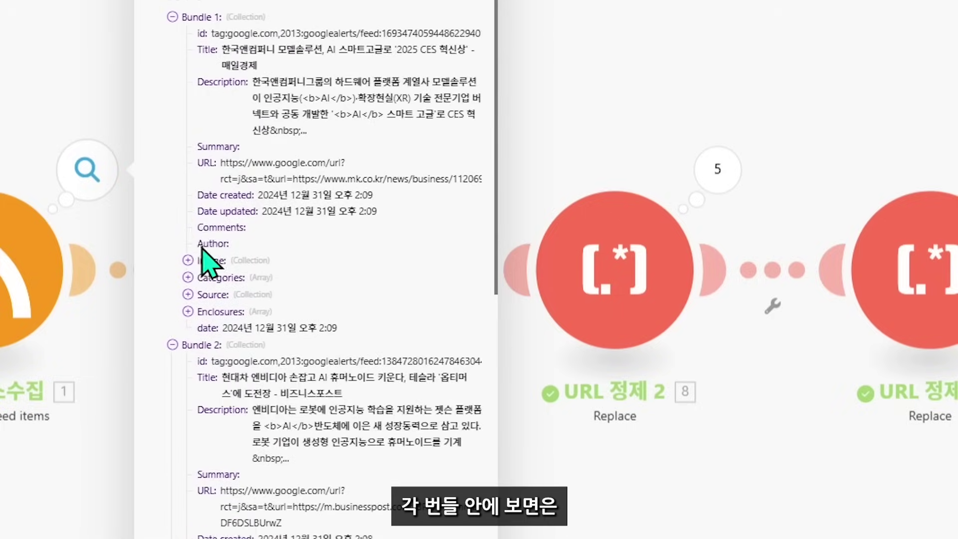
- Examine the title, description and URL fields of the first output bundle
{"action": "left_click_drag", "start_coordinate": [221, 188], "coordinate": [284, 214]}
{"action": "left_click", "coordinate": [203, 223]}
{"action": "left_click_drag", "start_coordinate": [203, 222], "coordinate": [310, 254]}
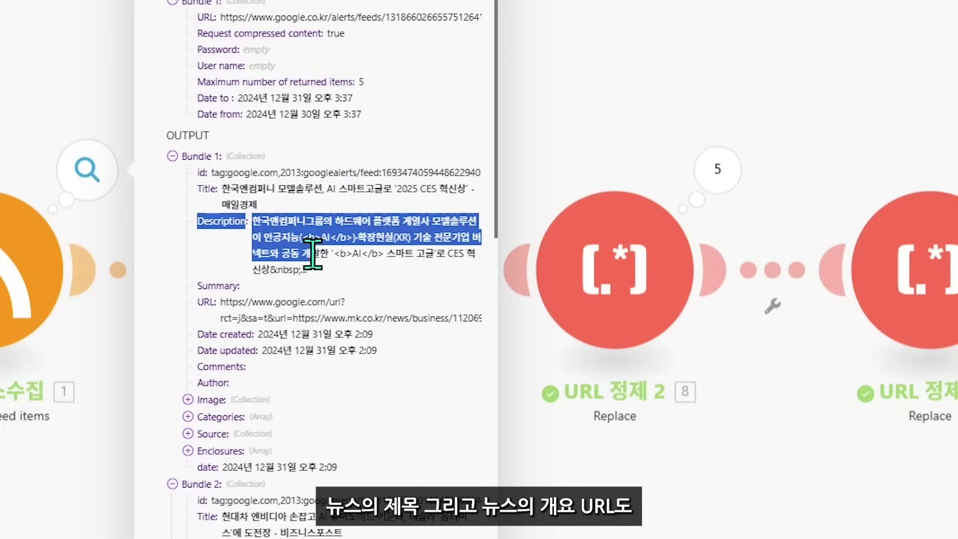
{"action": "left_click_drag", "start_coordinate": [198, 302], "coordinate": [434, 338]}
{"action": "left_click", "coordinate": [434, 339]}
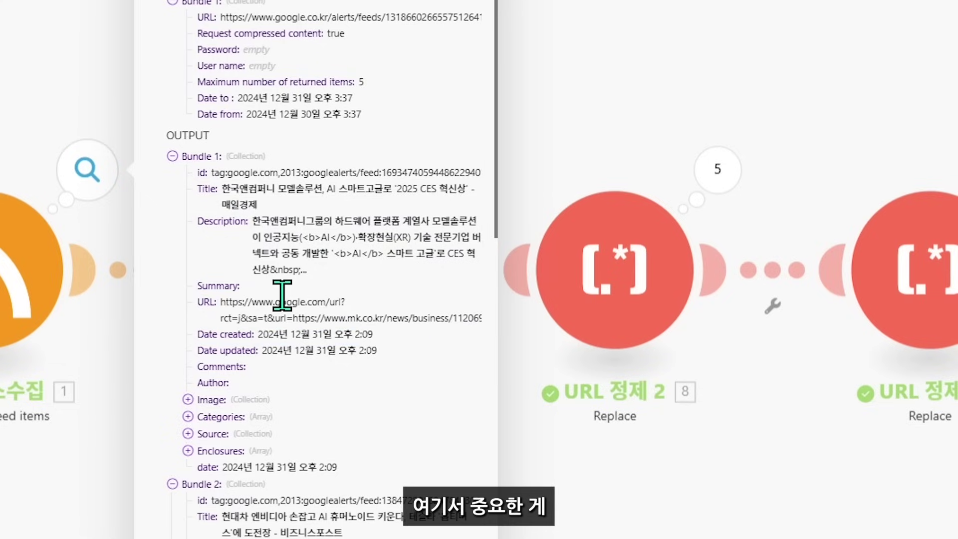
{"action": "left_click_drag", "start_coordinate": [198, 189], "coordinate": [293, 227]}
{"action": "left_click_drag", "start_coordinate": [198, 300], "coordinate": [369, 332]}
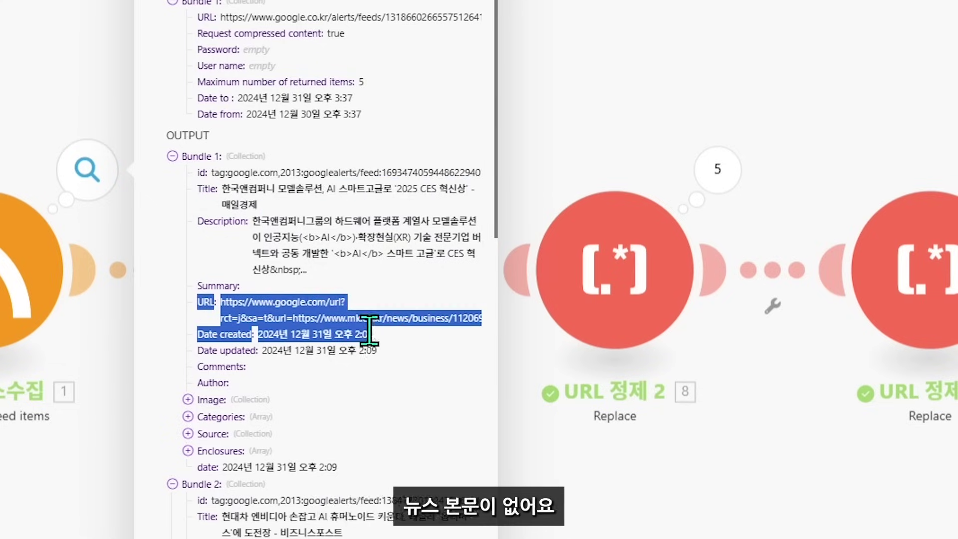
{"action": "left_click_drag", "start_coordinate": [199, 301], "coordinate": [329, 301]}
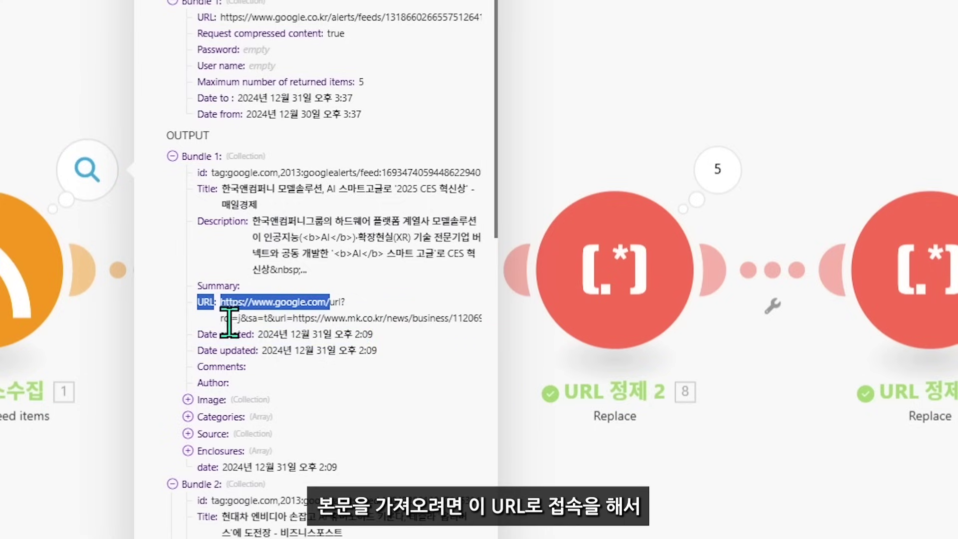
{"action": "left_click_drag", "start_coordinate": [202, 304], "coordinate": [404, 322]}
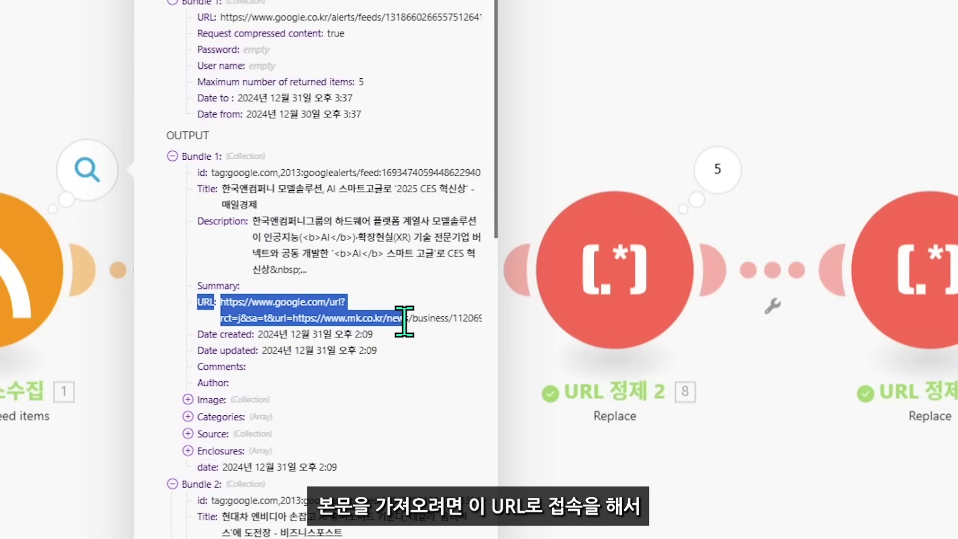
- Copy the first bundle's full article URL by way of a Notepad note and open it in a new browser tab
{"action": "left_click", "coordinate": [269, 312]}
{"action": "left_click_drag", "start_coordinate": [221, 302], "coordinate": [309, 331]}
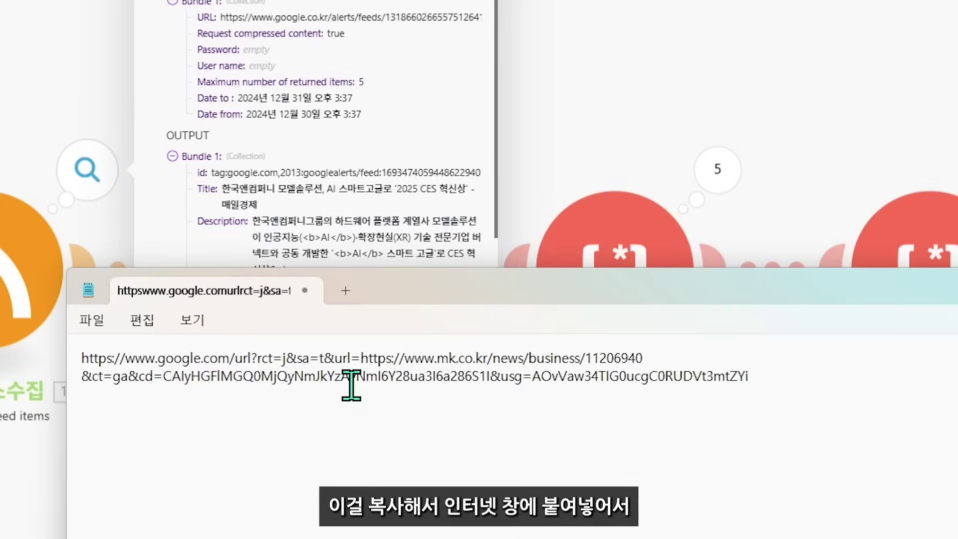
{"action": "key", "text": "ctrl+a"}
{"action": "key", "text": "ctrl+c"}
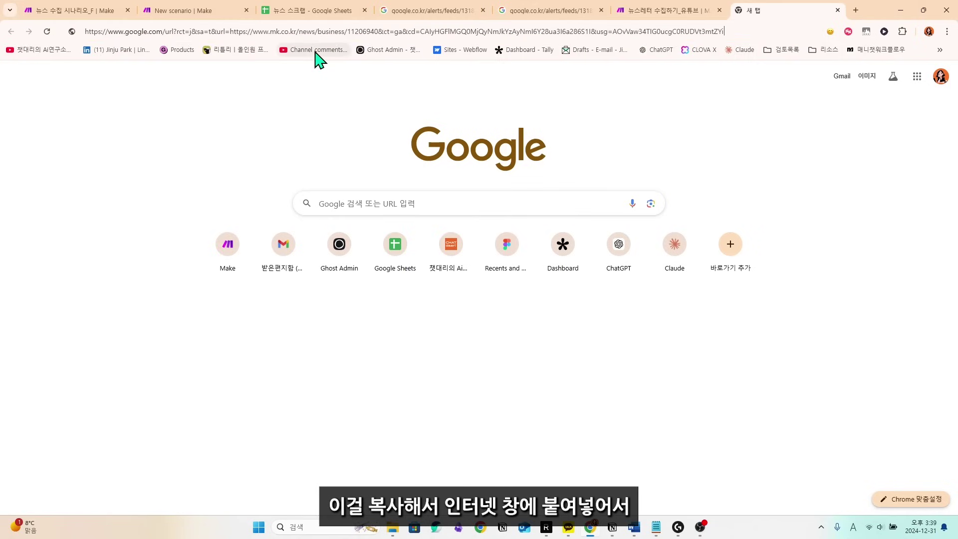
{"action": "key", "text": "ctrl+v"}
{"action": "key", "text": "Return"}
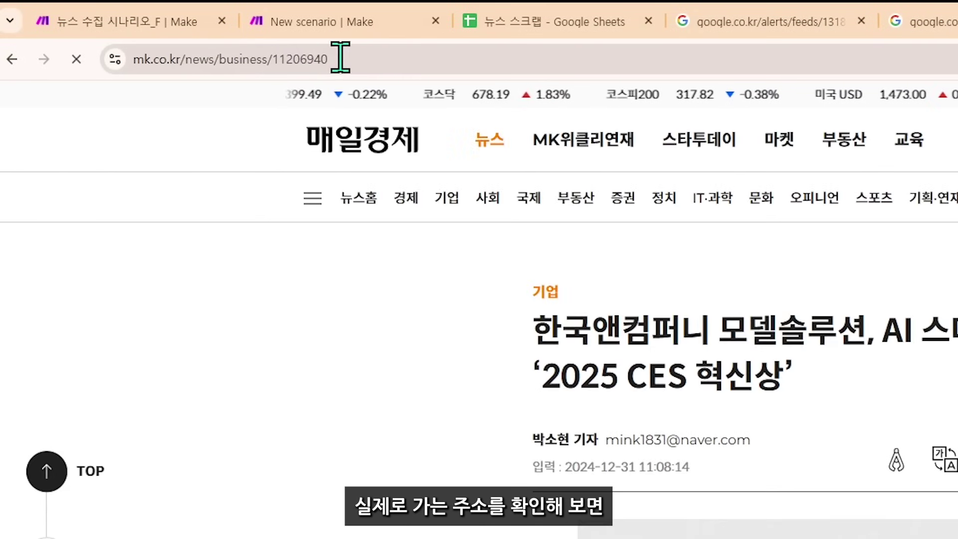
- Copy the opened article's actual address into the Notepad note below the long Google redirect URL and compare the two
{"action": "left_click", "coordinate": [322, 59]}
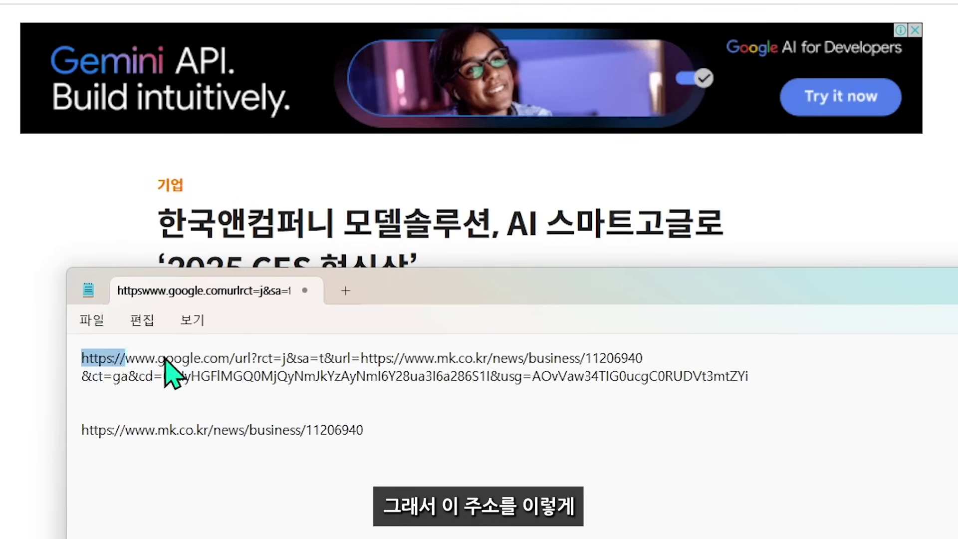
{"action": "left_click_drag", "start_coordinate": [85, 357], "coordinate": [749, 377]}
{"action": "left_click_drag", "start_coordinate": [367, 430], "coordinate": [60, 438]}
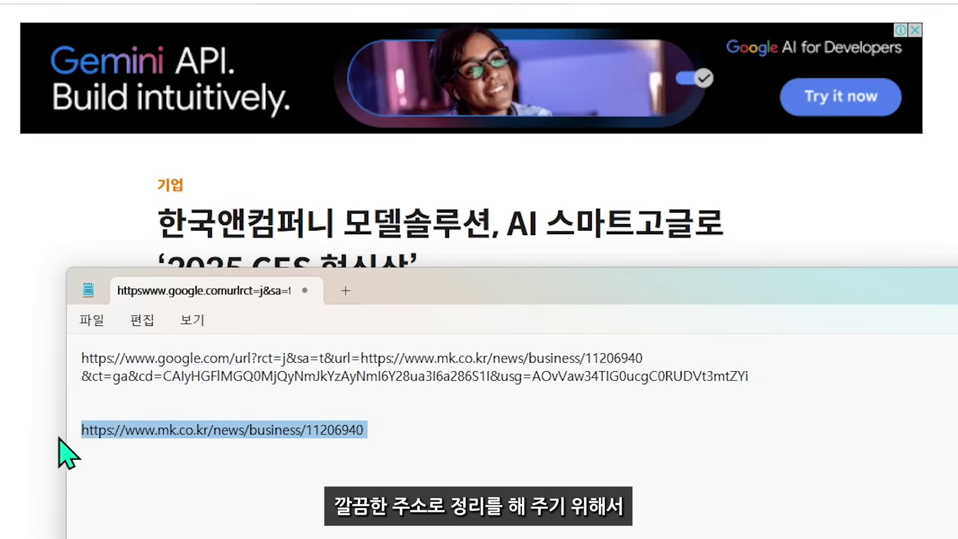
{"action": "left_click", "coordinate": [364, 414]}
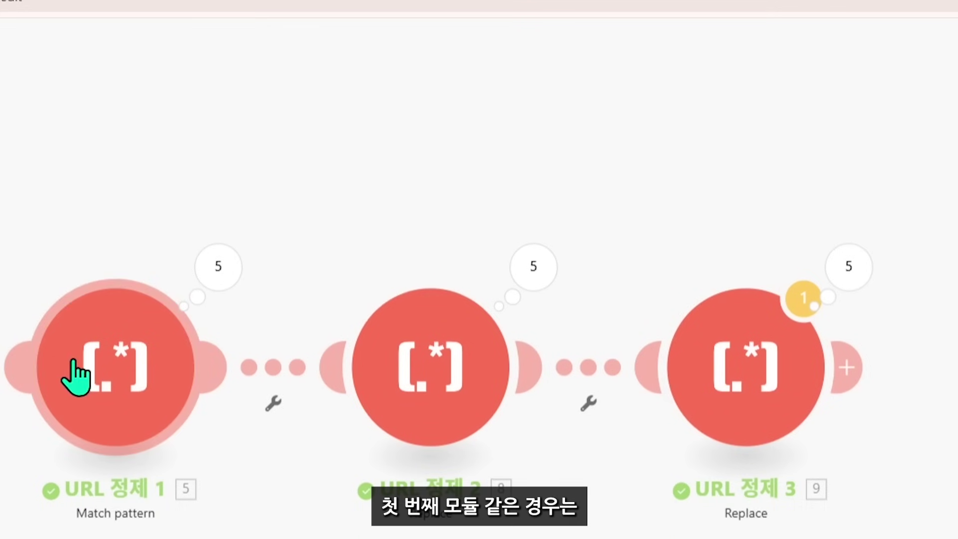
- Examine the URL 정제 1 module's regex pattern and compare it with the url= and &ct parts of the long URL in Notepad
{"action": "left_click", "coordinate": [256, 261]}
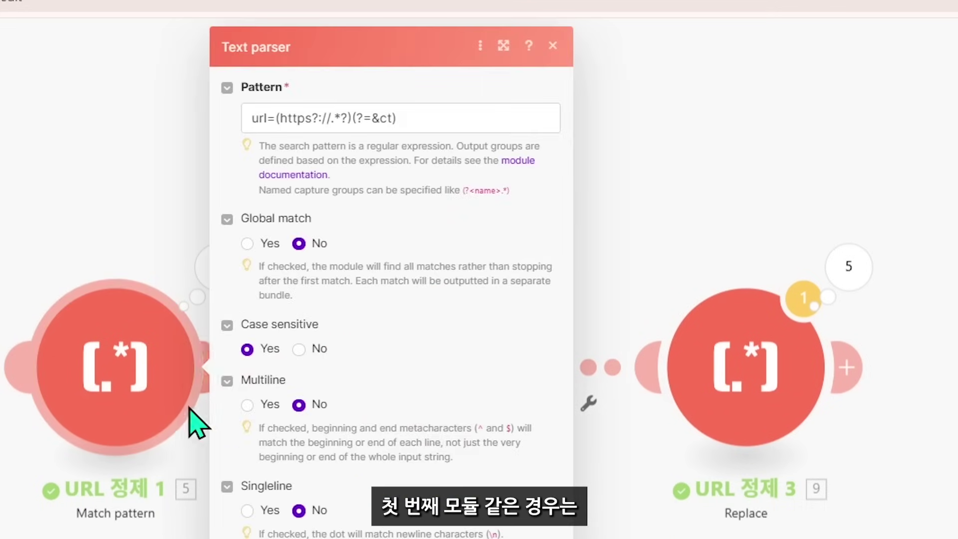
{"action": "left_click_drag", "start_coordinate": [419, 121], "coordinate": [209, 132]}
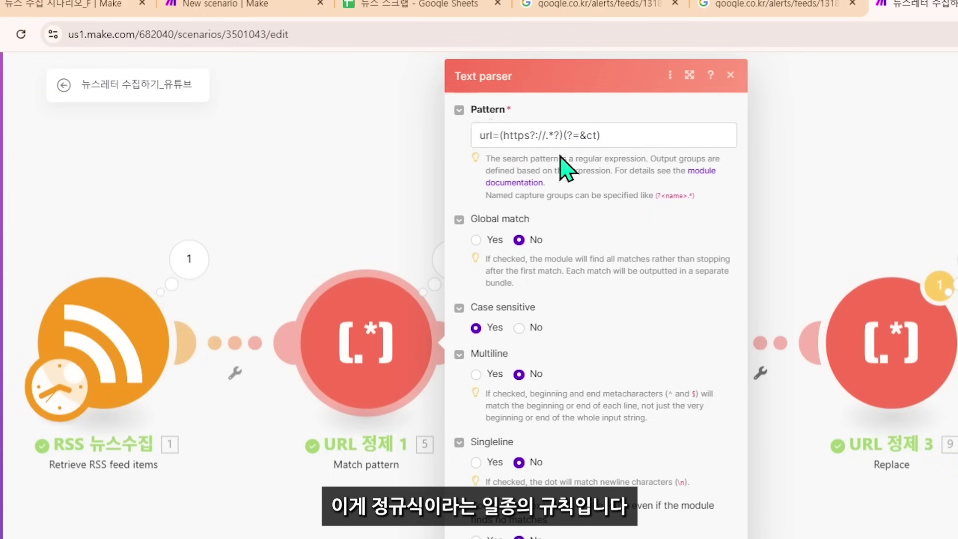
{"action": "key", "text": "alt+Tab"}
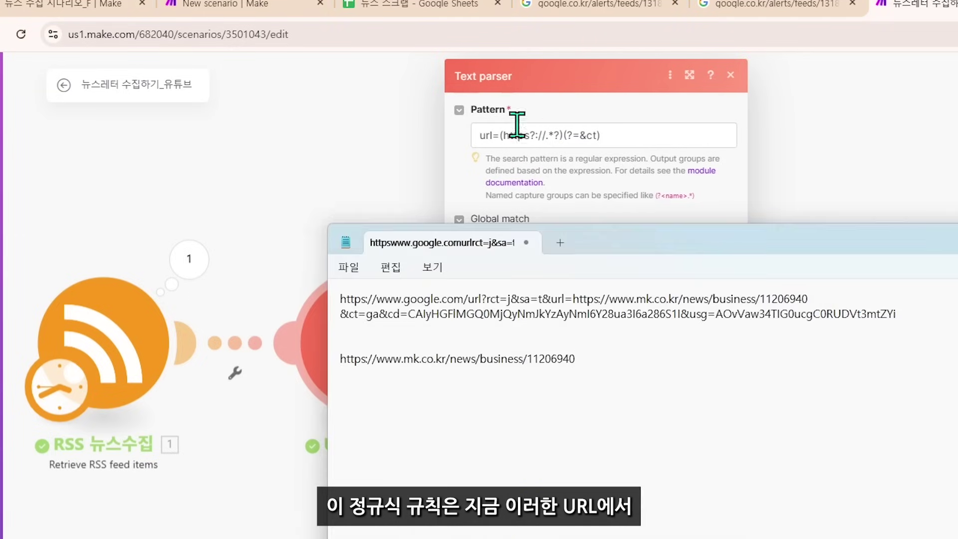
{"action": "left_click_drag", "start_coordinate": [340, 301], "coordinate": [942, 319]}
{"action": "left_click", "coordinate": [645, 327]}
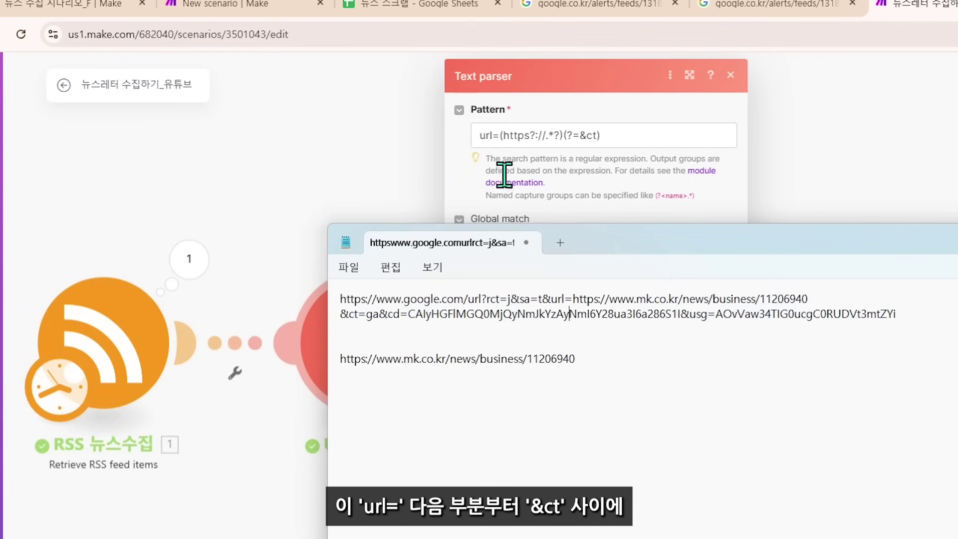
{"action": "left_click_drag", "start_coordinate": [647, 313], "coordinate": [714, 314]}
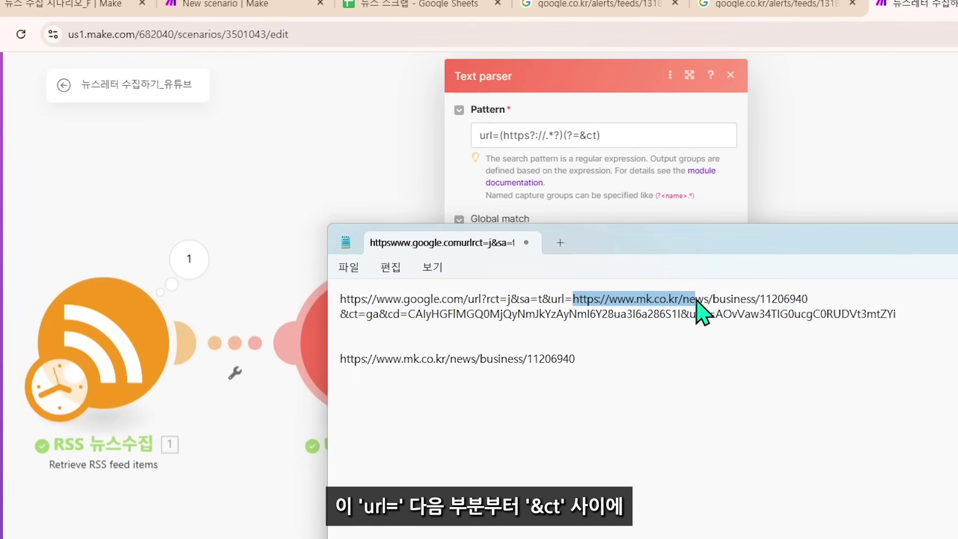
{"action": "left_click_drag", "start_coordinate": [340, 313], "coordinate": [367, 320]}
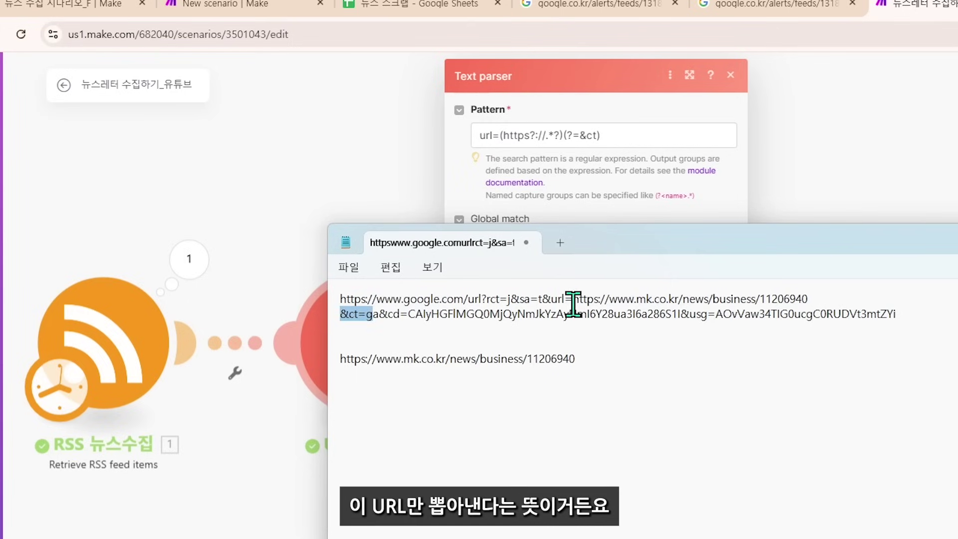
{"action": "left_click_drag", "start_coordinate": [573, 300], "coordinate": [808, 300]}
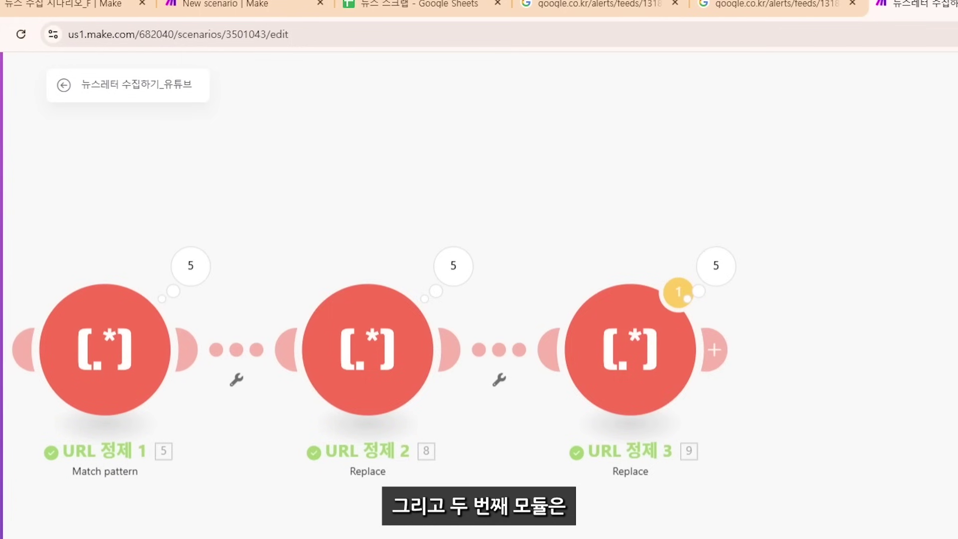
- Review the replacement settings of the URL 정제 2 and URL 정제 3 modules, then check the clean article URL in Notepad
{"action": "left_click", "coordinate": [367, 349]}
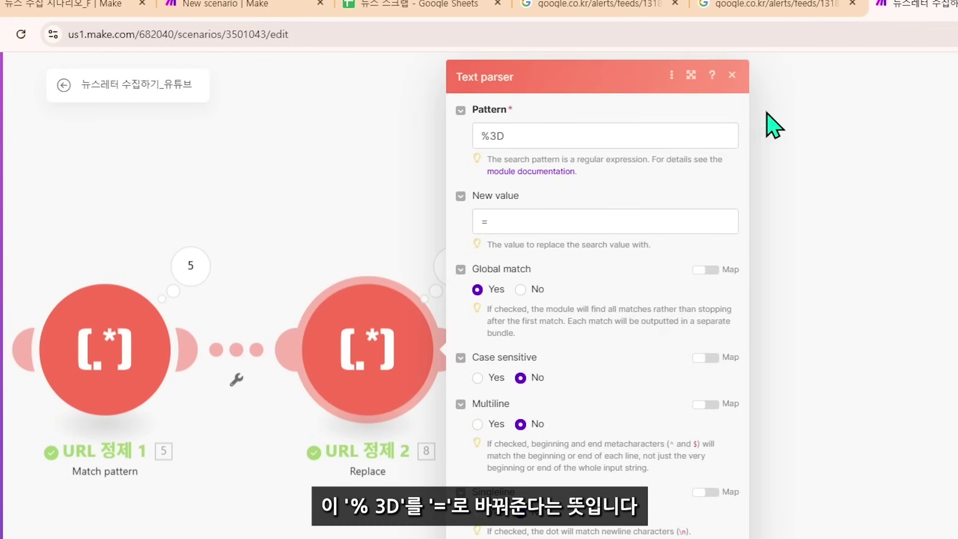
{"action": "left_click", "coordinate": [731, 74]}
{"action": "left_click", "coordinate": [634, 344]}
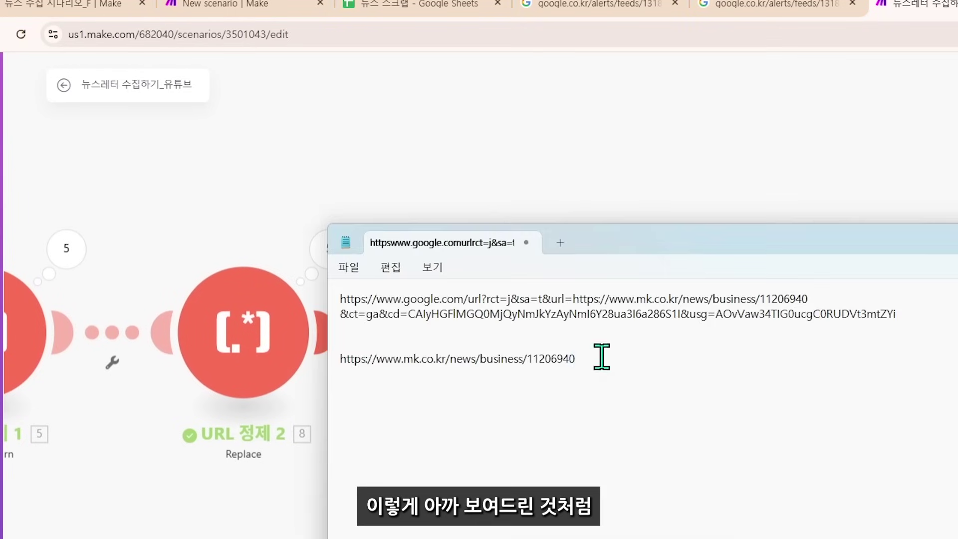
{"action": "left_click_drag", "start_coordinate": [604, 357], "coordinate": [322, 355]}
{"action": "left_click", "coordinate": [684, 353]}
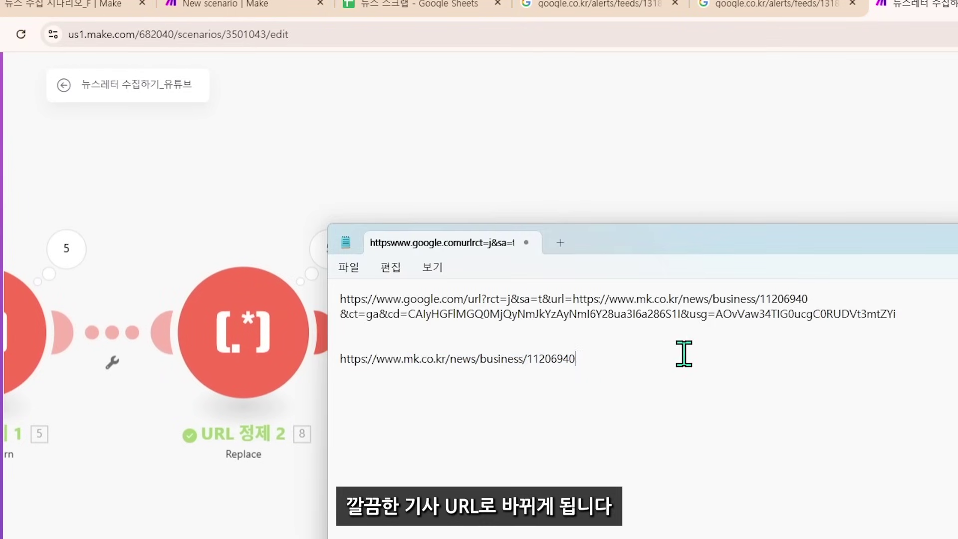
{"action": "left_click_drag", "start_coordinate": [344, 344], "coordinate": [632, 379]}
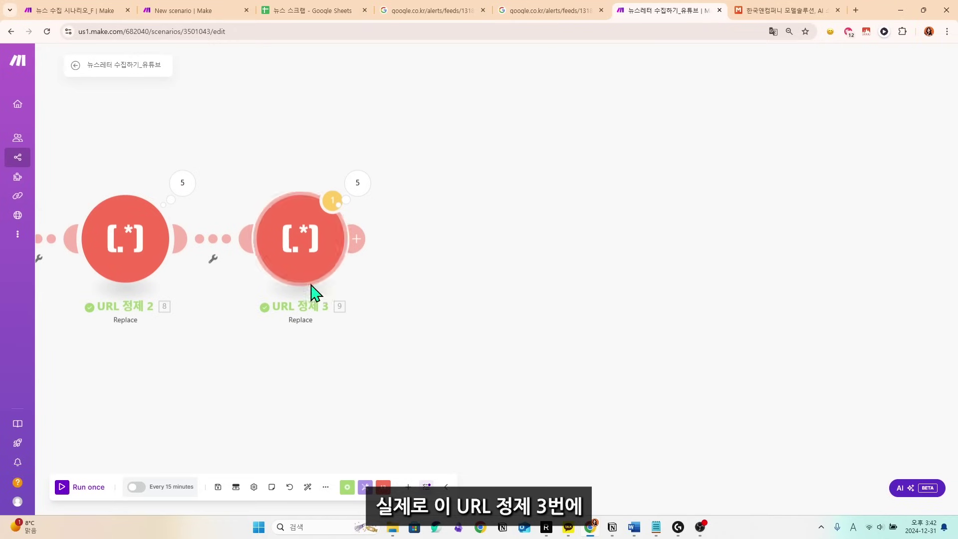
- Open the URL 정제 3 module's run results and examine the cleaned URL in the output of Operation 5
{"action": "left_click", "coordinate": [357, 189]}
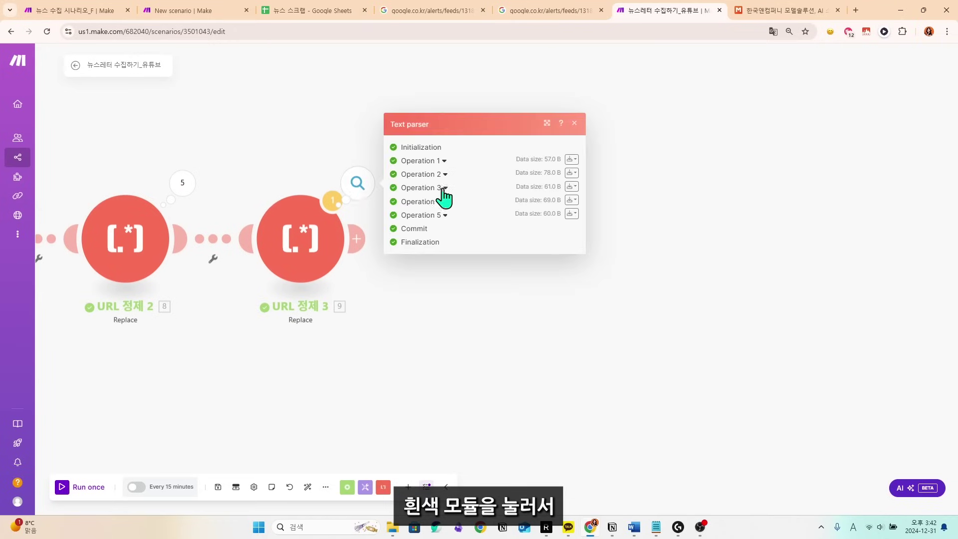
{"action": "left_click", "coordinate": [422, 215]}
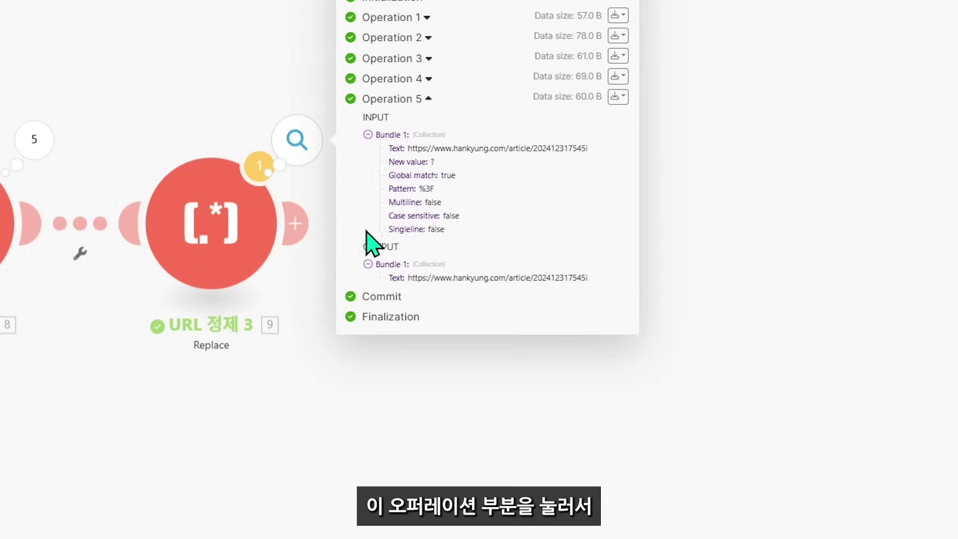
{"action": "left_click_drag", "start_coordinate": [369, 248], "coordinate": [397, 277]}
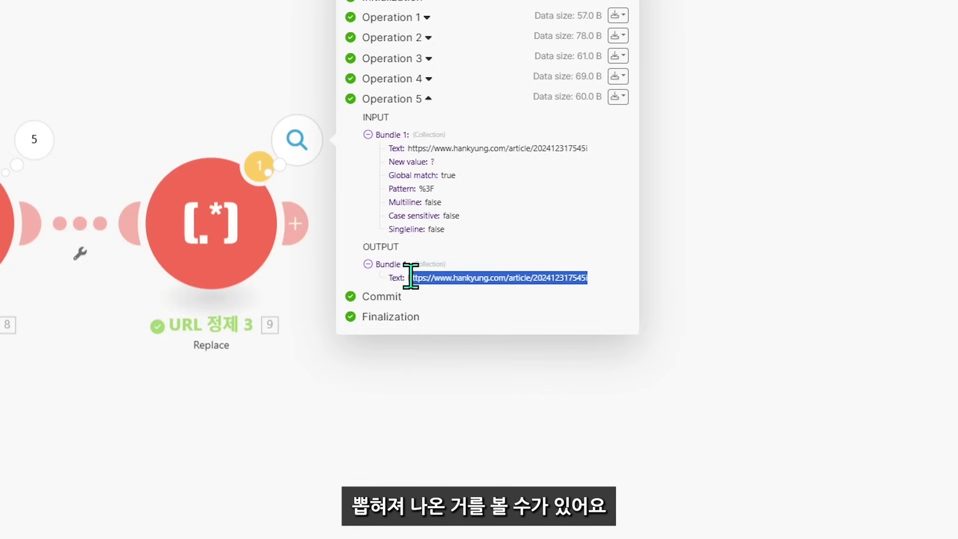
{"action": "left_click", "coordinate": [339, 371]}
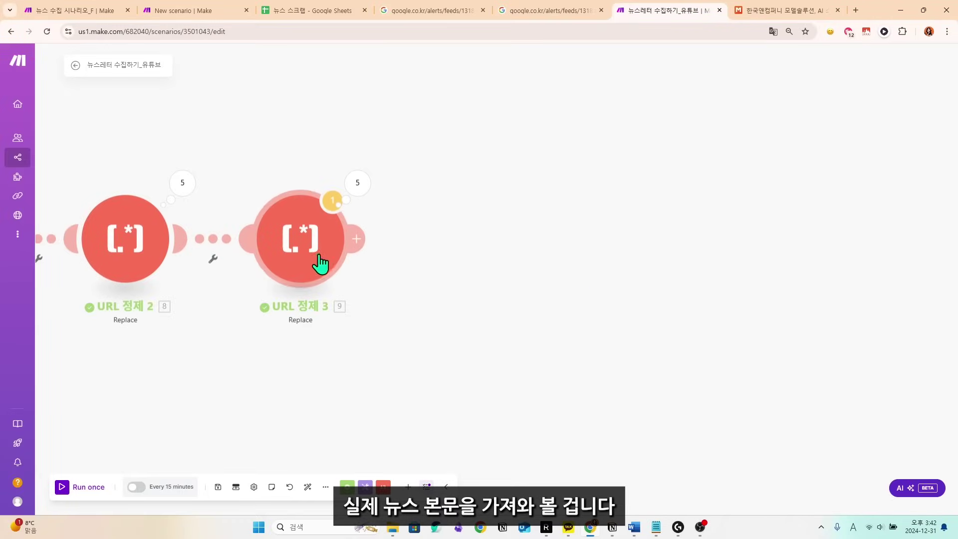
- Add an HTTP Make a request module after URL 정제 3 and map its URL to the Text output of URL 정제 3
{"action": "left_click_drag", "start_coordinate": [344, 331], "coordinate": [202, 335]}
{"action": "left_click", "coordinate": [211, 243]}
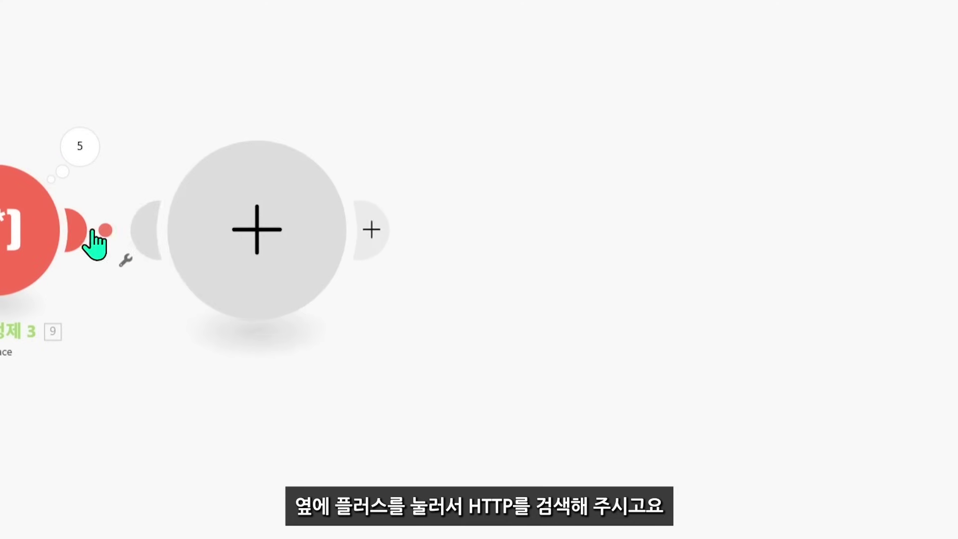
{"action": "type", "text": "http"}
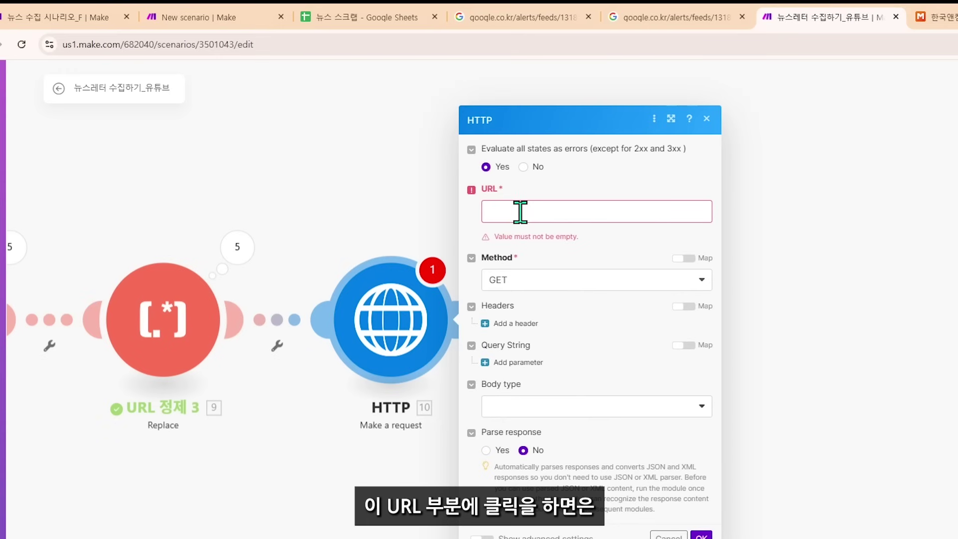
{"action": "left_click", "coordinate": [520, 212]}
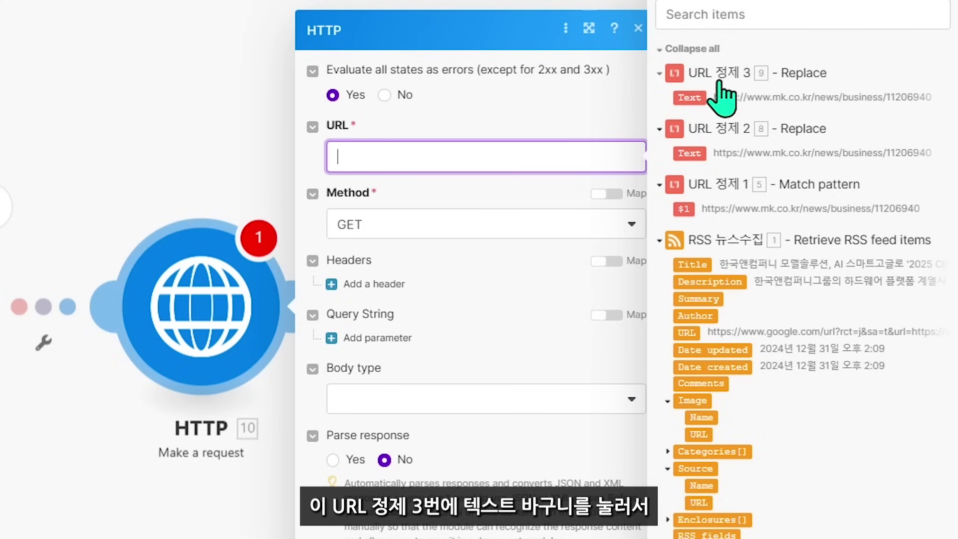
{"action": "left_click", "coordinate": [693, 101]}
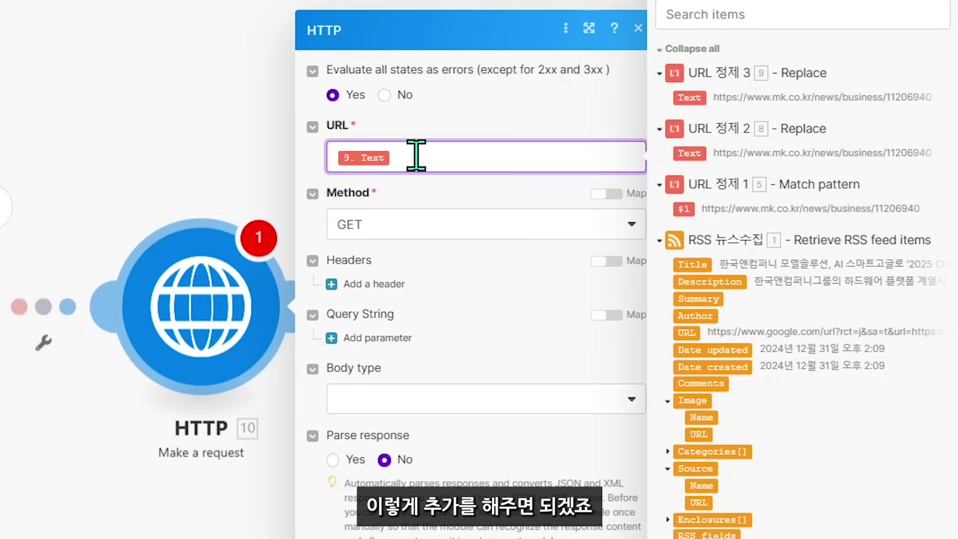
{"action": "left_click", "coordinate": [349, 208]}
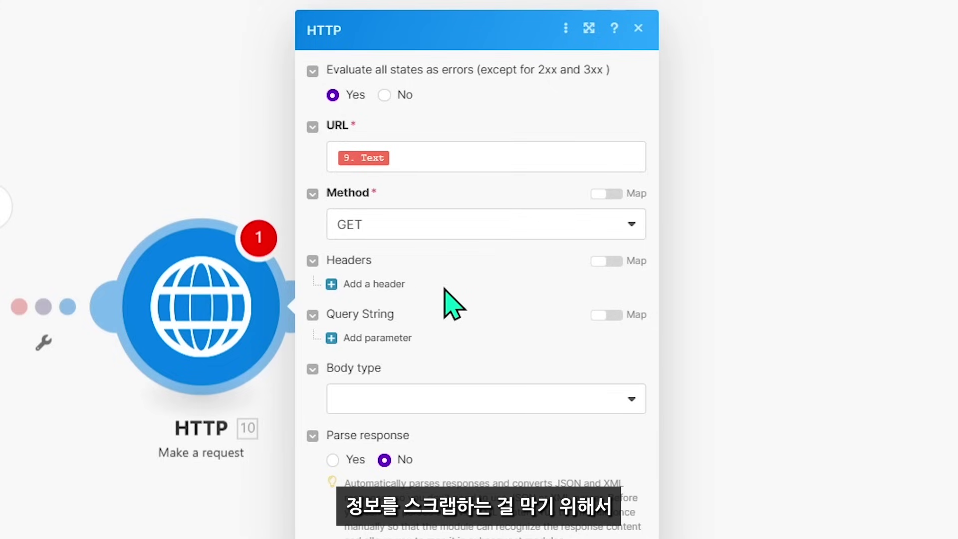
- Add three request headers named Cookie, Accept and Accept-Encoding to the HTTP module, leaving their values empty
{"action": "left_click", "coordinate": [362, 284]}
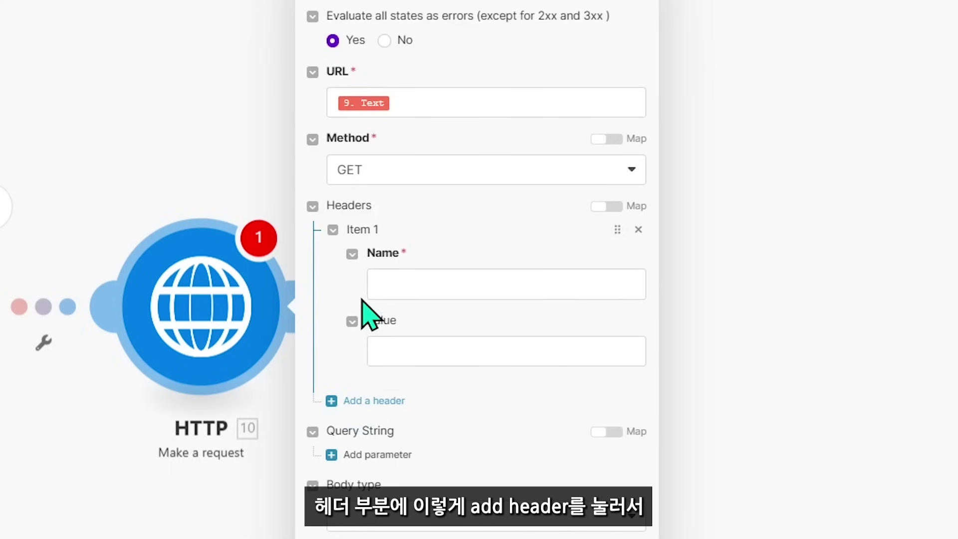
{"action": "left_click", "coordinate": [414, 288]}
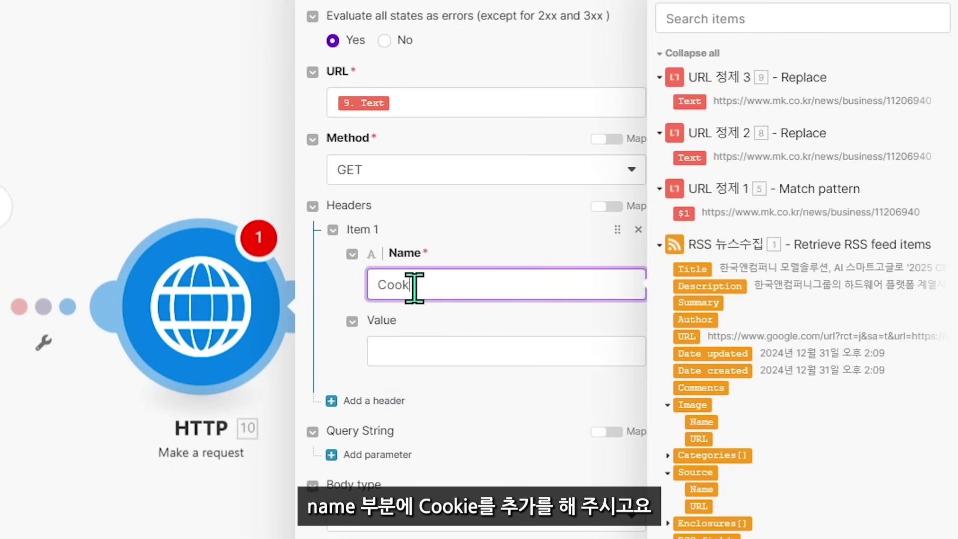
{"action": "left_click", "coordinate": [376, 398]}
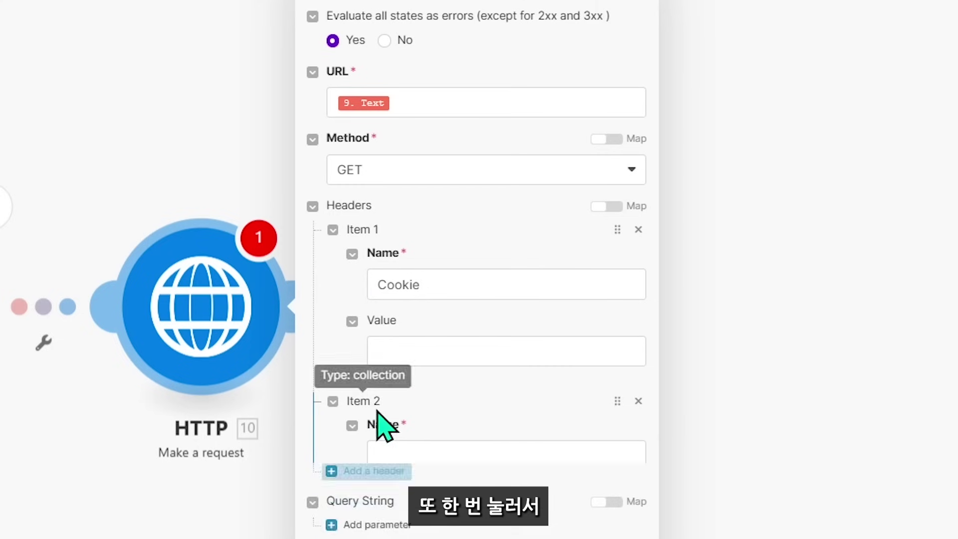
{"action": "left_click", "coordinate": [410, 451]}
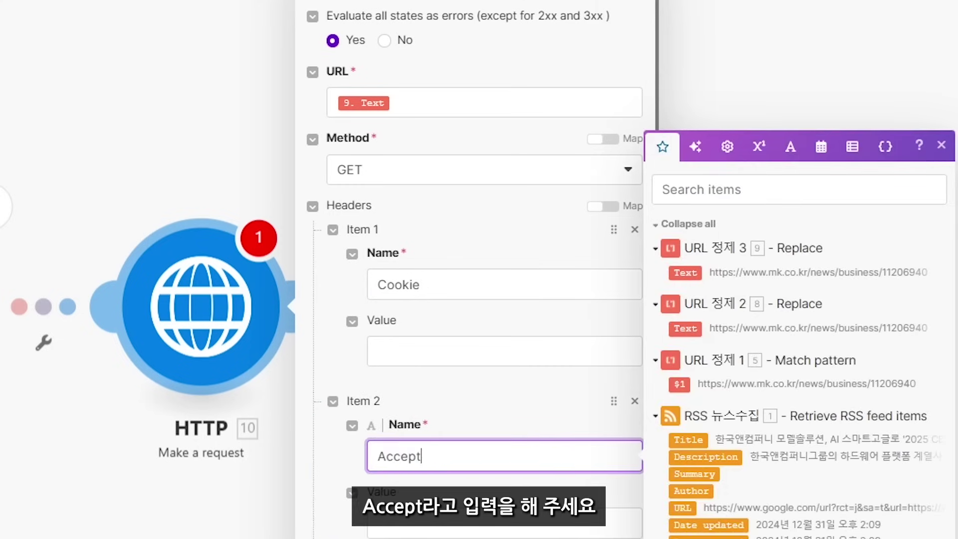
{"action": "scroll", "coordinate": [499, 399], "scroll_direction": "down", "scroll_amount": 3}
{"action": "left_click", "coordinate": [539, 514]}
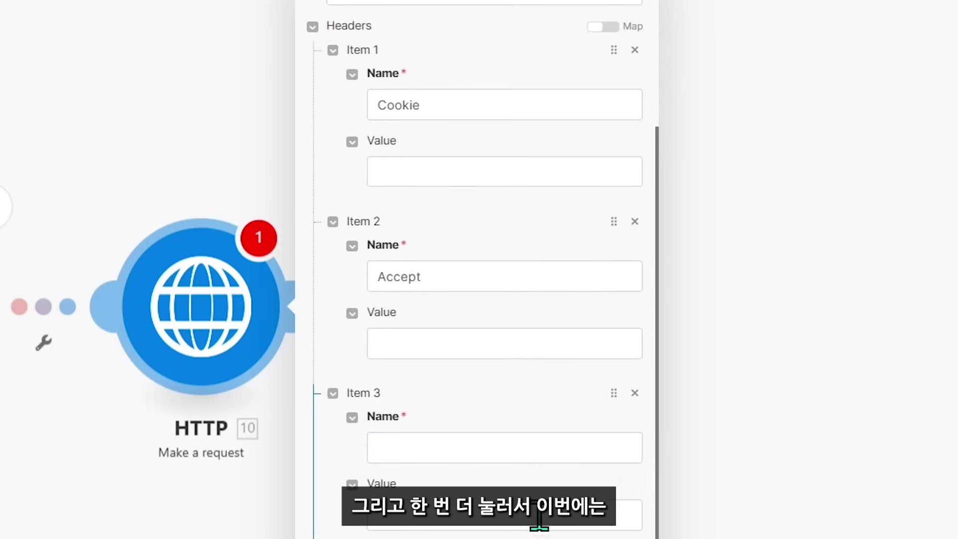
{"action": "left_click", "coordinate": [554, 443]}
{"action": "type", "text": "Accept-Encoding"}
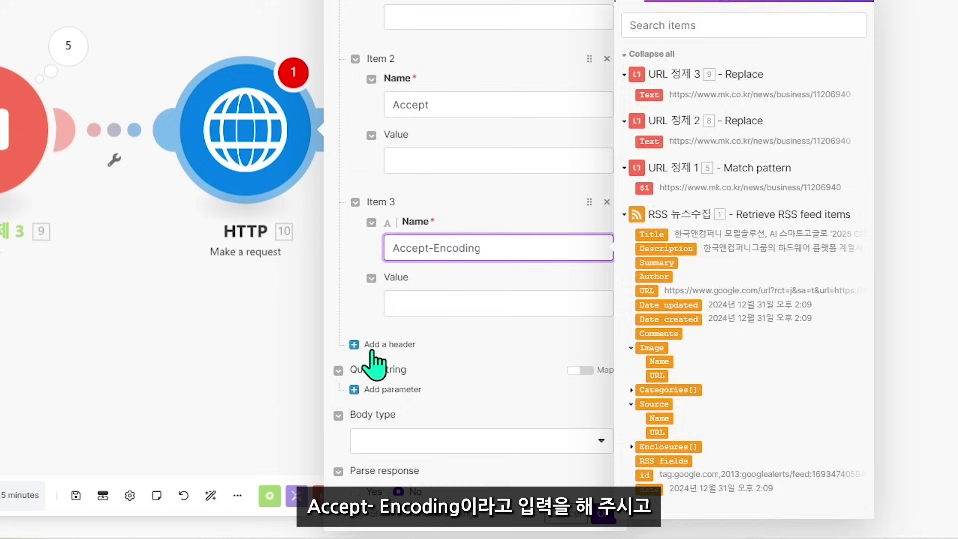
- Add a fourth request header named User-Agent with an empty value
{"action": "left_click", "coordinate": [374, 364]}
{"action": "left_click", "coordinate": [455, 380]}
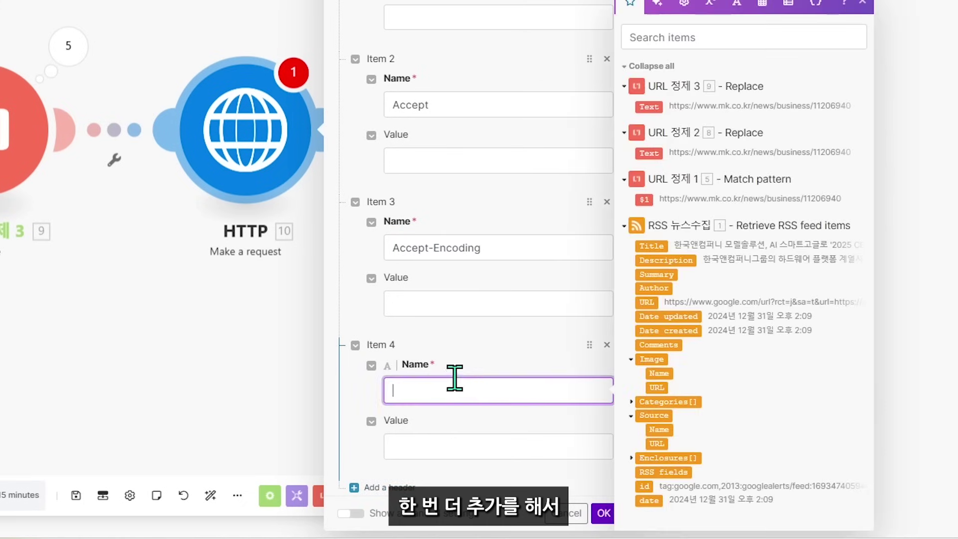
{"action": "scroll", "coordinate": [551, 304], "scroll_direction": "down", "scroll_amount": 2}
{"action": "type", "text": "User-Agent"}
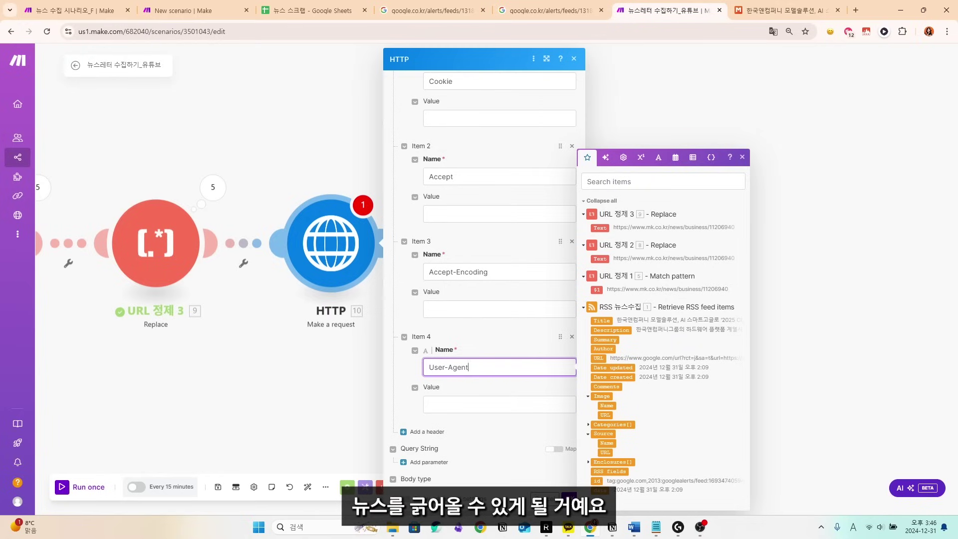
{"action": "left_click", "coordinate": [534, 444]}
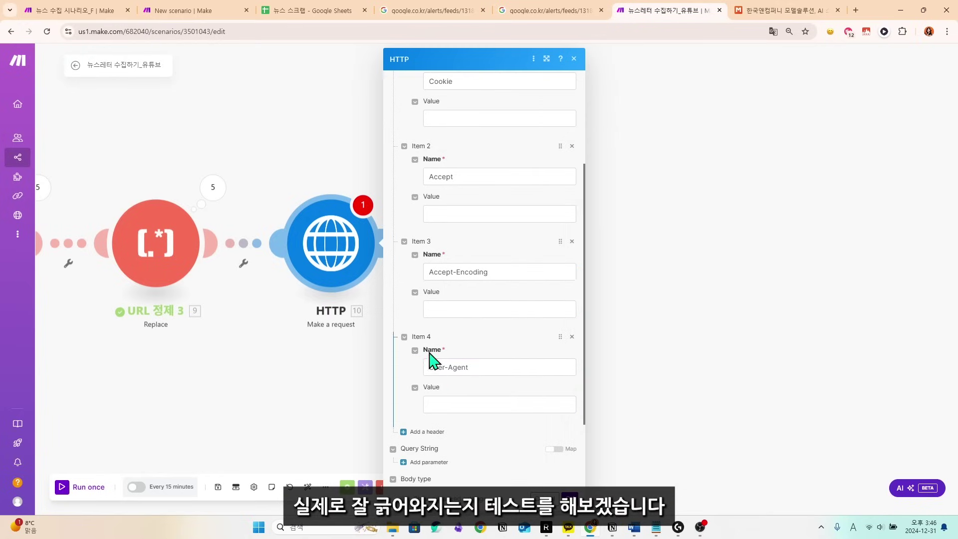
- Save the HTTP module's settings and run the scenario once
{"action": "scroll", "coordinate": [546, 460], "scroll_direction": "down", "scroll_amount": 2}
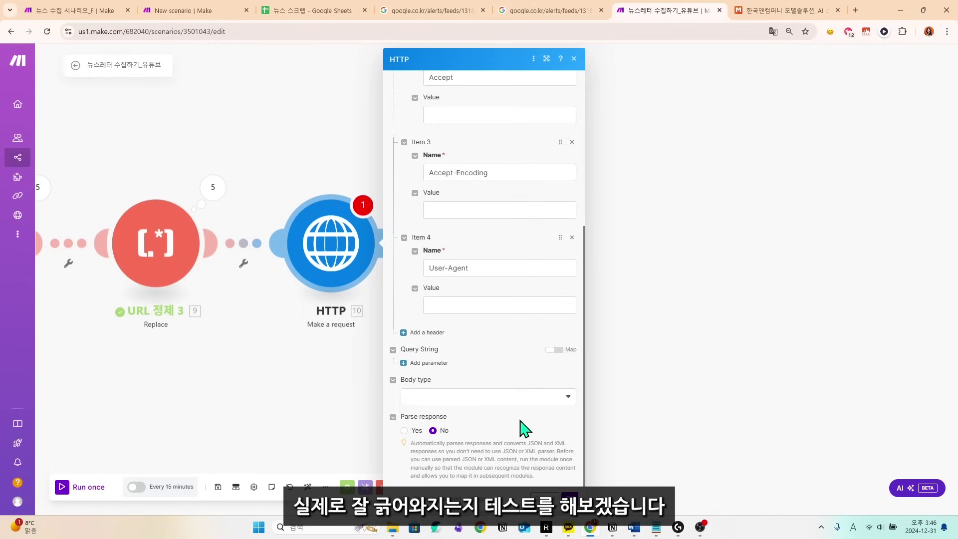
{"action": "left_click", "coordinate": [570, 499]}
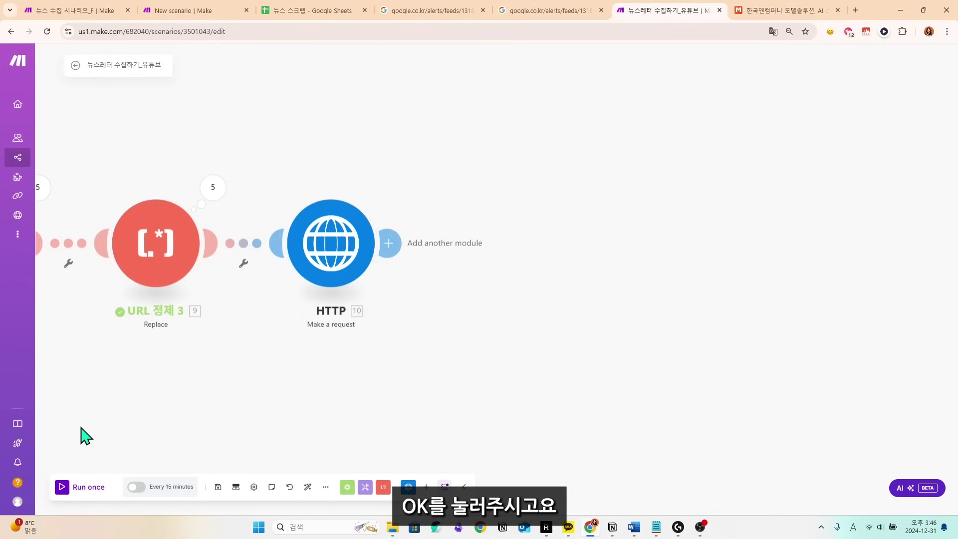
{"action": "left_click", "coordinate": [62, 487]}
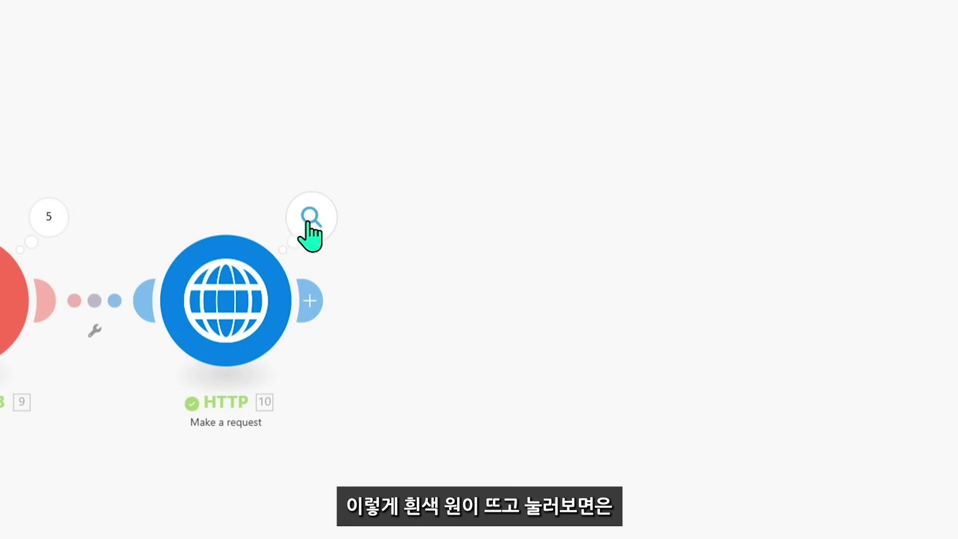
- Open the HTTP module's run results and expand the output Data of Operation 5
{"action": "left_click", "coordinate": [308, 224]}
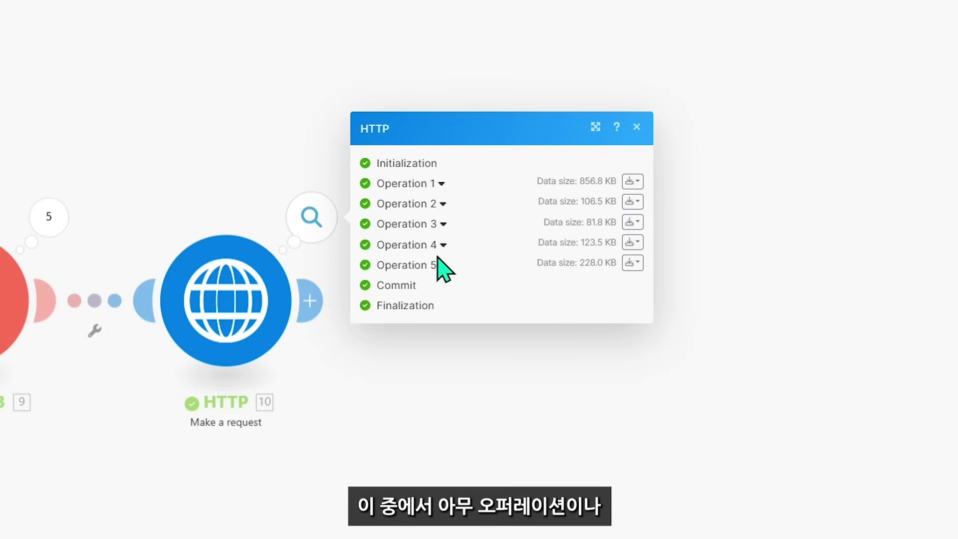
{"action": "left_click", "coordinate": [419, 270]}
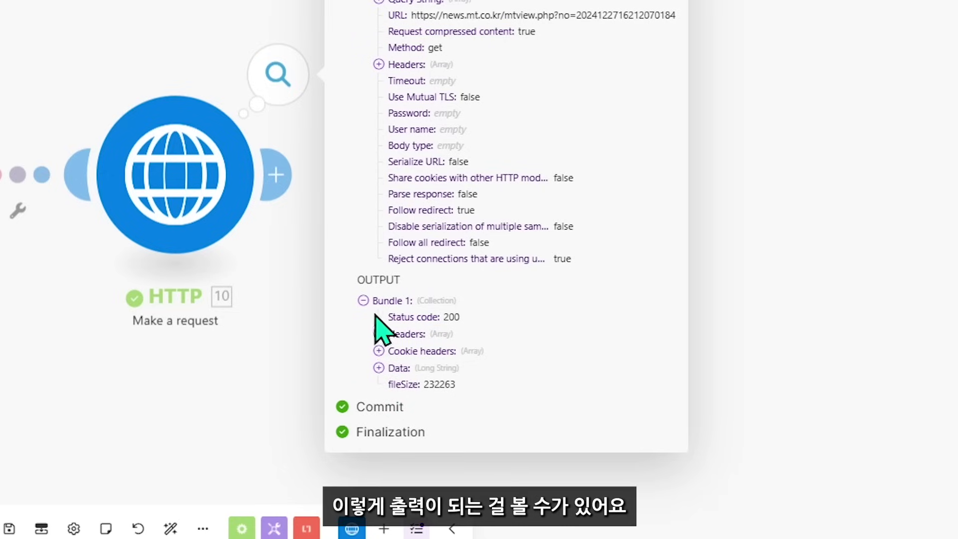
{"action": "left_click", "coordinate": [379, 368]}
{"action": "scroll", "coordinate": [456, 237], "scroll_direction": "down", "scroll_amount": 7}
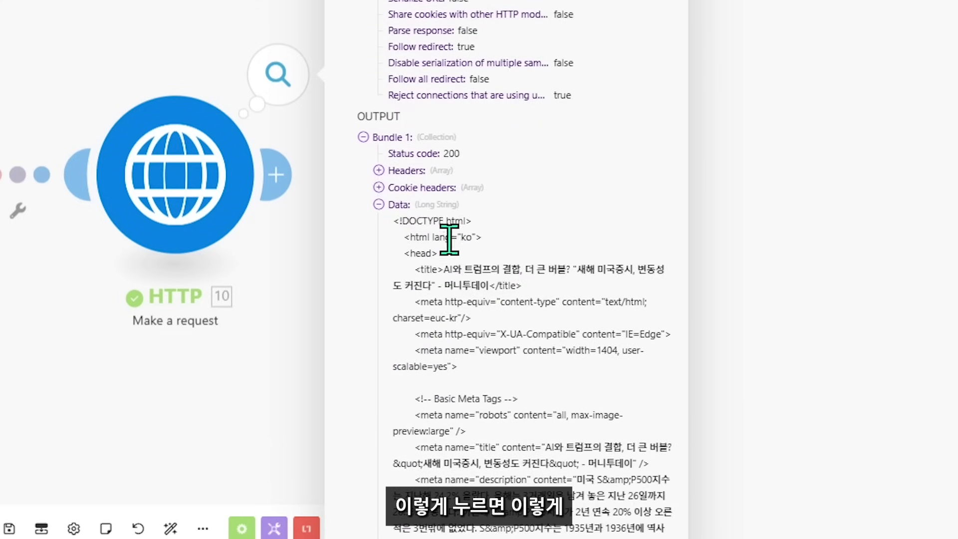
- Examine the HTML code in the HTTP output to see how much of it is actual news content, and close the results
{"action": "left_click_drag", "start_coordinate": [397, 43], "coordinate": [585, 113]}
{"action": "scroll", "coordinate": [609, 99], "scroll_direction": "down", "scroll_amount": 5}
{"action": "scroll", "coordinate": [598, 86], "scroll_direction": "down", "scroll_amount": 10}
{"action": "scroll", "coordinate": [586, 113], "scroll_direction": "down", "scroll_amount": 20}
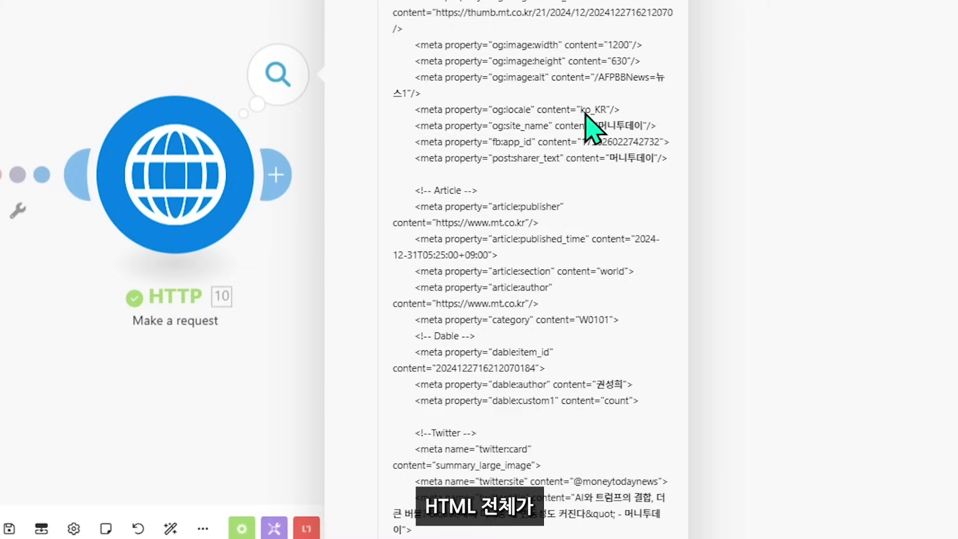
{"action": "scroll", "coordinate": [585, 112], "scroll_direction": "down", "scroll_amount": 1}
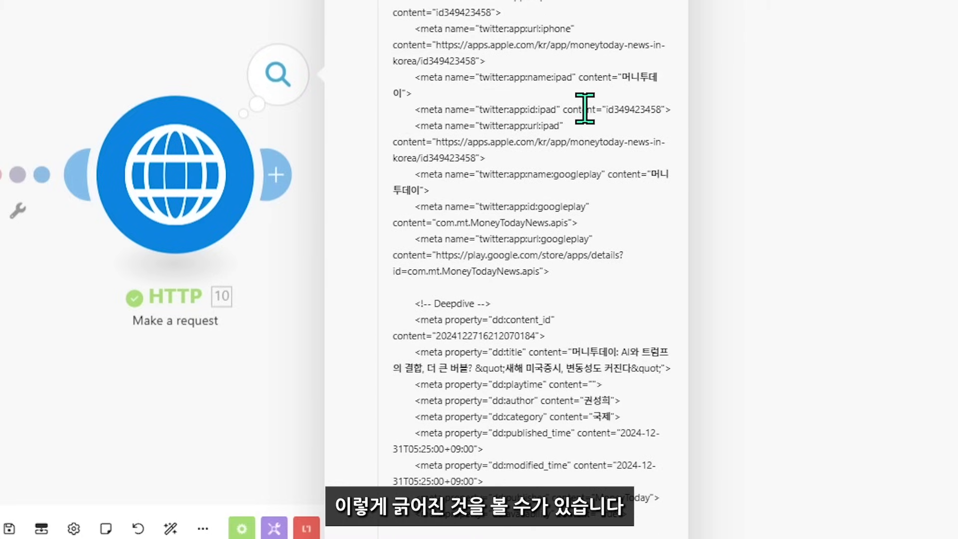
{"action": "scroll", "coordinate": [585, 108], "scroll_direction": "up", "scroll_amount": 10}
{"action": "scroll", "coordinate": [580, 104], "scroll_direction": "up", "scroll_amount": 5}
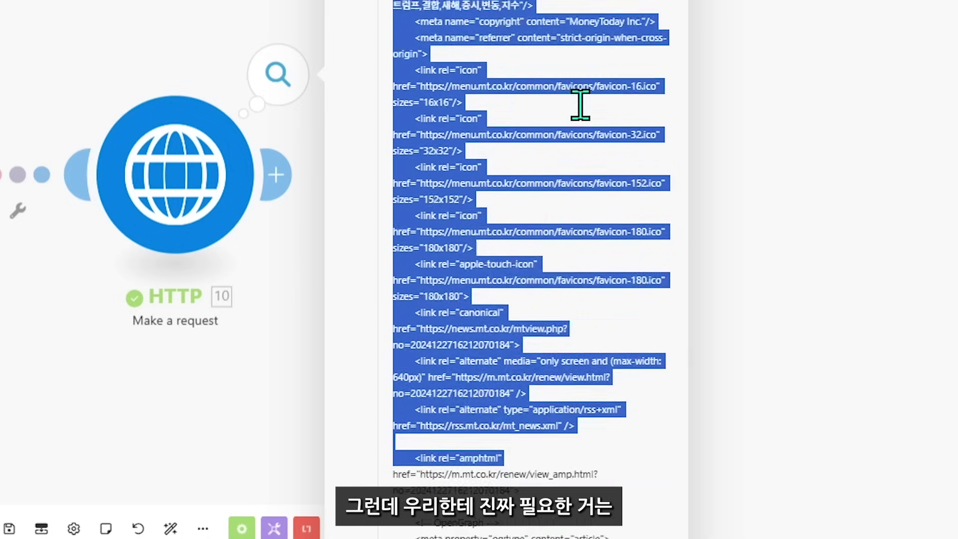
{"action": "left_click", "coordinate": [563, 119]}
{"action": "scroll", "coordinate": [564, 119], "scroll_direction": "down", "scroll_amount": 10}
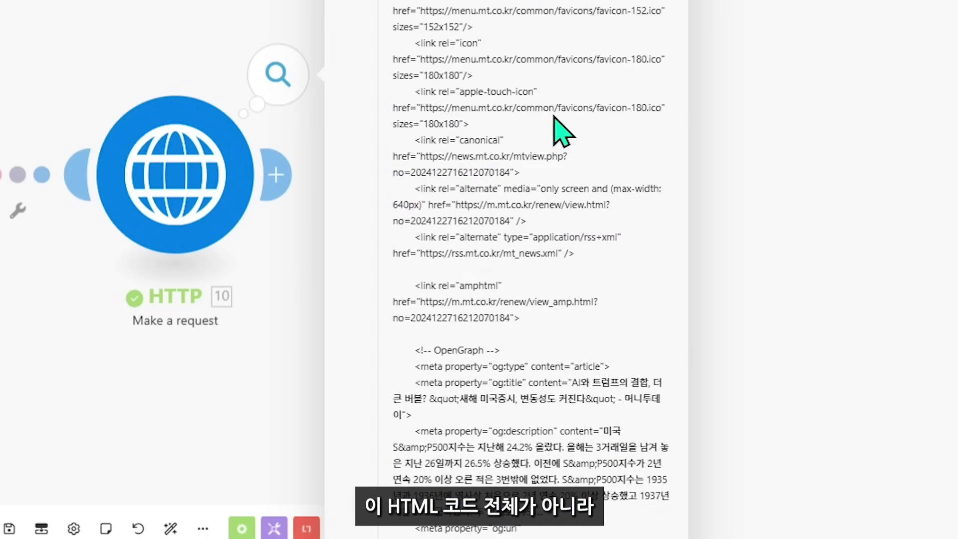
{"action": "scroll", "coordinate": [499, 23], "scroll_direction": "down", "scroll_amount": 4}
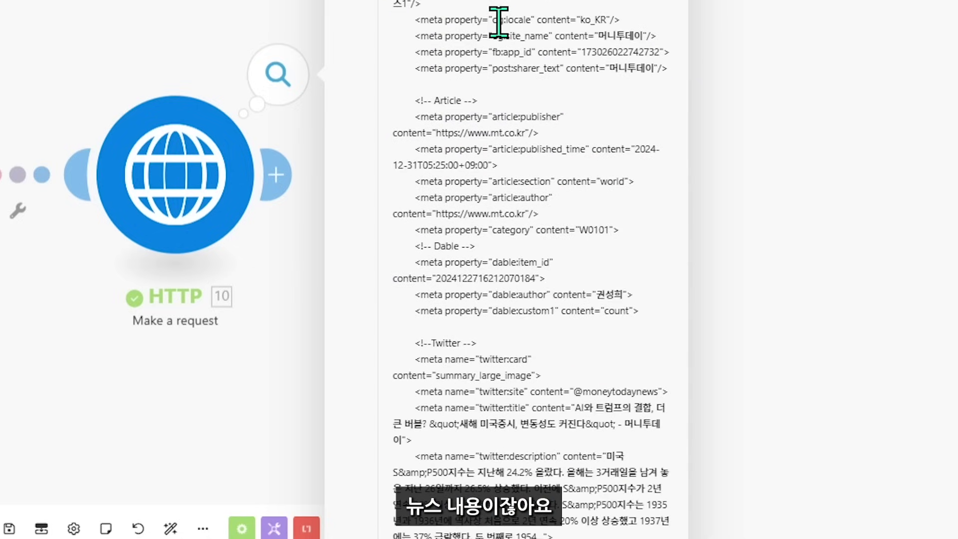
{"action": "scroll", "coordinate": [498, 25], "scroll_direction": "up", "scroll_amount": 7}
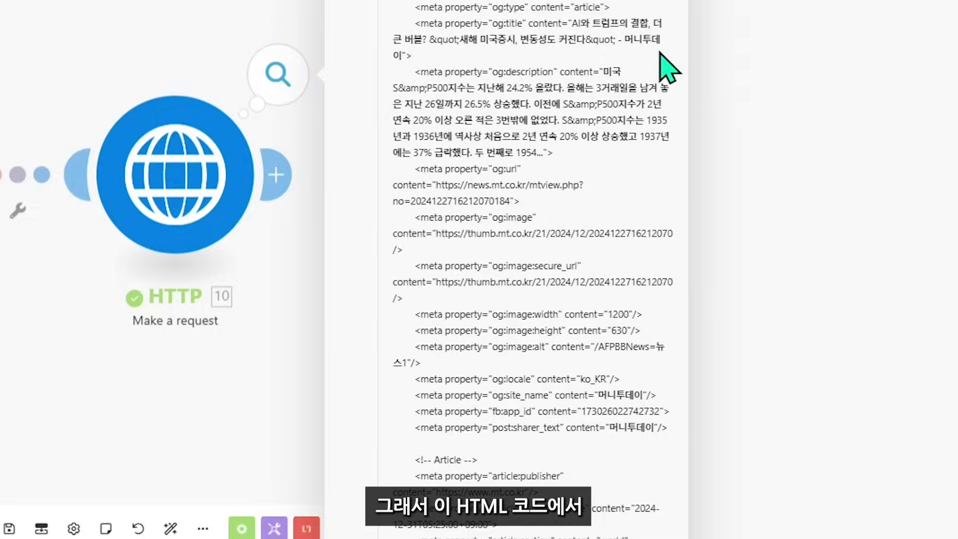
{"action": "left_click", "coordinate": [741, 178]}
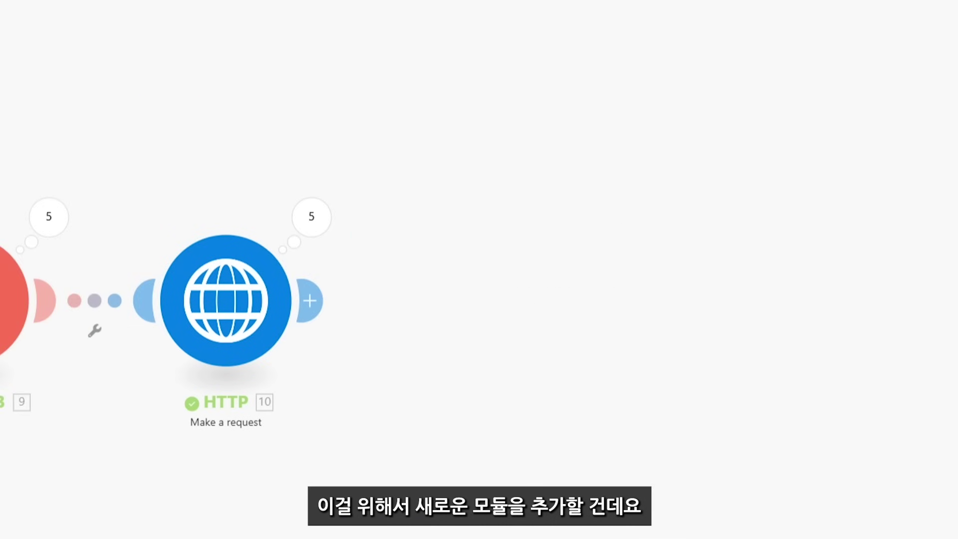
- Add a Text parser HTML to text module after the HTTP module
{"action": "left_click", "coordinate": [308, 301]}
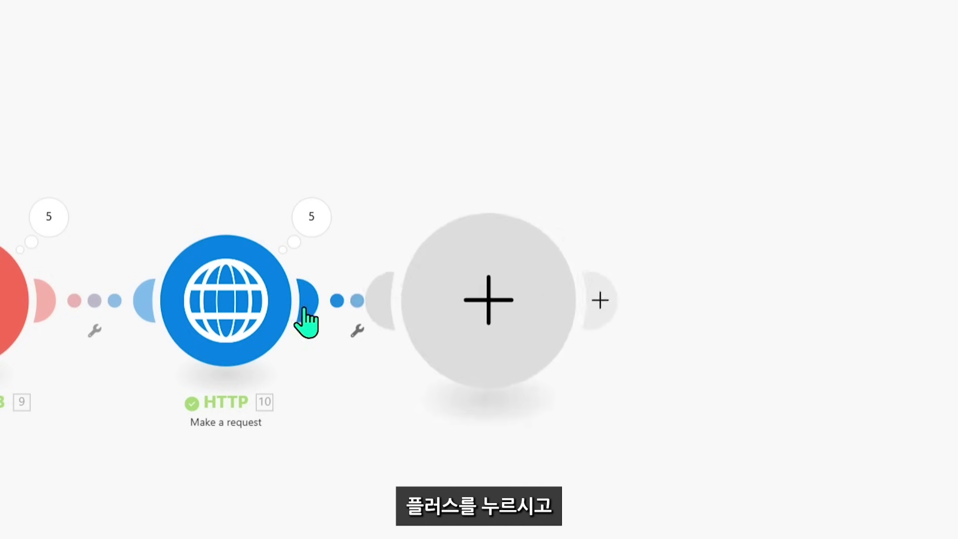
{"action": "type", "text": "tex"}
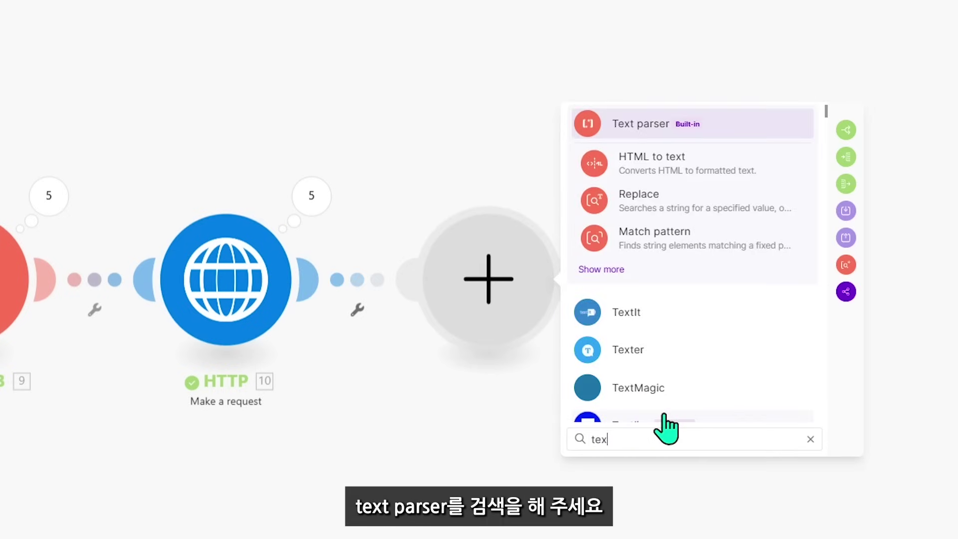
{"action": "left_click", "coordinate": [739, 145]}
{"action": "scroll", "coordinate": [698, 249], "scroll_direction": "down", "scroll_amount": 3}
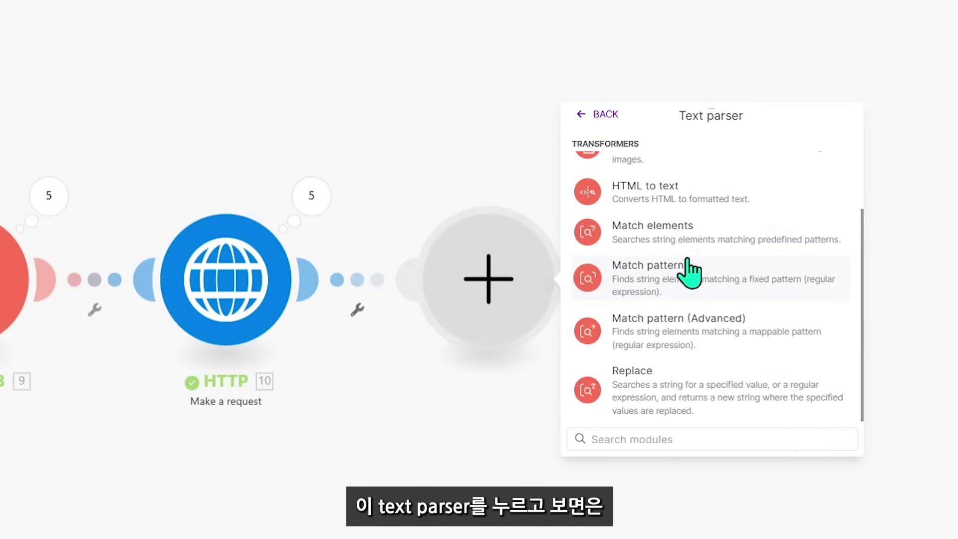
{"action": "scroll", "coordinate": [687, 260], "scroll_direction": "up", "scroll_amount": 2}
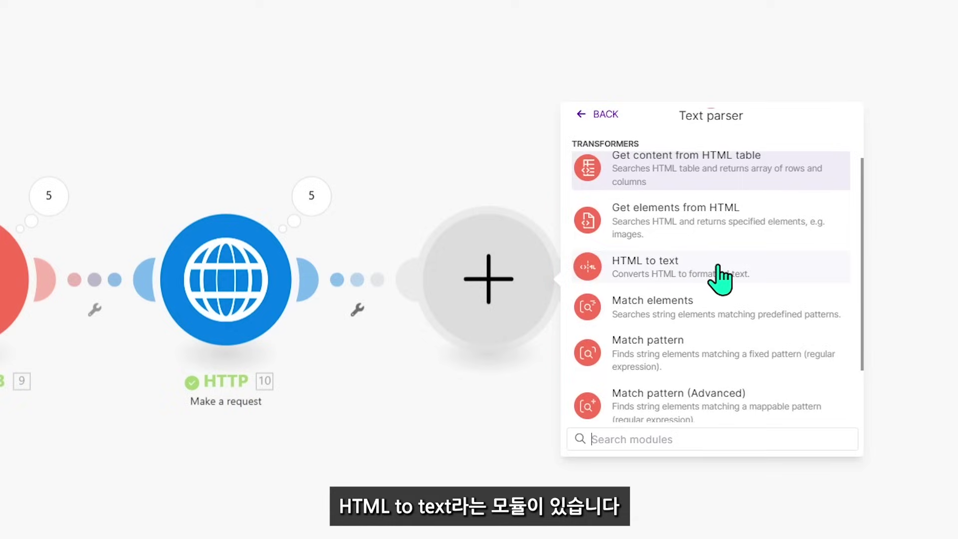
{"action": "left_click", "coordinate": [717, 264]}
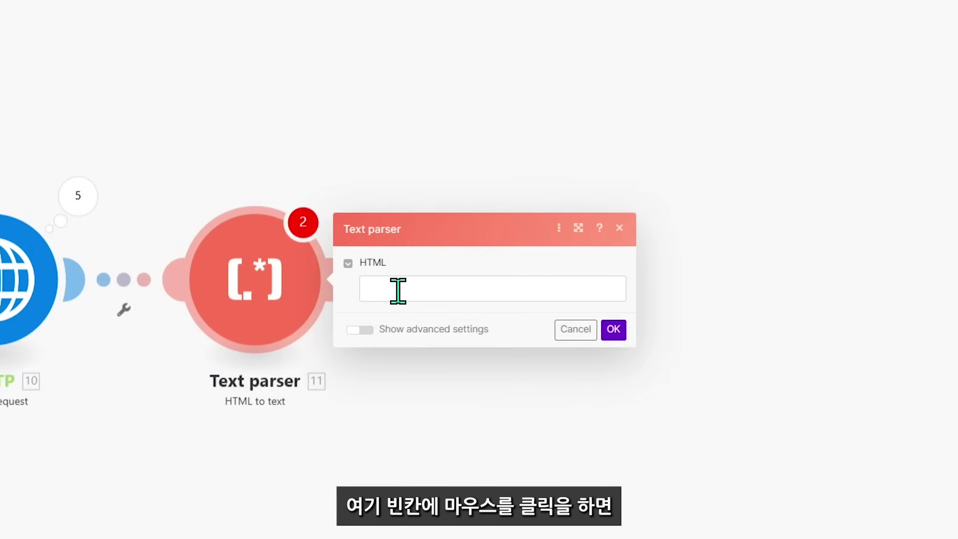
- Map the Text parser's HTML input to the HTTP module's Data output, save the settings and run the scenario once
{"action": "left_click", "coordinate": [398, 291]}
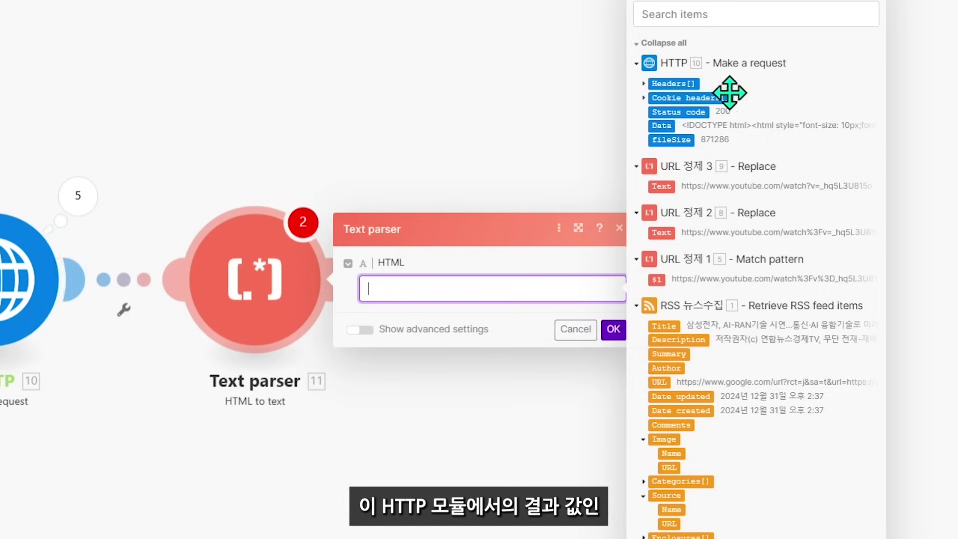
{"action": "left_click", "coordinate": [667, 126]}
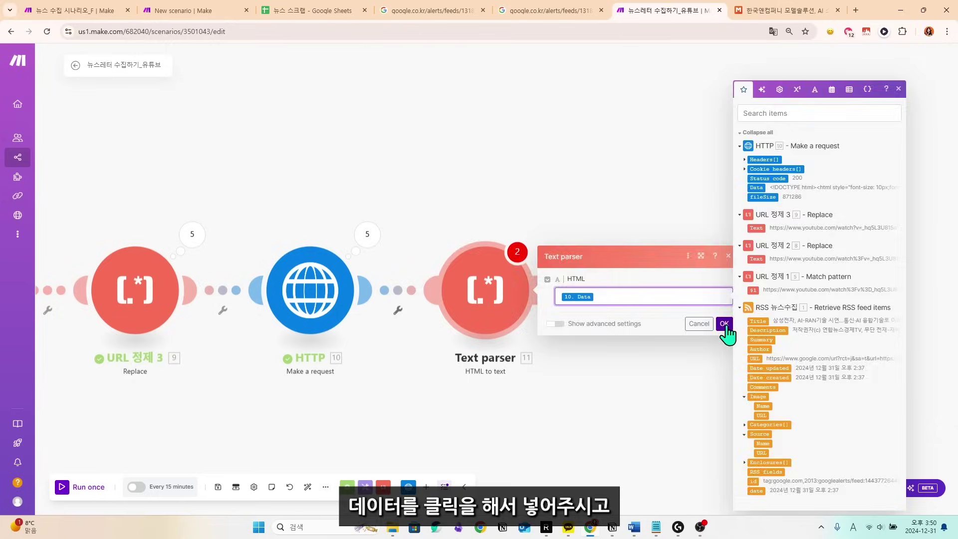
{"action": "left_click", "coordinate": [724, 324]}
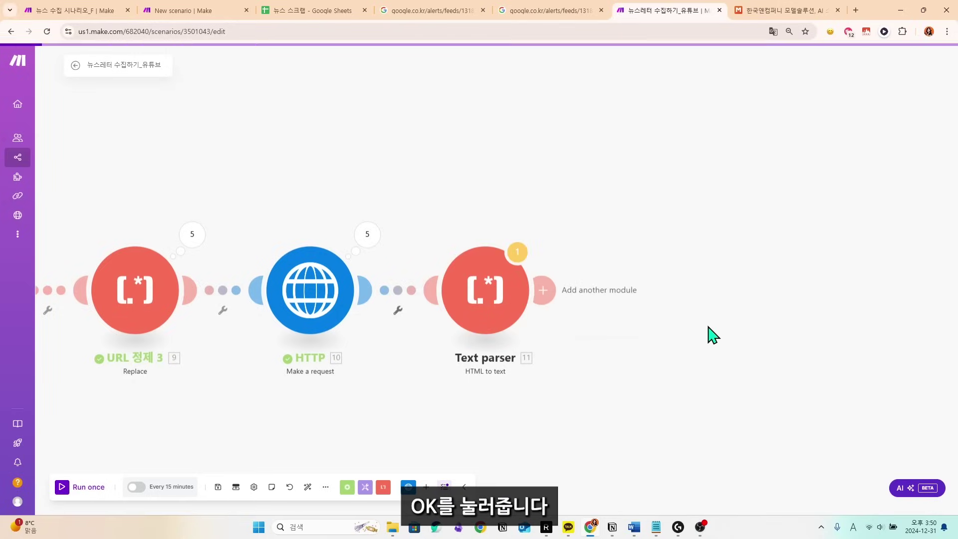
{"action": "left_click", "coordinate": [61, 488]}
{"action": "left_click", "coordinate": [540, 316]}
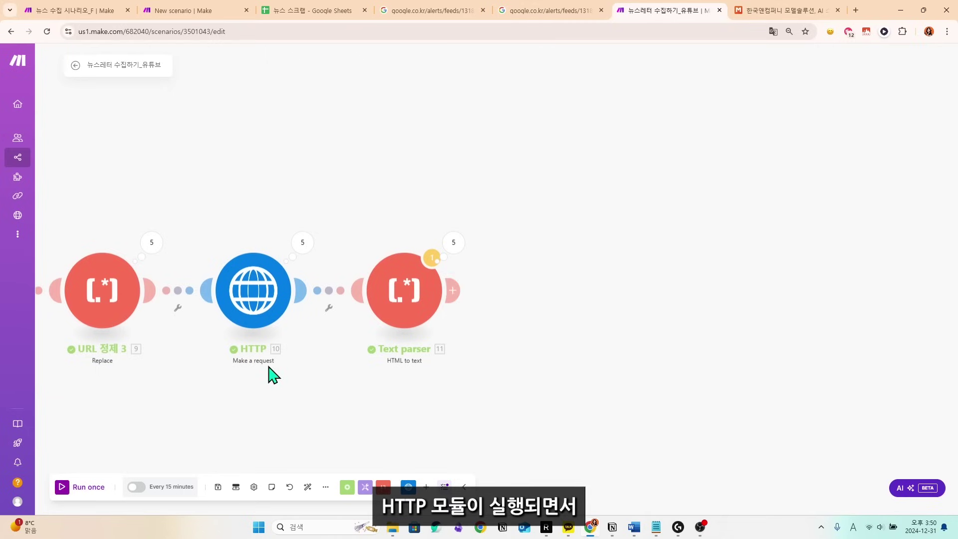
{"action": "left_click_drag", "start_coordinate": [554, 272], "coordinate": [517, 280]}
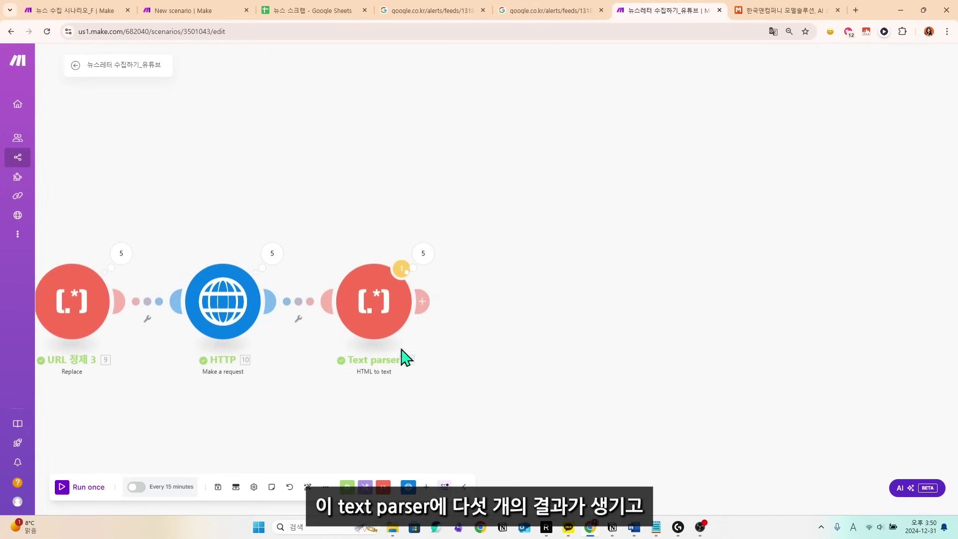
- Open the Text parser's run results and expand the output Text of Operation 5
{"action": "left_click", "coordinate": [425, 255]}
{"action": "left_click", "coordinate": [497, 286]}
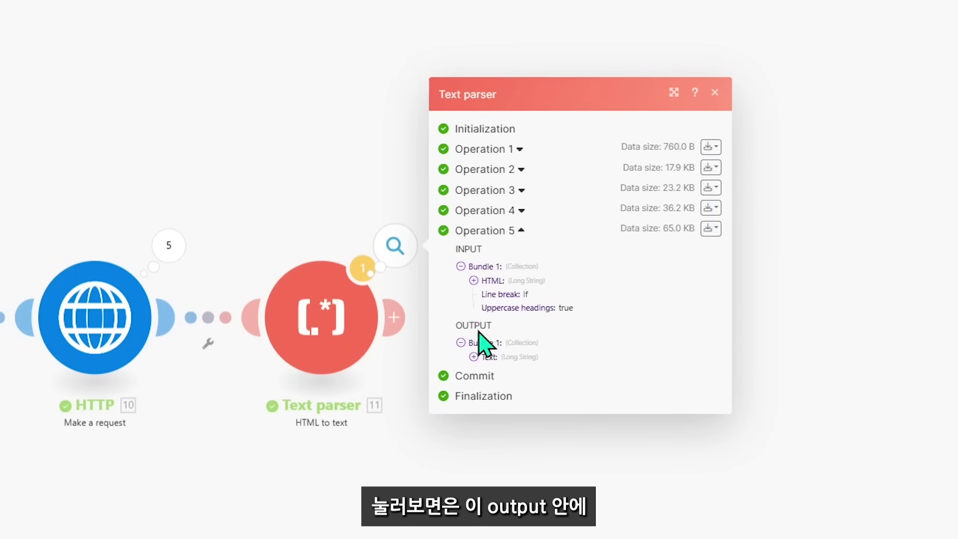
{"action": "left_click", "coordinate": [473, 357]}
{"action": "scroll", "coordinate": [562, 333], "scroll_direction": "down", "scroll_amount": 5}
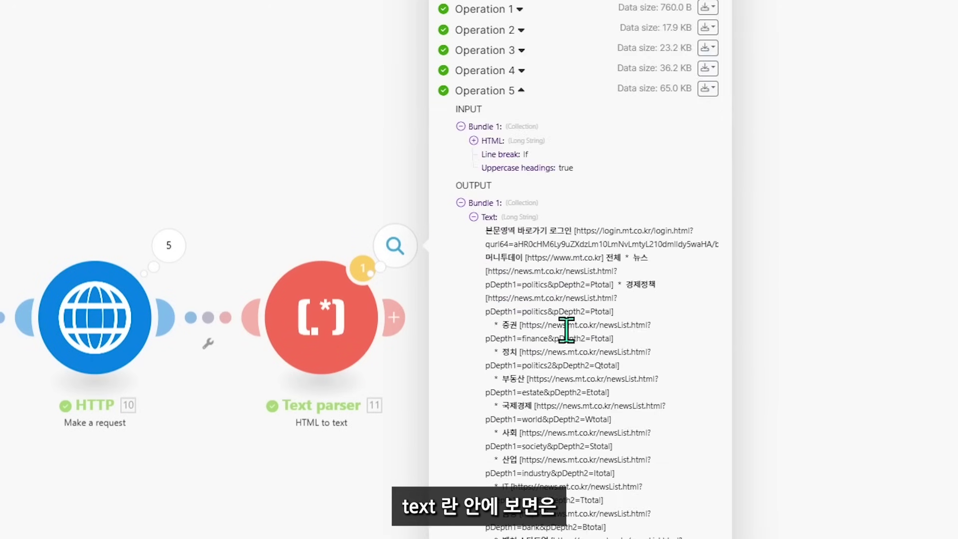
- Examine the extracted text to distinguish the article body from surrounding menu links and sharing items
{"action": "scroll", "coordinate": [519, 117], "scroll_direction": "down", "scroll_amount": 15}
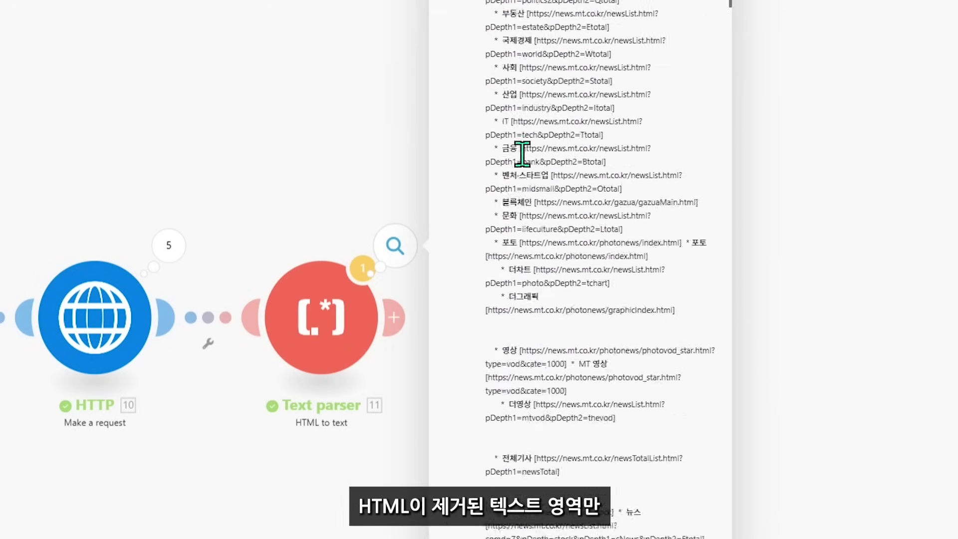
{"action": "scroll", "coordinate": [522, 149], "scroll_direction": "down", "scroll_amount": 15}
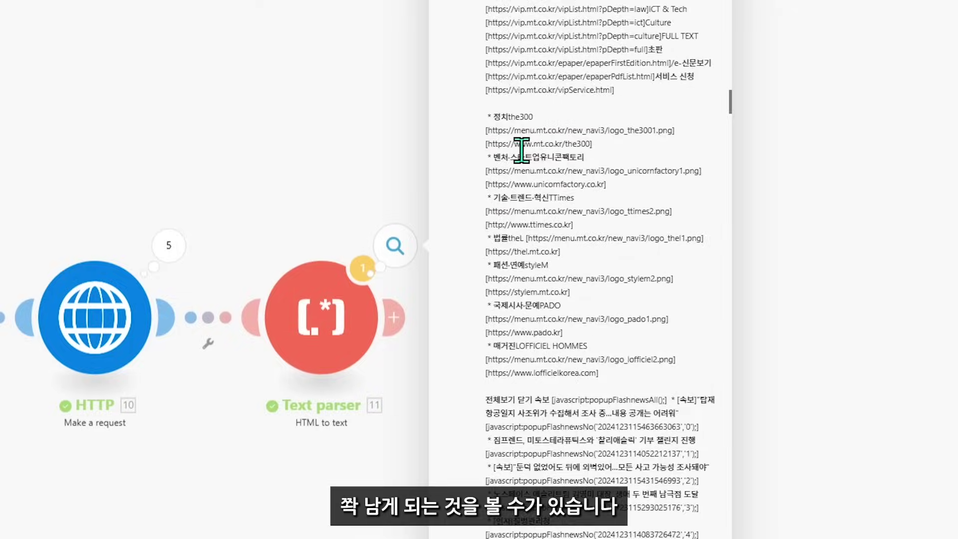
{"action": "scroll", "coordinate": [520, 149], "scroll_direction": "down", "scroll_amount": 12}
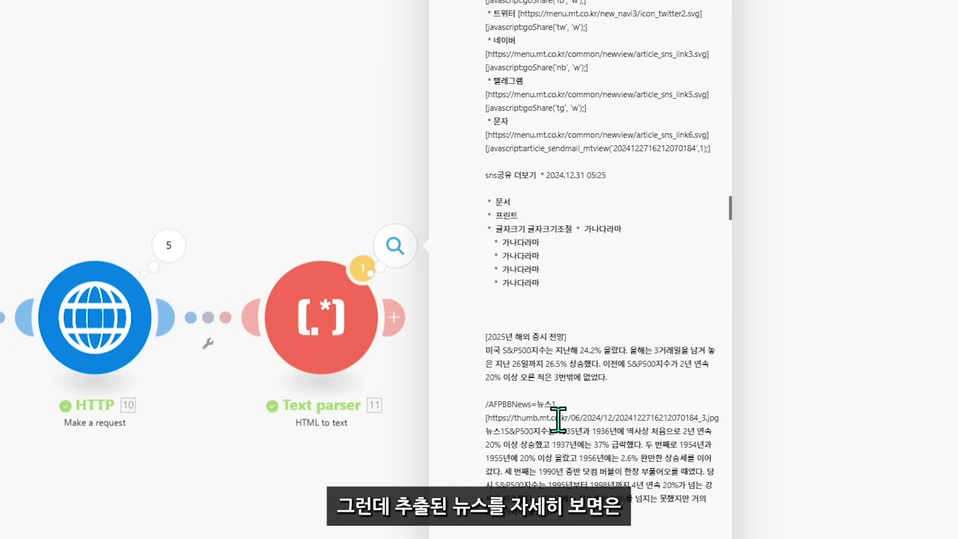
{"action": "scroll", "coordinate": [574, 369], "scroll_direction": "up", "scroll_amount": 4}
{"action": "scroll", "coordinate": [582, 329], "scroll_direction": "down", "scroll_amount": 7}
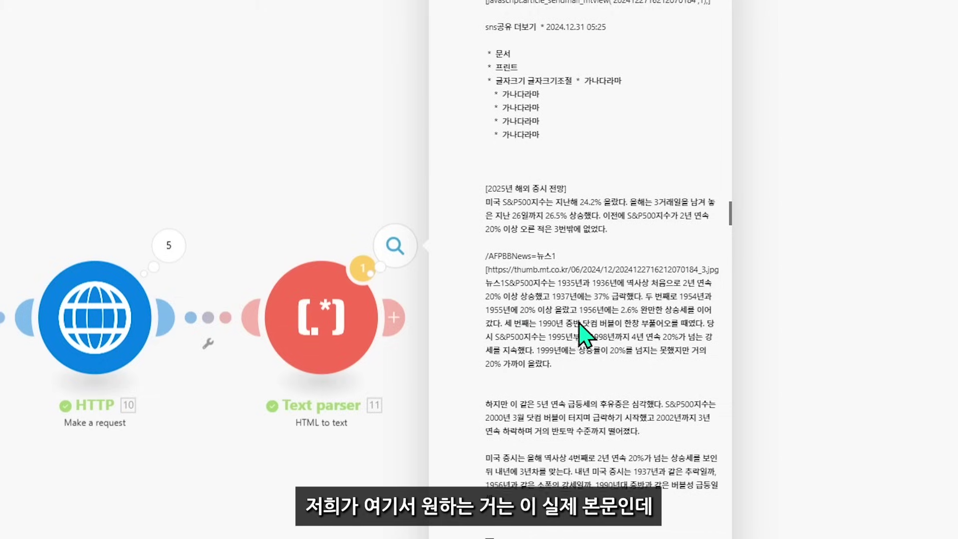
{"action": "left_click_drag", "start_coordinate": [487, 280], "coordinate": [636, 516]}
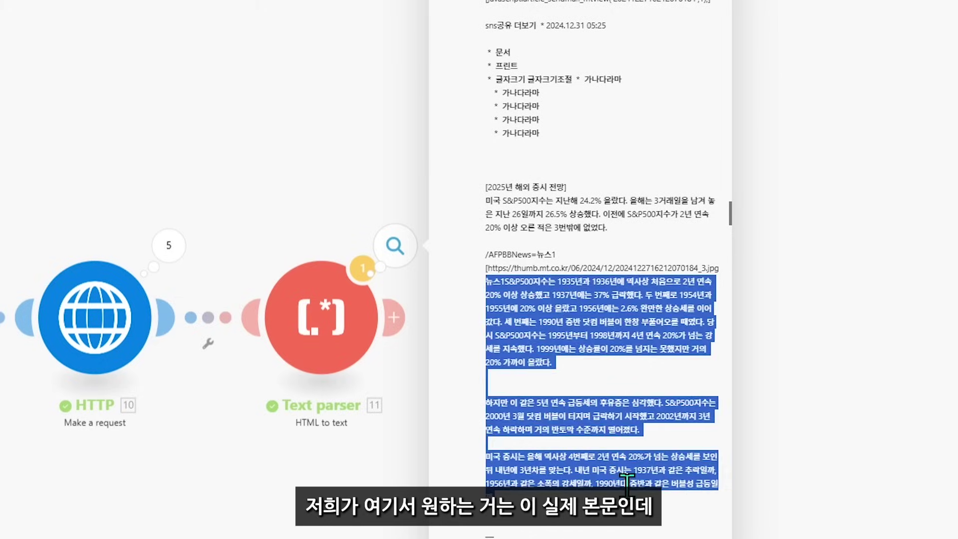
{"action": "scroll", "coordinate": [626, 484], "scroll_direction": "up", "scroll_amount": 4}
{"action": "scroll", "coordinate": [573, 399], "scroll_direction": "up", "scroll_amount": 3}
{"action": "left_click_drag", "start_coordinate": [560, 509], "coordinate": [504, 353]}
{"action": "scroll", "coordinate": [504, 353], "scroll_direction": "up", "scroll_amount": 10}
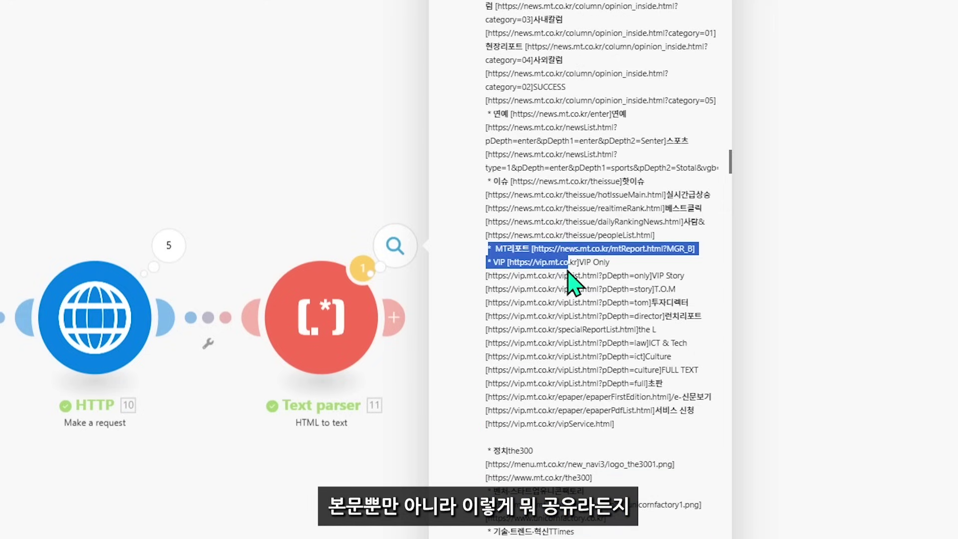
{"action": "scroll", "coordinate": [649, 419], "scroll_direction": "down", "scroll_amount": 5}
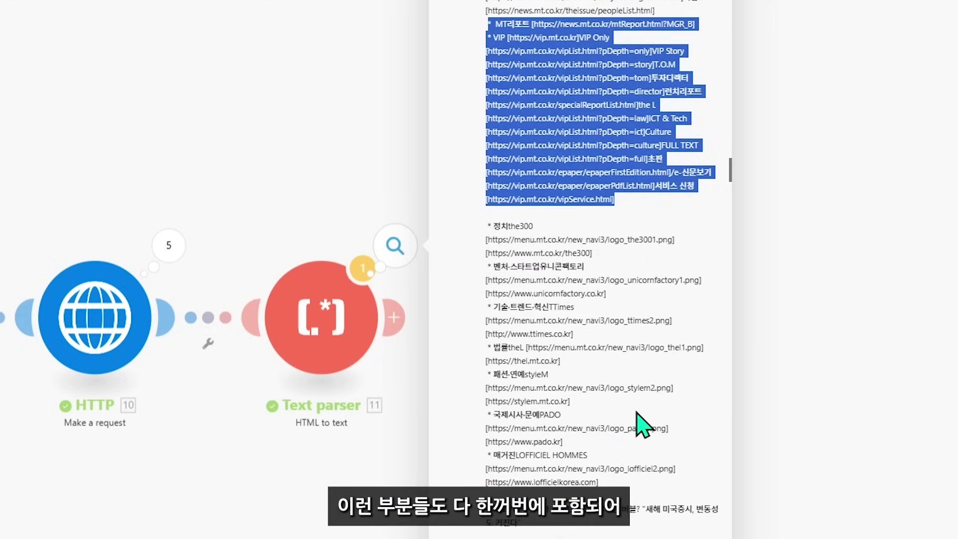
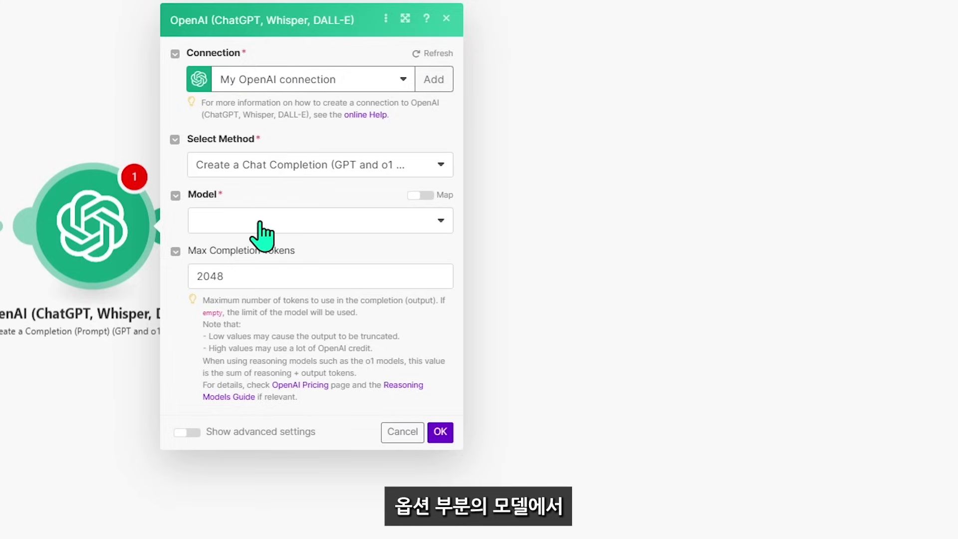
- Search the OpenAI module's models for GPT 3.5 and choose gpt-3.5-turbo-0125 (system)
{"action": "left_click", "coordinate": [224, 228]}
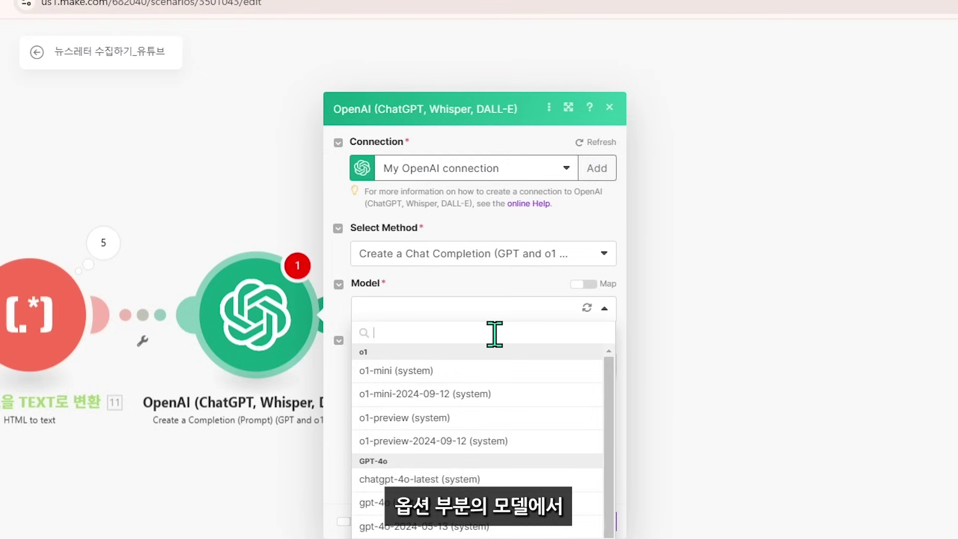
{"action": "type", "text": "헤"}
{"action": "key", "text": "BackSpace"}
{"action": "type", "text": "GPT "}
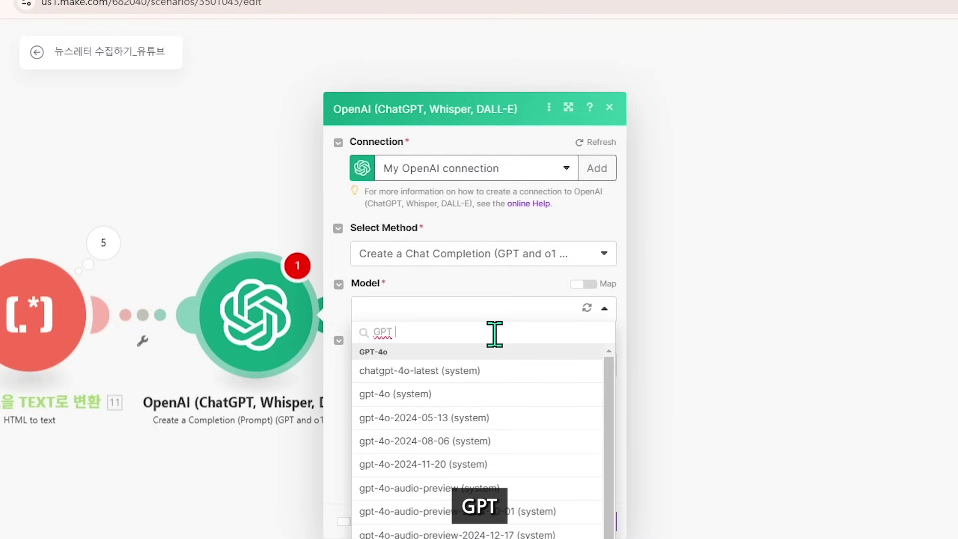
{"action": "type", "text": "3.5"}
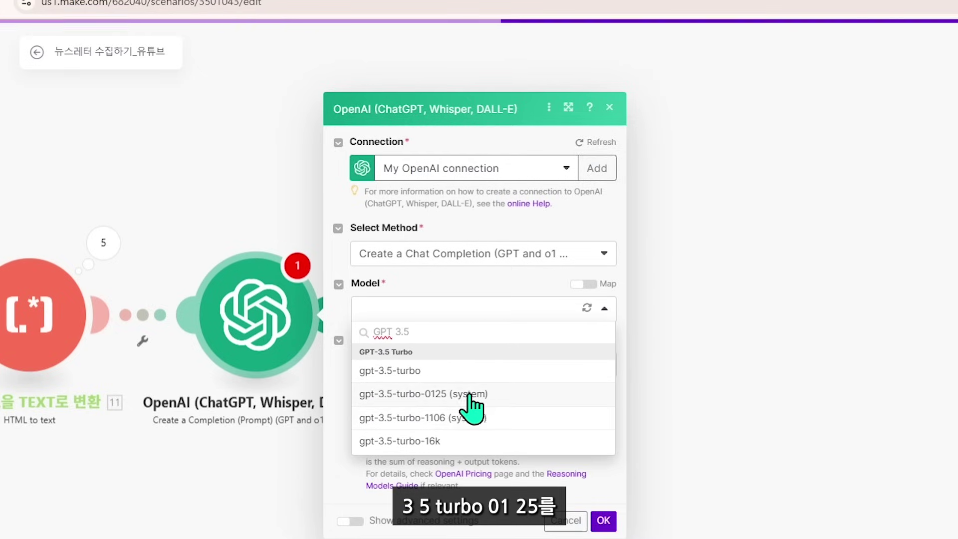
{"action": "left_click", "coordinate": [523, 396]}
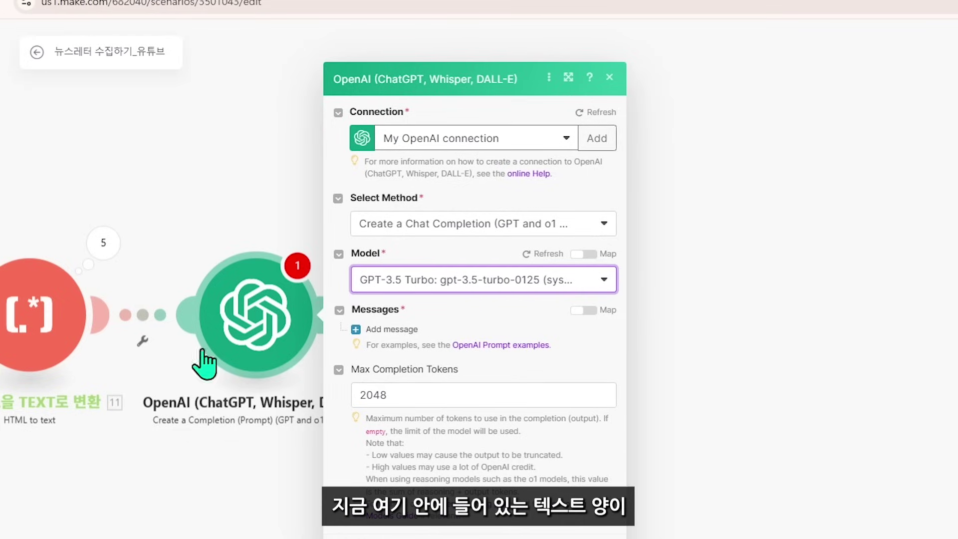
- Reopen the Text parser's run results and look through the long output Text of Operation 5
{"action": "left_click", "coordinate": [114, 251]}
{"action": "left_click", "coordinate": [228, 291]}
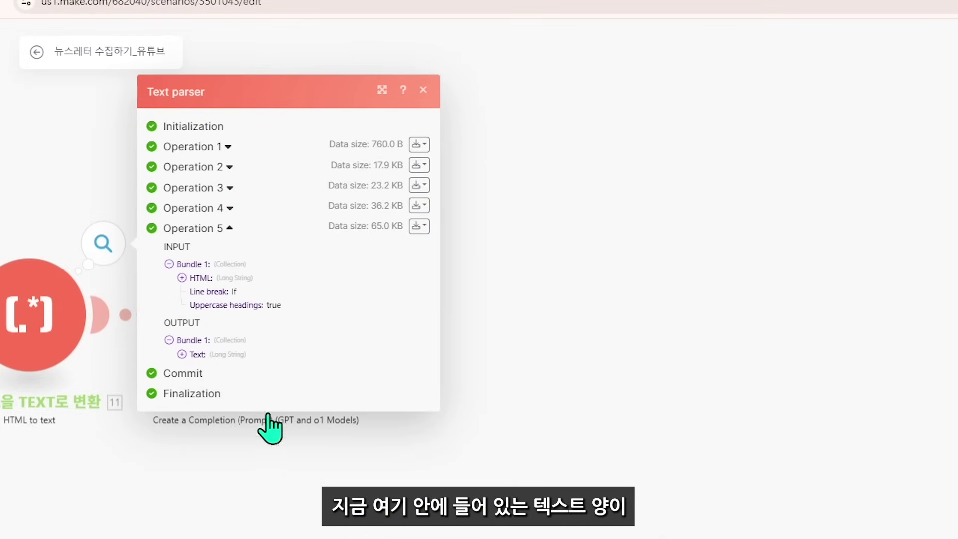
{"action": "left_click", "coordinate": [184, 355]}
{"action": "scroll", "coordinate": [270, 469], "scroll_direction": "down", "scroll_amount": 7}
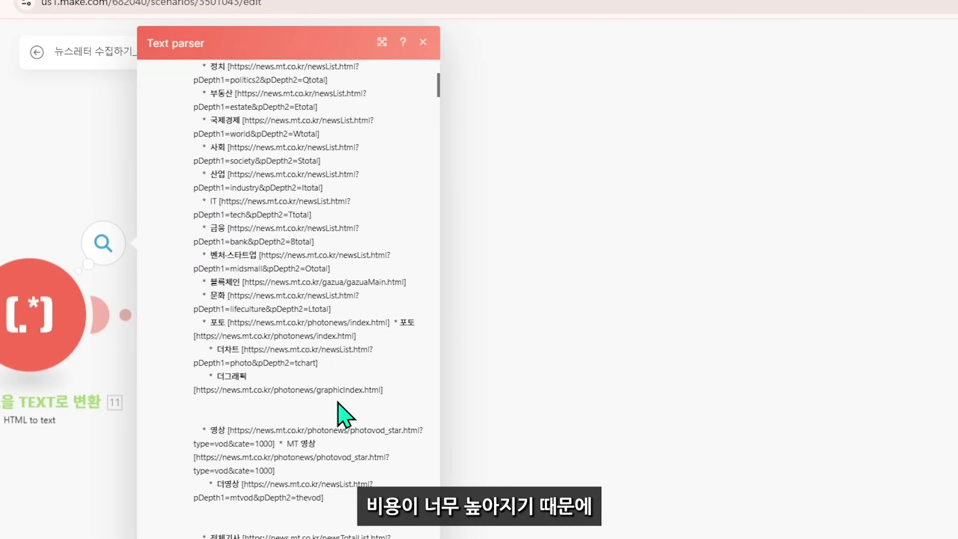
{"action": "left_click", "coordinate": [573, 410]}
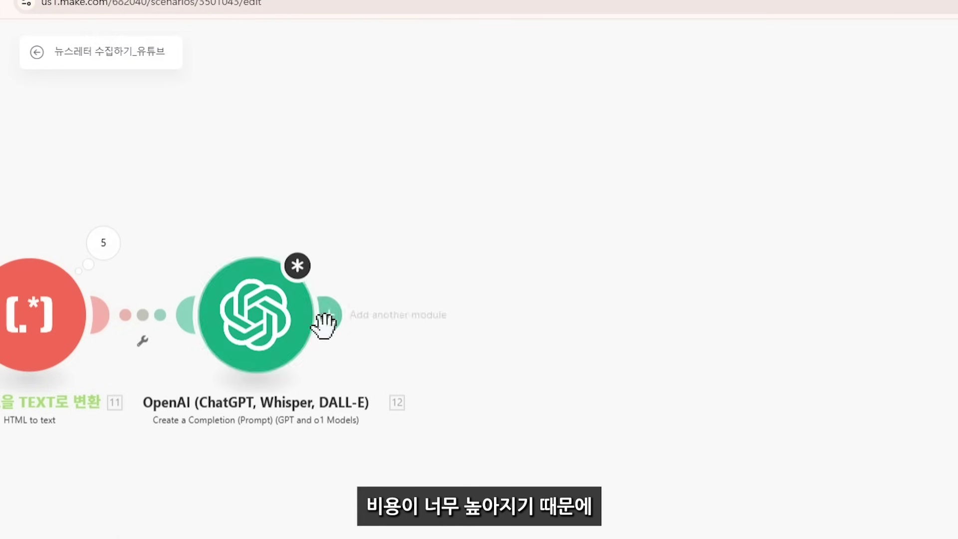
- Reopen the OpenAI module's settings and add a message with the role User
{"action": "left_click", "coordinate": [278, 317]}
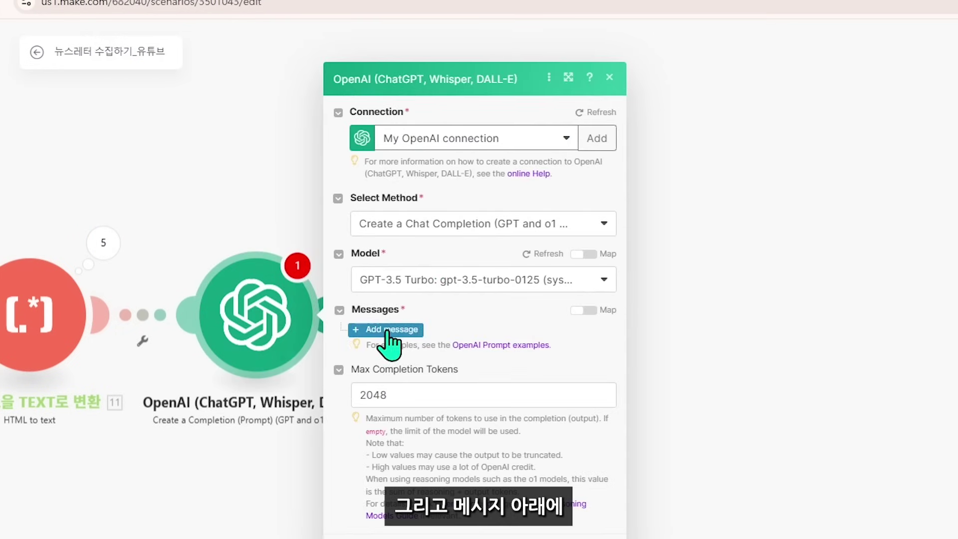
{"action": "left_click", "coordinate": [395, 331]}
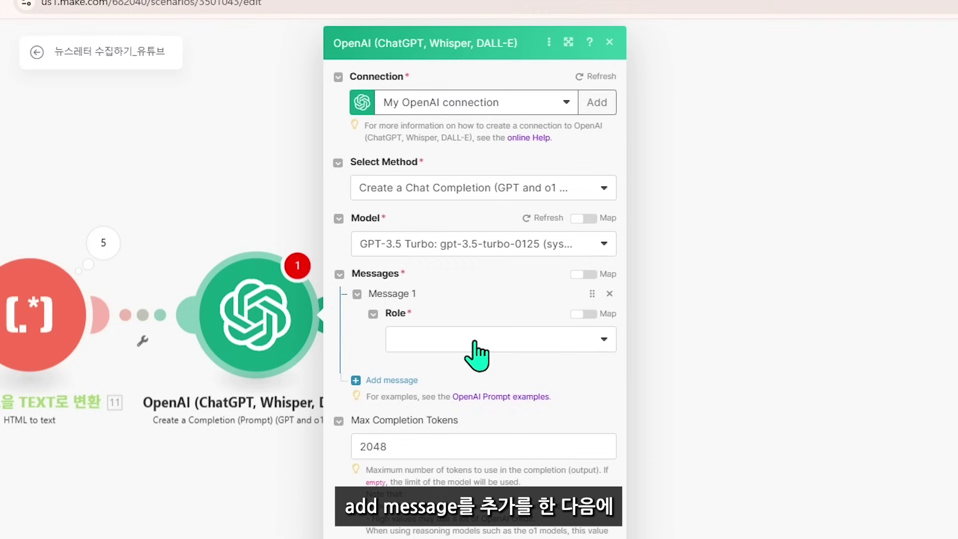
{"action": "left_click", "coordinate": [474, 344]}
{"action": "left_click", "coordinate": [467, 385]}
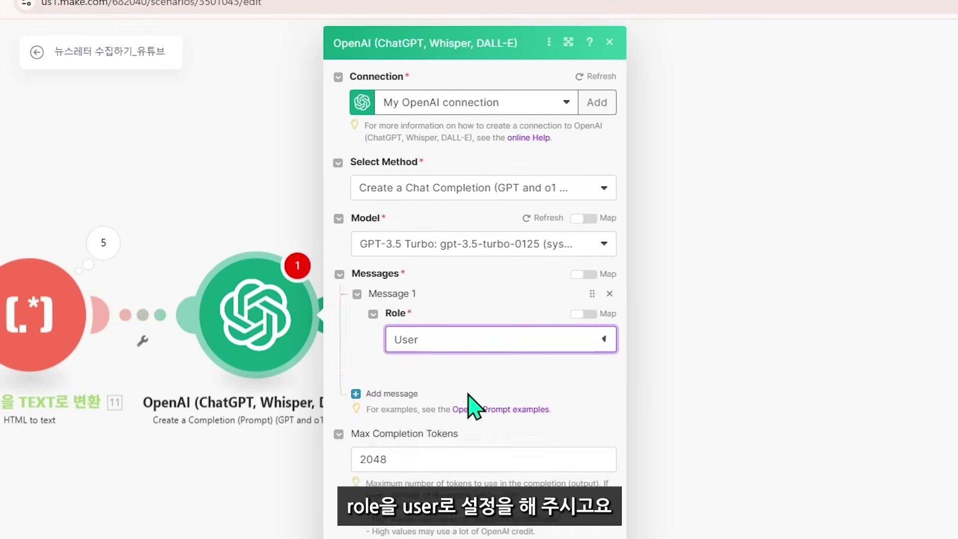
- Write the message's text content as "이 문서에서 이 뉴스와 관련되지 않은 부분을 모두 제거해줘. 뉴스 제목과 뉴스 본문만 남겨야해." with "#문서:" on a new line
{"action": "left_click", "coordinate": [460, 393]}
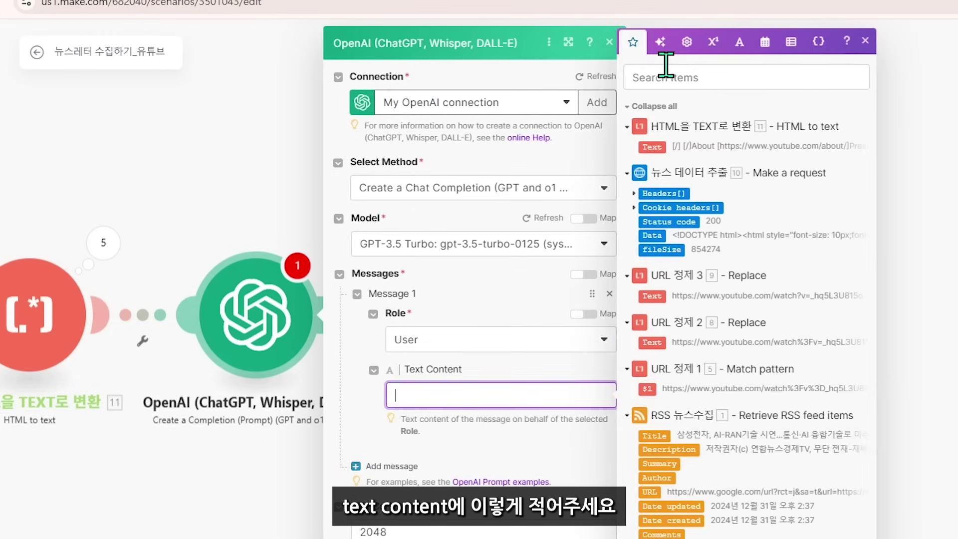
{"action": "type", "text": "이 문"}
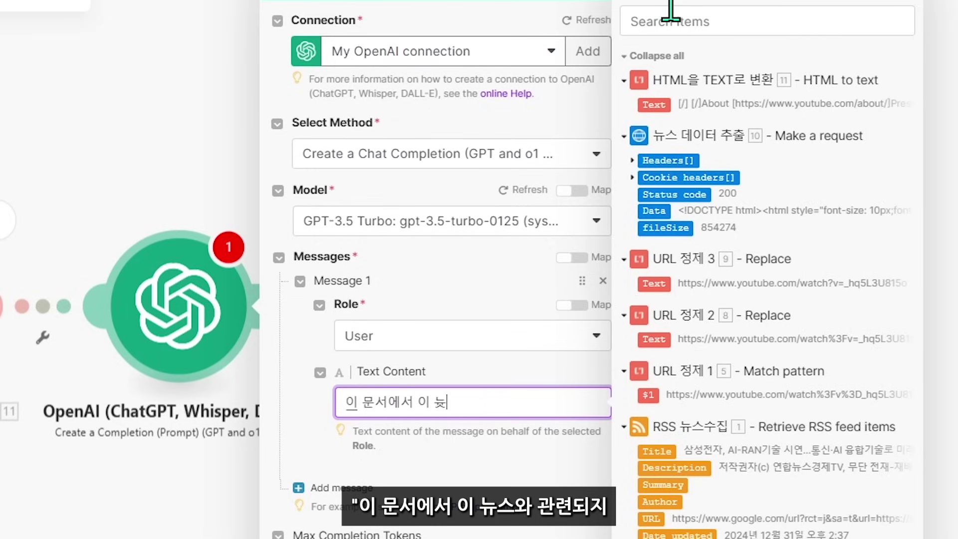
{"action": "type", "text": "서에서 이 뉴스와 관련되지 안"}
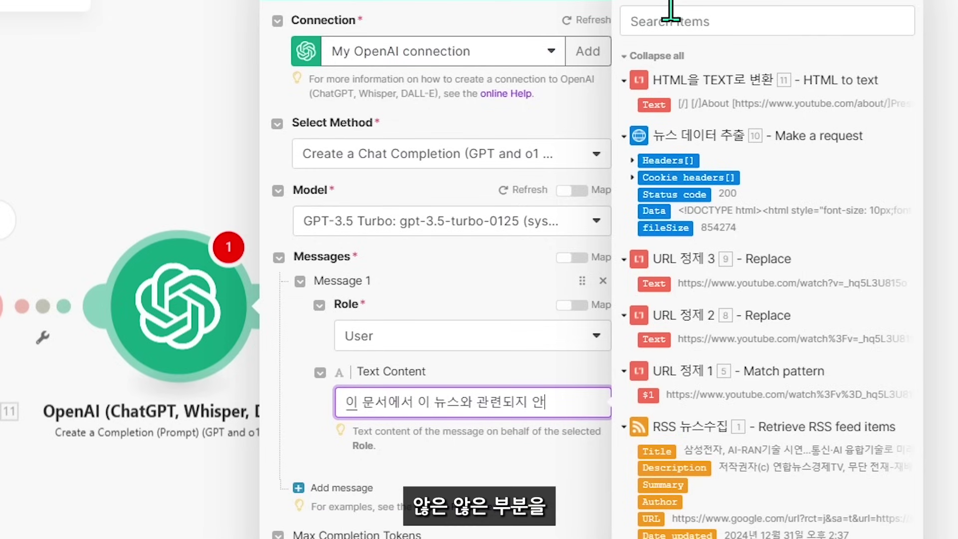
{"action": "key", "text": "BackSpace"}
{"action": "type", "text": "않은 부분을 모"}
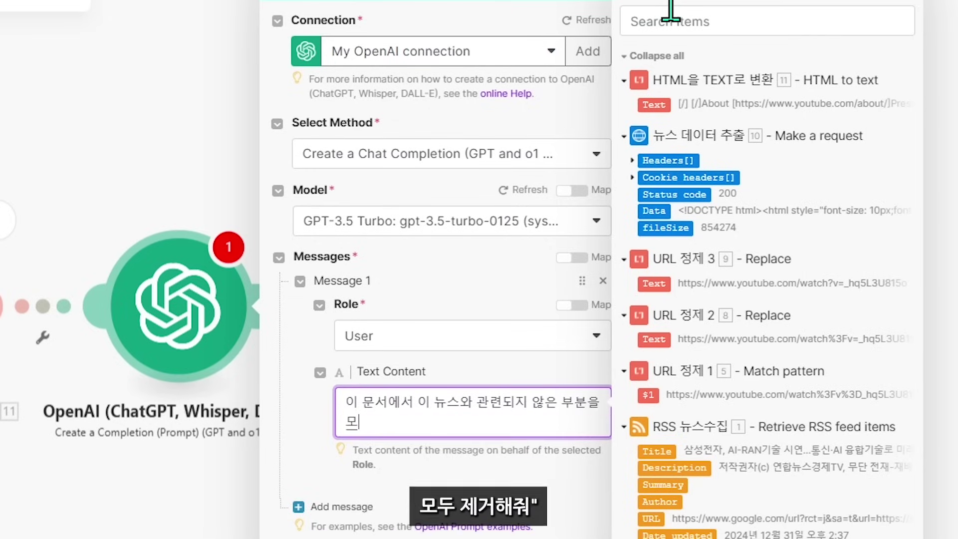
{"action": "type", "text": "두 제거해주줘. 뉴스 "}
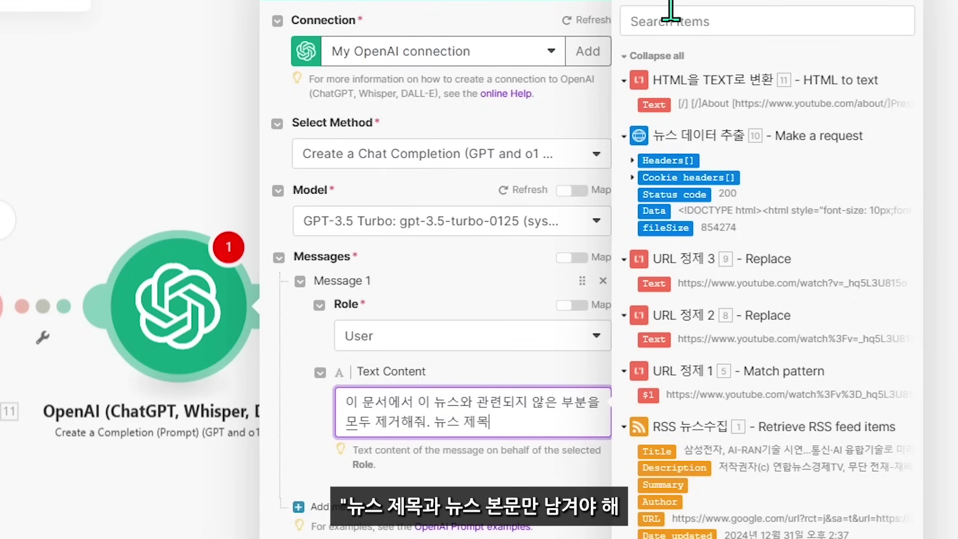
{"action": "type", "text": "제목과 본"}
{"action": "key", "text": "BackSpace"}
{"action": "type", "text": "뉴스 본ㅁ"}
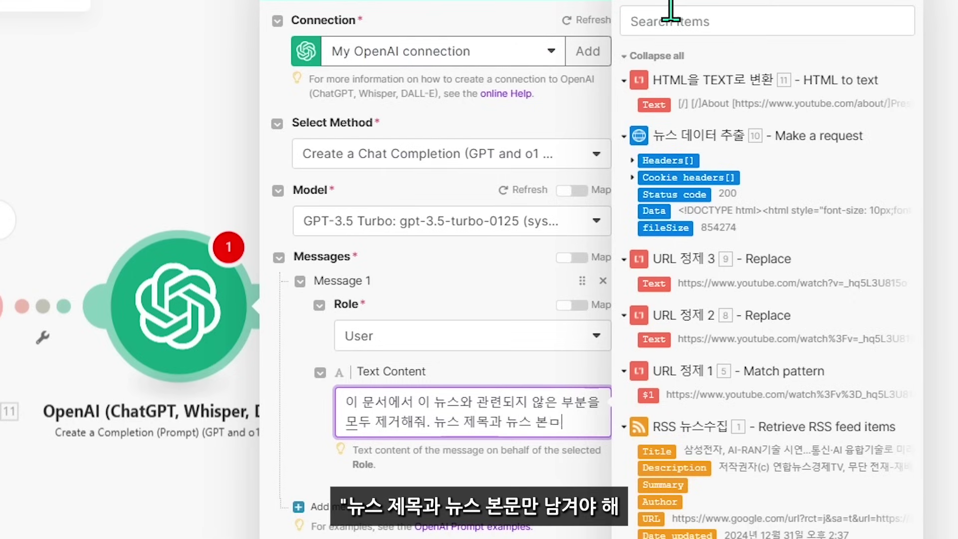
{"action": "key", "text": "BackSpace"}
{"action": "type", "text": "문만 남그"}
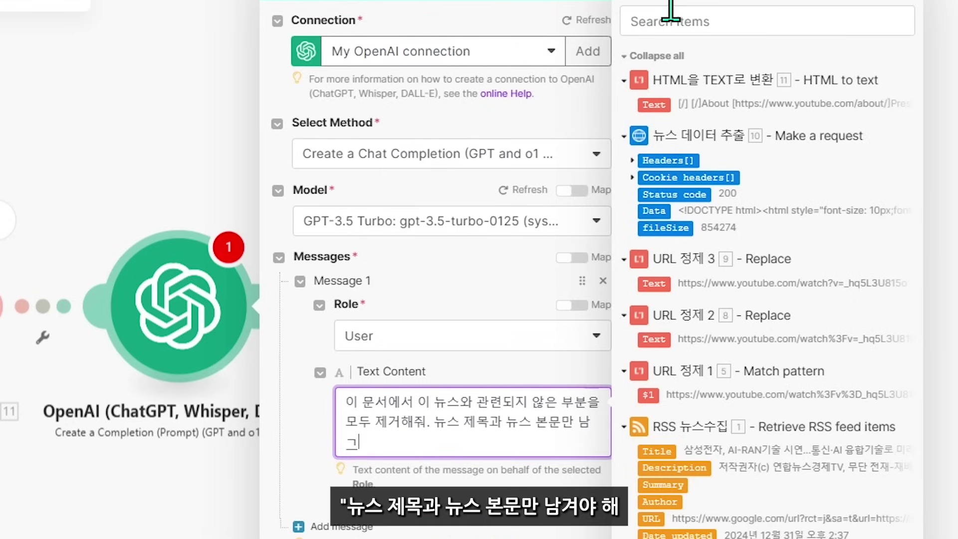
{"action": "type", "text": "겨야해."}
{"action": "key", "text": "Return"}
{"action": "type", "text": "#문서:"}
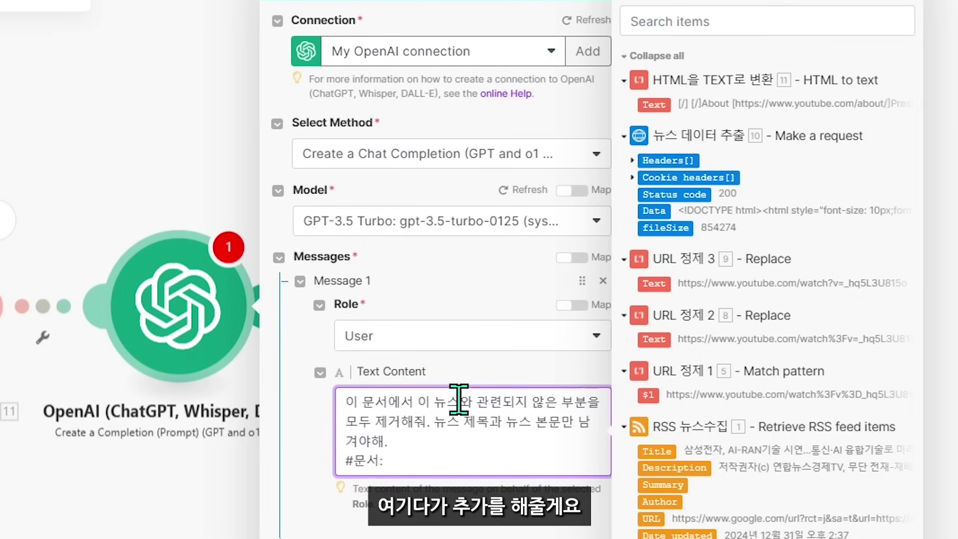
- Insert the RSS module's Title in parentheses after "이 뉴스" and the HTML to text module's Text after "#문서:"
{"action": "type", "text": "()"}
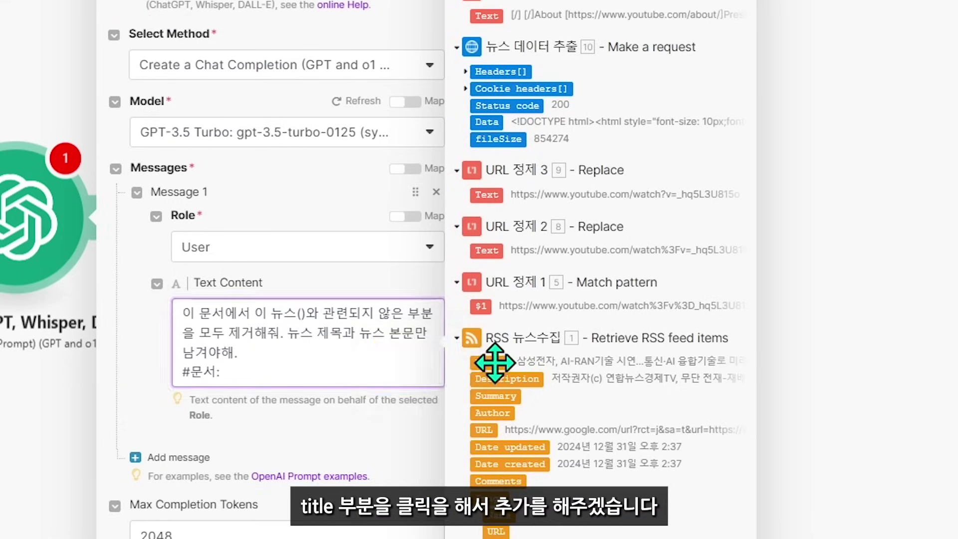
{"action": "left_click", "coordinate": [494, 363]}
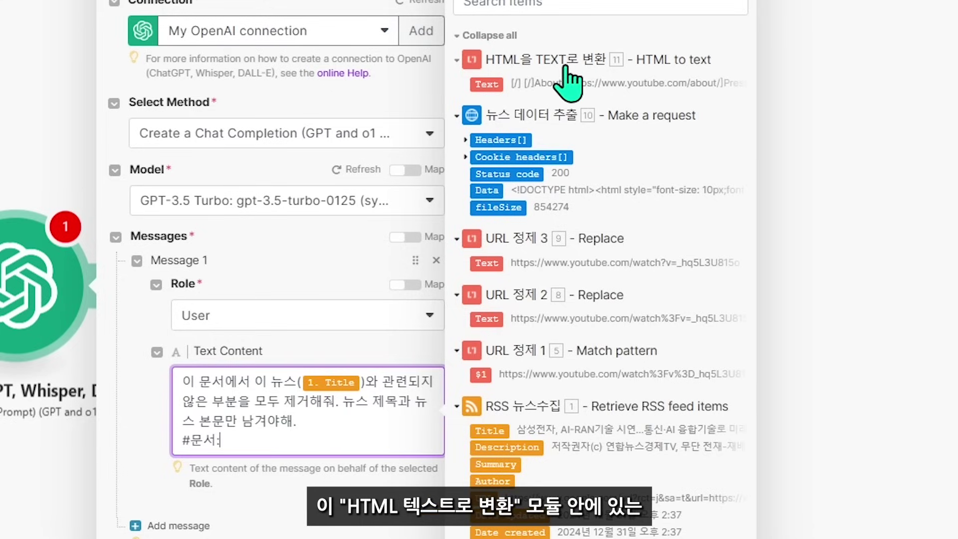
{"action": "left_click", "coordinate": [482, 85]}
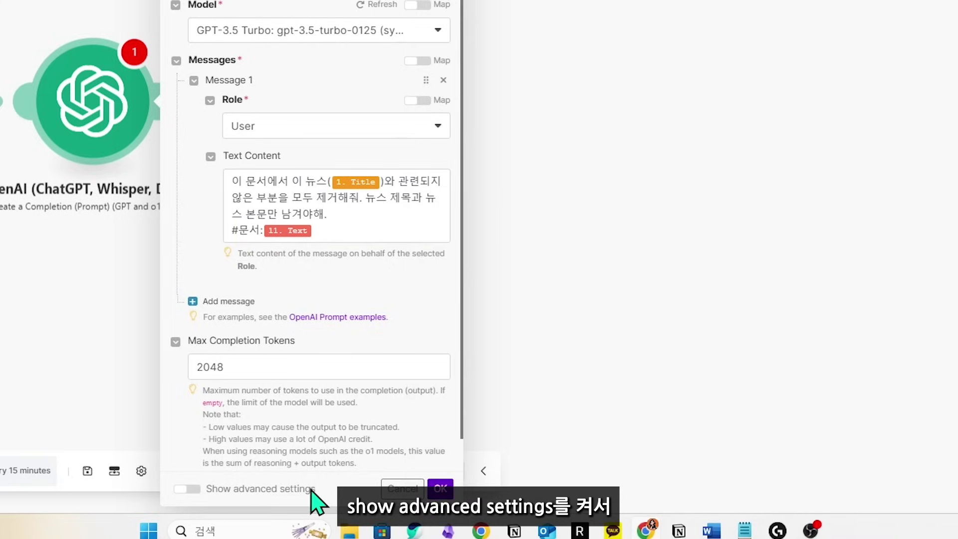
- Show the OpenAI module's advanced settings and set Temperature to 0.2
{"action": "left_click", "coordinate": [188, 490]}
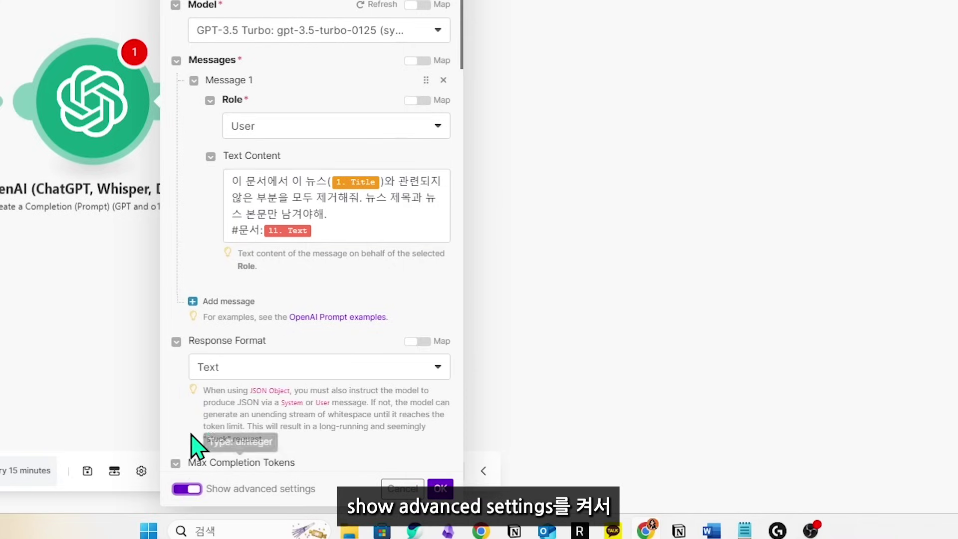
{"action": "scroll", "coordinate": [202, 394], "scroll_direction": "down", "scroll_amount": 2}
{"action": "scroll", "coordinate": [202, 379], "scroll_direction": "down", "scroll_amount": 8}
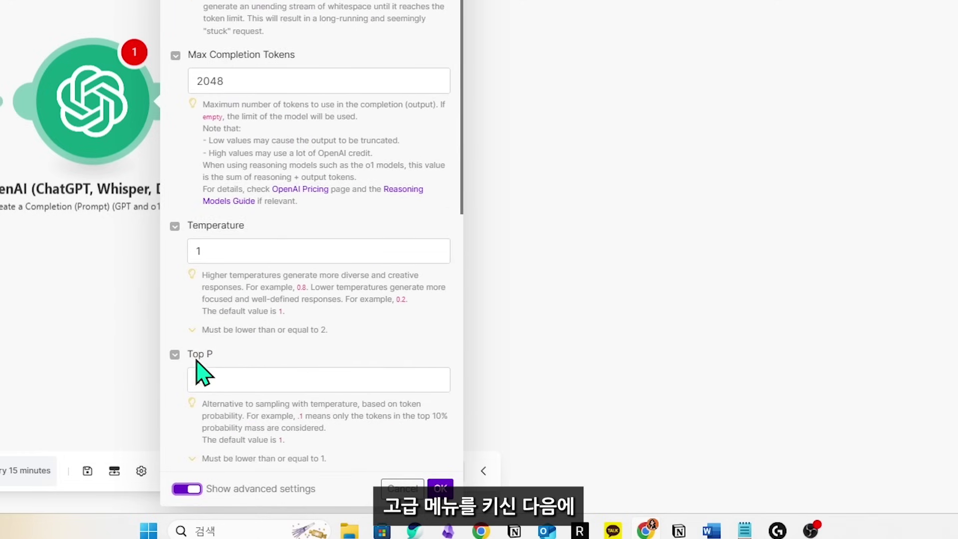
{"action": "double_click", "coordinate": [215, 210]}
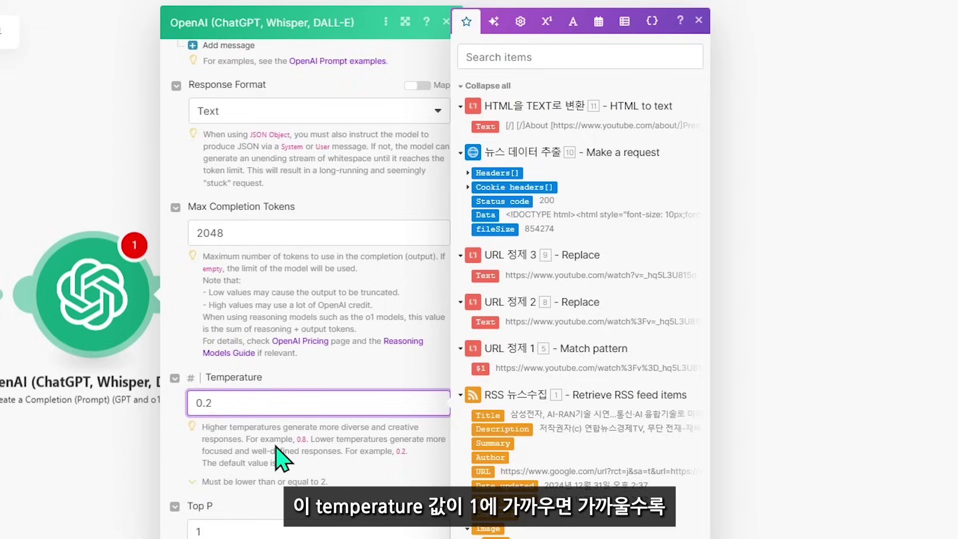
{"action": "left_click", "coordinate": [263, 435]}
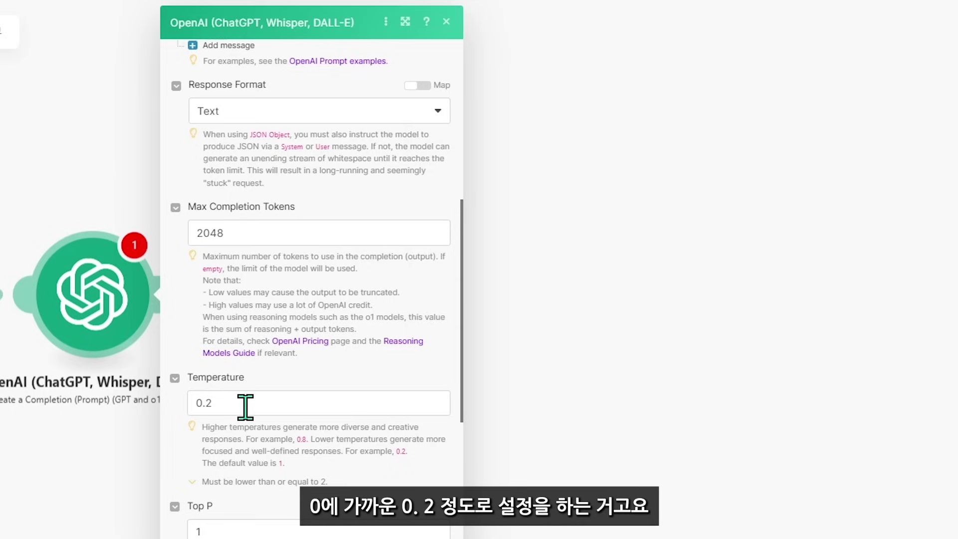
- Set Max Completion Tokens to 0 and save the OpenAI module's settings
{"action": "left_click", "coordinate": [253, 237]}
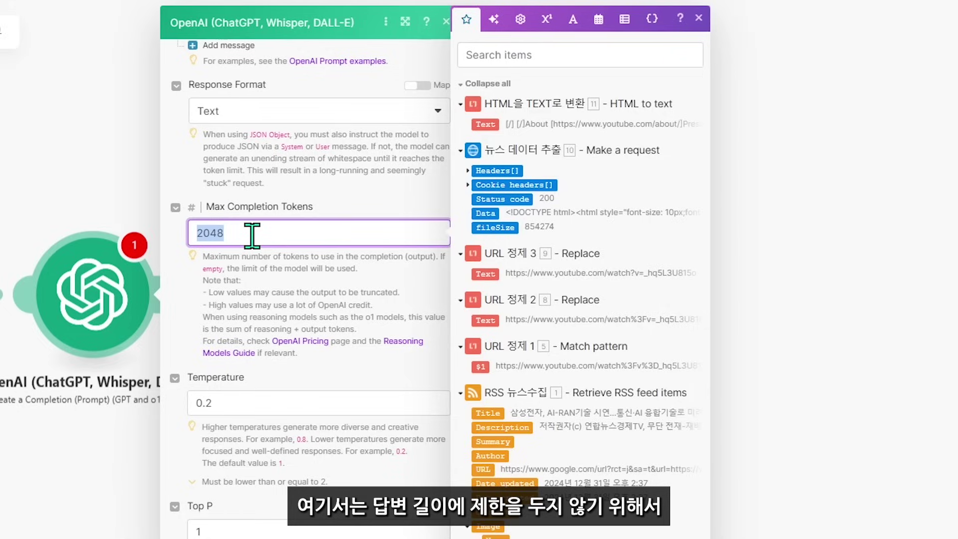
{"action": "type", "text": "0"}
{"action": "left_click", "coordinate": [377, 288]}
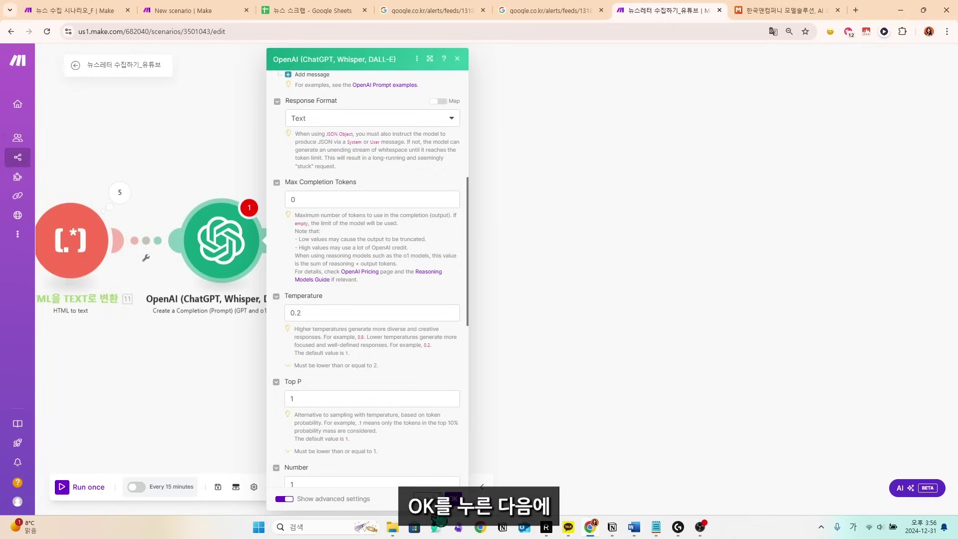
{"action": "left_click", "coordinate": [453, 499]}
- Run the scenario once and stop it as soon as the OpenAI module has processed its first article
{"action": "left_click_drag", "start_coordinate": [182, 389], "coordinate": [324, 376]}
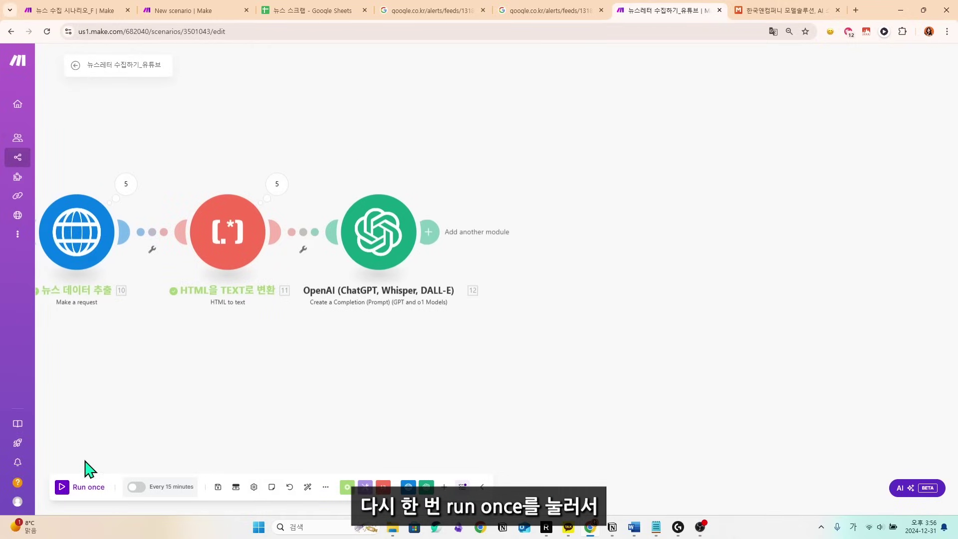
{"action": "left_click", "coordinate": [62, 487]}
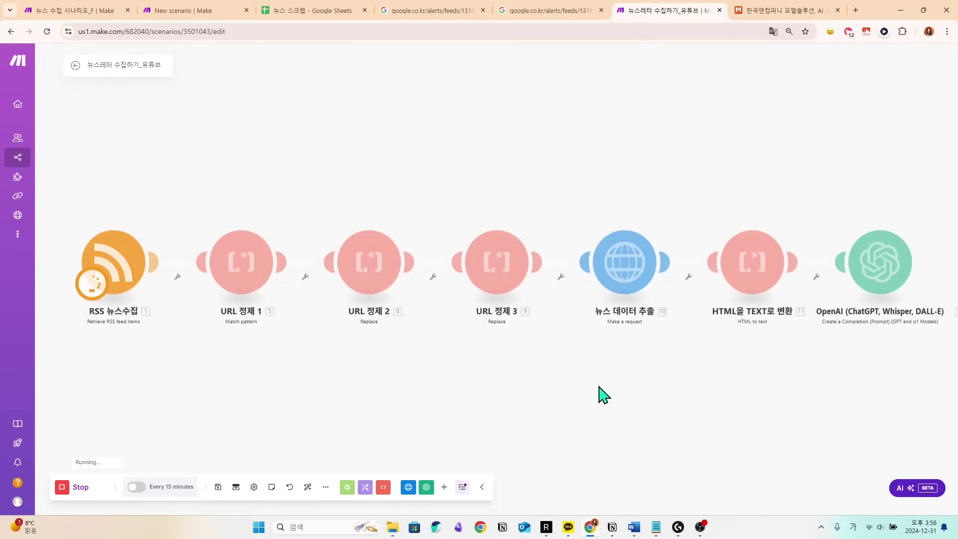
{"action": "left_click_drag", "start_coordinate": [655, 389], "coordinate": [349, 388]}
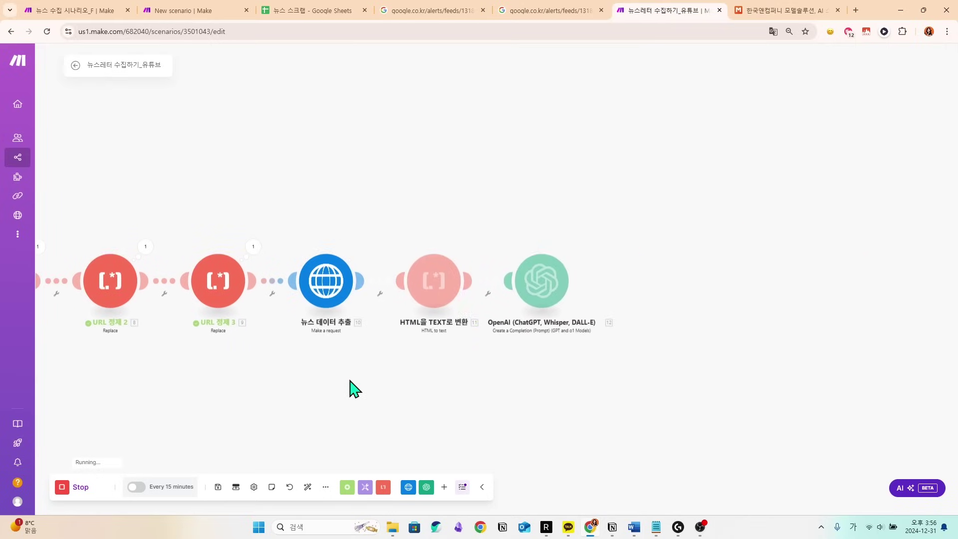
{"action": "left_click_drag", "start_coordinate": [529, 371], "coordinate": [352, 381]}
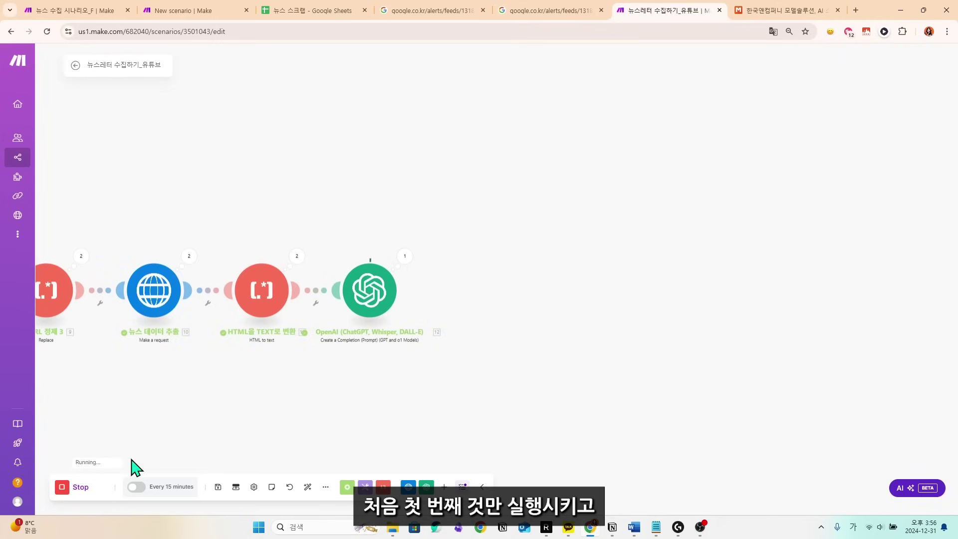
{"action": "left_click", "coordinate": [61, 488]}
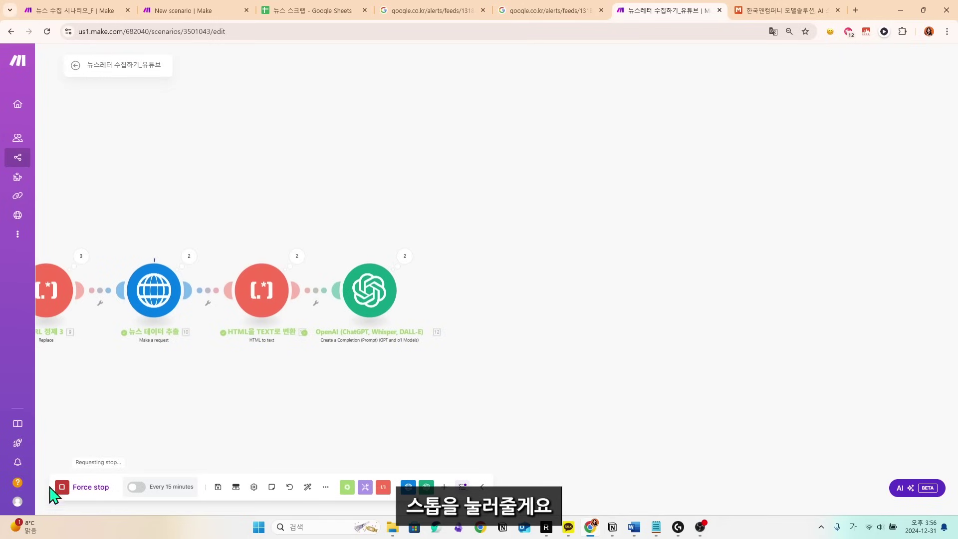
- Open the OpenAI module's run results, expand Operation 2 and examine the article text in the output Result
{"action": "scroll", "coordinate": [309, 424], "scroll_direction": "up", "scroll_amount": 5}
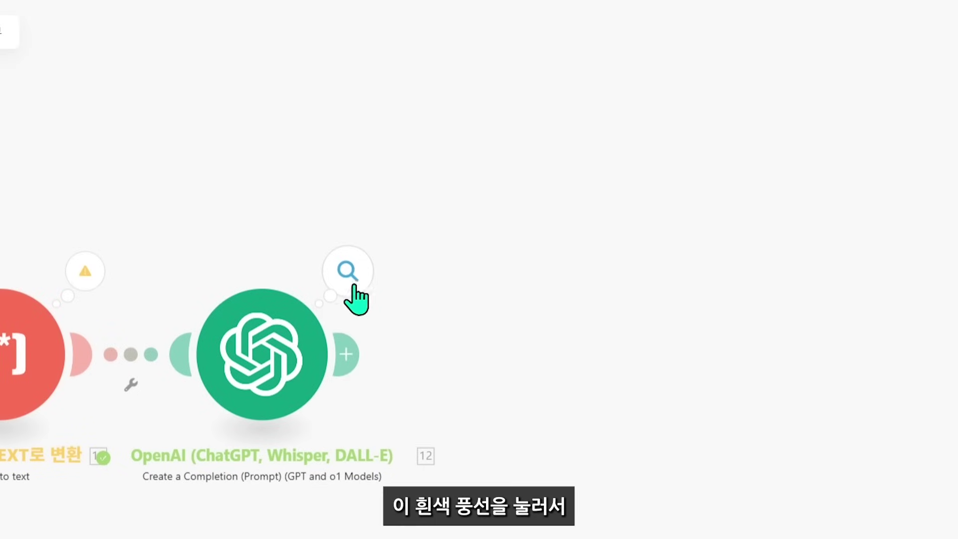
{"action": "left_click", "coordinate": [362, 269]}
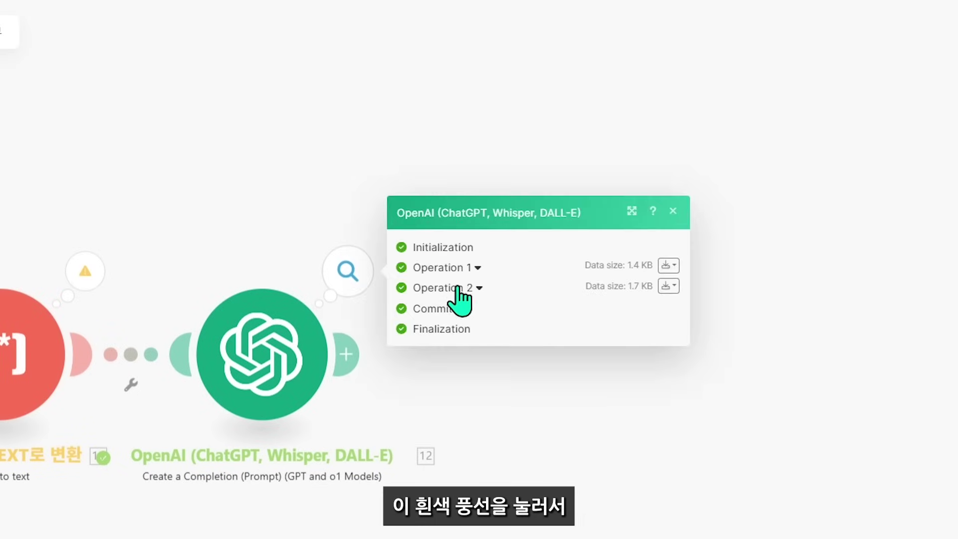
{"action": "left_click", "coordinate": [452, 286]}
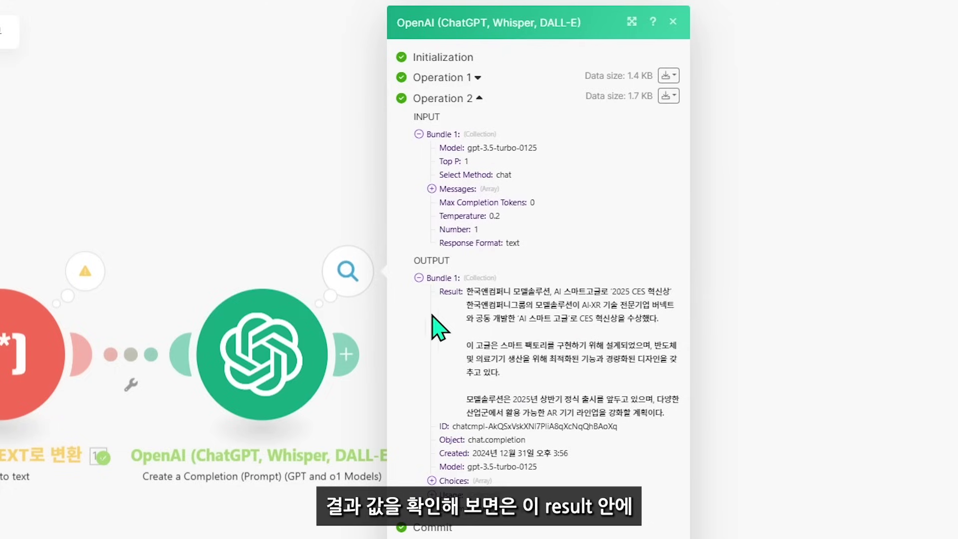
{"action": "left_click_drag", "start_coordinate": [469, 222], "coordinate": [673, 348]}
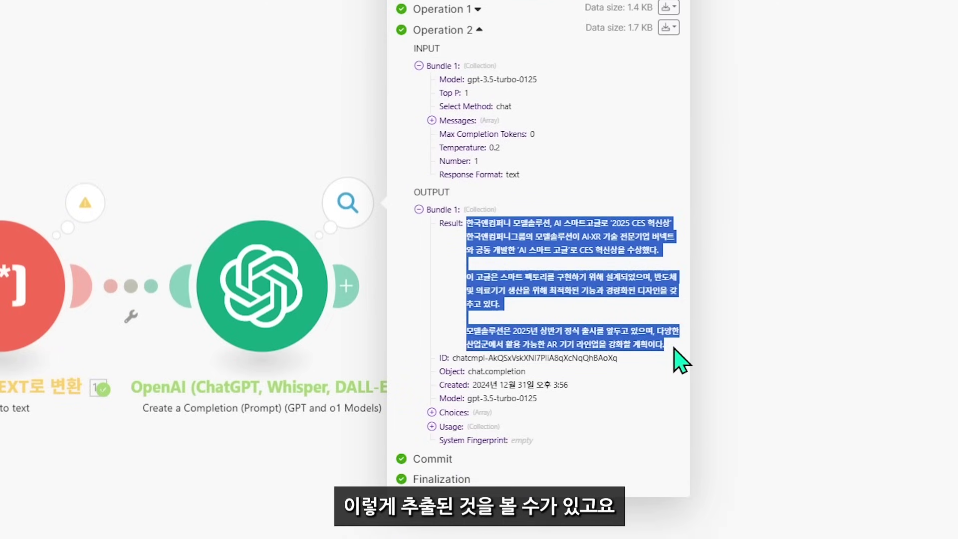
{"action": "left_click", "coordinate": [559, 243]}
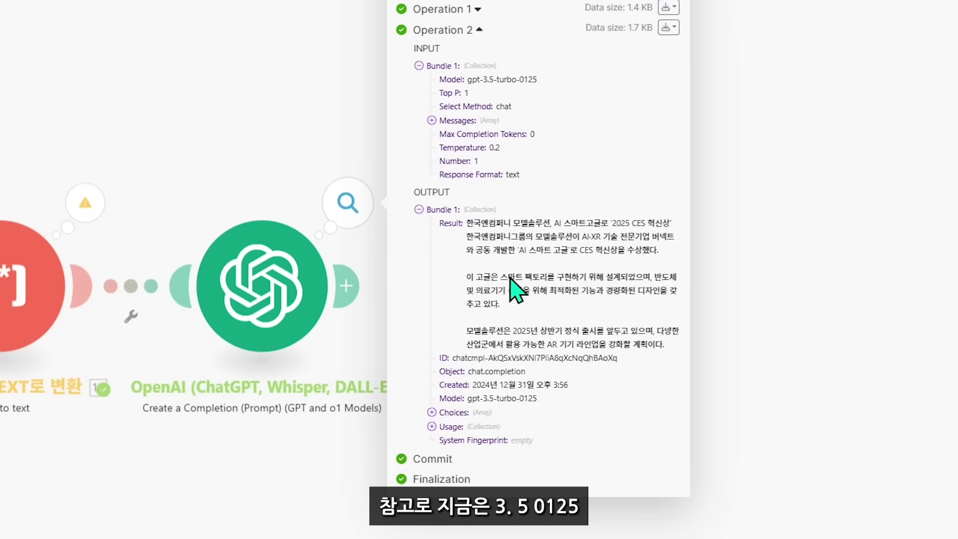
{"action": "left_click_drag", "start_coordinate": [467, 224], "coordinate": [676, 355]}
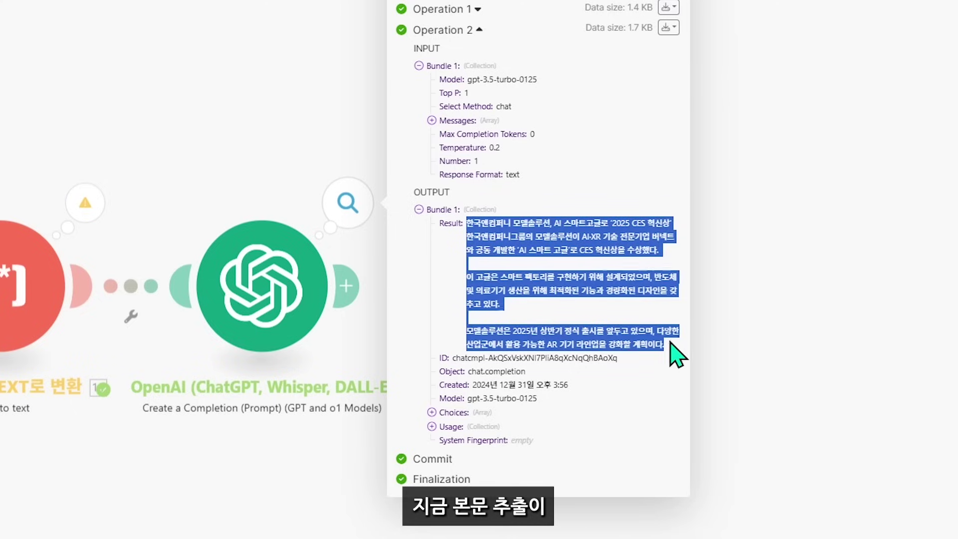
{"action": "left_click", "coordinate": [581, 314]}
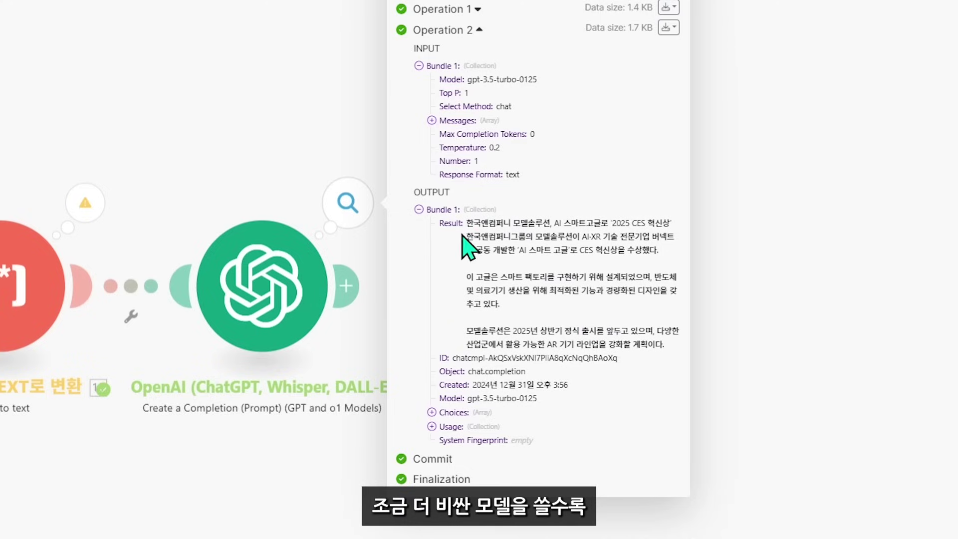
- Read through the cleaned article text in the output Result of Operation 2 and close the OpenAI module's run results
{"action": "left_click_drag", "start_coordinate": [464, 220], "coordinate": [645, 305]}
{"action": "left_click", "coordinate": [682, 363]}
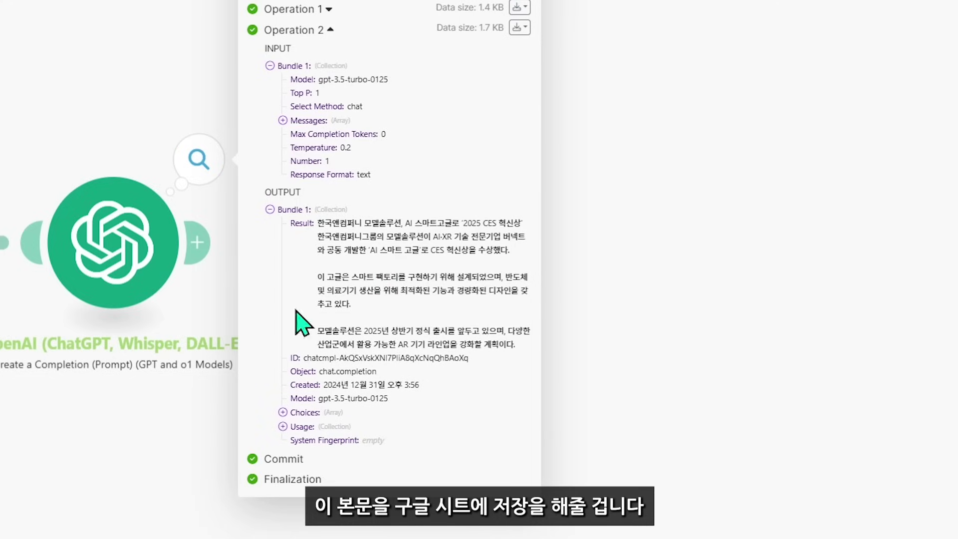
{"action": "left_click", "coordinate": [133, 469]}
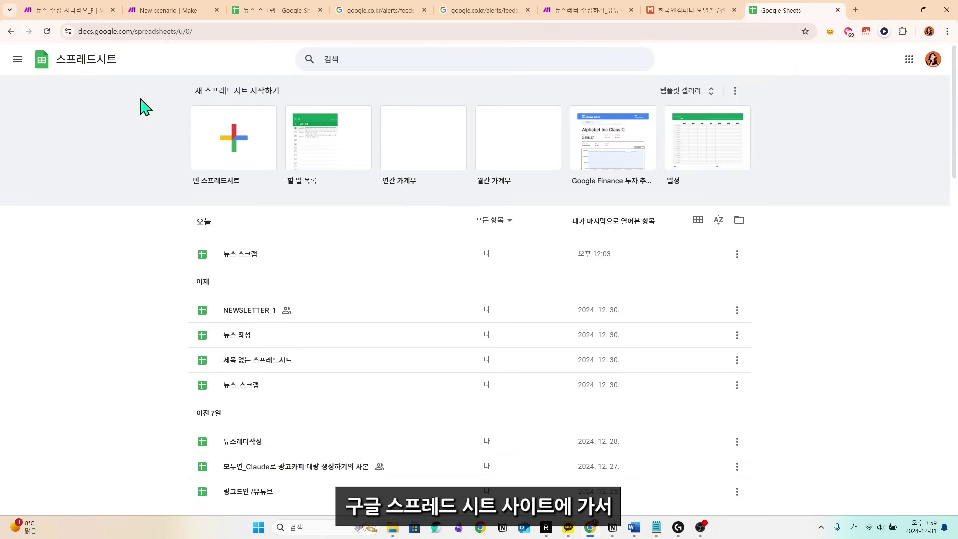
- Create a blank spreadsheet in Google Sheets and name it 뉴스스크랩
{"action": "left_click", "coordinate": [258, 159]}
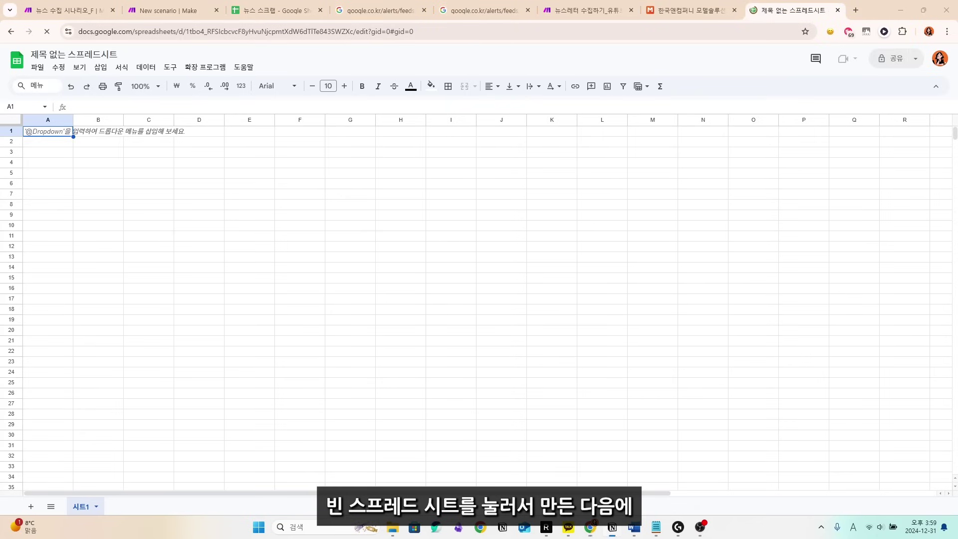
{"action": "left_click", "coordinate": [81, 54]}
{"action": "type", "text": "뉴슷스크랩"}
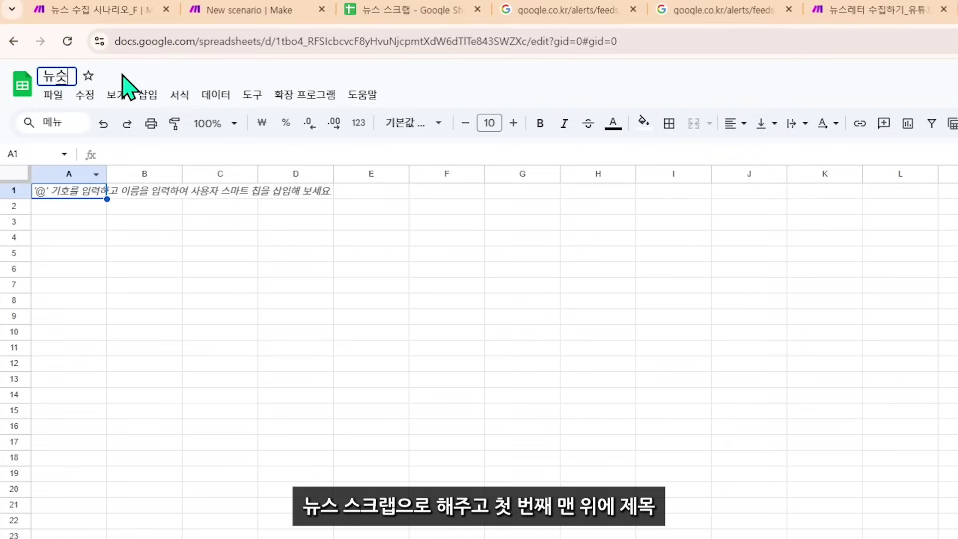
{"action": "key", "text": "Return"}
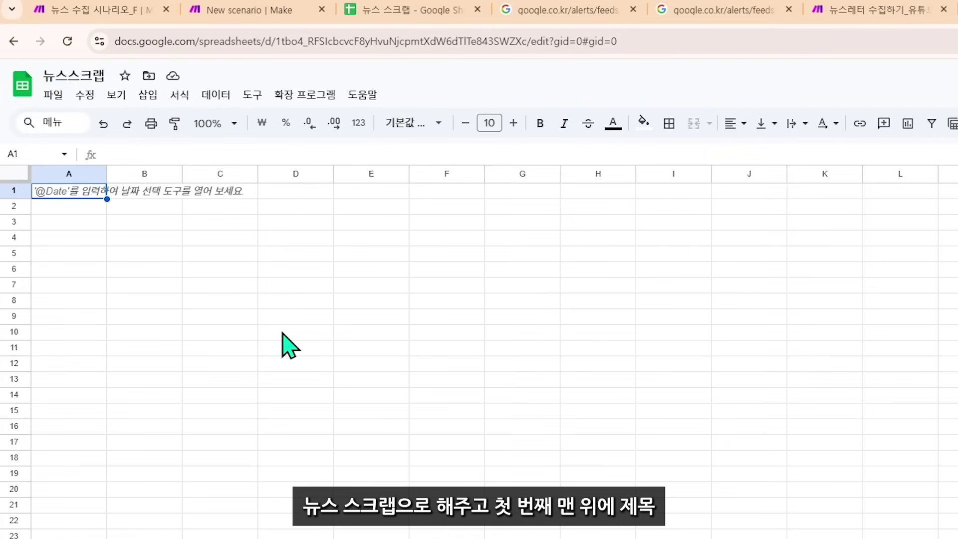
- Enter the headers 제목, 원문, url and 작성일 in cells A1 to D1 of the new spreadsheet
{"action": "type", "text": "ㅈㅔ목"}
{"action": "key", "text": "Tab"}
{"action": "type", "text": "원문"}
{"action": "key", "text": "Tab"}
{"action": "type", "text": "url"}
{"action": "key", "text": "Return"}
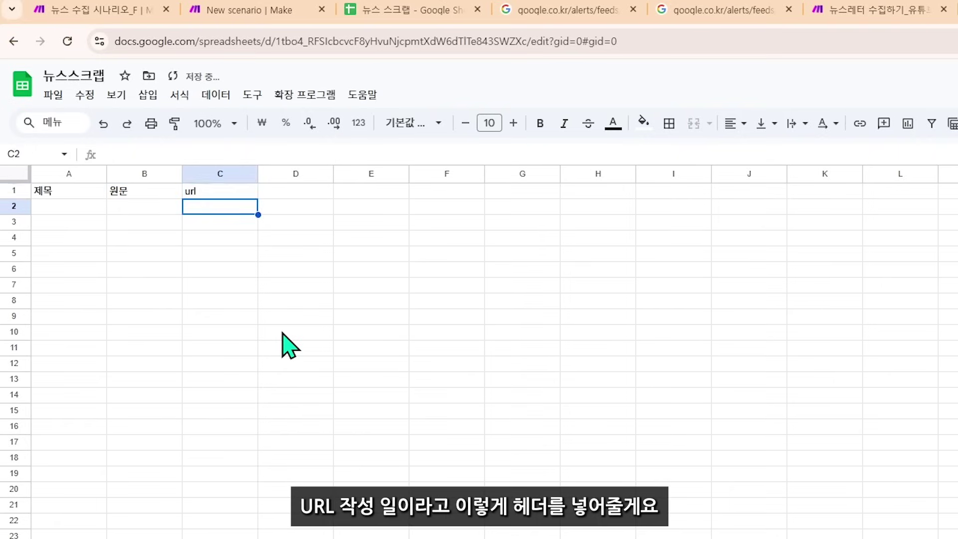
{"action": "key", "text": "Up"}
{"action": "key", "text": "Right"}
{"action": "type", "text": "적서"}
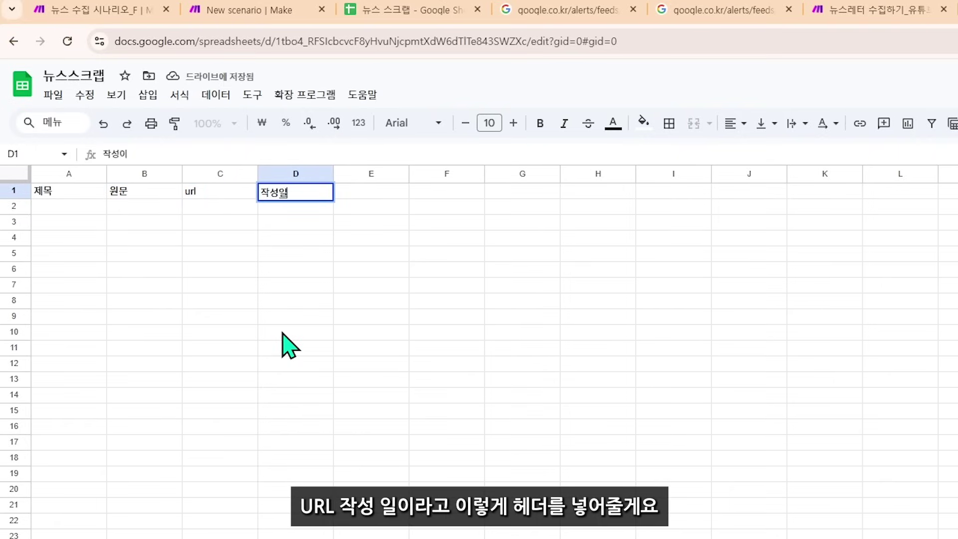
{"action": "key", "text": "Tab"}
{"action": "key", "text": "Left"}
{"action": "key", "text": "Left"}
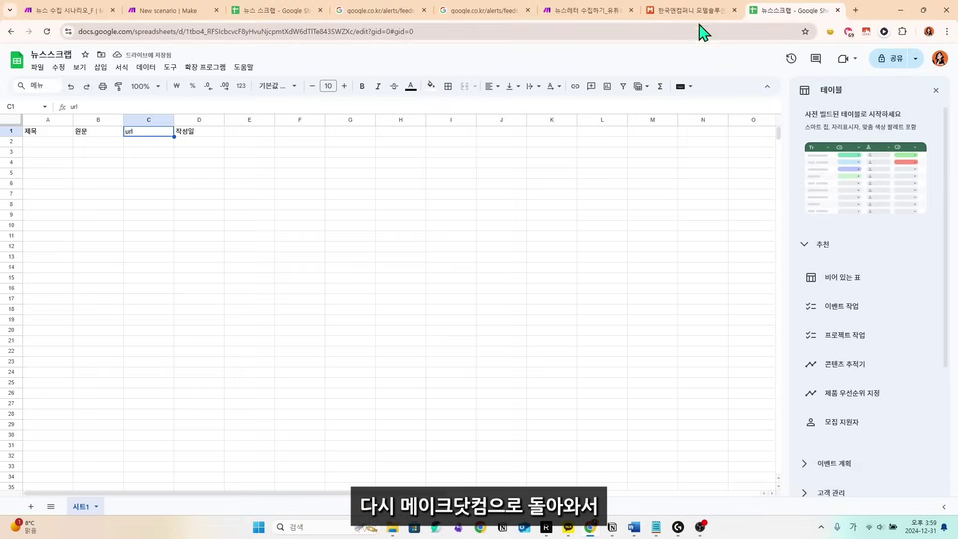
- Return to the Make scenario and add a Google Sheets "Add a Row" module after the OpenAI module
{"action": "left_click", "coordinate": [876, 15]}
{"action": "left_click_drag", "start_coordinate": [332, 283], "coordinate": [675, 276]}
{"action": "left_click_drag", "start_coordinate": [578, 363], "coordinate": [232, 370]}
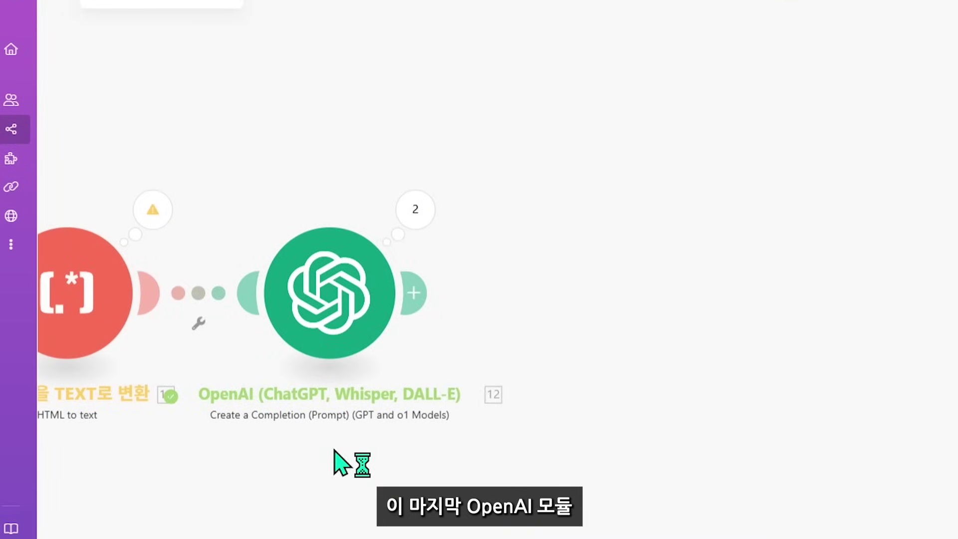
{"action": "left_click_drag", "start_coordinate": [501, 334], "coordinate": [431, 323]}
{"action": "left_click", "coordinate": [354, 287]}
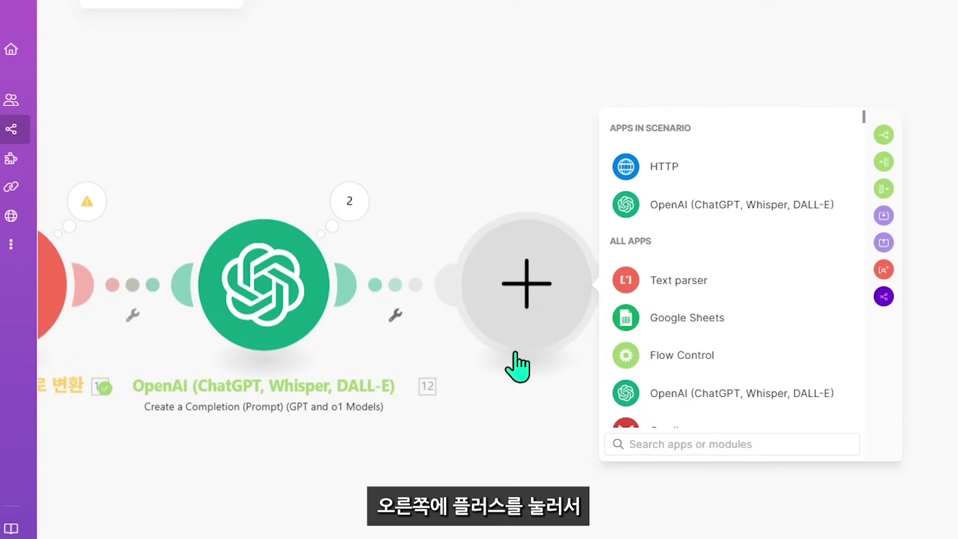
{"action": "left_click", "coordinate": [690, 320]}
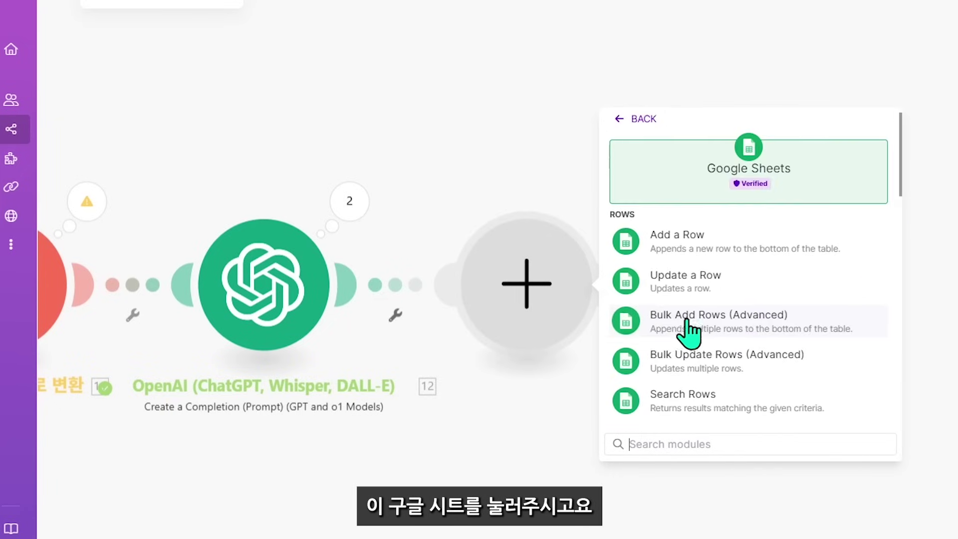
{"action": "left_click", "coordinate": [748, 257]}
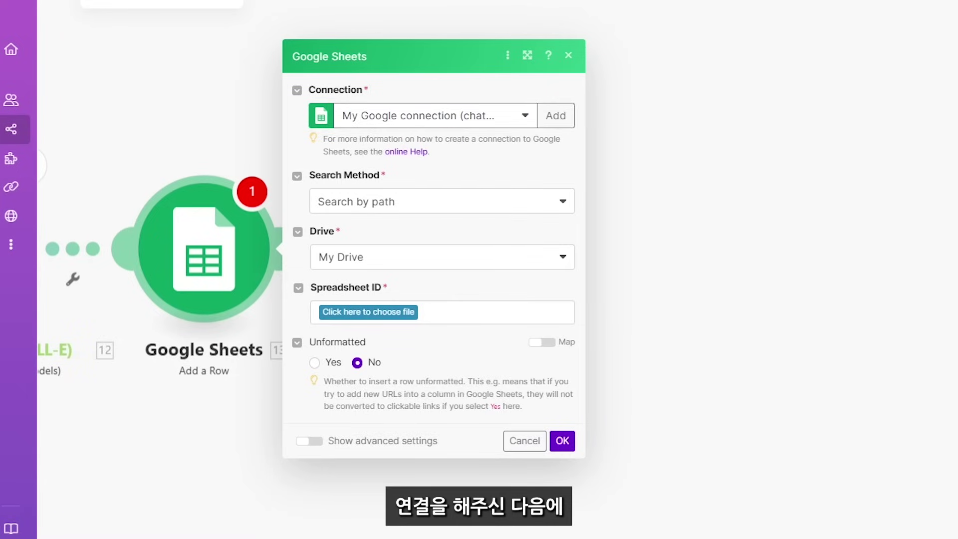
- Set the Google Sheets module's Spreadsheet ID to 뉴스스크랩 and its Sheet Name to 시트1
{"action": "left_click", "coordinate": [372, 312]}
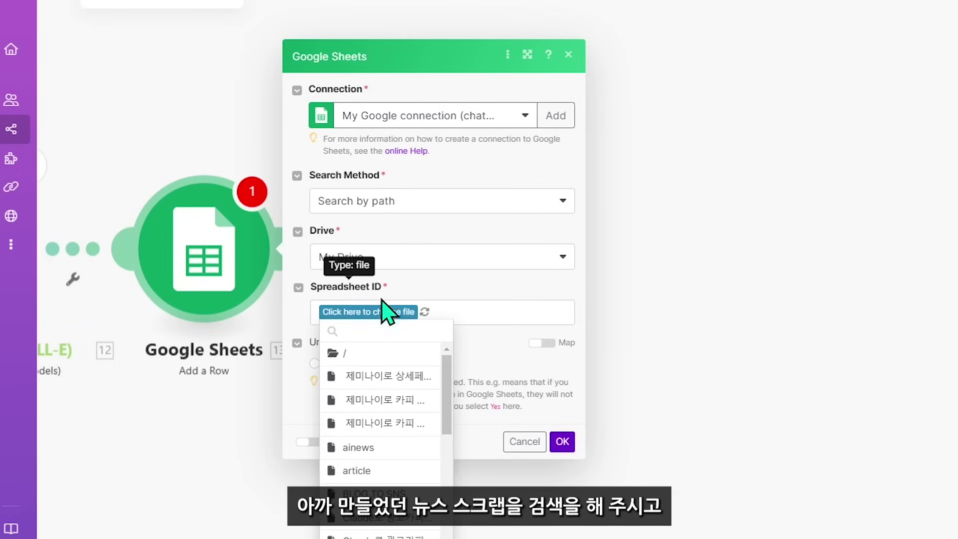
{"action": "type", "text": "ㄴㅍ"}
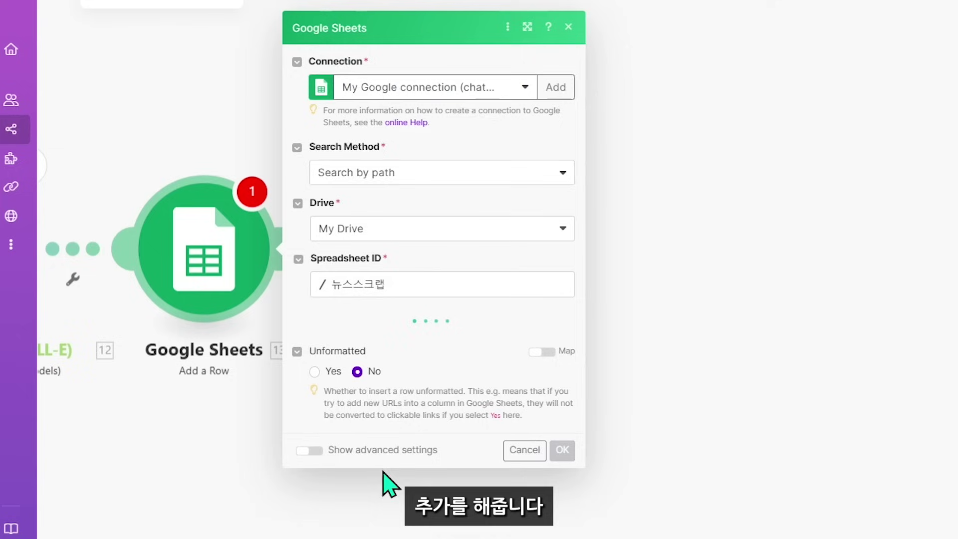
{"action": "left_click", "coordinate": [428, 339]}
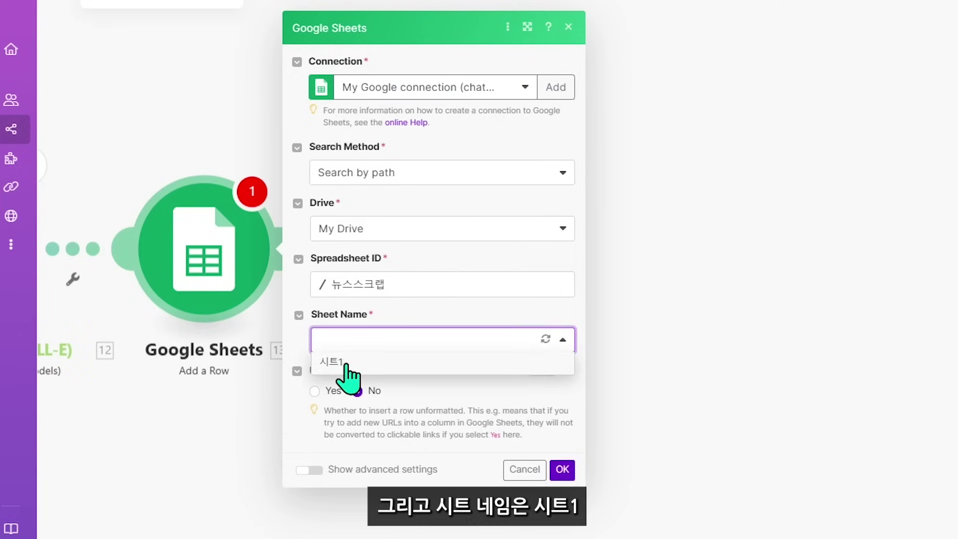
{"action": "left_click", "coordinate": [344, 363]}
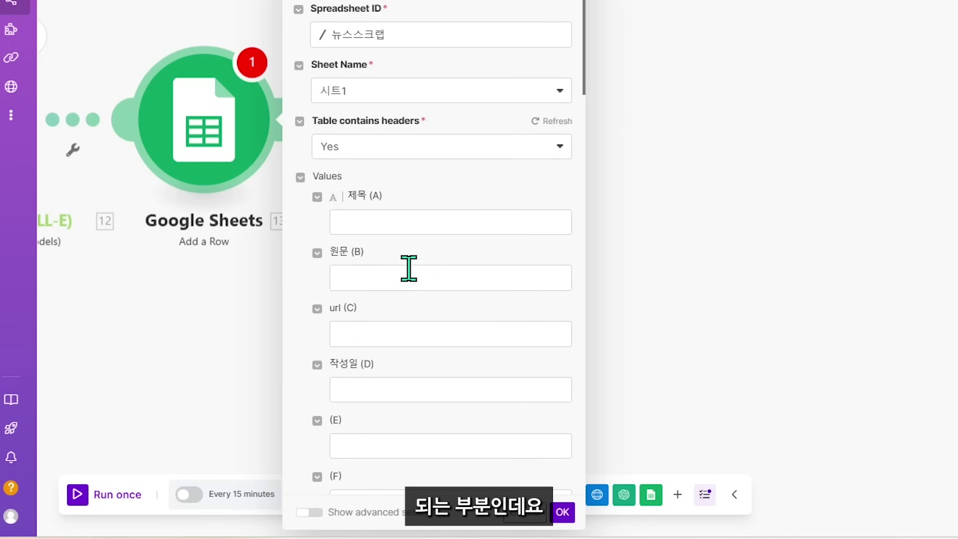
- Map 제목 (A) to the Title from RSS 뉴스수집 and 원문 (B) to the OpenAI module's Result
{"action": "left_click", "coordinate": [389, 221]}
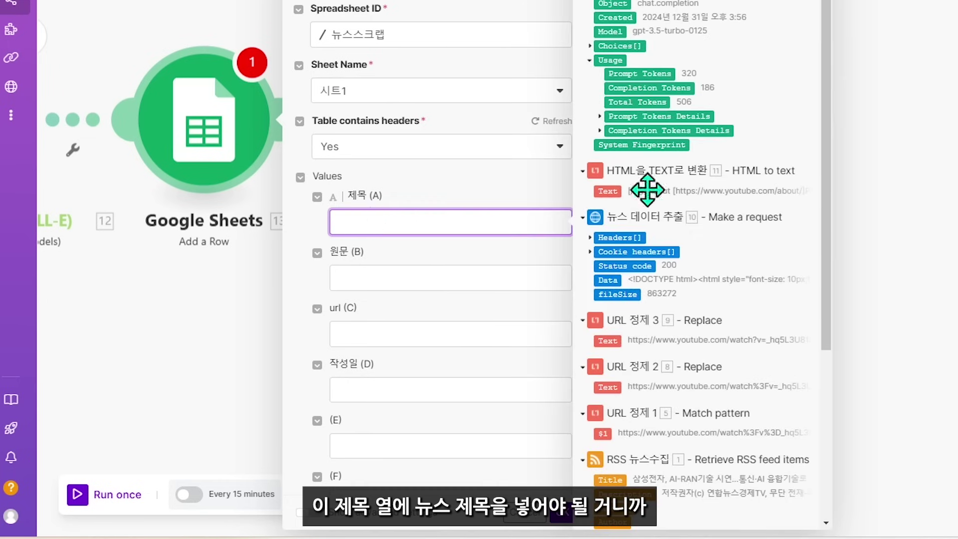
{"action": "scroll", "coordinate": [714, 216], "scroll_direction": "down", "scroll_amount": 5}
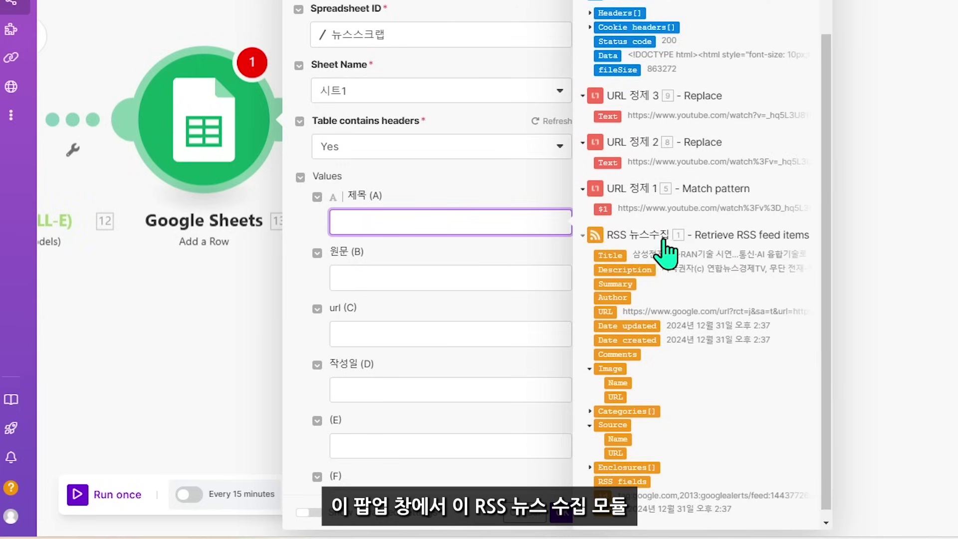
{"action": "left_click", "coordinate": [613, 255]}
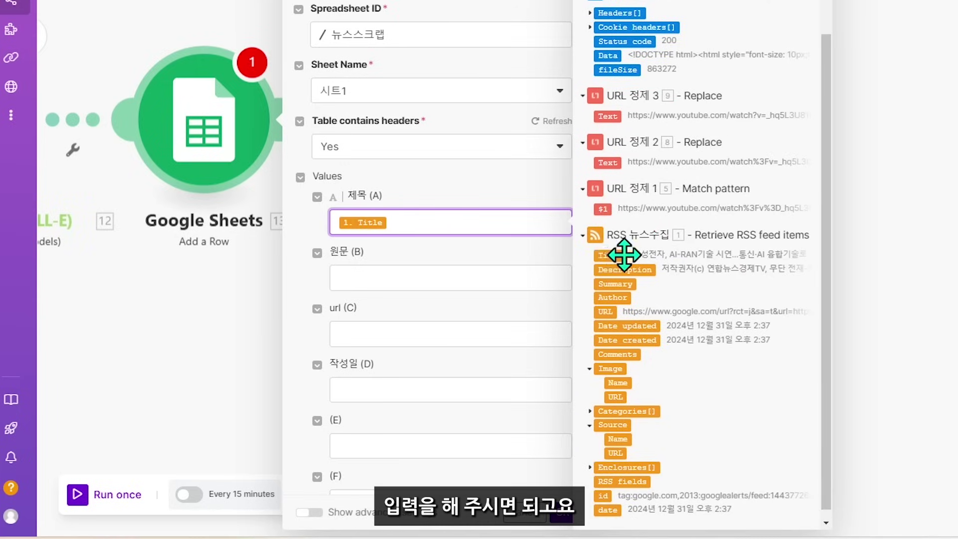
{"action": "left_click", "coordinate": [378, 270]}
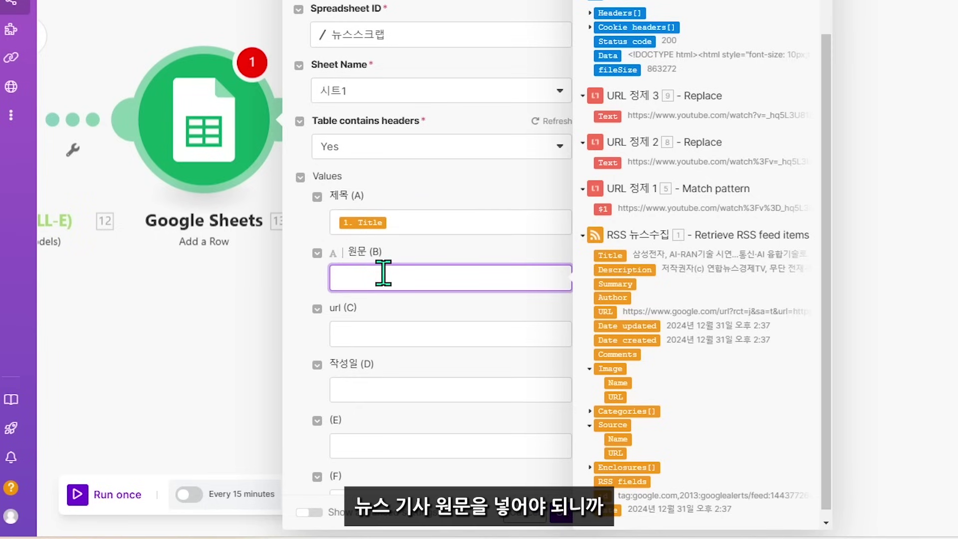
{"action": "scroll", "coordinate": [704, 274], "scroll_direction": "up", "scroll_amount": 5}
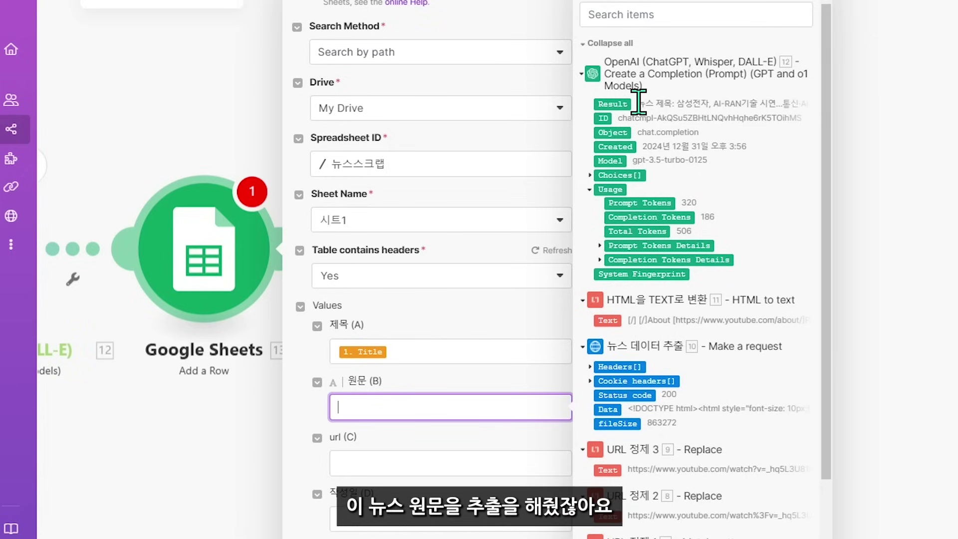
{"action": "left_click", "coordinate": [613, 103]}
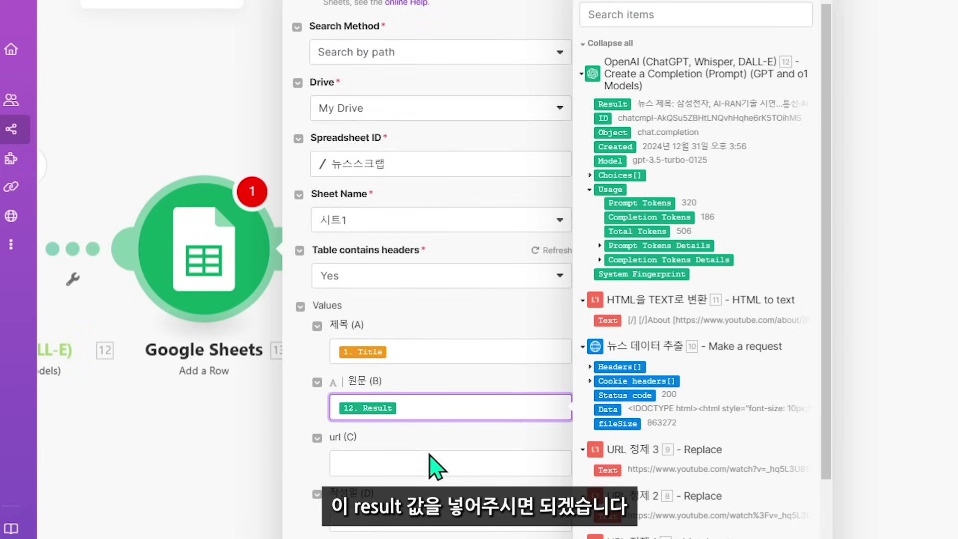
- Map url (C) to the Text from URL 정제 3 and 작성일 (D) to Date created from RSS 뉴스수집
{"action": "left_click", "coordinate": [397, 461]}
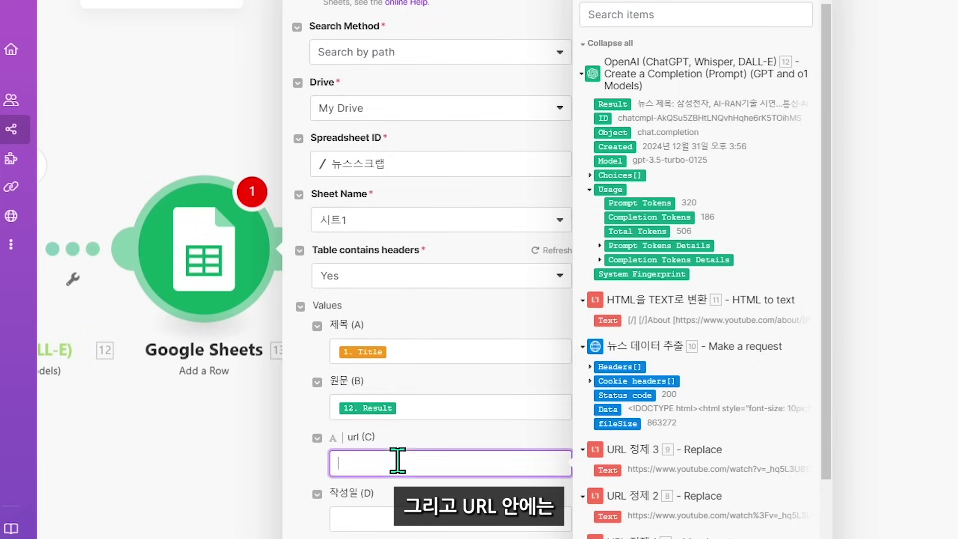
{"action": "scroll", "coordinate": [727, 402], "scroll_direction": "down", "scroll_amount": 2}
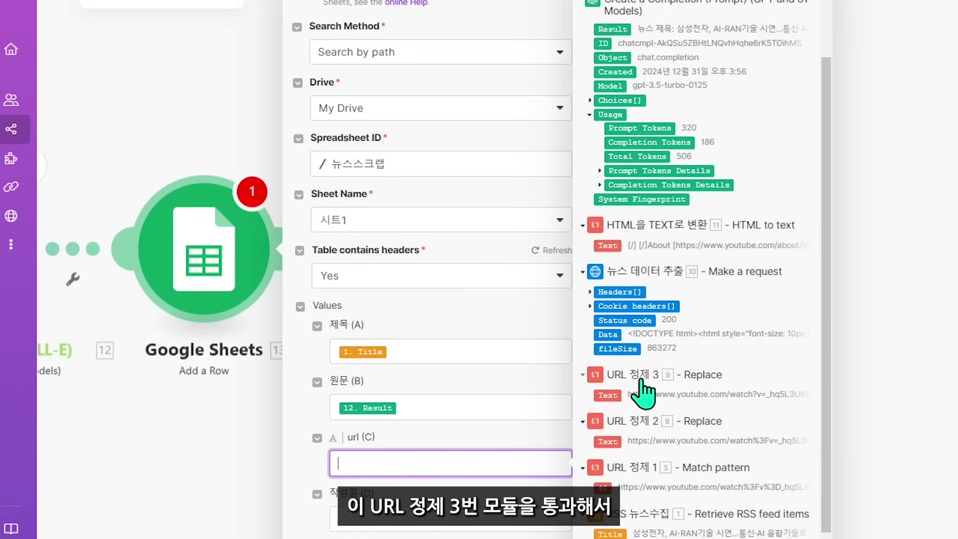
{"action": "left_click_drag", "start_coordinate": [623, 394], "coordinate": [608, 394]}
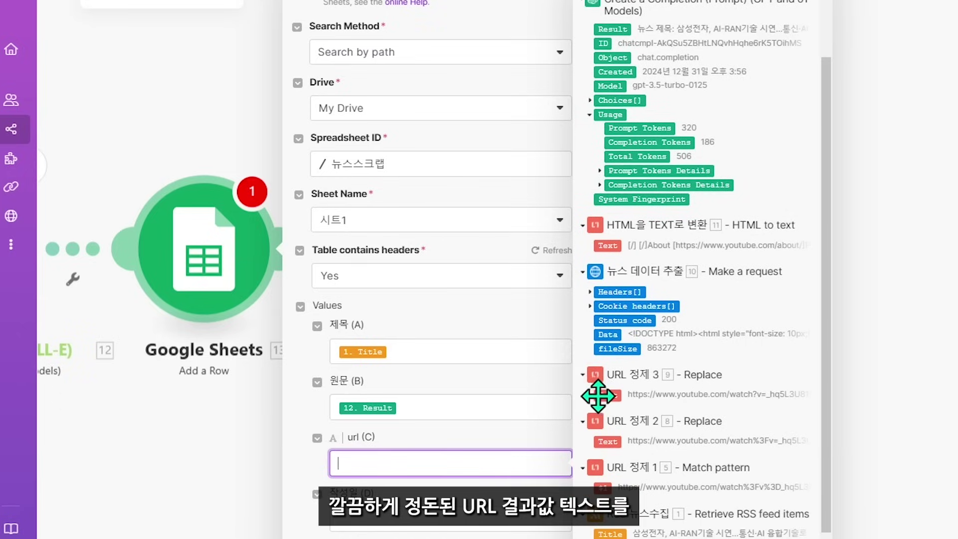
{"action": "left_click", "coordinate": [605, 395]}
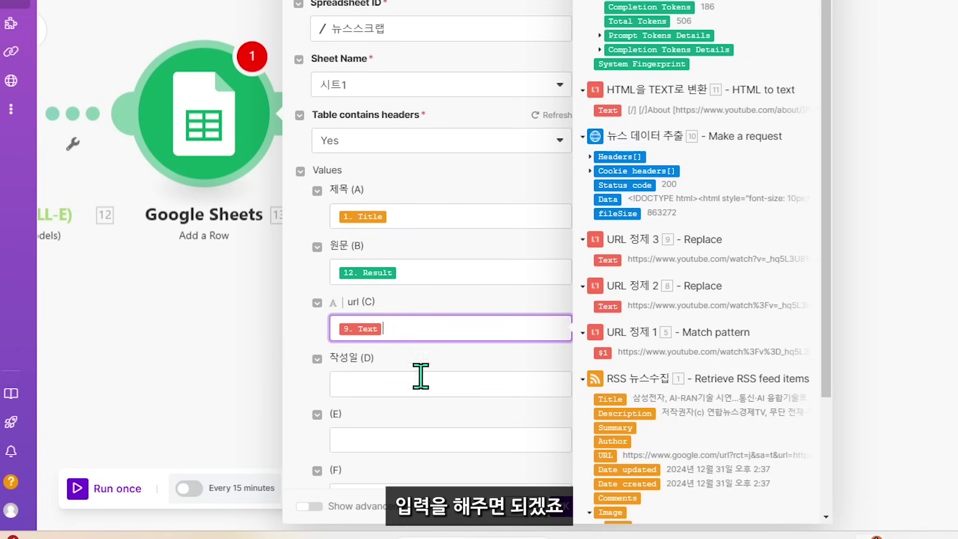
{"action": "left_click", "coordinate": [412, 386]}
{"action": "scroll", "coordinate": [643, 339], "scroll_direction": "down", "scroll_amount": 3}
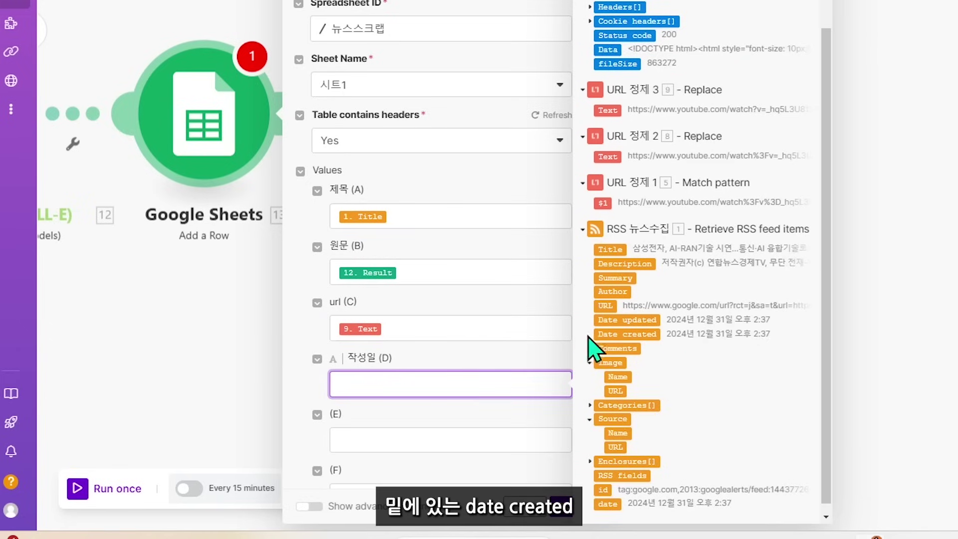
{"action": "left_click", "coordinate": [640, 334]}
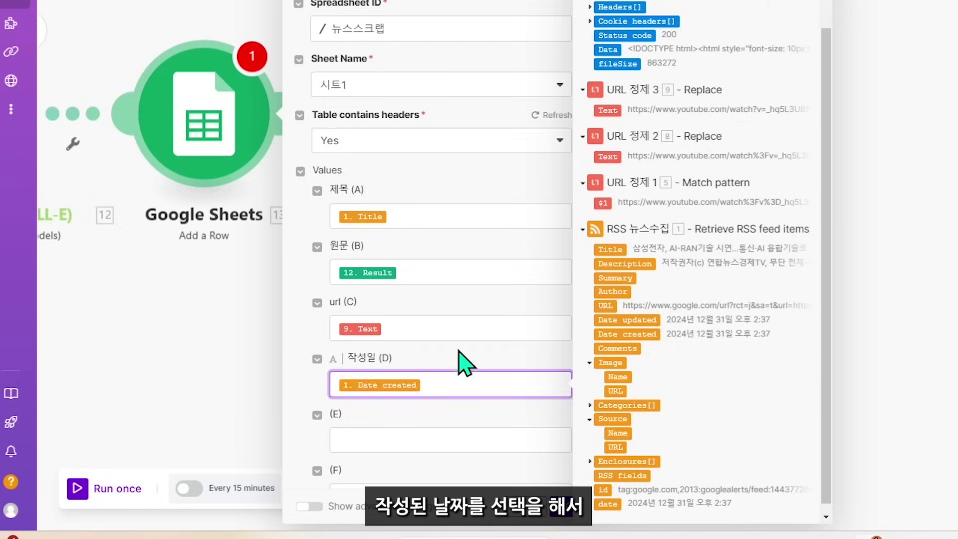
- Save the Google Sheets module's settings and run the scenario once
{"action": "left_click", "coordinate": [577, 507]}
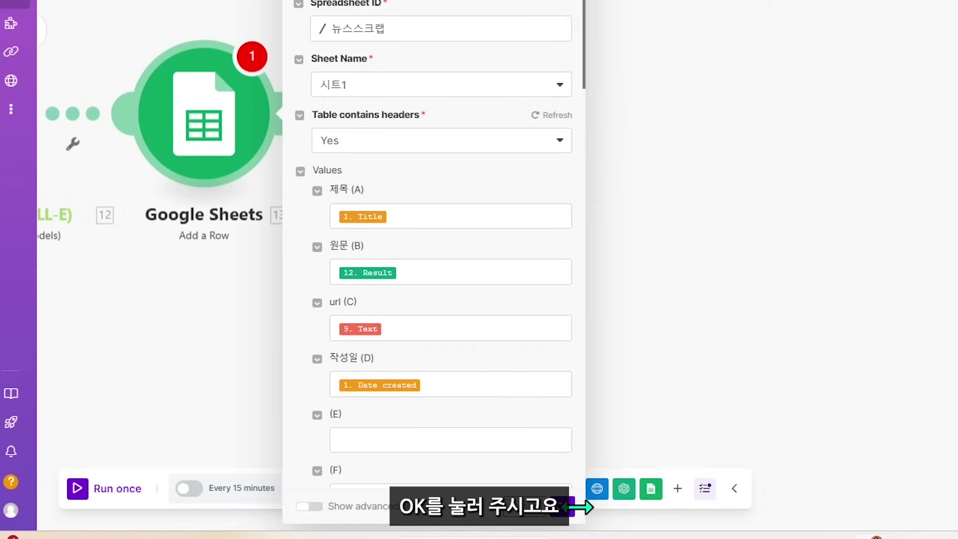
{"action": "left_click", "coordinate": [565, 511]}
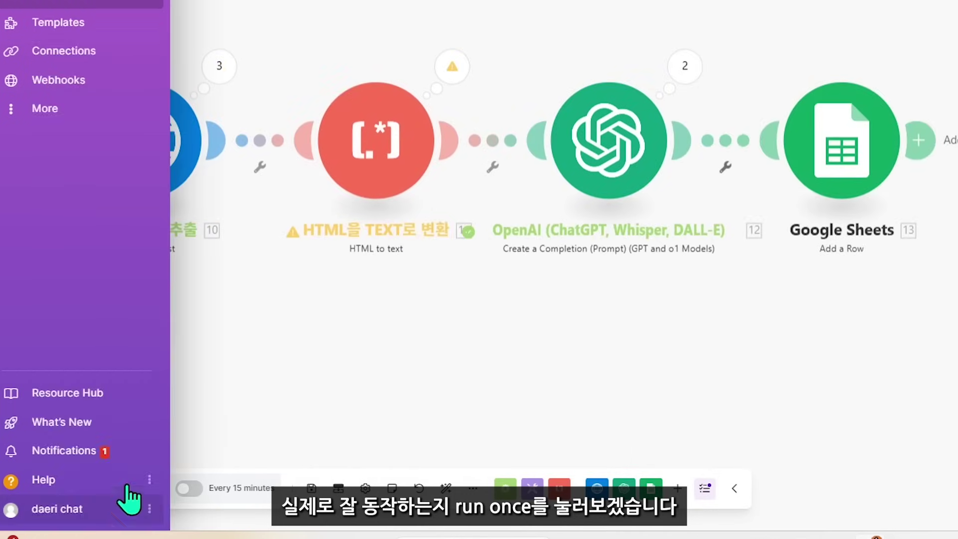
{"action": "left_click", "coordinate": [85, 486]}
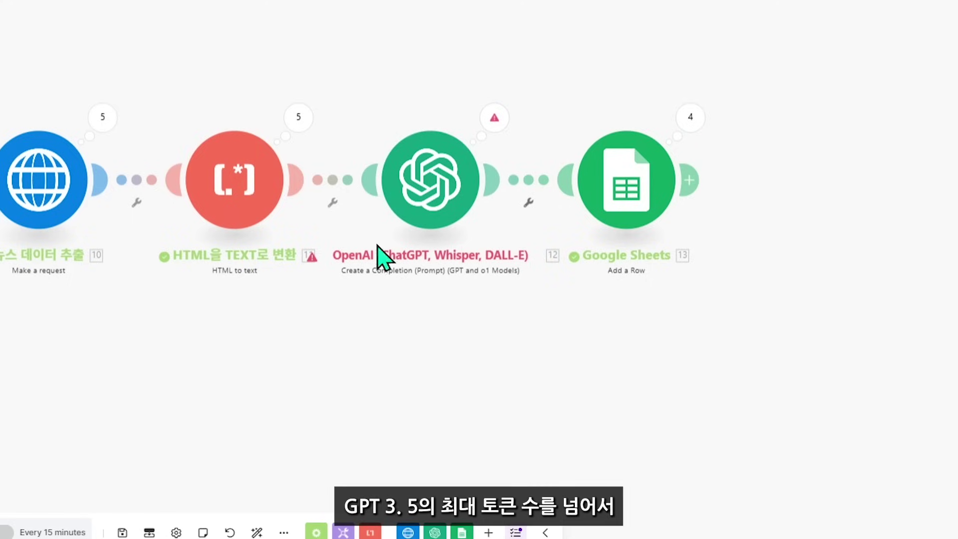
- Add an Ignore error handler to the OpenAI module and close its Flow Control settings
{"action": "right_click", "coordinate": [446, 177]}
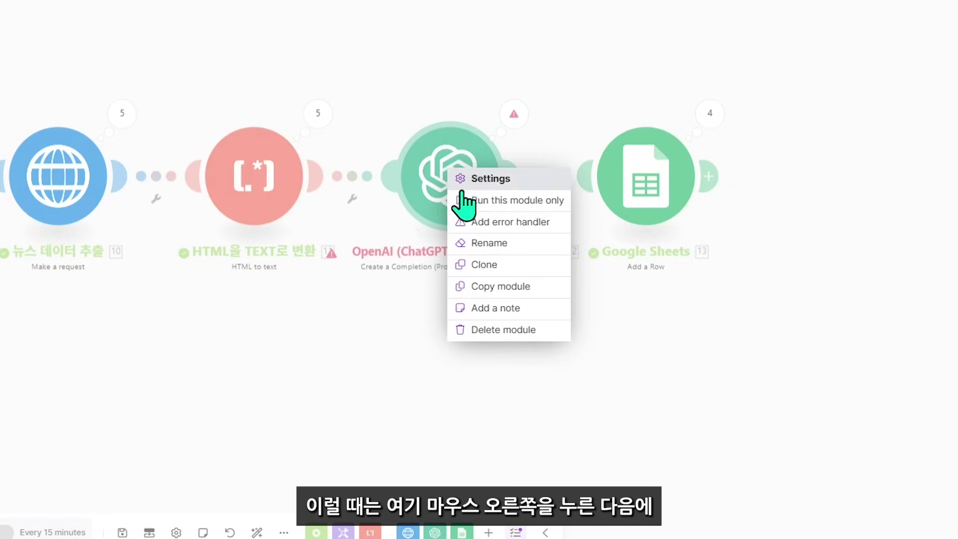
{"action": "left_click", "coordinate": [518, 225]}
{"action": "left_click", "coordinate": [642, 279]}
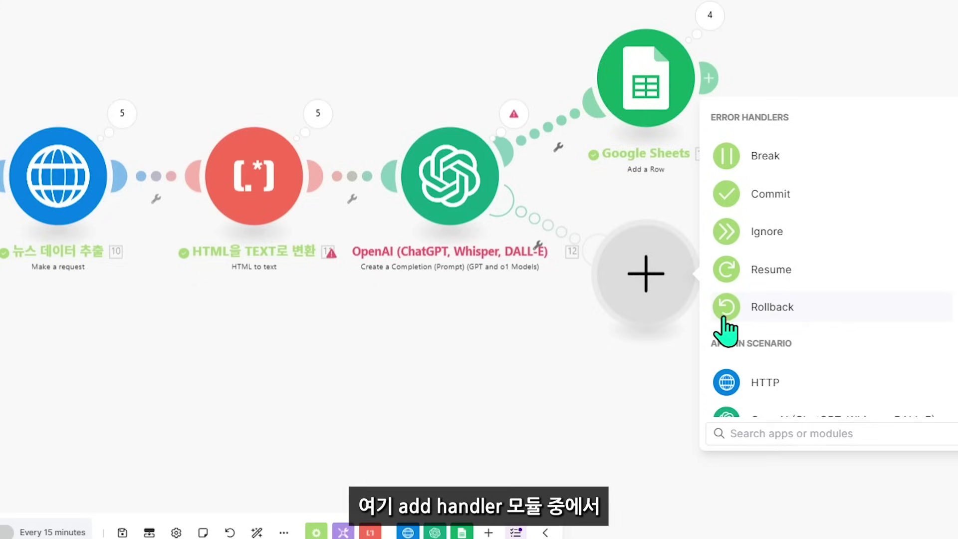
{"action": "left_click", "coordinate": [812, 249]}
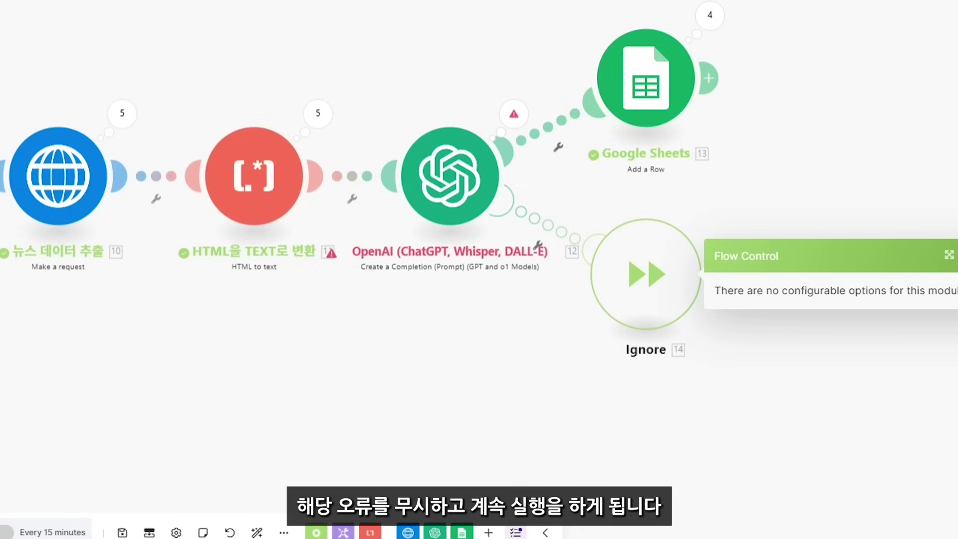
{"action": "left_click", "coordinate": [797, 203]}
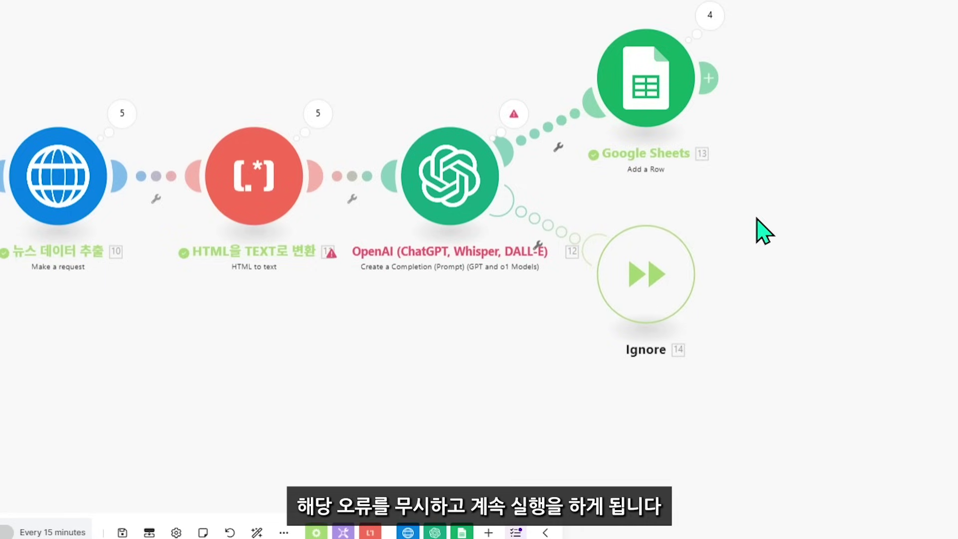
- Switch to the 뉴스스크랩 Google Sheet and check the scraped news rows across the title, article text, url and date columns
{"action": "scroll", "coordinate": [764, 232], "scroll_direction": "down", "scroll_amount": 2}
{"action": "left_click_drag", "start_coordinate": [626, 143], "coordinate": [532, 172]}
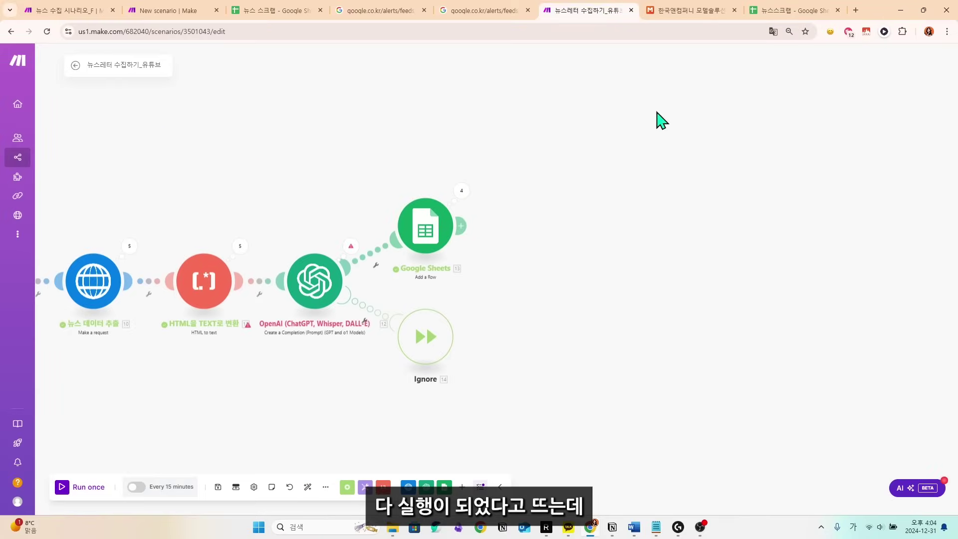
{"action": "left_click", "coordinate": [783, 14]}
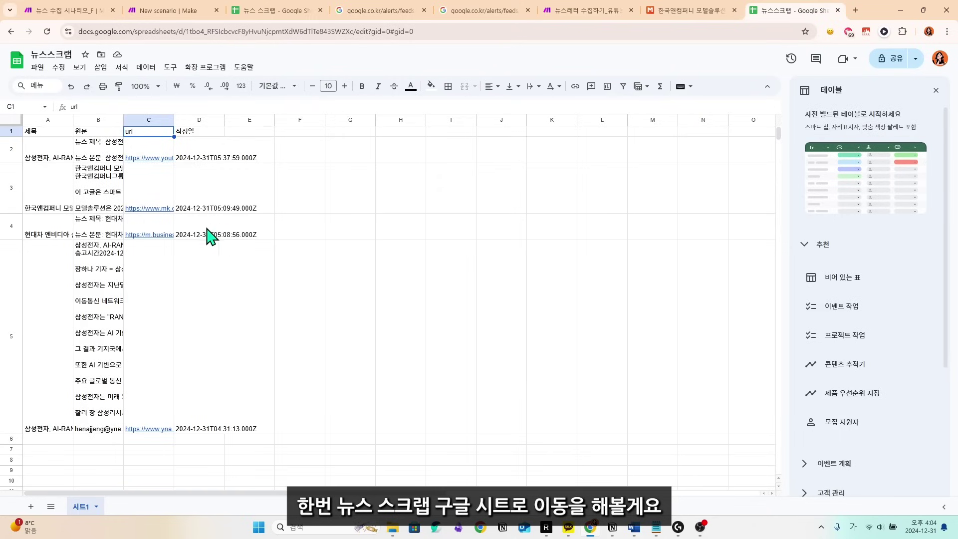
{"action": "left_click_drag", "start_coordinate": [62, 156], "coordinate": [118, 158]}
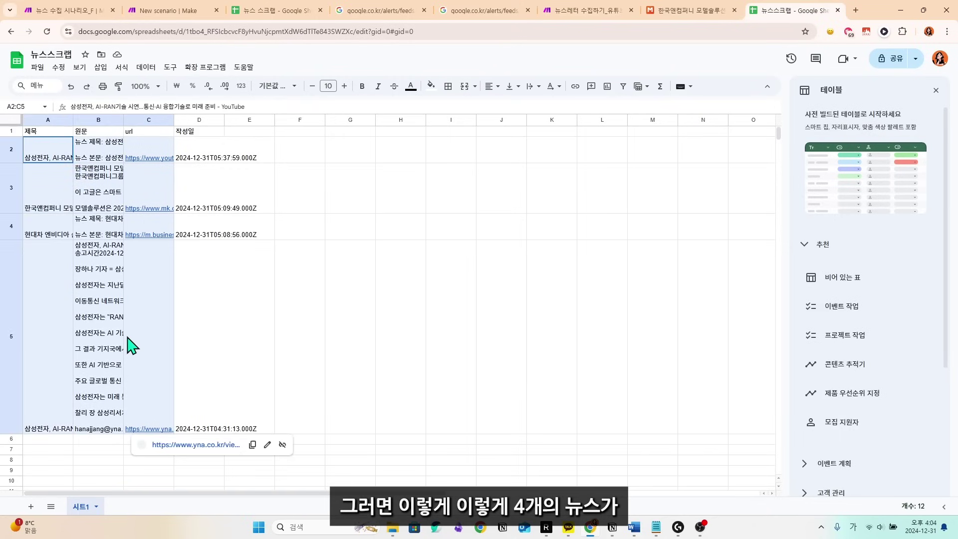
{"action": "left_click_drag", "start_coordinate": [172, 212], "coordinate": [423, 483]}
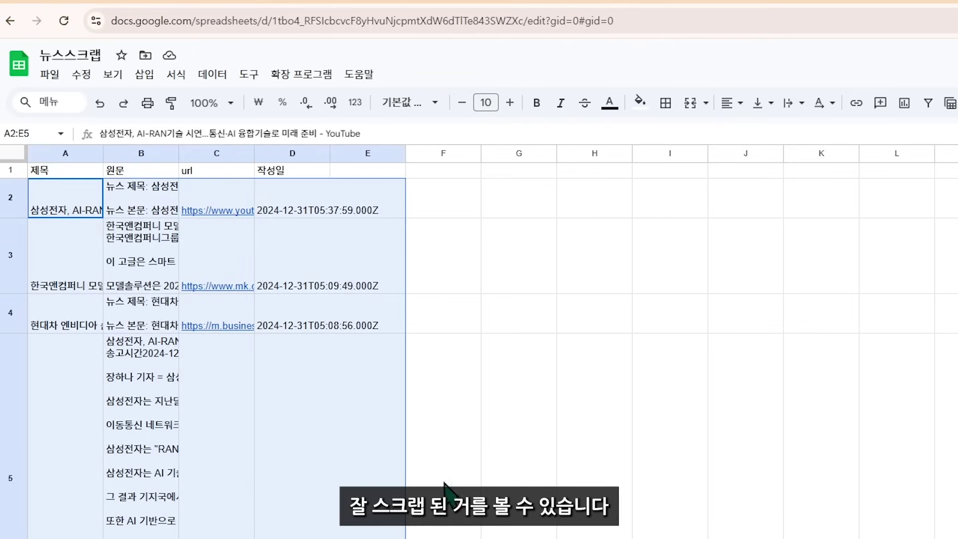
{"action": "left_click", "coordinate": [342, 496]}
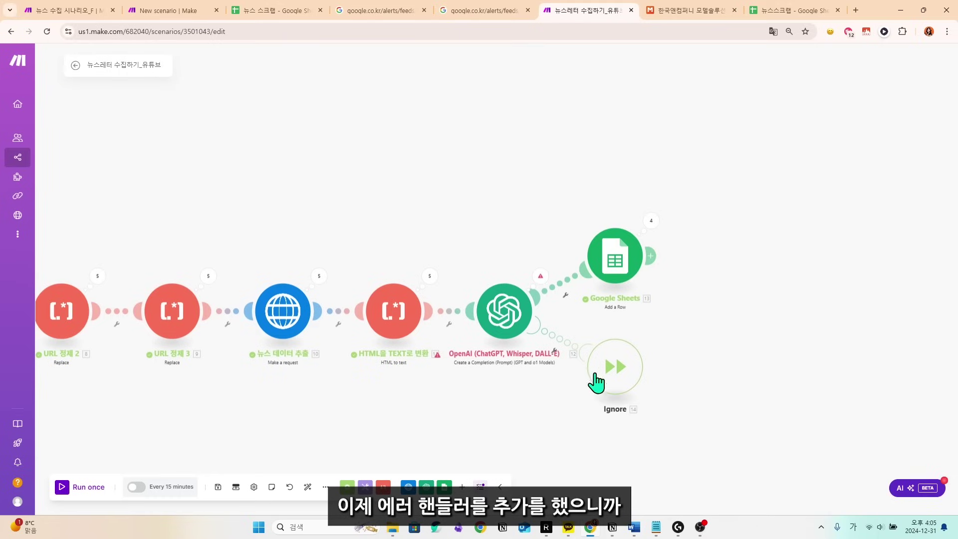
- Return to the Make scenario and run it once with the Ignore error handler in place
{"action": "left_click_drag", "start_coordinate": [259, 410], "coordinate": [383, 406]}
{"action": "scroll", "coordinate": [342, 395], "scroll_direction": "down", "scroll_amount": 2}
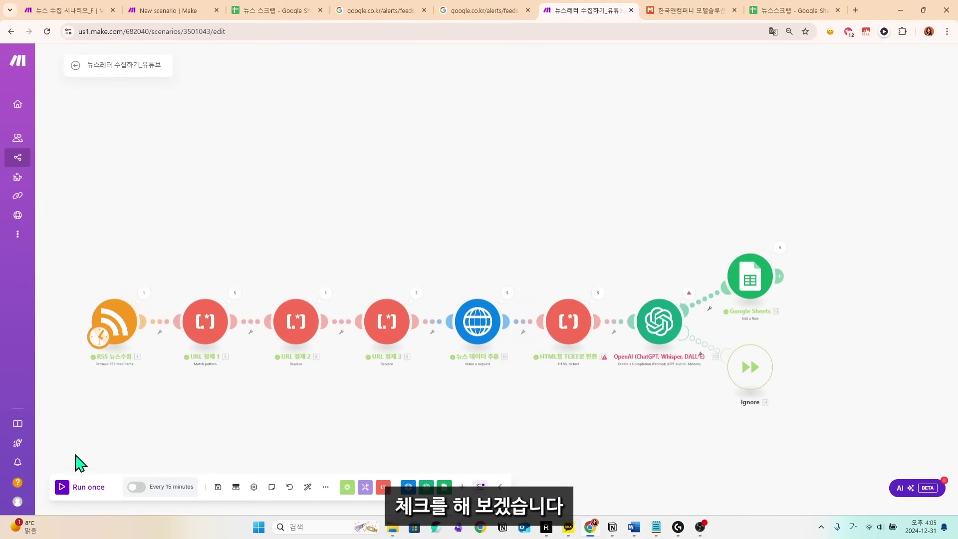
{"action": "left_click", "coordinate": [62, 488]}
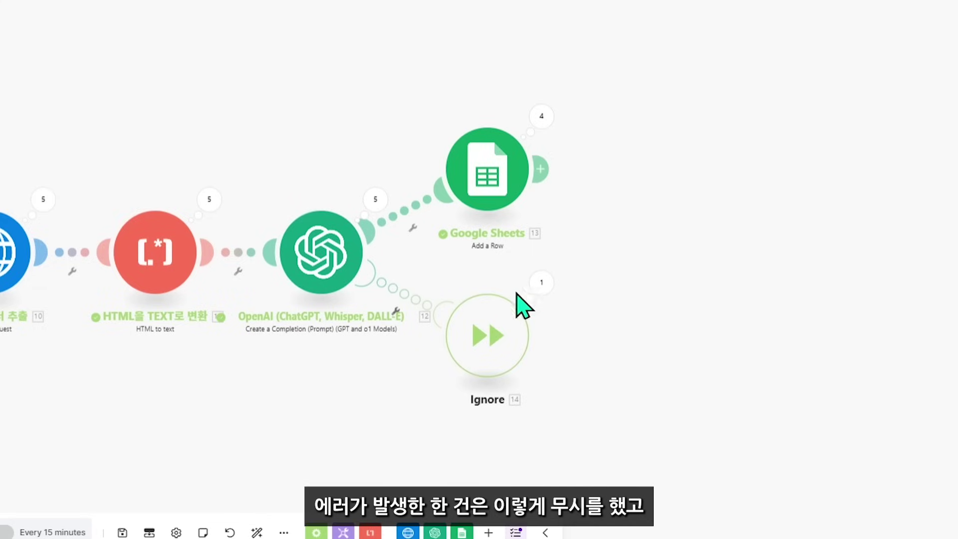
- Switch to the 뉴스스크랩 Google Sheet and check the rows added below the earlier entries by the latest run
{"action": "left_click", "coordinate": [763, 10]}
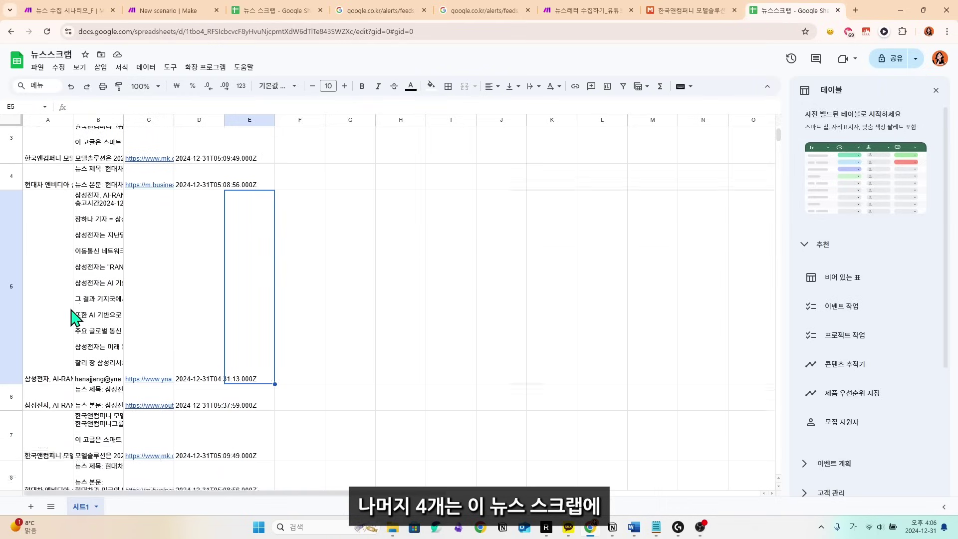
{"action": "scroll", "coordinate": [75, 316], "scroll_direction": "down", "scroll_amount": 4}
{"action": "left_click_drag", "start_coordinate": [48, 200], "coordinate": [219, 324]}
- Back in Make, schedule the scenario from the RSS 뉴스수집 module to run every day at 16:06 and activate it
{"action": "left_click", "coordinate": [589, 11]}
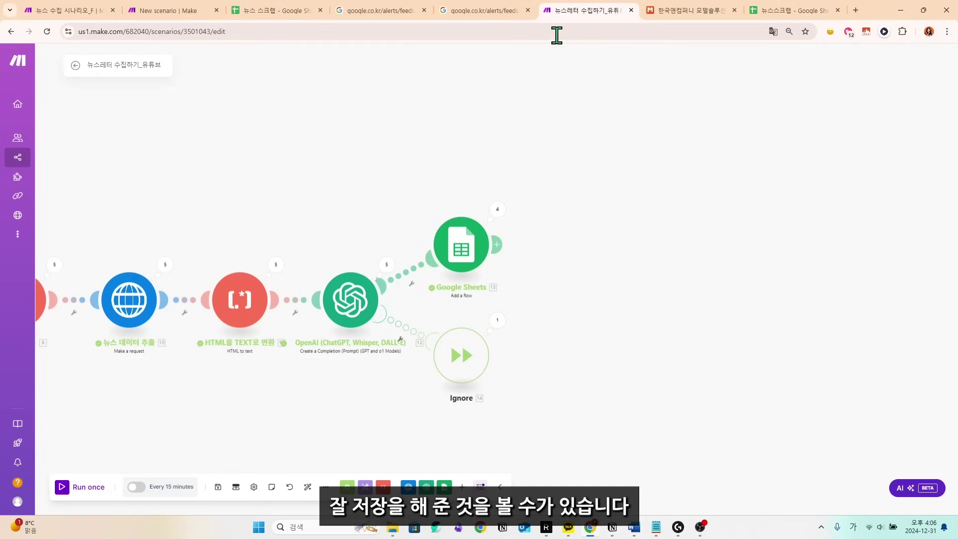
{"action": "left_click_drag", "start_coordinate": [195, 224], "coordinate": [446, 195]}
{"action": "scroll", "coordinate": [434, 199], "scroll_direction": "down", "scroll_amount": 2}
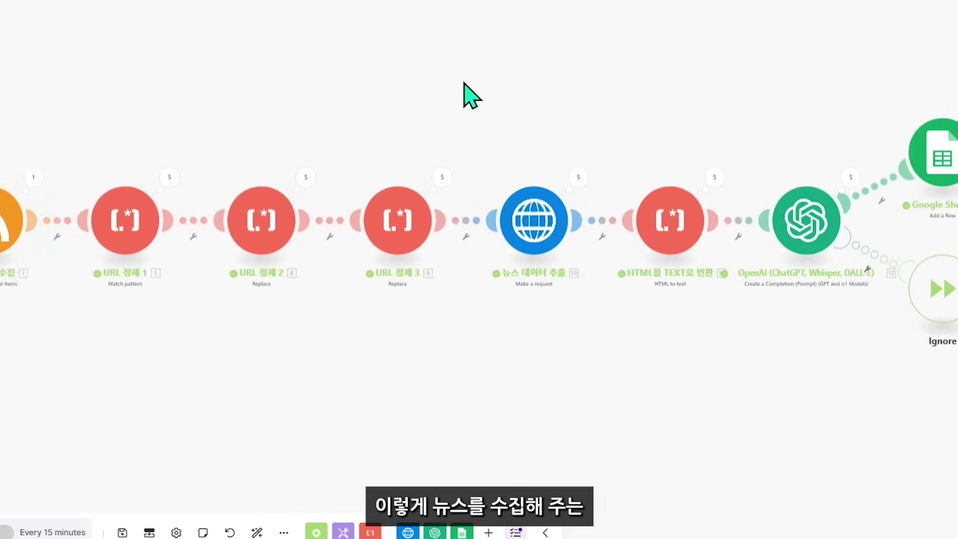
{"action": "left_click_drag", "start_coordinate": [464, 83], "coordinate": [582, 83]}
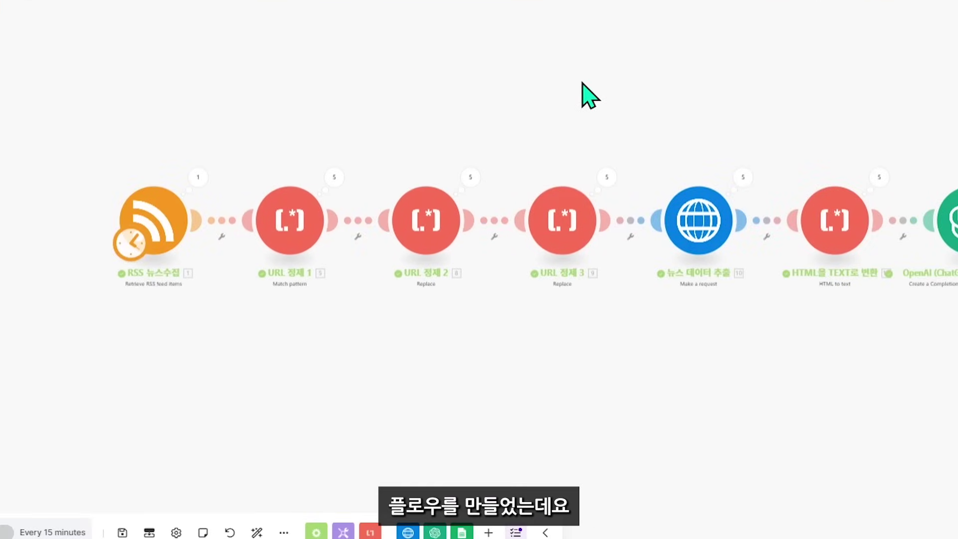
{"action": "left_click_drag", "start_coordinate": [225, 321], "coordinate": [316, 401]}
{"action": "scroll", "coordinate": [406, 242], "scroll_direction": "up", "scroll_amount": 2}
{"action": "left_click_drag", "start_coordinate": [406, 241], "coordinate": [386, 55]}
{"action": "scroll", "coordinate": [379, 45], "scroll_direction": "up", "scroll_amount": 1}
{"action": "left_click_drag", "start_coordinate": [319, 99], "coordinate": [285, 53]}
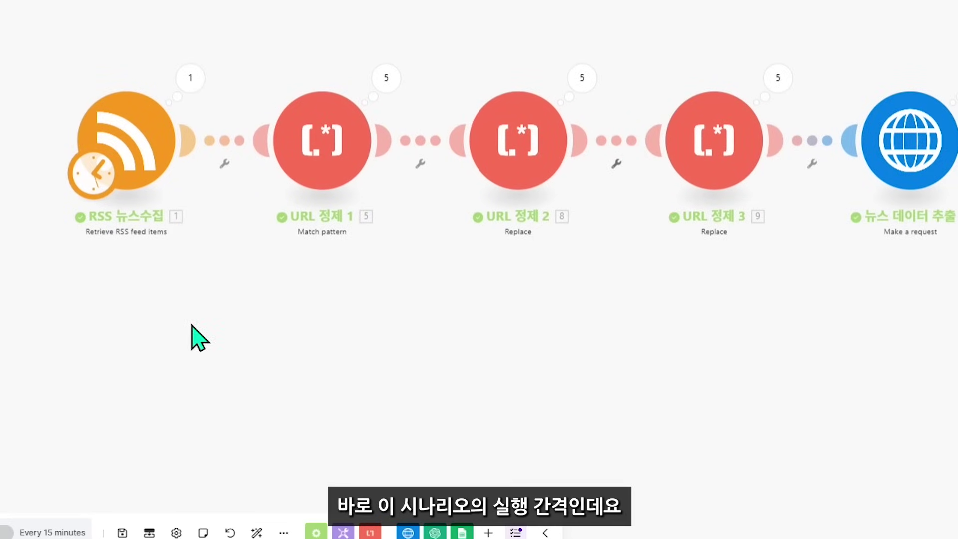
{"action": "scroll", "coordinate": [192, 325], "scroll_direction": "up", "scroll_amount": 1}
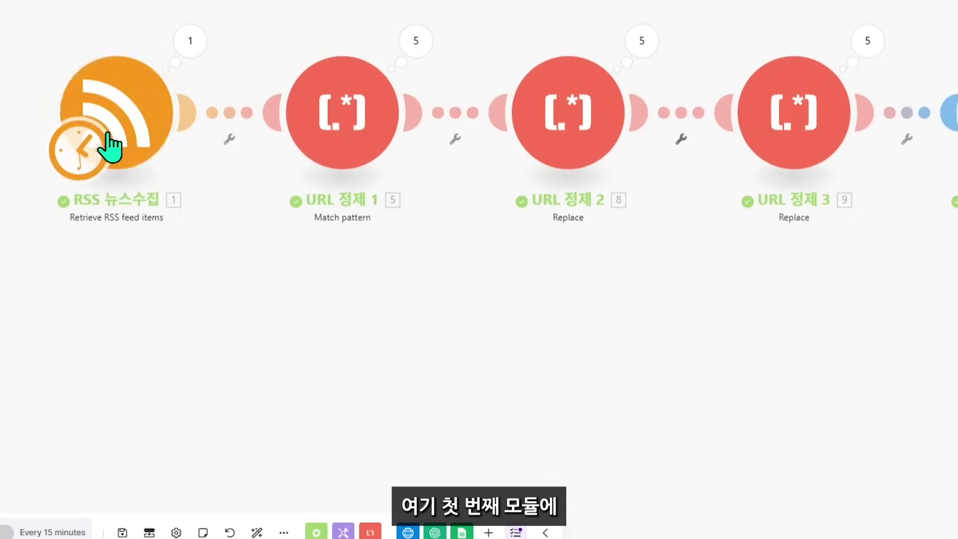
{"action": "left_click", "coordinate": [86, 159]}
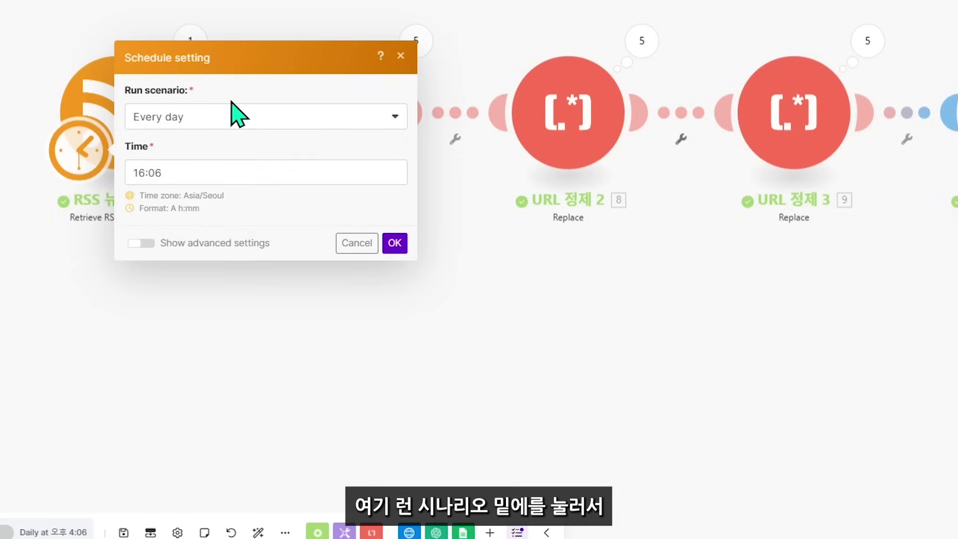
{"action": "left_click", "coordinate": [236, 117]}
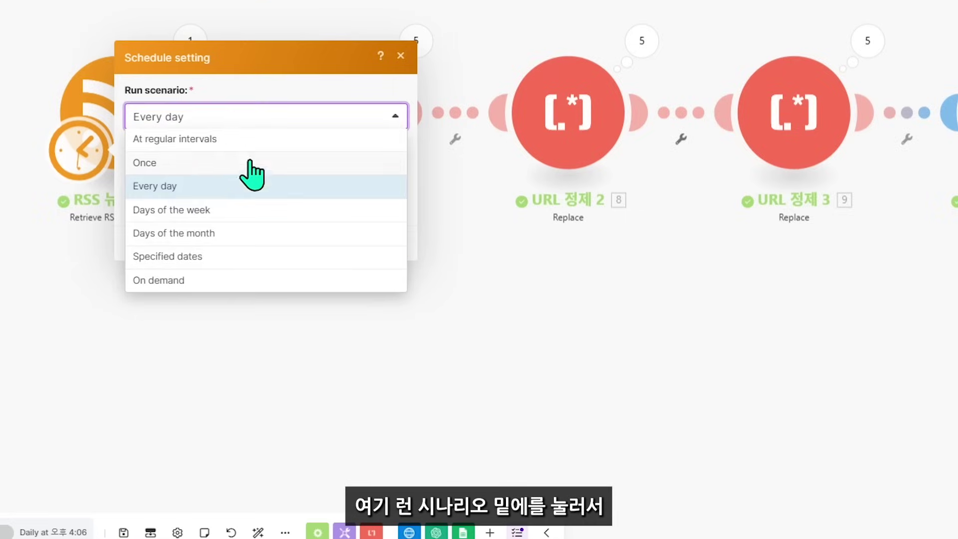
{"action": "left_click", "coordinate": [209, 189]}
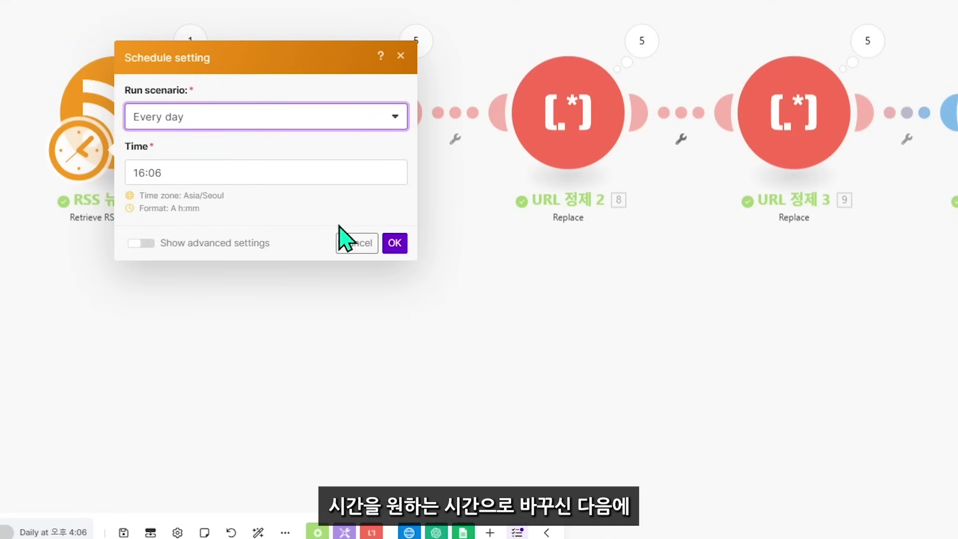
{"action": "left_click", "coordinate": [395, 245]}
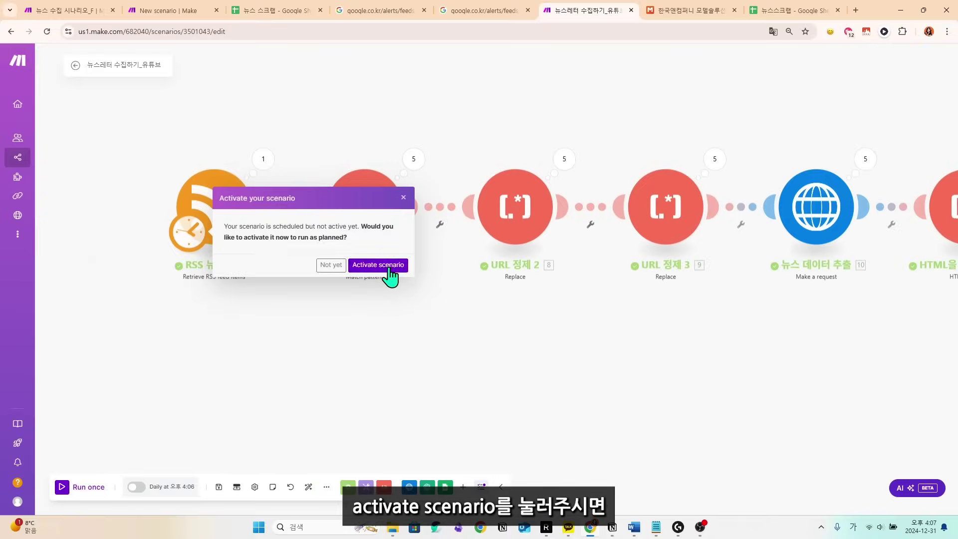
{"action": "left_click", "coordinate": [388, 266]}
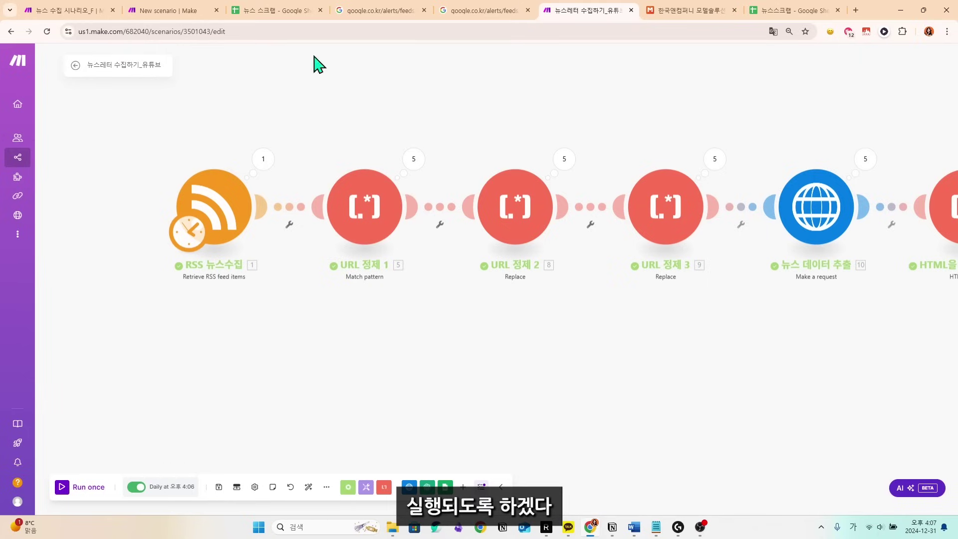
{"action": "left_click_drag", "start_coordinate": [249, 317], "coordinate": [122, 379]}
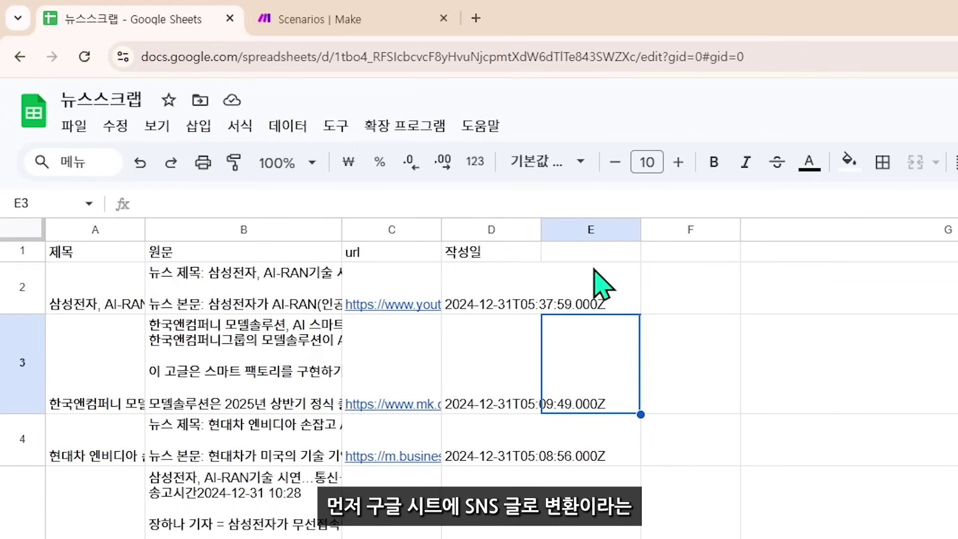
- Enter the header "sns글로 변환" in cell E1 of the 뉴스스크랩 spreadsheet in Google Sheets
{"action": "left_click", "coordinate": [329, 140]}
{"action": "type", "text": "sns"}
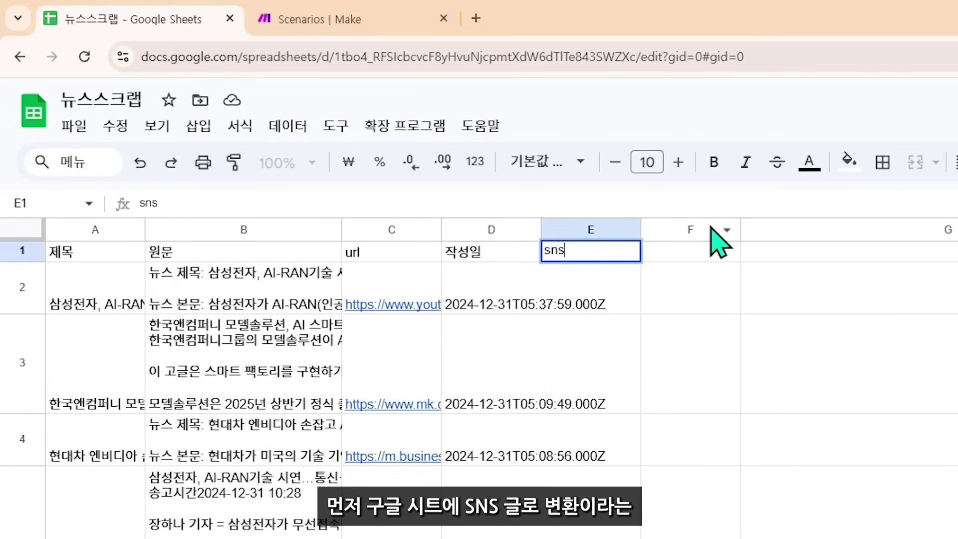
{"action": "type", "text": "글ㄹ 변환"}
{"action": "key", "text": "Return"}
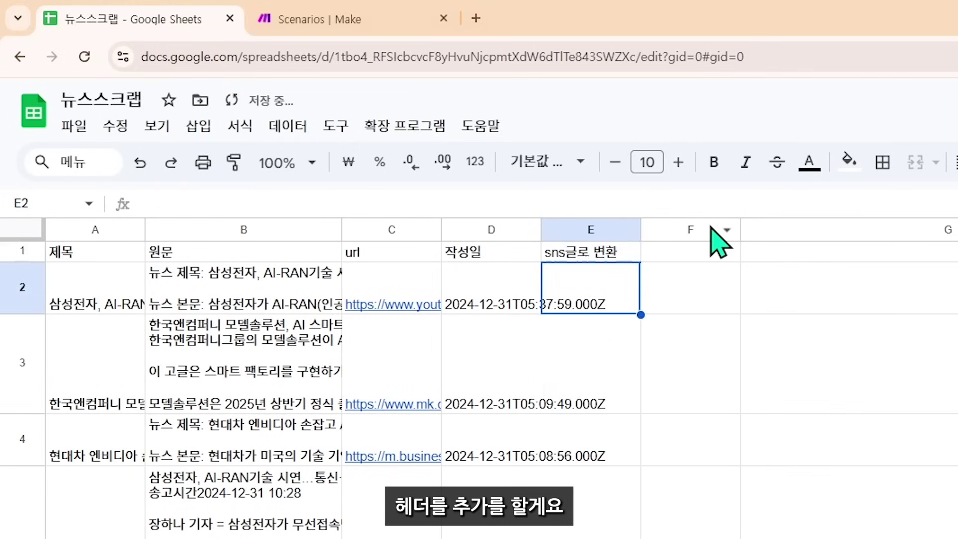
- Insert a checkbox in cell E2 and copy it down the news rows of the sns글로 변환 column
{"action": "left_click", "coordinate": [200, 127]}
{"action": "left_click", "coordinate": [383, 233]}
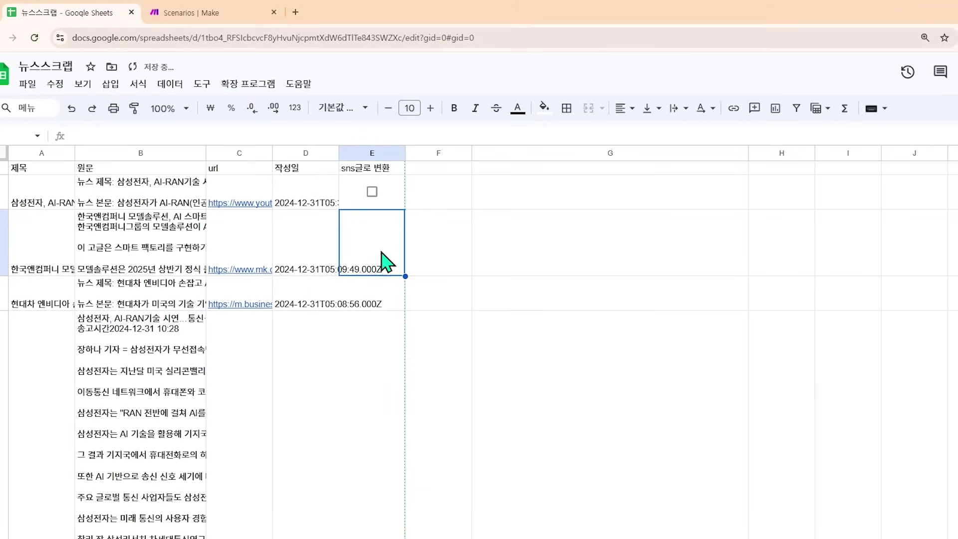
{"action": "scroll", "coordinate": [384, 239], "scroll_direction": "down", "scroll_amount": 5}
{"action": "left_click", "coordinate": [374, 504]}
{"action": "key", "text": "ctrl+shift+Up"}
{"action": "key", "text": "ctrl+v"}
- Enter the headers 링크드인 in F1 and 트위터 in G1, and make column G narrower
{"action": "left_click", "coordinate": [424, 165]}
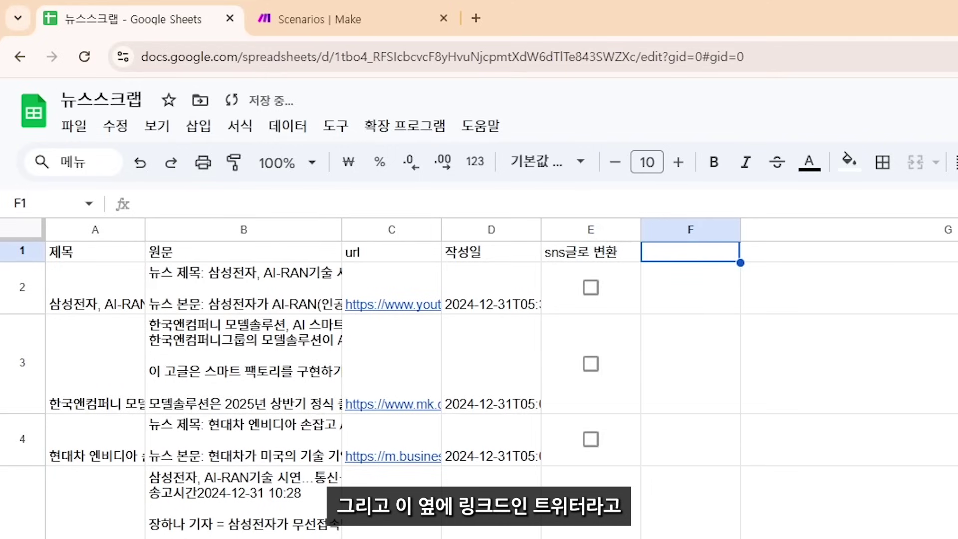
{"action": "type", "text": "링크드인"}
{"action": "key", "text": "Return"}
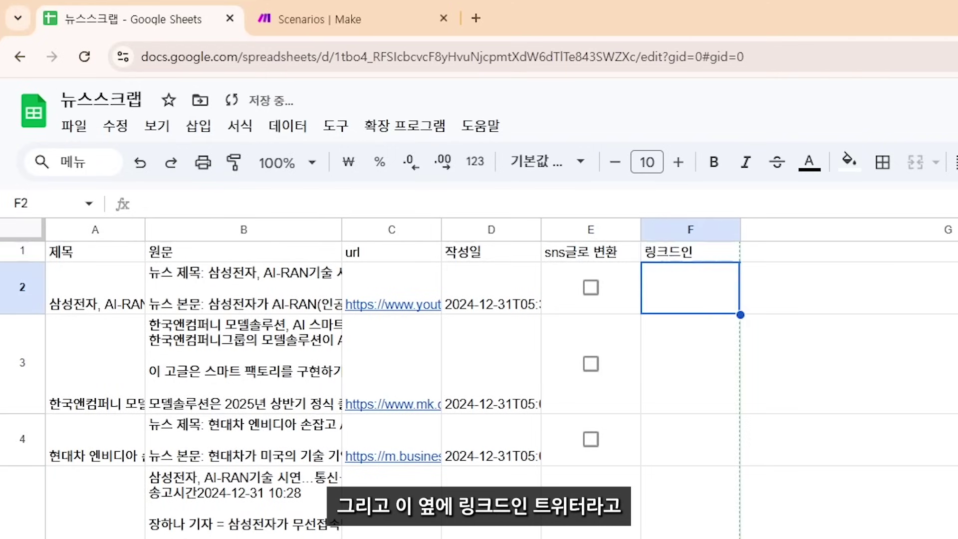
{"action": "left_click", "coordinate": [848, 252]}
{"action": "type", "text": "ㅌ,트위터"}
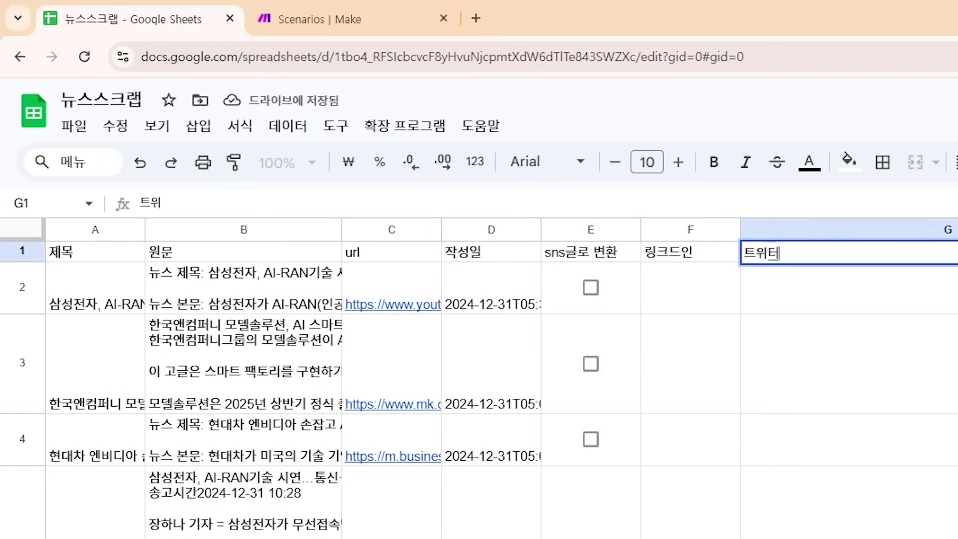
{"action": "key", "text": "Return"}
{"action": "left_click_drag", "start_coordinate": [752, 153], "coordinate": [564, 153]}
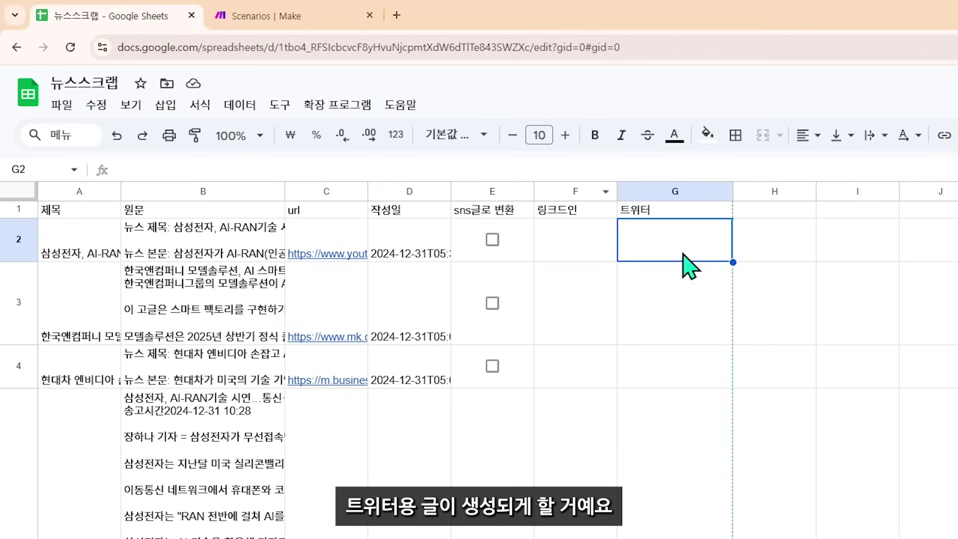
- Enter the header 발행 in cell H1
{"action": "left_click", "coordinate": [763, 210]}
{"action": "type", "text": "배"}
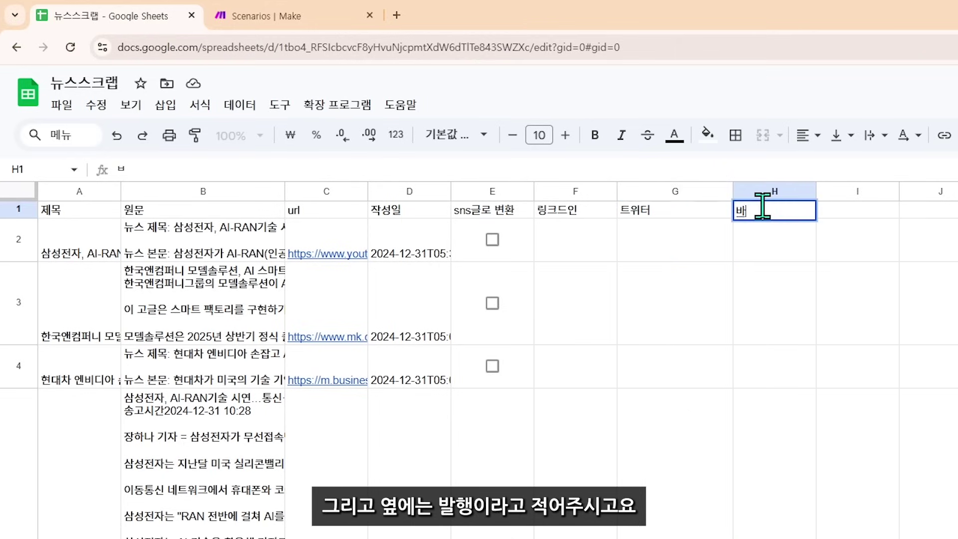
{"action": "type", "text": "행"}
{"action": "key", "text": "Return"}
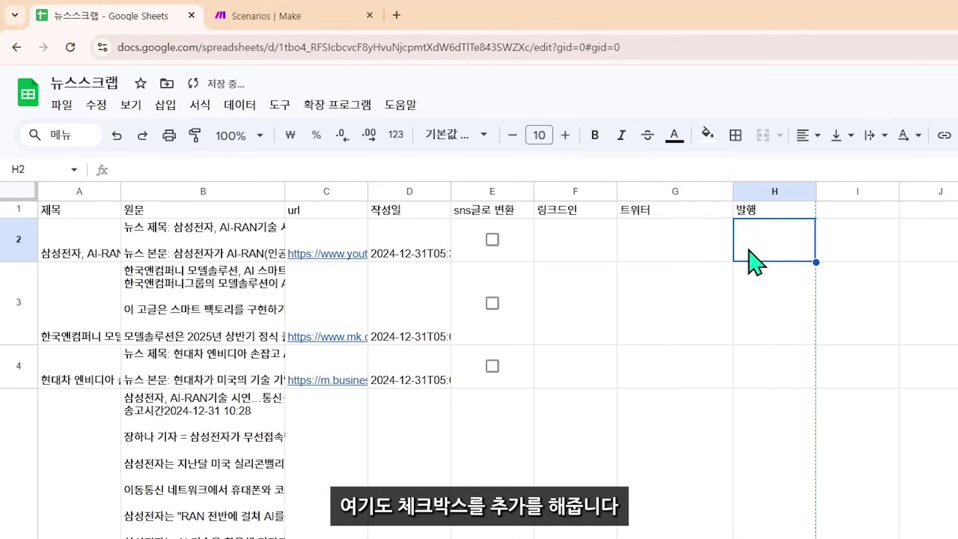
- Copy the checkbox from the sns글로 변환 column into all the news rows of the 발행 column
{"action": "left_click", "coordinate": [524, 250]}
{"action": "key", "text": "ctrl+c"}
{"action": "left_click", "coordinate": [753, 257]}
{"action": "key", "text": "ctrl+v"}
{"action": "scroll", "coordinate": [763, 349], "scroll_direction": "down", "scroll_amount": 7}
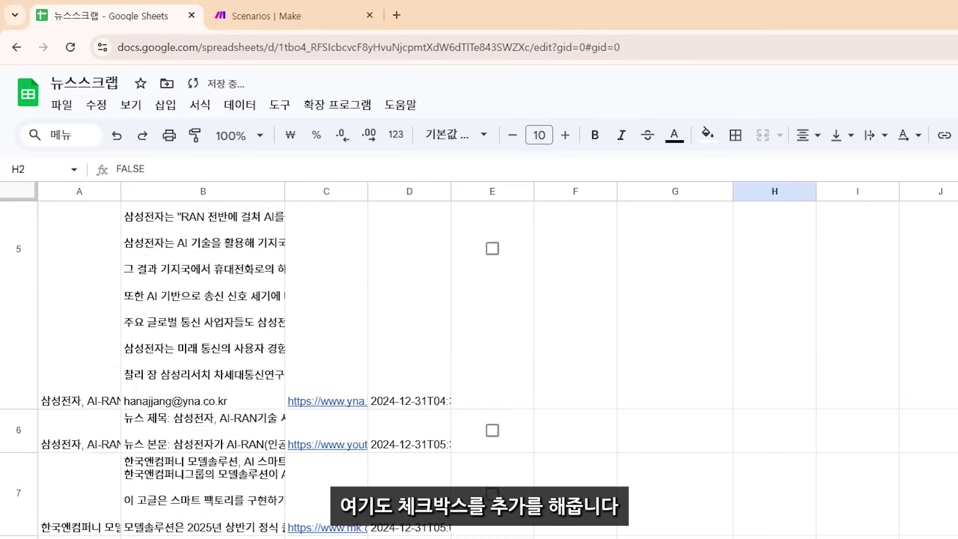
{"action": "left_click", "coordinate": [773, 528]}
{"action": "scroll", "coordinate": [763, 349], "scroll_direction": "up", "scroll_amount": 5}
{"action": "left_click", "coordinate": [758, 252], "text": "shift"}
{"action": "key", "text": "ctrl+v"}
{"action": "left_click", "coordinate": [758, 280]}
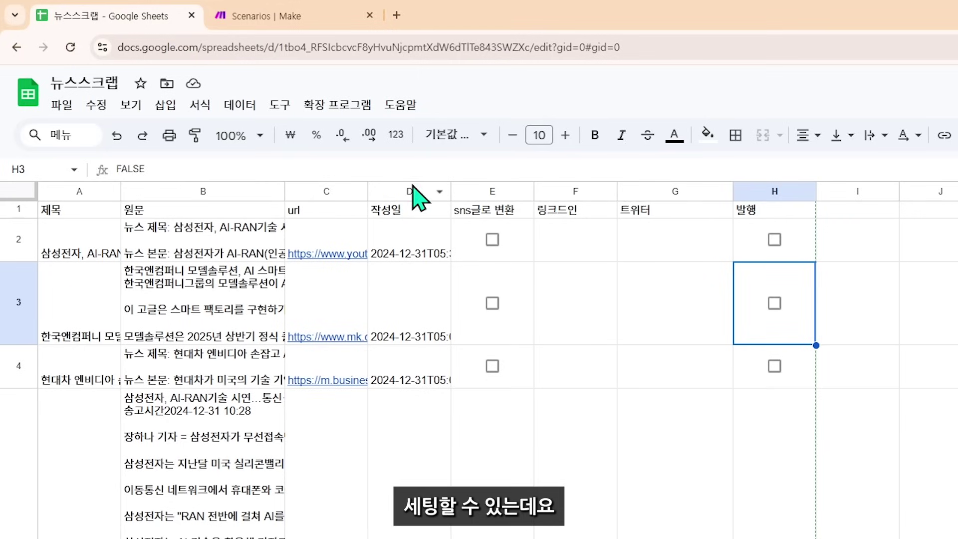
- Search the add-on marketplace for "make", view the Make for Google Sheets page, and close the marketplace
{"action": "left_click", "coordinate": [362, 105]}
{"action": "mouse_move", "coordinate": [382, 133]}
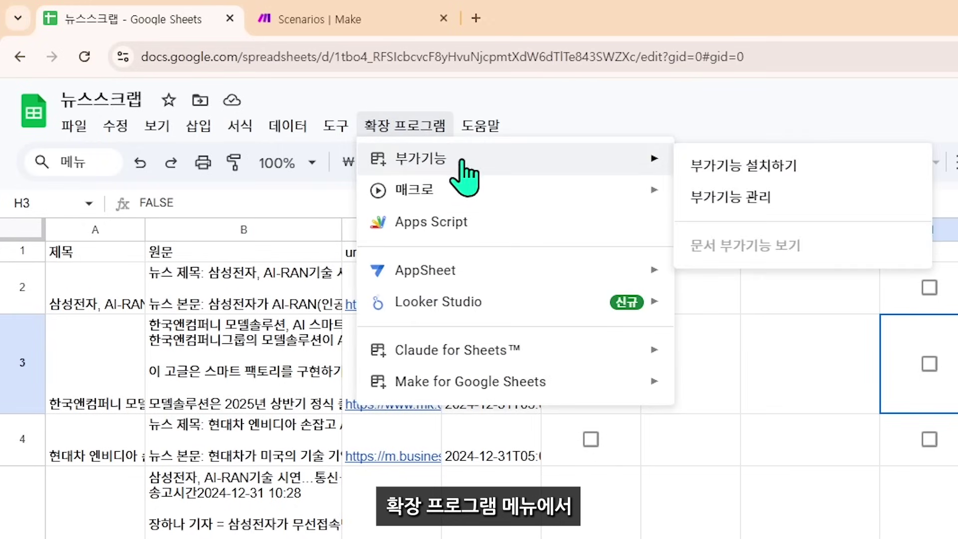
{"action": "left_click", "coordinate": [744, 168]}
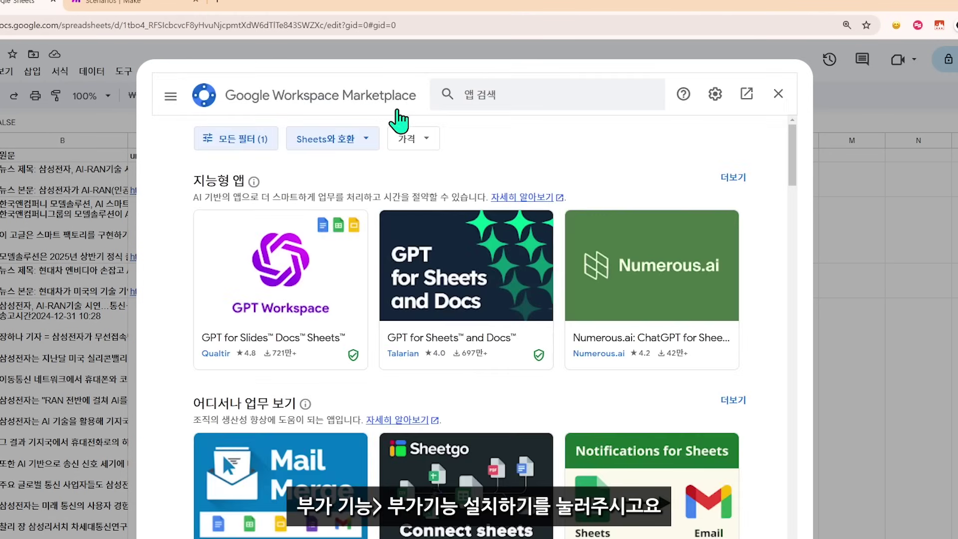
{"action": "type", "text": "make"}
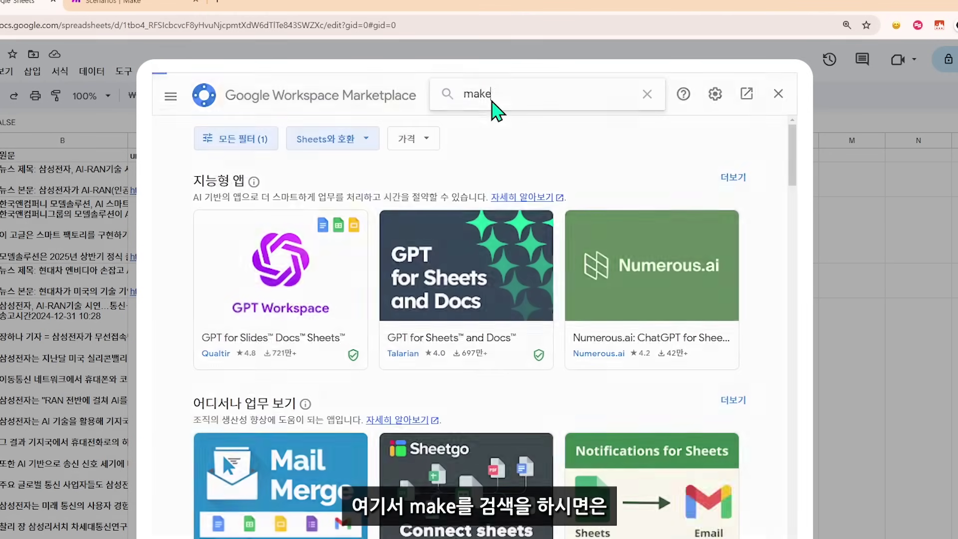
{"action": "key", "text": "Return"}
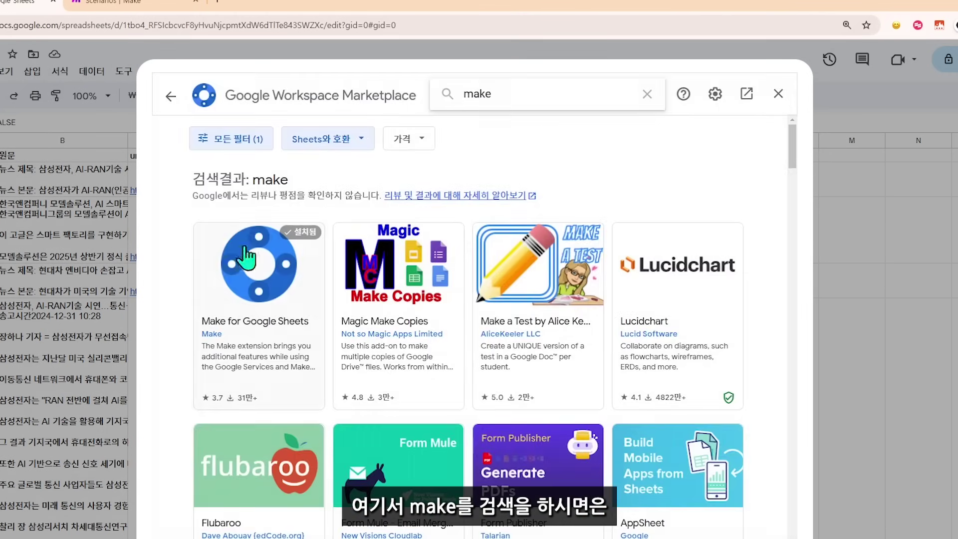
{"action": "left_click", "coordinate": [299, 313]}
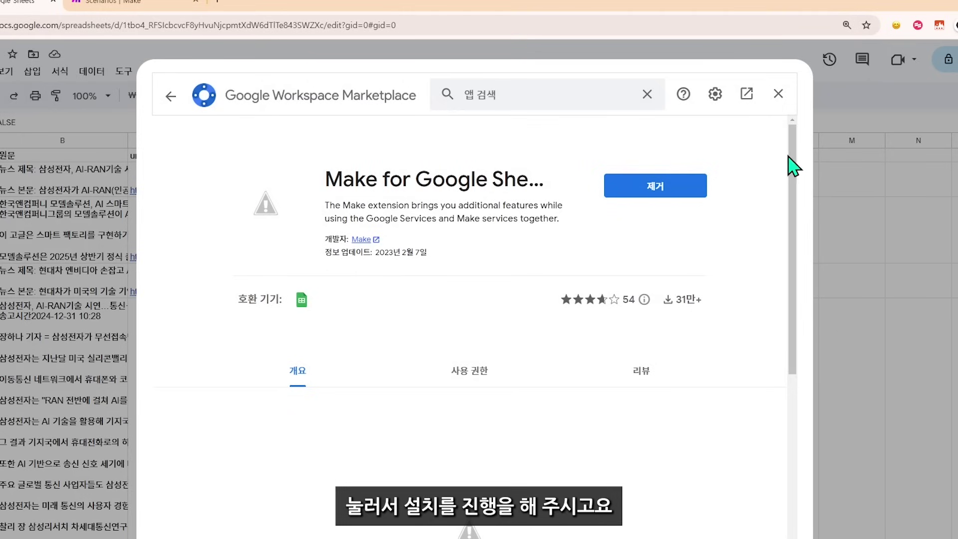
{"action": "left_click", "coordinate": [778, 93]}
- Switch to Make and create a new scenario with the Google Sheets Watch Changes module as its trigger
{"action": "left_click", "coordinate": [95, 2]}
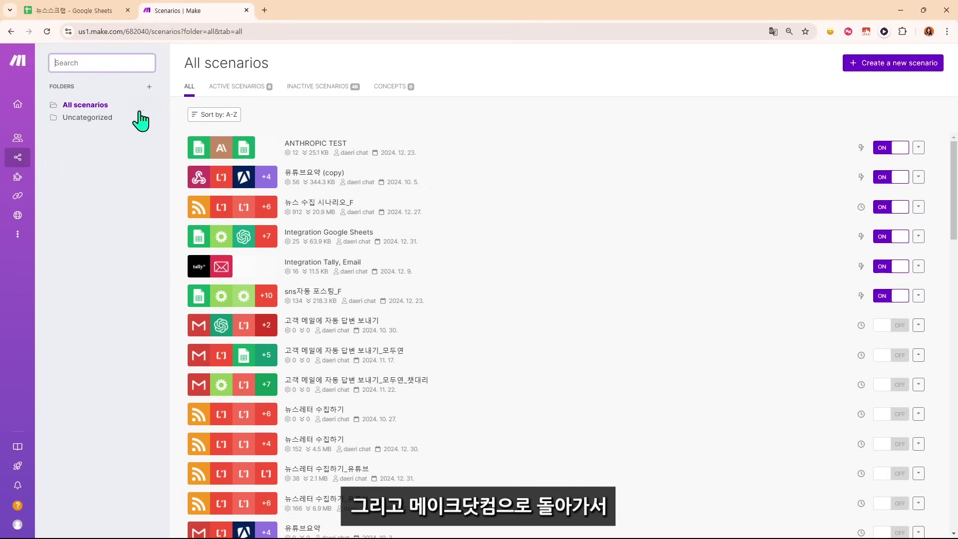
{"action": "left_click", "coordinate": [892, 69]}
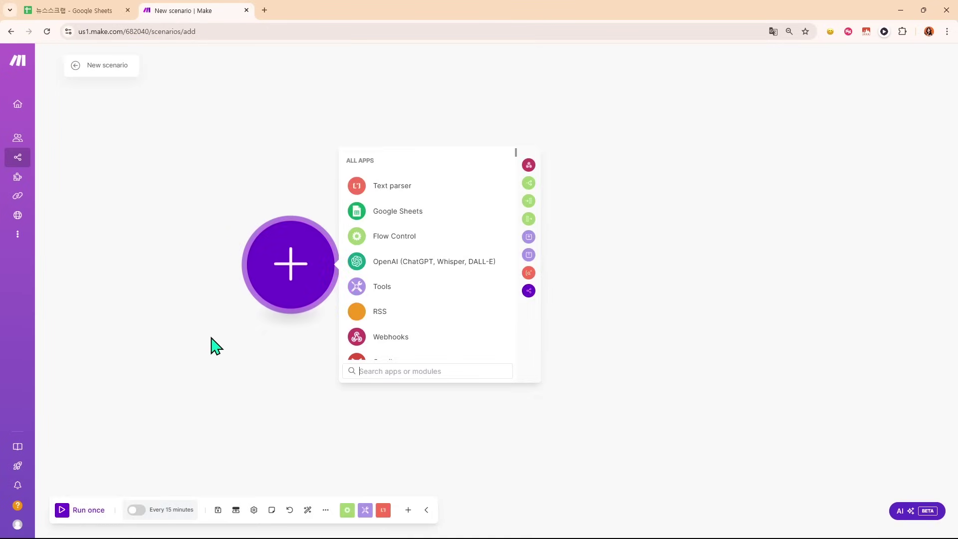
{"action": "left_click", "coordinate": [507, 222]}
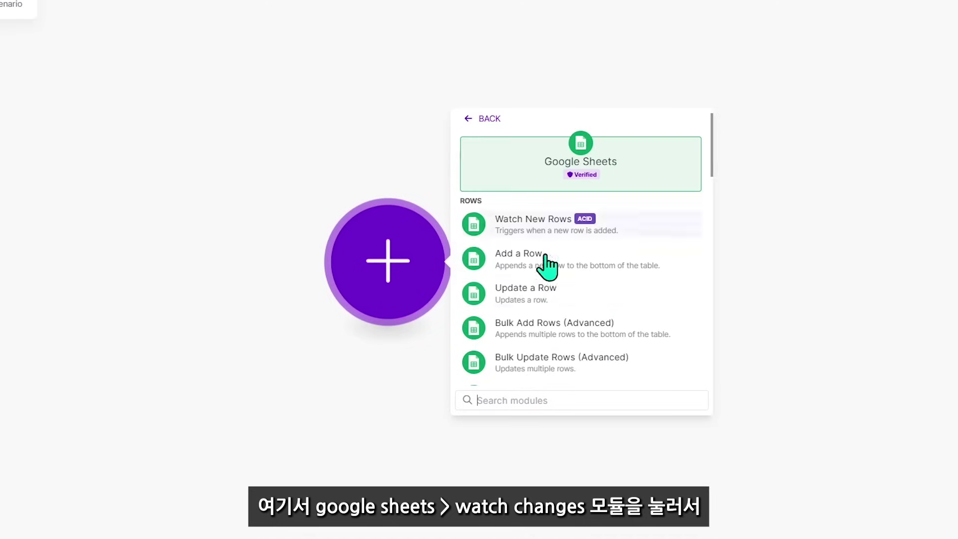
{"action": "scroll", "coordinate": [530, 295], "scroll_direction": "down", "scroll_amount": 5}
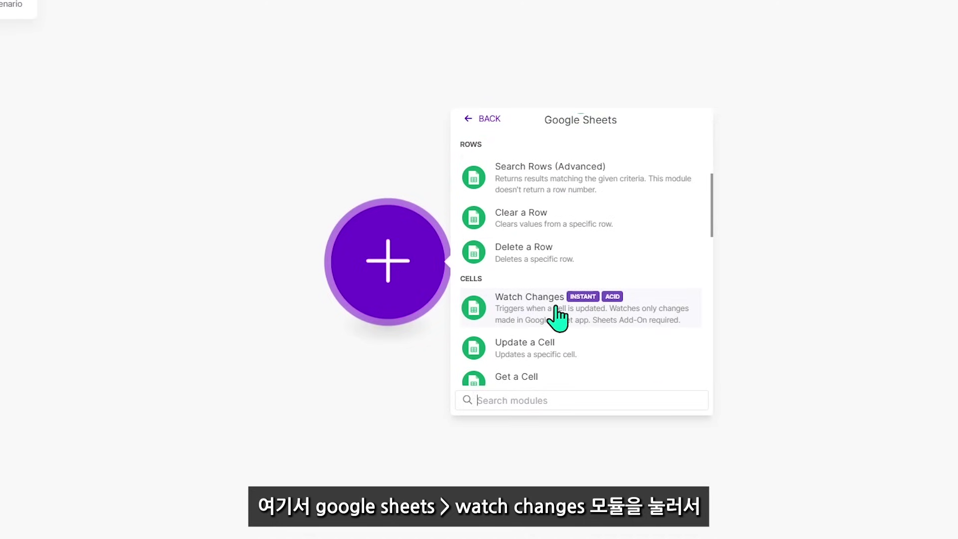
{"action": "left_click", "coordinate": [547, 320]}
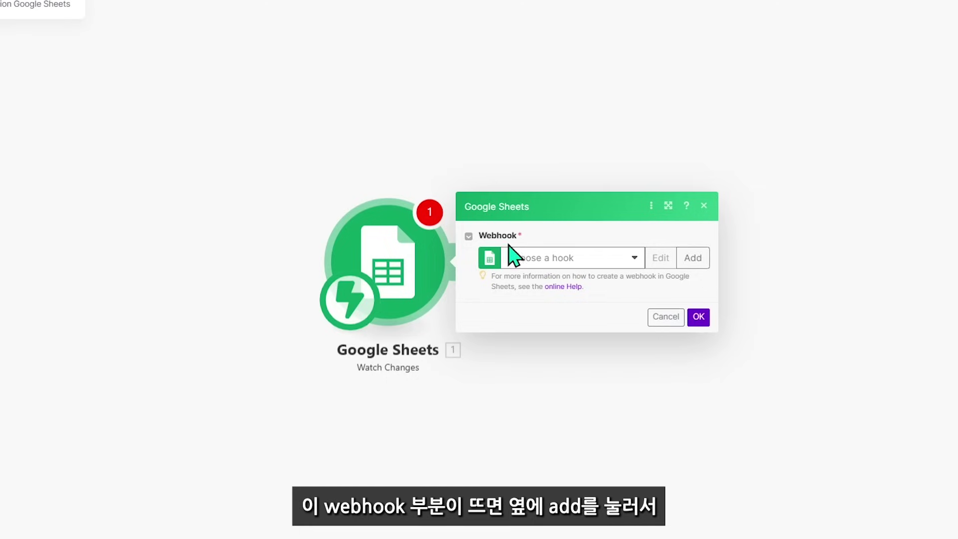
- Create a webhook named My Edit webhook for the Watch Changes module and copy its address
{"action": "left_click", "coordinate": [693, 259]}
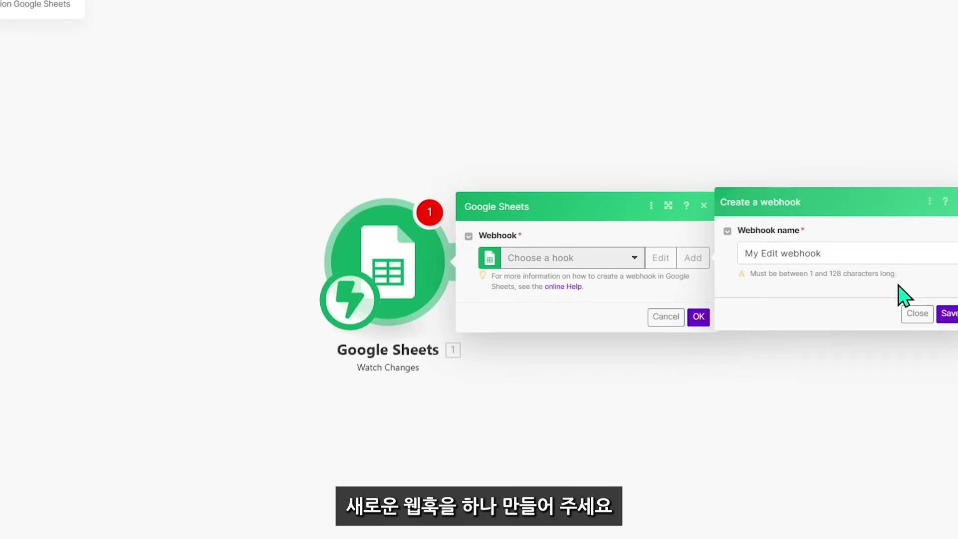
{"action": "left_click", "coordinate": [947, 314]}
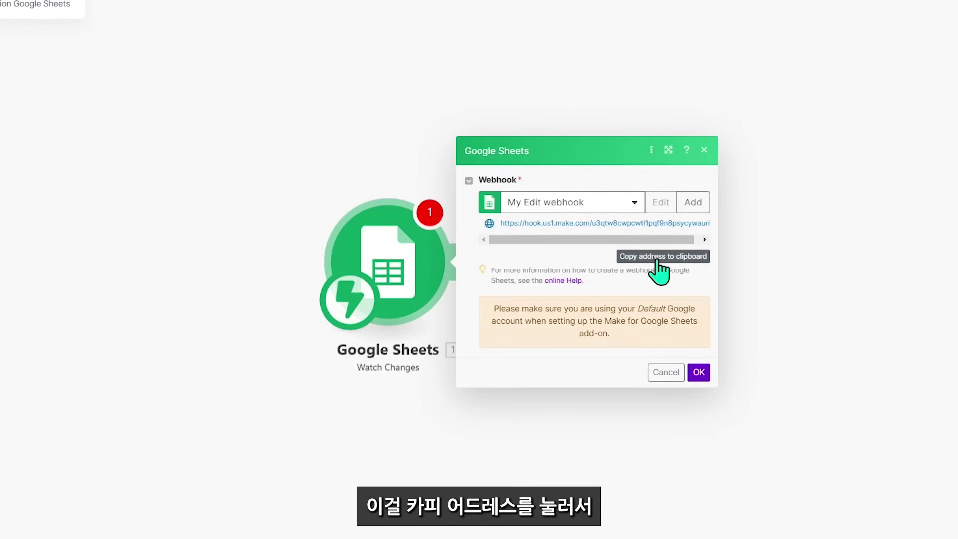
{"action": "left_click", "coordinate": [657, 257]}
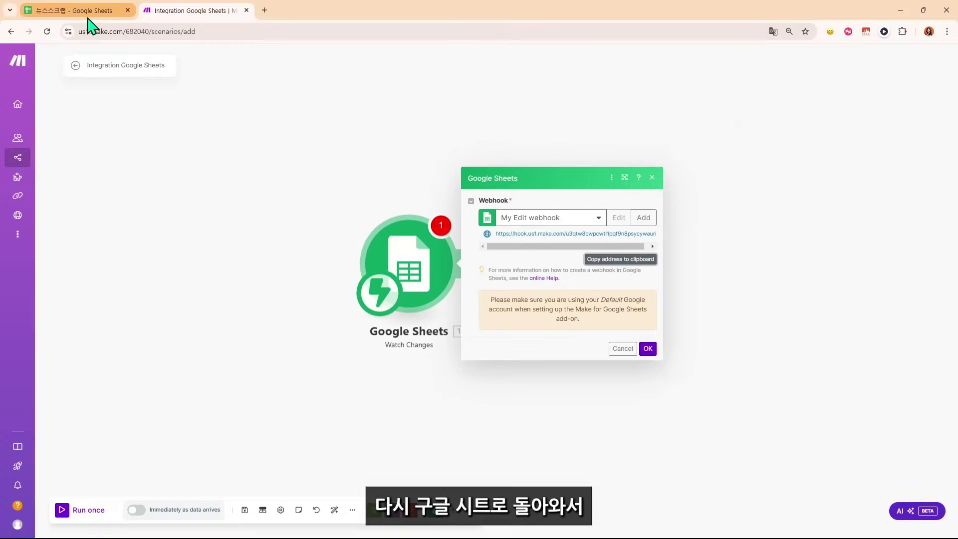
- Switch to Google Sheets and replace the Watch Changes webhook URL in the Make extension settings with the copied address, then save
{"action": "left_click", "coordinate": [88, 15]}
{"action": "left_click", "coordinate": [220, 71]}
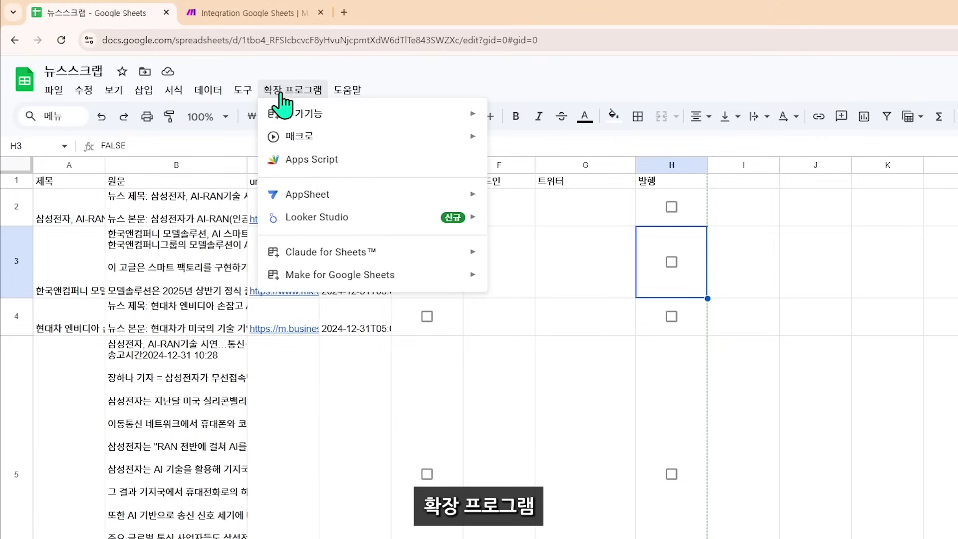
{"action": "mouse_move", "coordinate": [233, 210]}
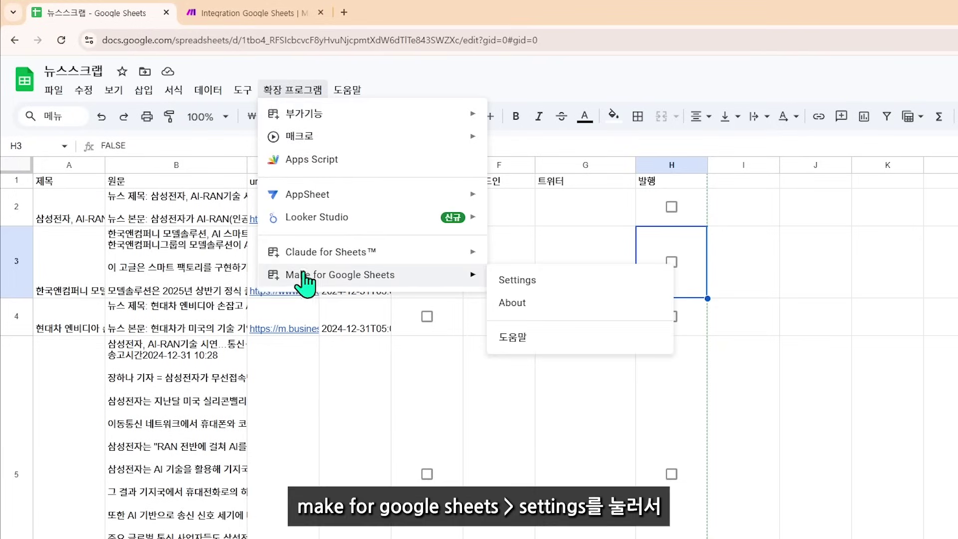
{"action": "left_click", "coordinate": [512, 280]}
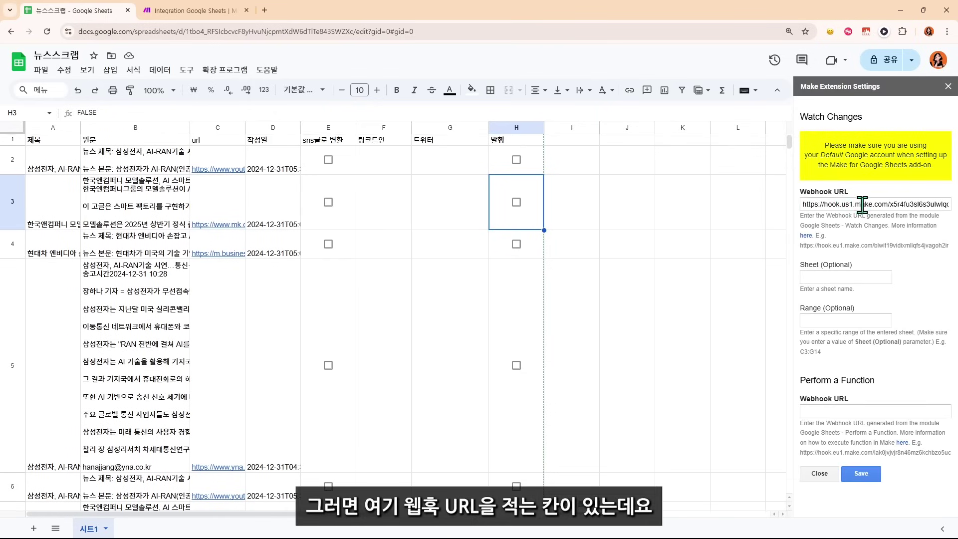
{"action": "left_click", "coordinate": [855, 203]}
{"action": "key", "text": "ctrl+a"}
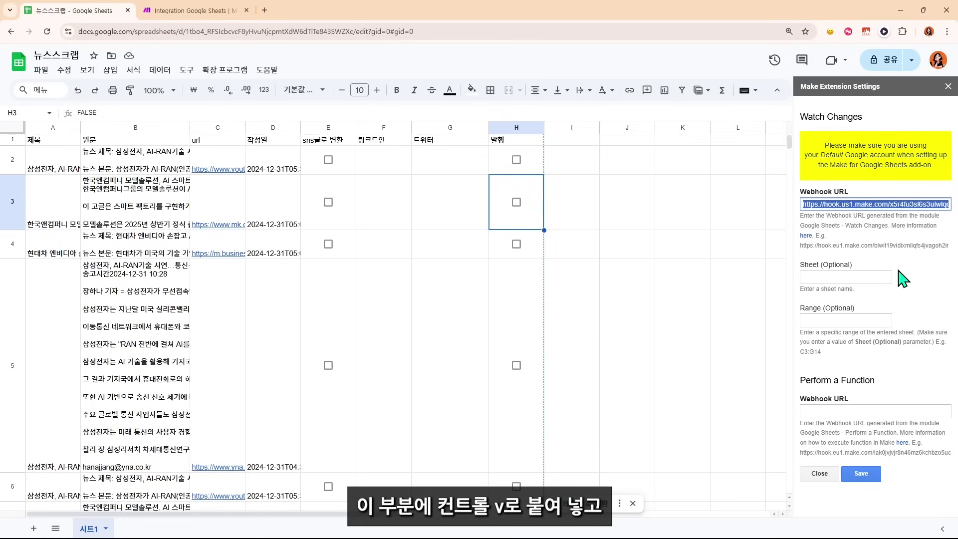
{"action": "key", "text": "ctrl+v"}
{"action": "left_click", "coordinate": [874, 472]}
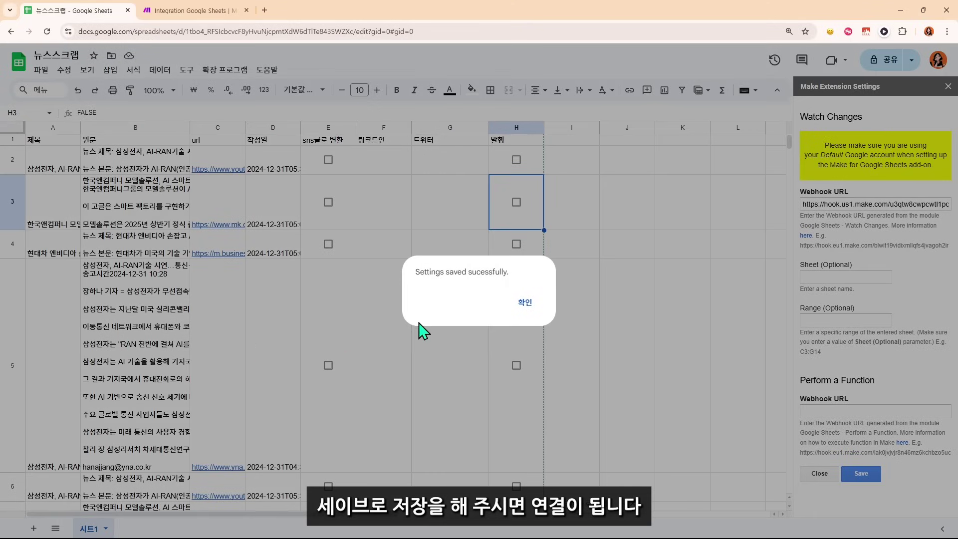
{"action": "left_click", "coordinate": [525, 302]}
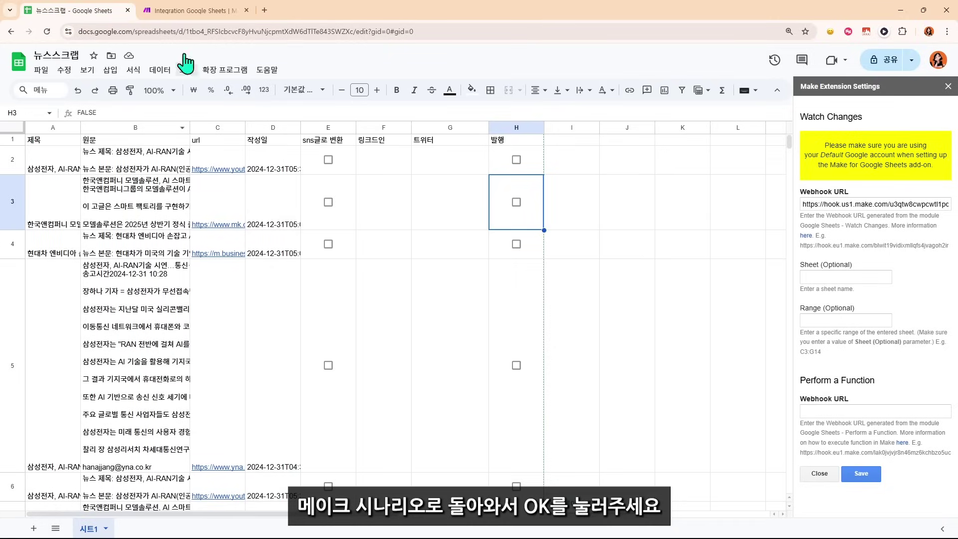
- Switch to Make, confirm the Watch Changes module's settings, and run the scenario once
{"action": "left_click", "coordinate": [194, 11]}
{"action": "left_click", "coordinate": [647, 348]}
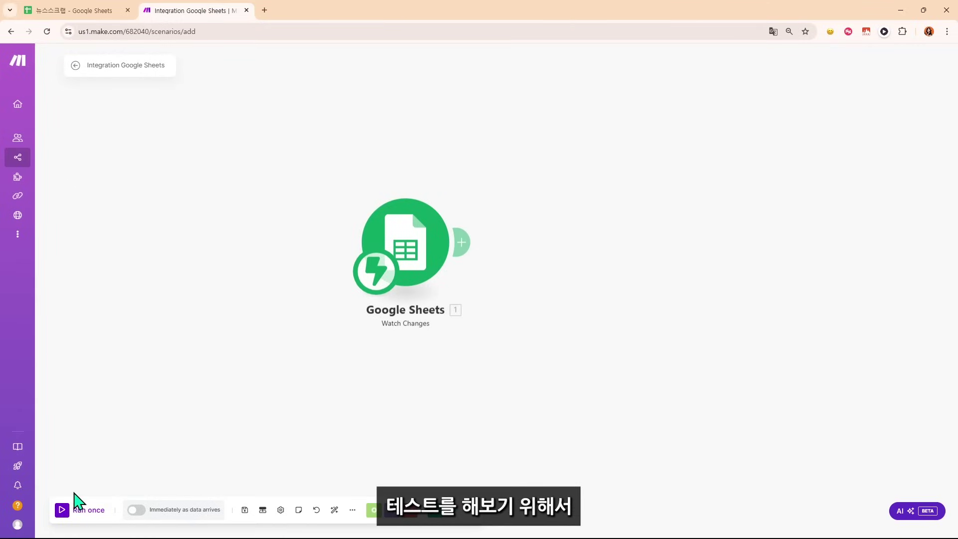
{"action": "left_click", "coordinate": [63, 514]}
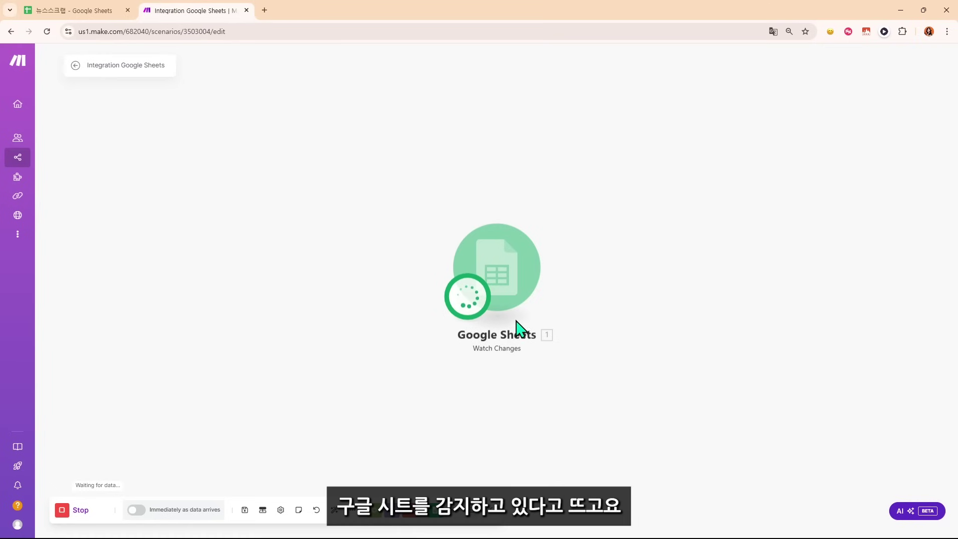
- Switch to Google Sheets and tick the sns글로 변환 checkbox in row 2 to test the trigger
{"action": "left_click", "coordinate": [69, 12]}
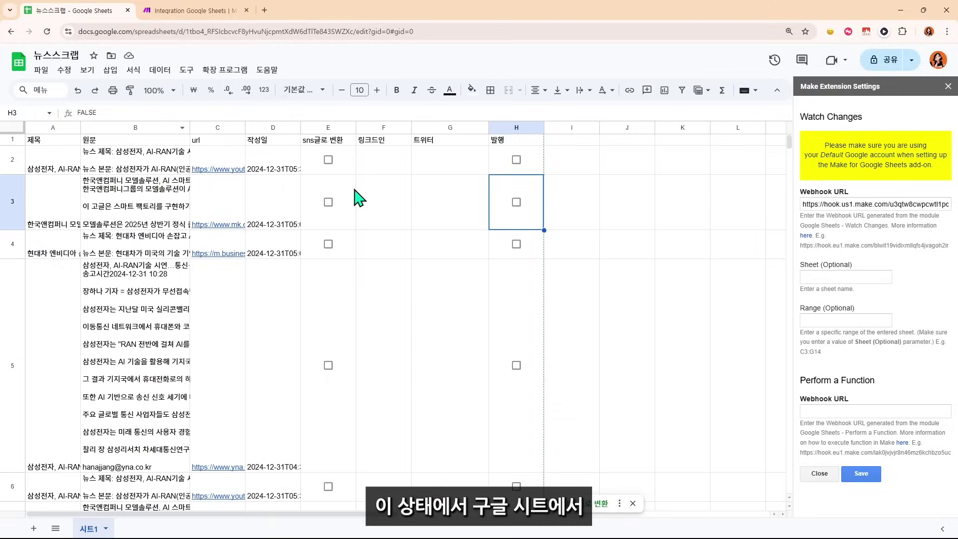
{"action": "left_click", "coordinate": [328, 161]}
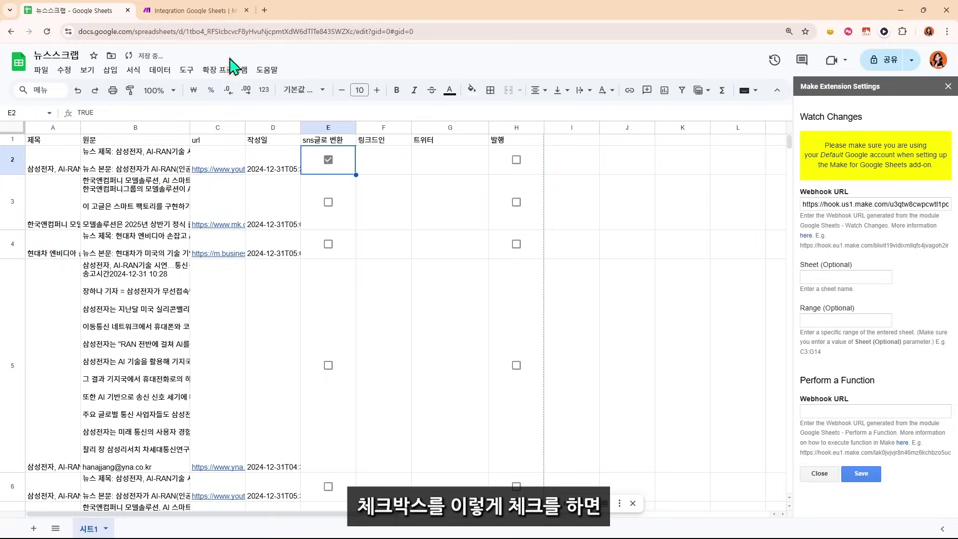
- Switch to Make and examine the Watch Changes output bundle, including the old value, new value and cell range details
{"action": "left_click", "coordinate": [189, 10]}
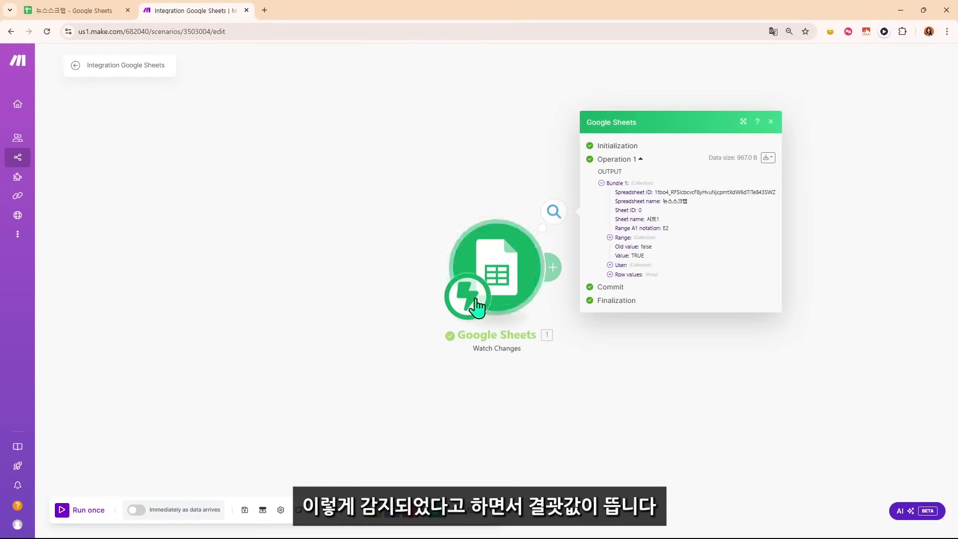
{"action": "left_click_drag", "start_coordinate": [608, 355], "coordinate": [378, 397]}
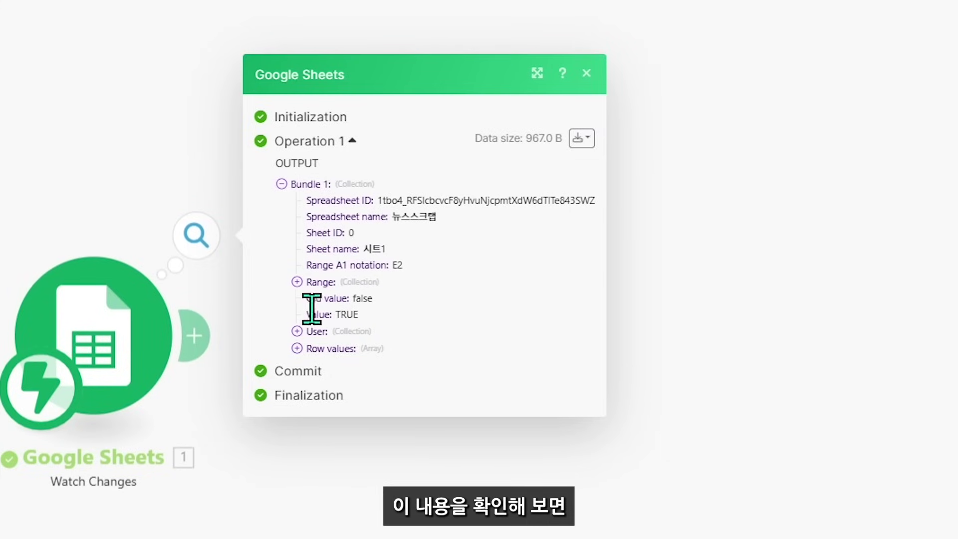
{"action": "double_click", "coordinate": [310, 298]}
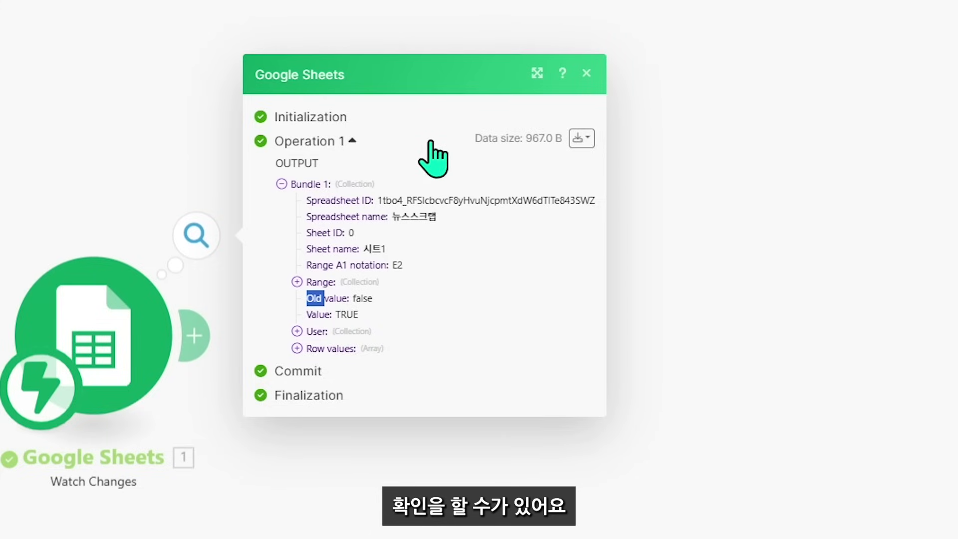
{"action": "left_click", "coordinate": [297, 282]}
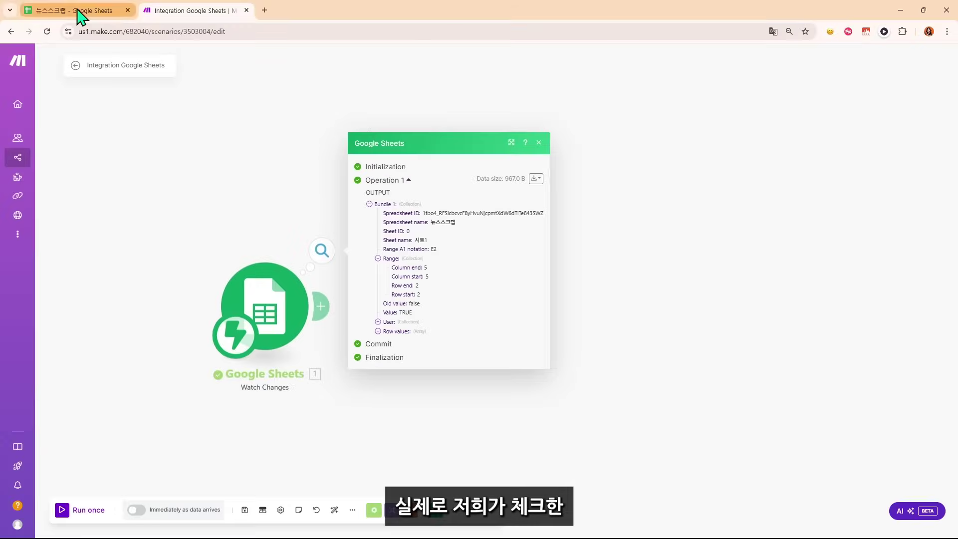
- Switch to Google Sheets, check the ticked checkbox's row and column against the reported range, and return to Make
{"action": "left_click", "coordinate": [80, 15]}
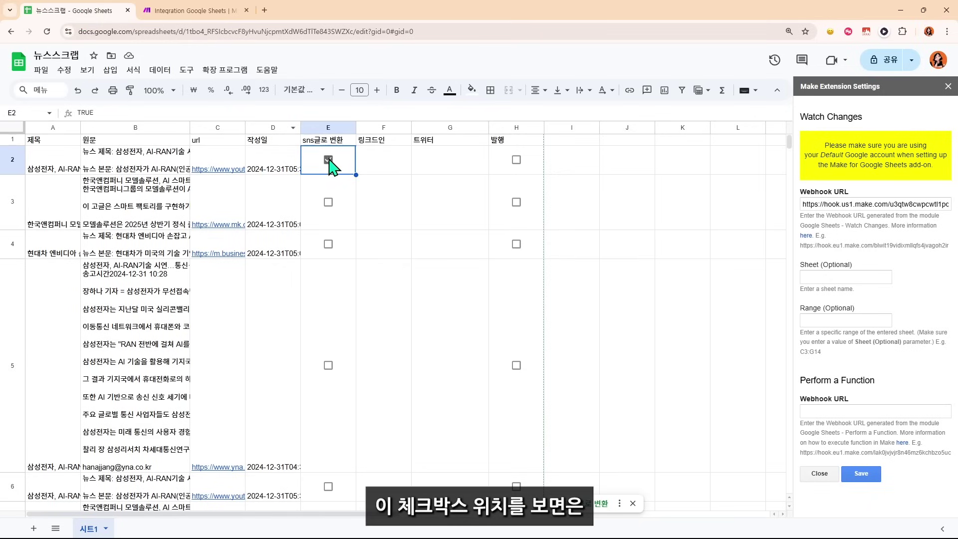
{"action": "left_click", "coordinate": [15, 168]}
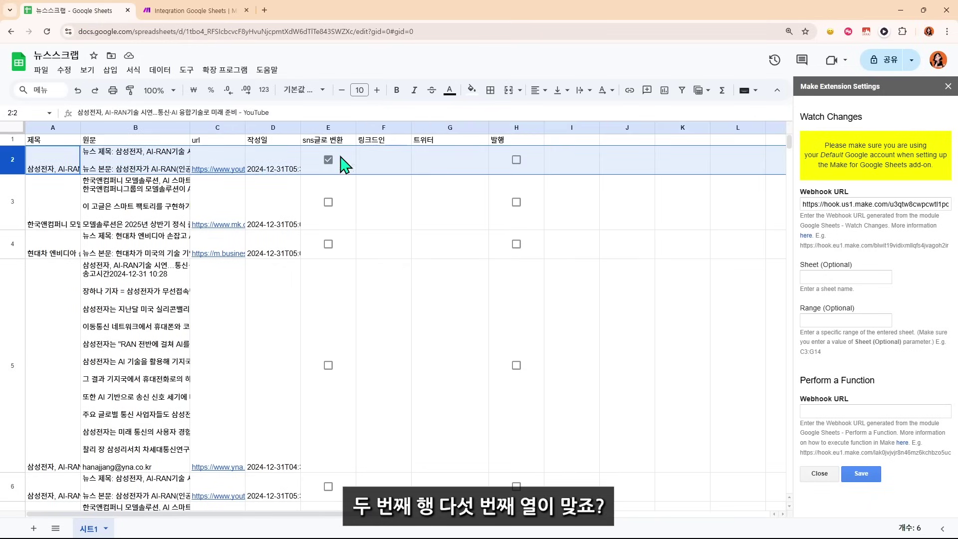
{"action": "left_click", "coordinate": [330, 127]}
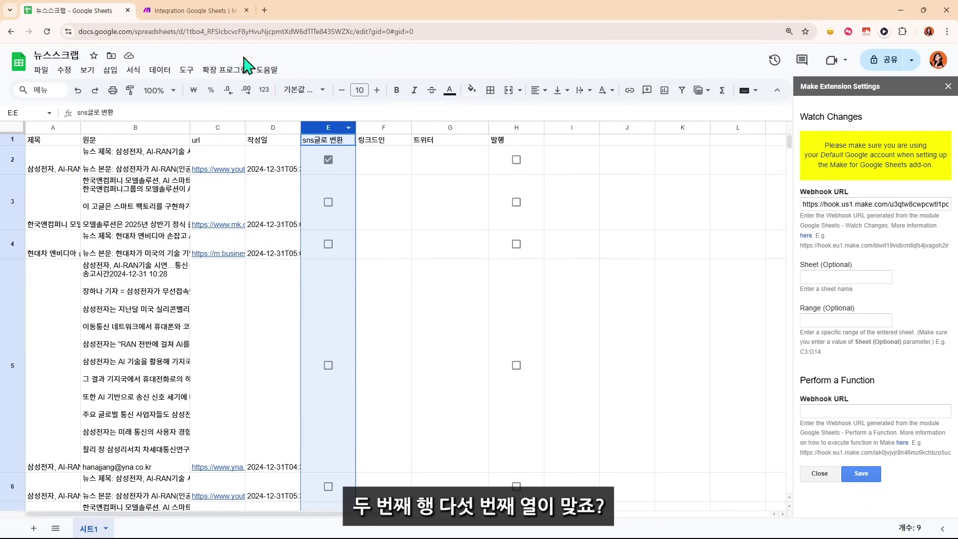
{"action": "left_click", "coordinate": [208, 10]}
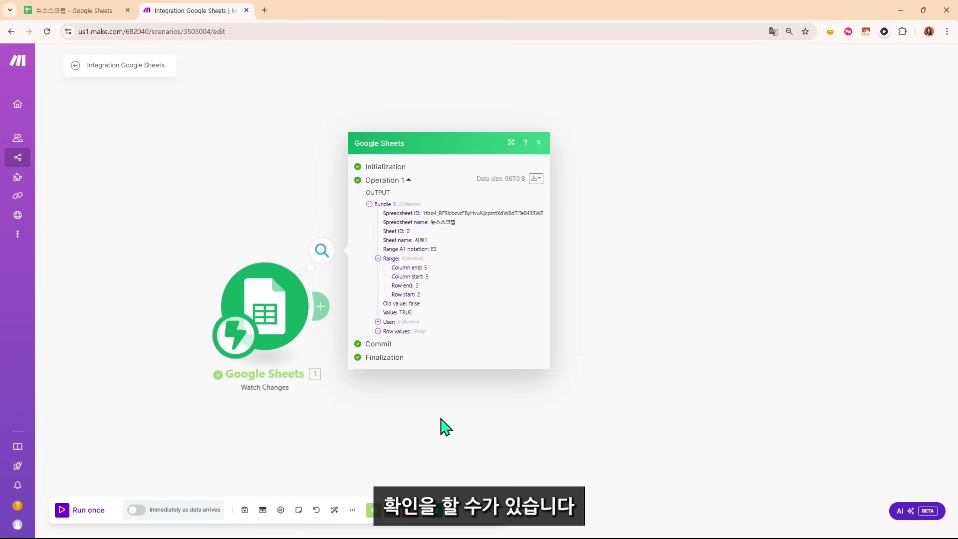
- Add a Flow Control Router after the Google Sheets Watch Changes module
{"action": "left_click_drag", "start_coordinate": [444, 424], "coordinate": [355, 369]}
{"action": "left_click_drag", "start_coordinate": [224, 398], "coordinate": [268, 395]}
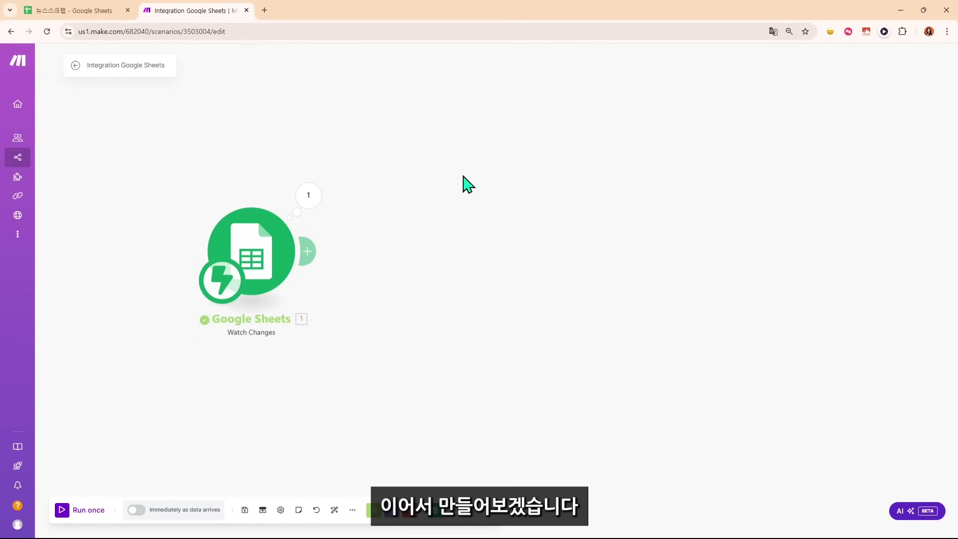
{"action": "left_click", "coordinate": [267, 250]}
{"action": "scroll", "coordinate": [521, 269], "scroll_direction": "down", "scroll_amount": 1}
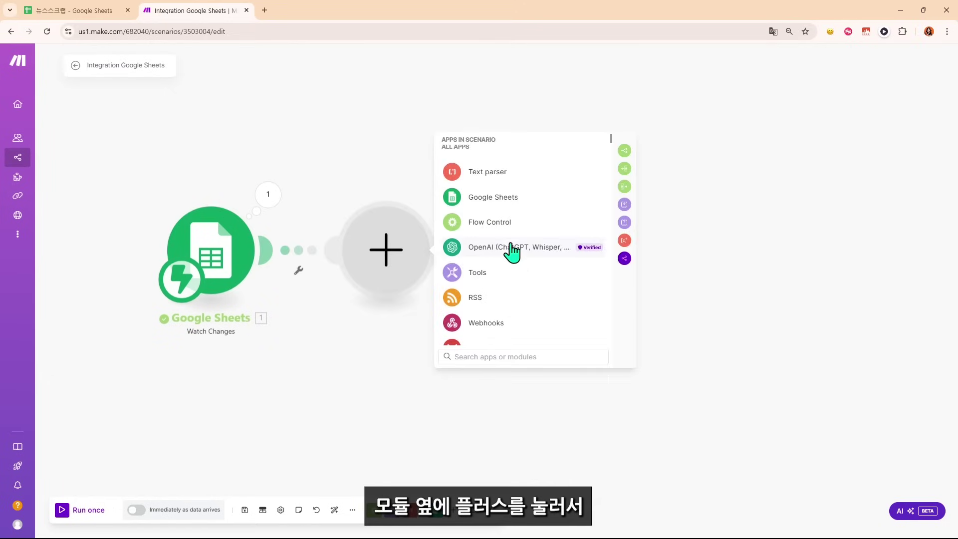
{"action": "left_click", "coordinate": [485, 225]}
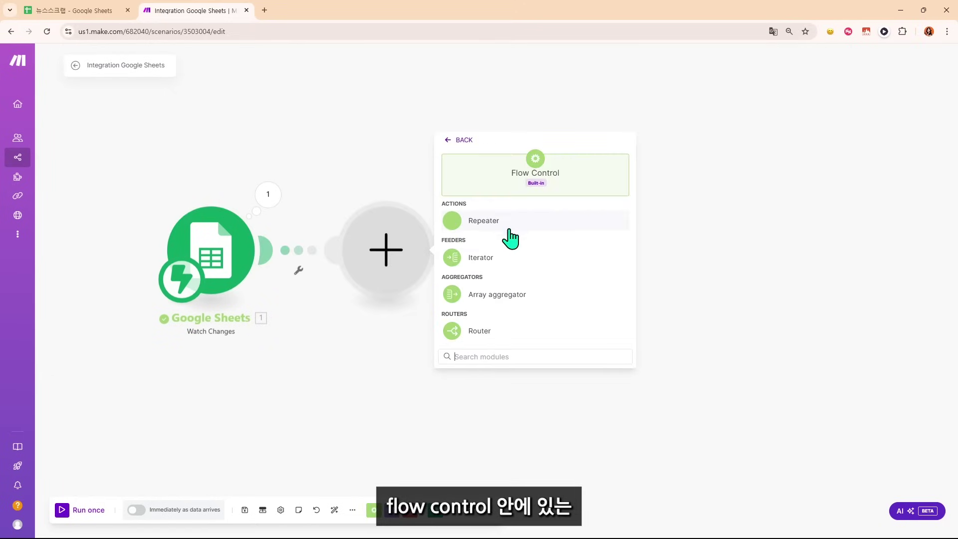
{"action": "left_click", "coordinate": [481, 332]}
{"action": "left_click_drag", "start_coordinate": [459, 346], "coordinate": [415, 353]}
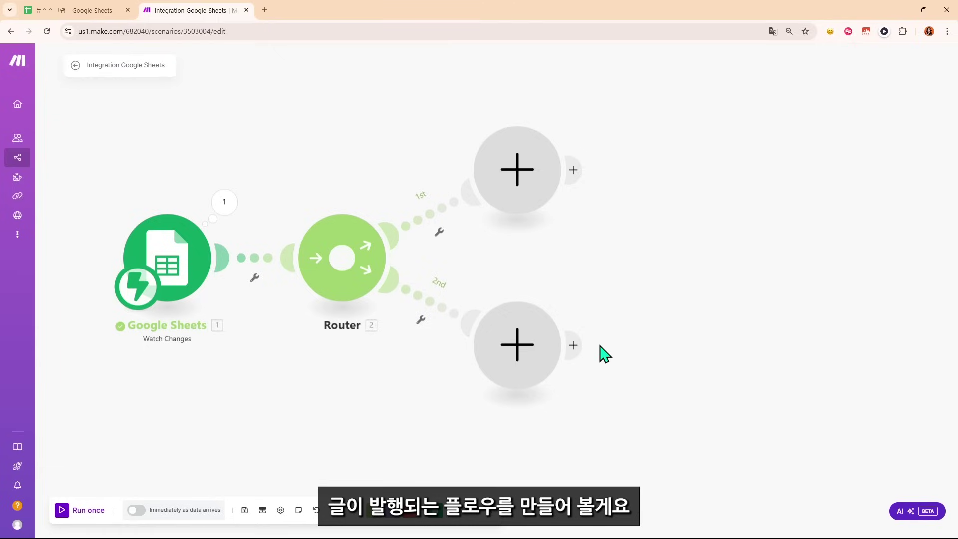
- Set up a filter on the router's first route with the condition Old value equal to false
{"action": "right_click", "coordinate": [425, 223]}
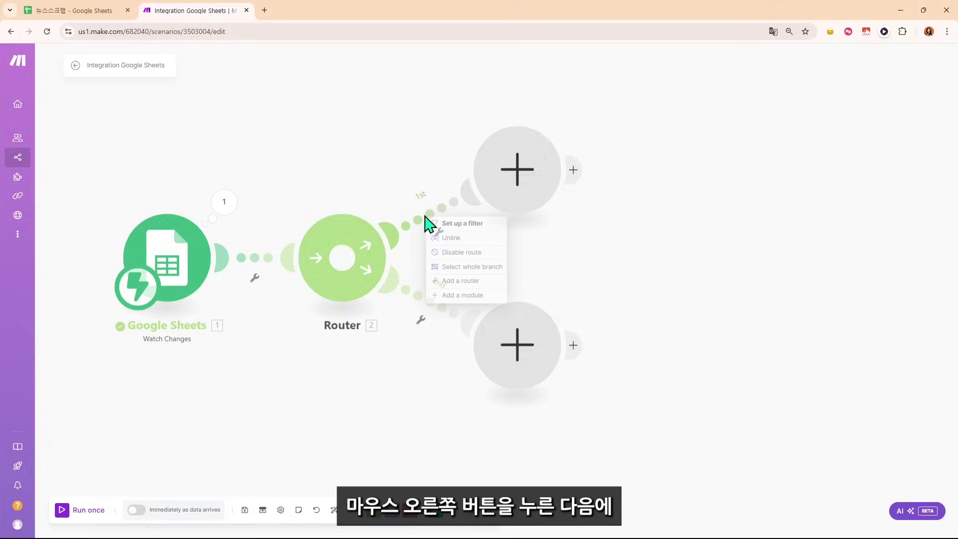
{"action": "left_click", "coordinate": [439, 221]}
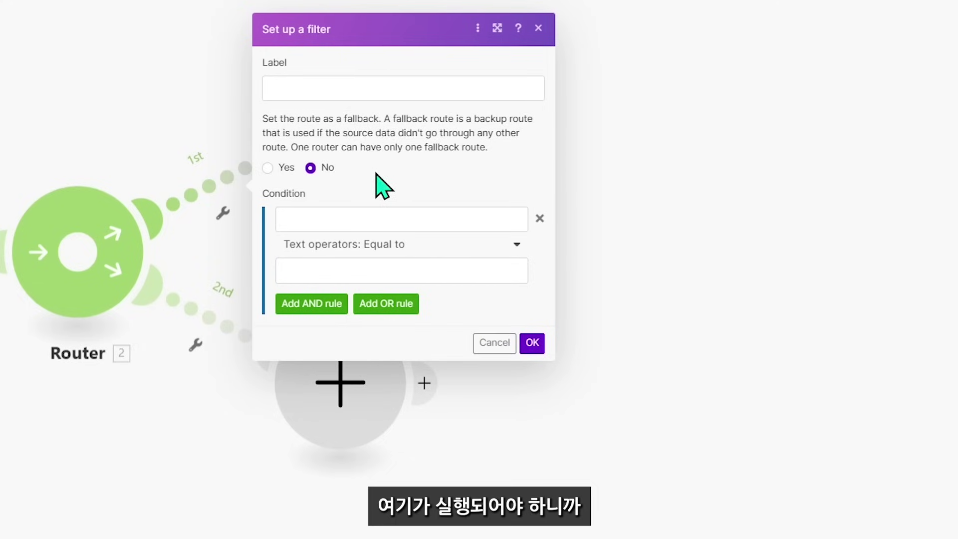
{"action": "left_click", "coordinate": [417, 279]}
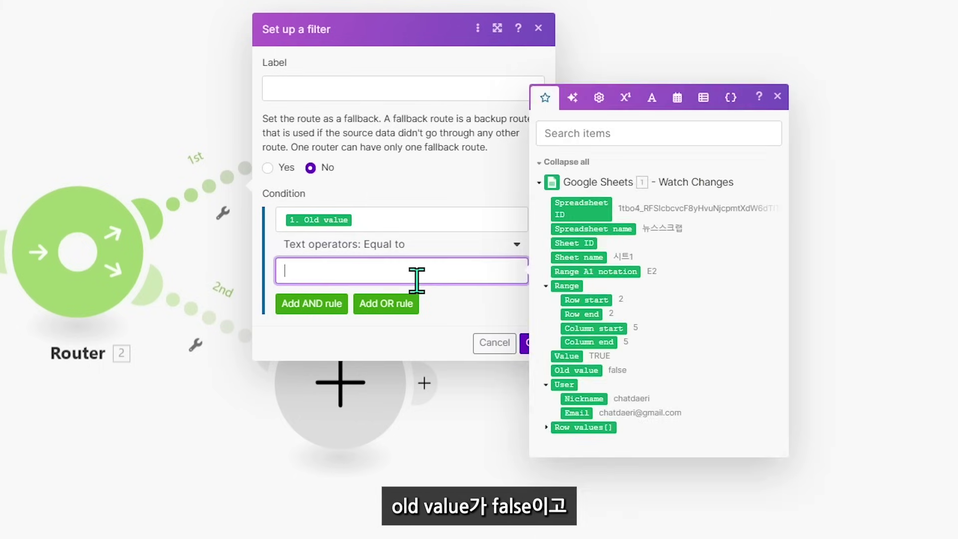
{"action": "type", "text": "fa;see"}
- Add an AND rule to the filter requiring Value to be equal to TRUE
{"action": "left_click", "coordinate": [319, 306]}
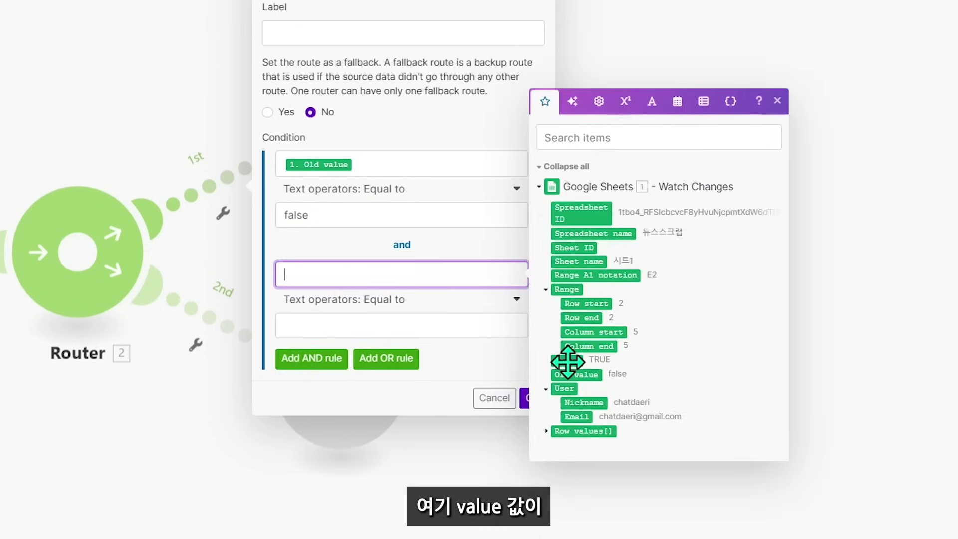
{"action": "left_click_drag", "start_coordinate": [568, 361], "coordinate": [402, 316]}
{"action": "left_click", "coordinate": [402, 327]}
{"action": "type", "text": "TRUE"}
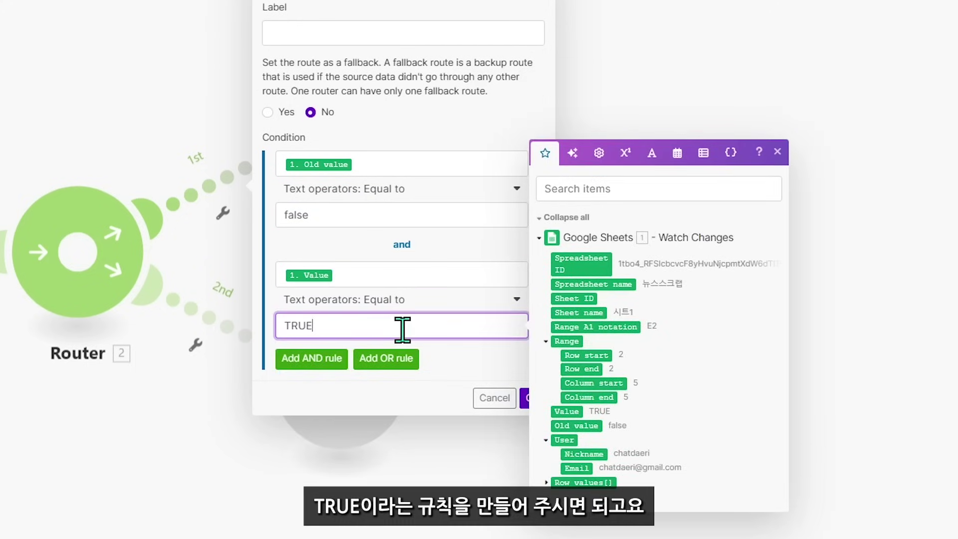
{"action": "left_click", "coordinate": [290, 394]}
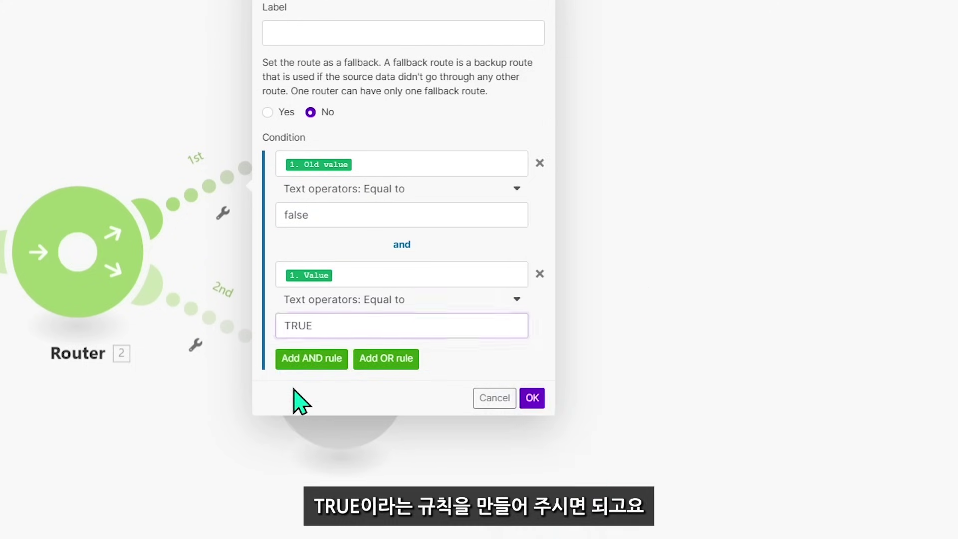
- Add an AND rule requiring Range: Column start equal to 5, checking the sns글로 변환 column's position in Google Sheets
{"action": "left_click", "coordinate": [311, 369]}
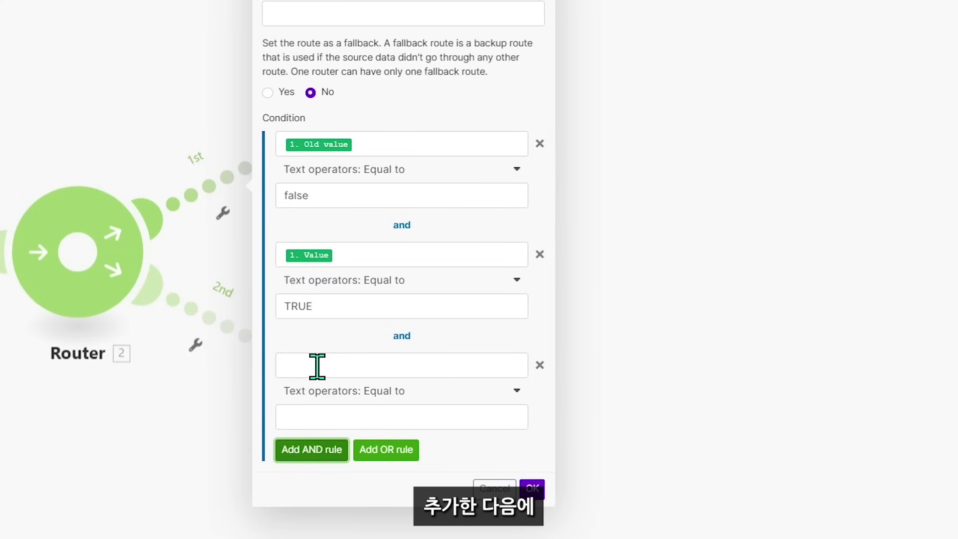
{"action": "left_click", "coordinate": [387, 366]}
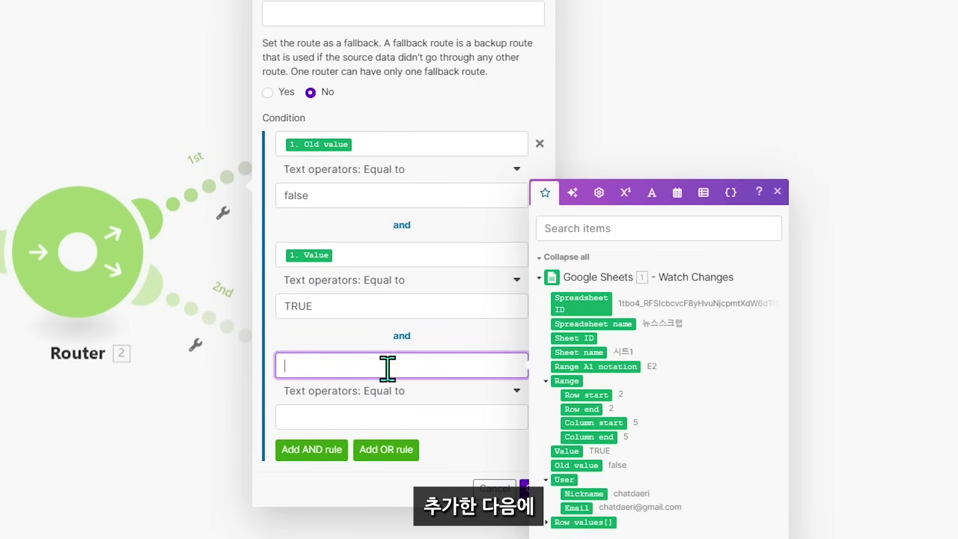
{"action": "left_click", "coordinate": [578, 424]}
{"action": "left_click", "coordinate": [424, 386]}
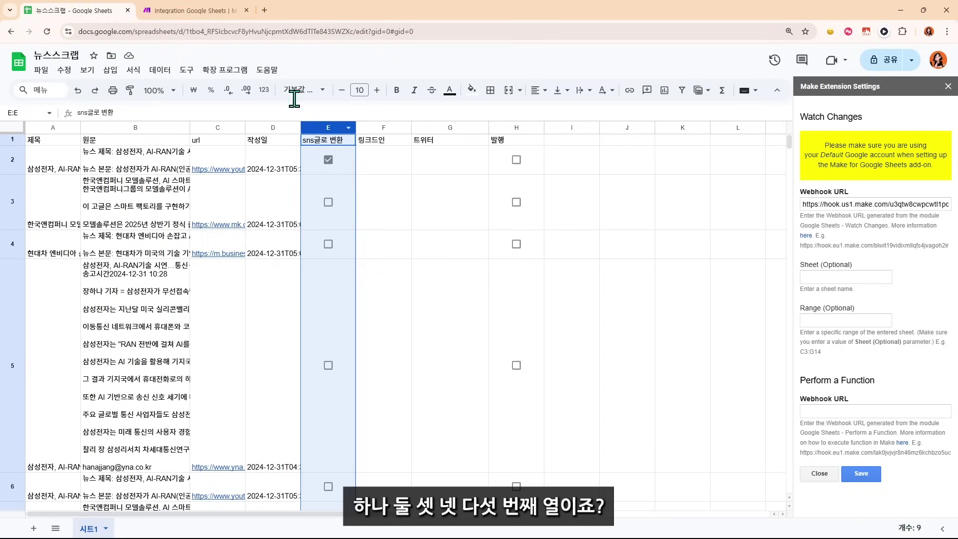
{"action": "left_click", "coordinate": [202, 10]}
{"action": "left_click", "coordinate": [499, 360]}
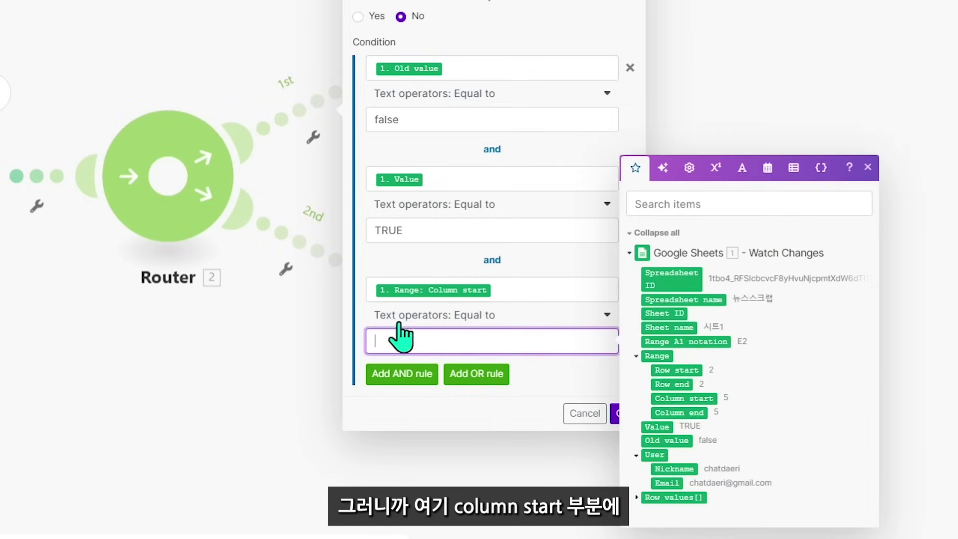
{"action": "type", "text": "5"}
{"action": "left_click", "coordinate": [531, 421]}
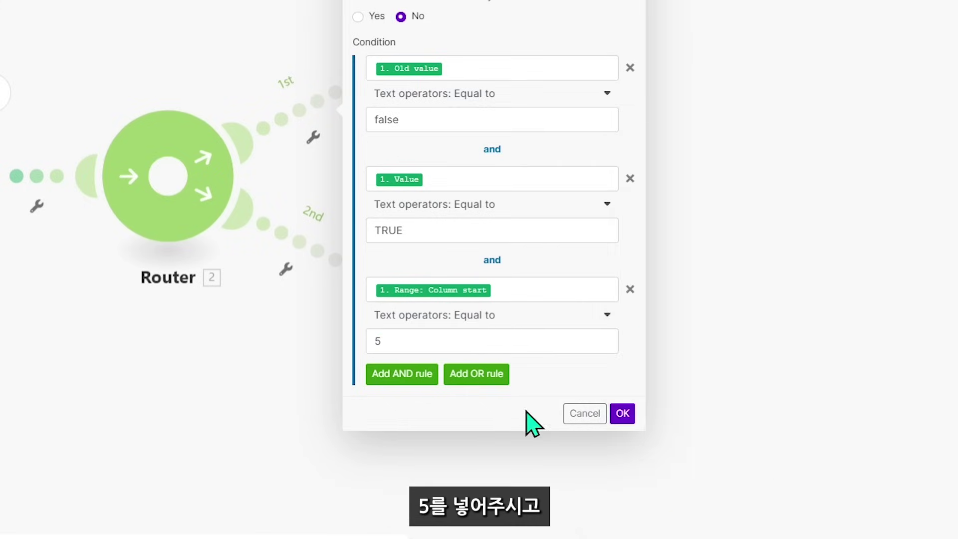
- Add an AND rule requiring Range: Column end equal to 5 and confirm the first route's filter
{"action": "left_click", "coordinate": [396, 378]}
{"action": "left_click", "coordinate": [451, 397]}
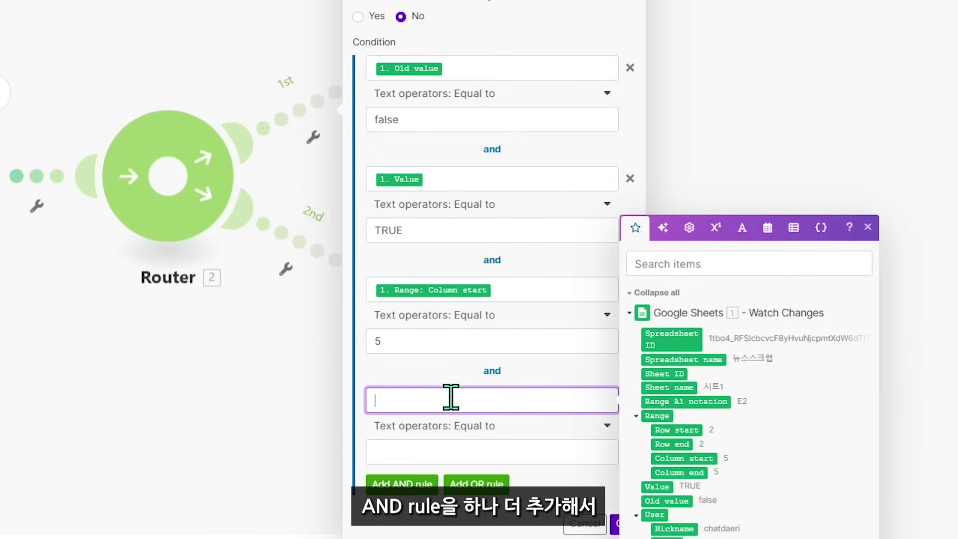
{"action": "left_click", "coordinate": [674, 472]}
{"action": "left_click", "coordinate": [498, 451]}
{"action": "type", "text": "5"}
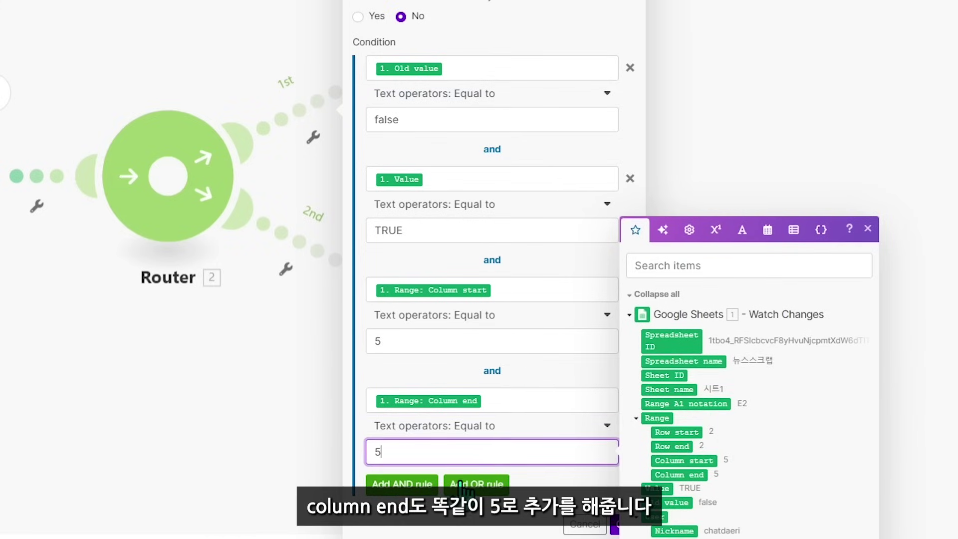
{"action": "left_click", "coordinate": [517, 524]}
{"action": "left_click", "coordinate": [619, 522]}
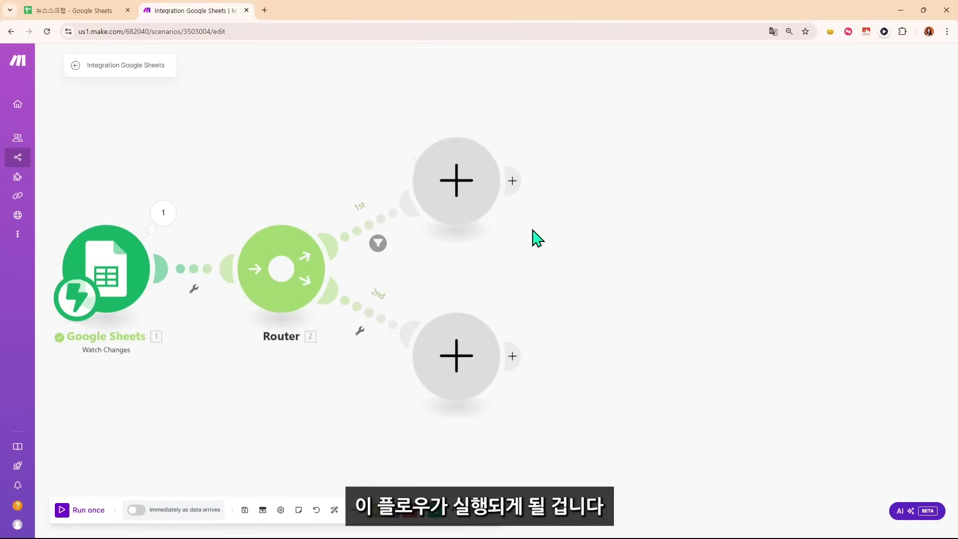
- Add an OpenAI Create a Completion (Prompt) module at the end of the router's first route
{"action": "left_click_drag", "start_coordinate": [532, 235], "coordinate": [399, 291]}
{"action": "left_click", "coordinate": [331, 232]}
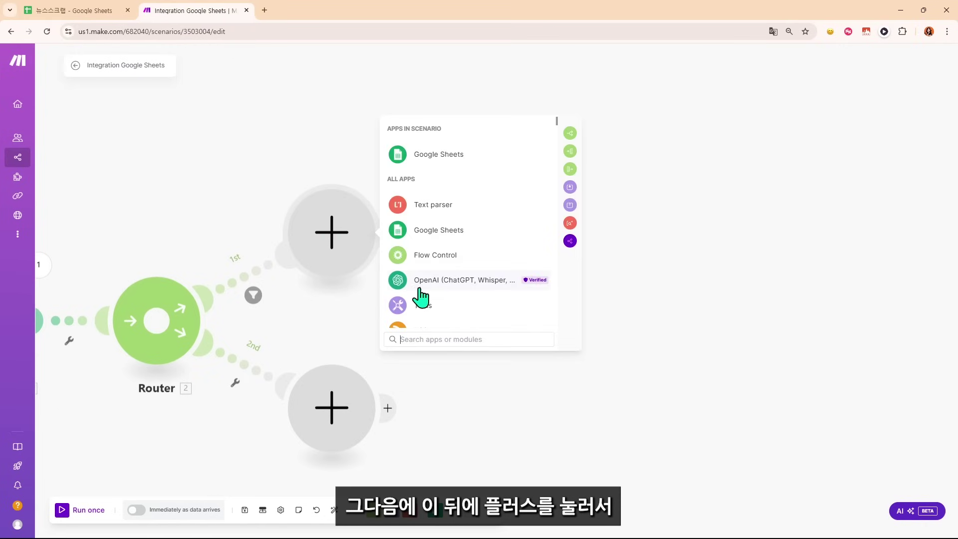
{"action": "left_click", "coordinate": [423, 282]}
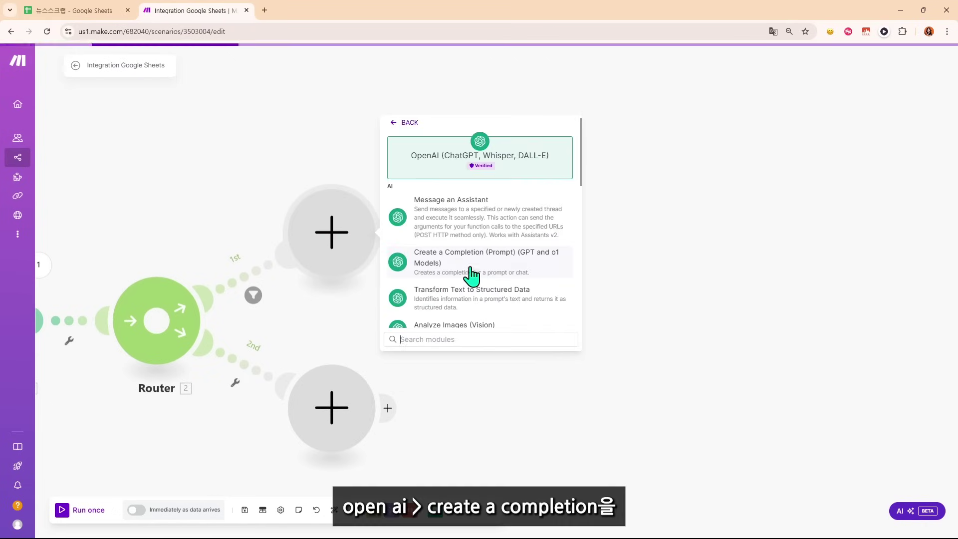
{"action": "left_click", "coordinate": [456, 269]}
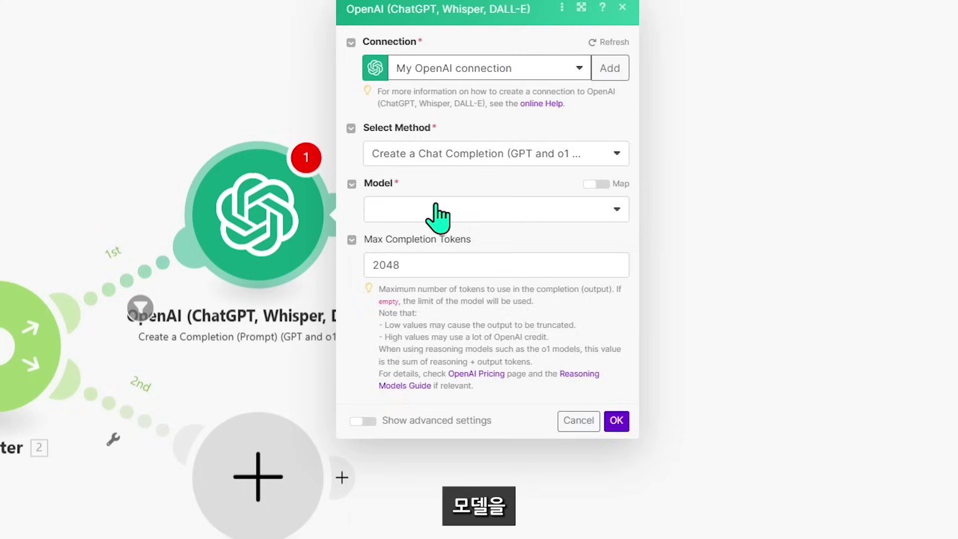
- Set the OpenAI module's model to gpt-4o-mini-2024-07-18 (system)
{"action": "left_click", "coordinate": [435, 208]}
{"action": "type", "text": "GPT"}
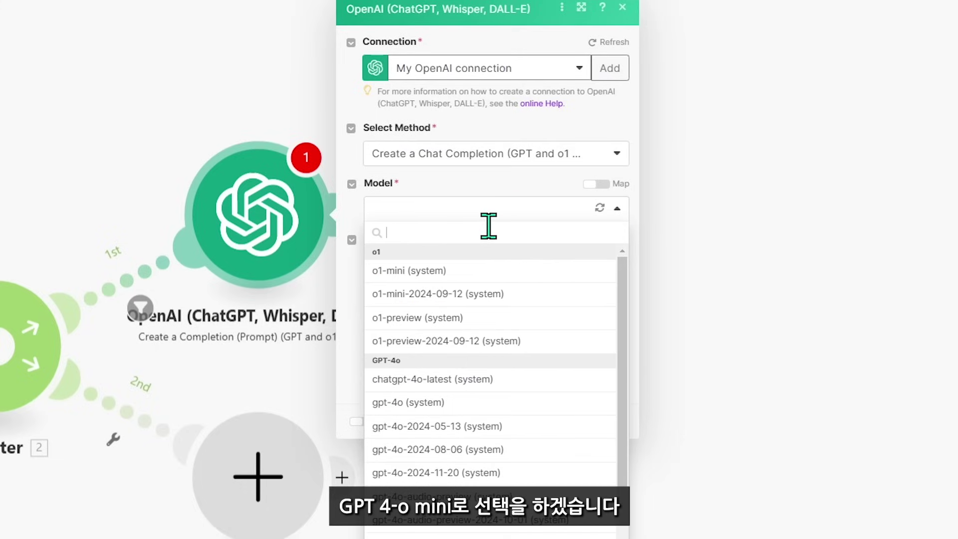
{"action": "type", "text": "-4o"}
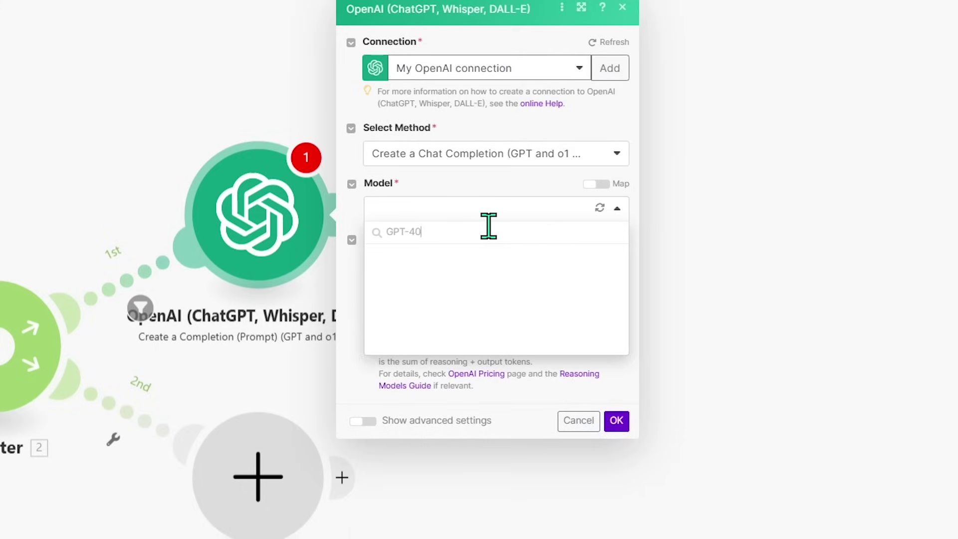
{"action": "key", "text": "BackSpace"}
{"action": "type", "text": "P"}
{"action": "key", "text": "BackSpace"}
{"action": "type", "text": "o"}
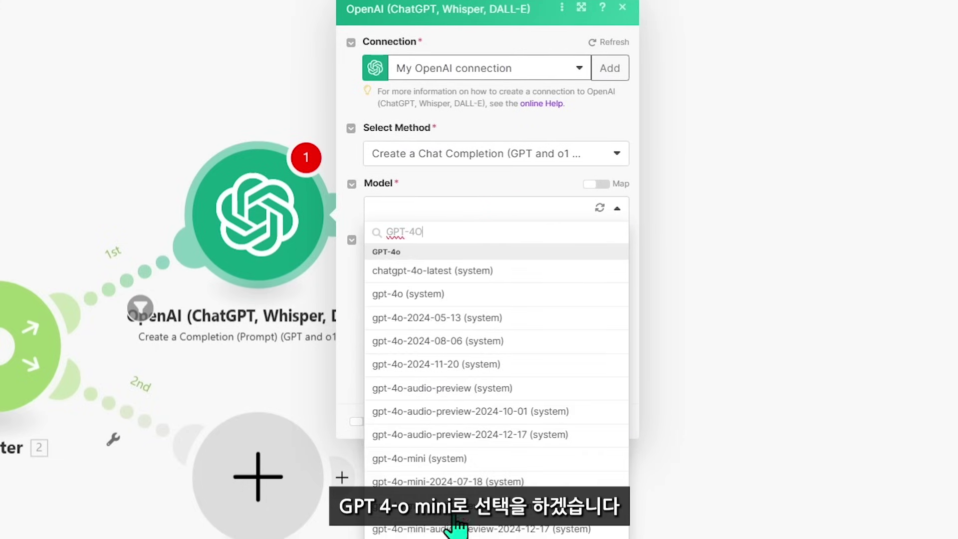
{"action": "left_click", "coordinate": [429, 493]}
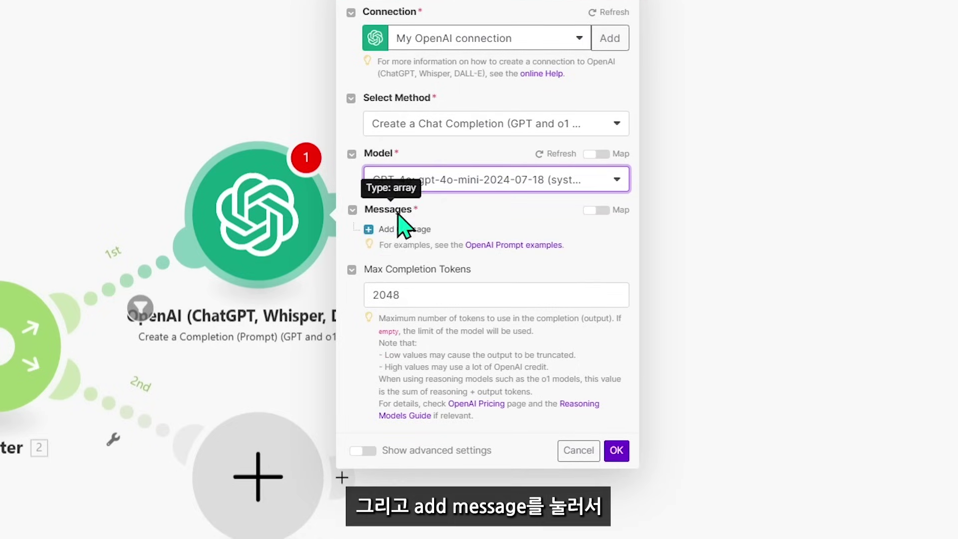
- Add a first message to the completion and set its role to User
{"action": "left_click", "coordinate": [398, 228]}
{"action": "left_click", "coordinate": [457, 254]}
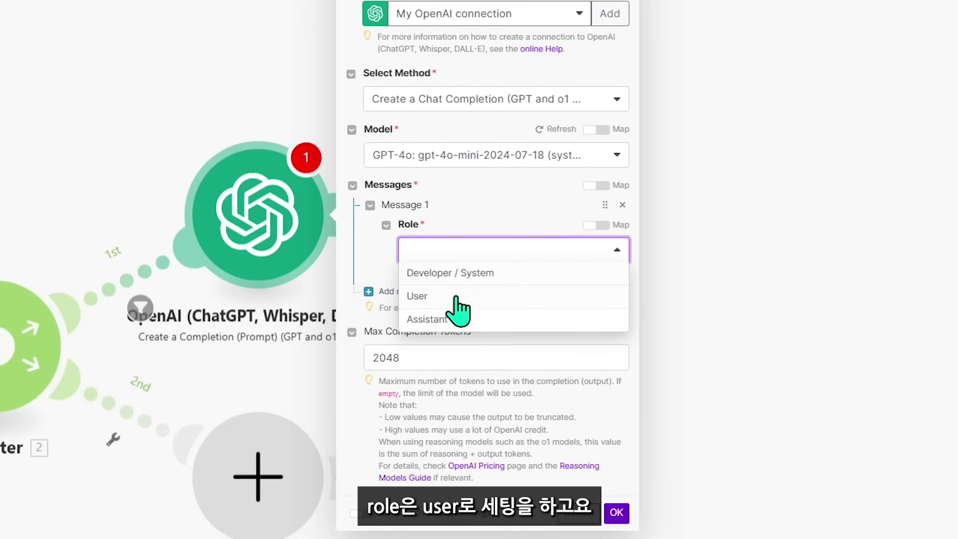
{"action": "left_click", "coordinate": [457, 294]}
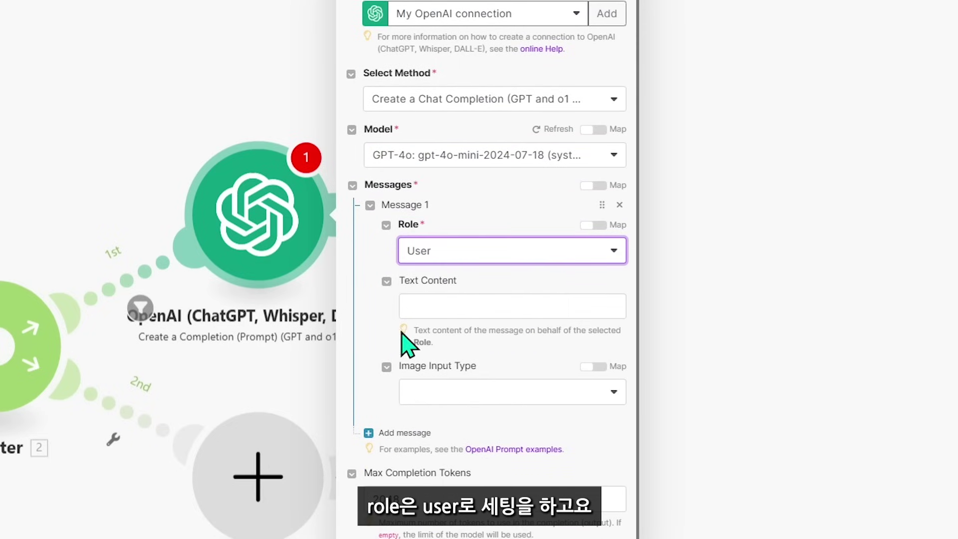
- Paste the Korean marketer prompt for writing LinkedIn and Twitter posts into the message's Text Content
{"action": "left_click", "coordinate": [433, 307]}
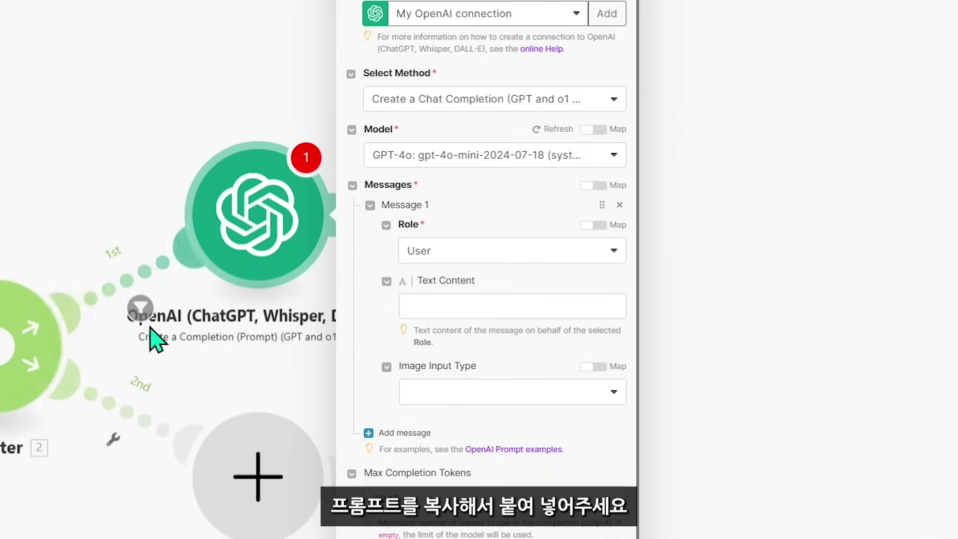
{"action": "left_click", "coordinate": [496, 306]}
{"action": "key", "text": "ctrl+v"}
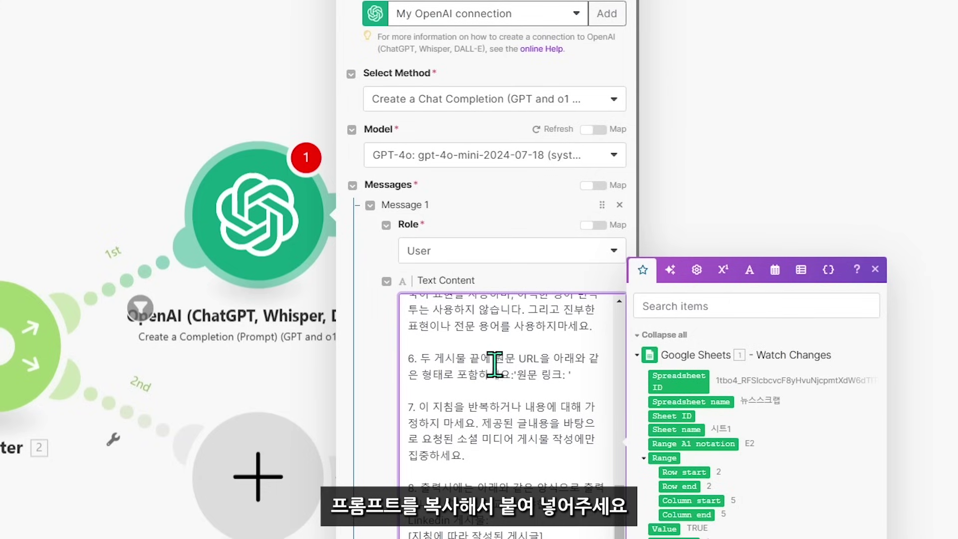
{"action": "scroll", "coordinate": [551, 363], "scroll_direction": "up", "scroll_amount": 10}
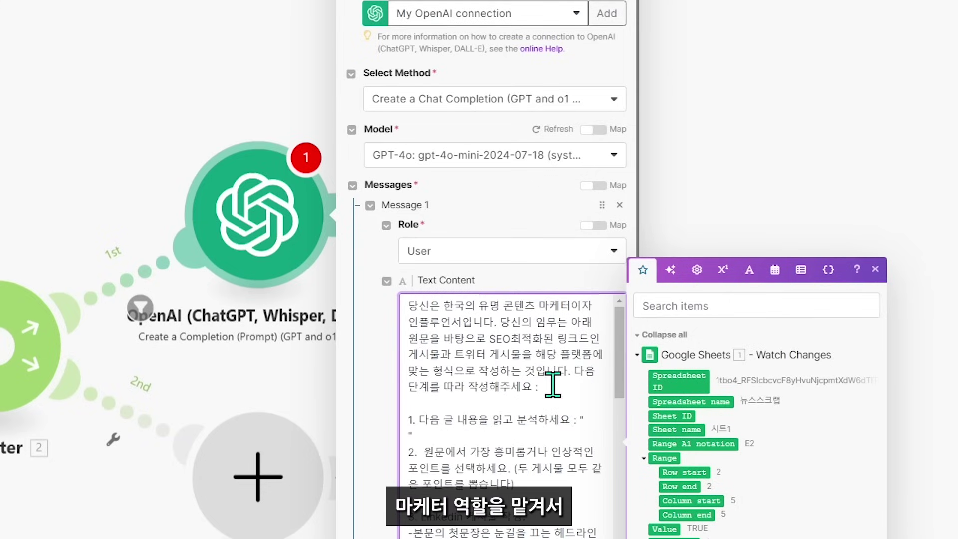
{"action": "left_click_drag", "start_coordinate": [570, 305], "coordinate": [525, 305]}
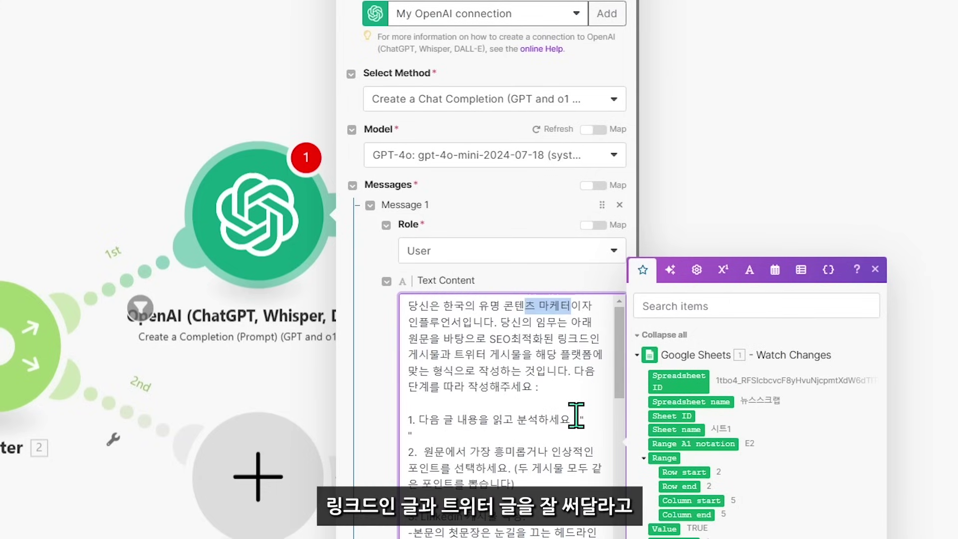
{"action": "left_click_drag", "start_coordinate": [549, 388], "coordinate": [496, 335]}
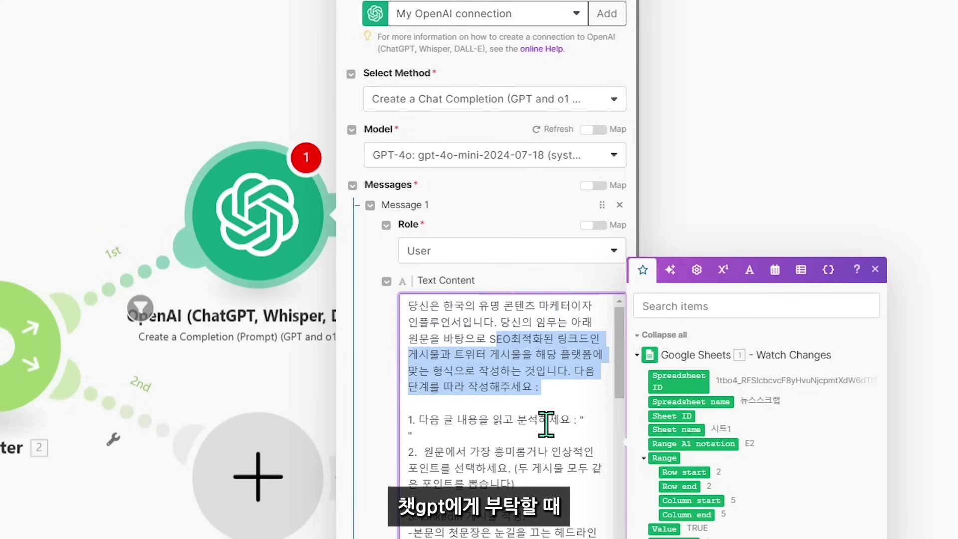
- Check the sheet for the article-text column and map Row values B after the prompt's instruction 1
{"action": "scroll", "coordinate": [546, 428], "scroll_direction": "down", "scroll_amount": 2}
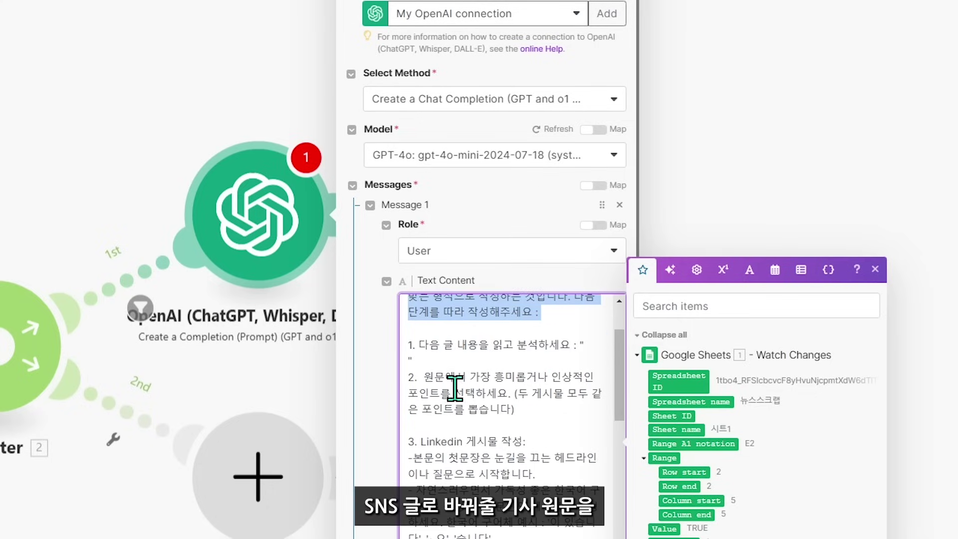
{"action": "left_click", "coordinate": [579, 344]}
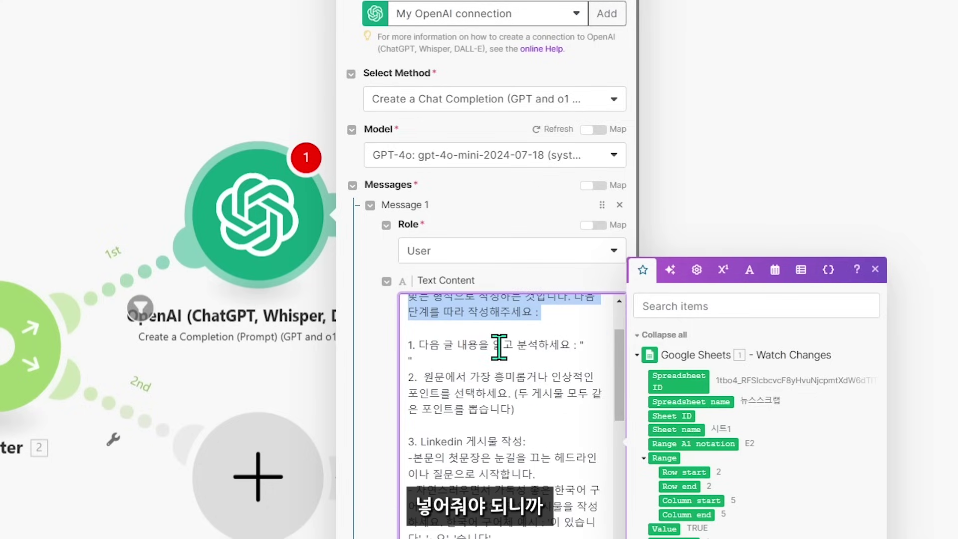
{"action": "left_click_drag", "start_coordinate": [496, 345], "coordinate": [585, 347]}
{"action": "left_click", "coordinate": [578, 344]}
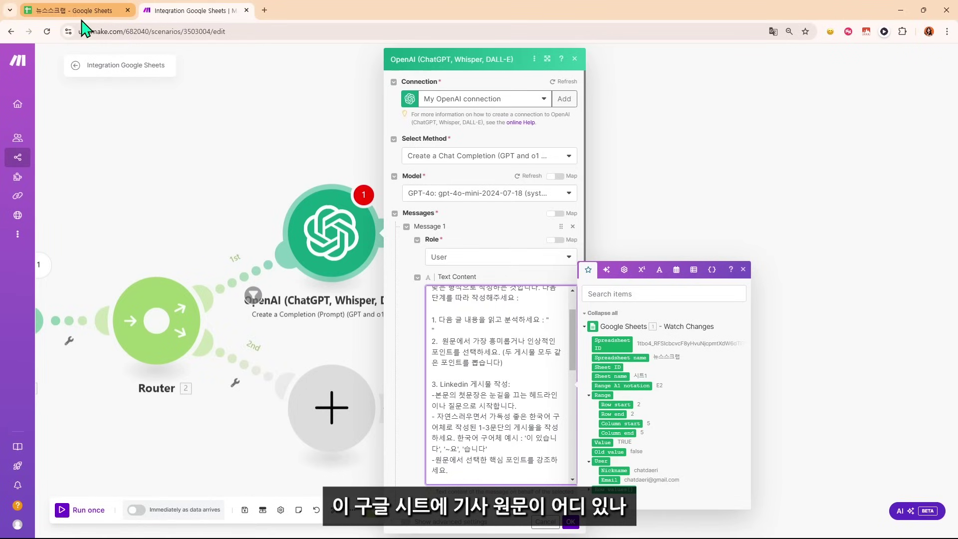
{"action": "left_click", "coordinate": [84, 14]}
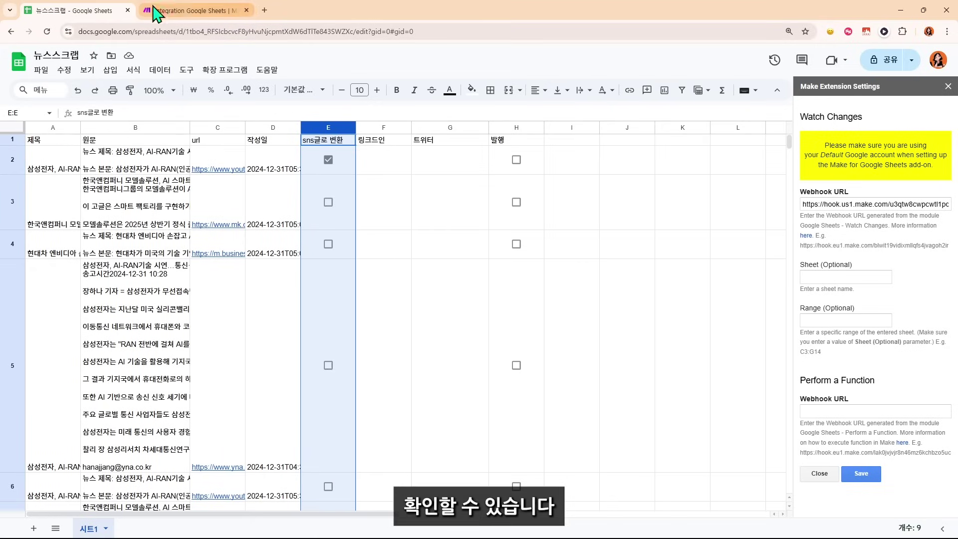
{"action": "left_click", "coordinate": [181, 11]}
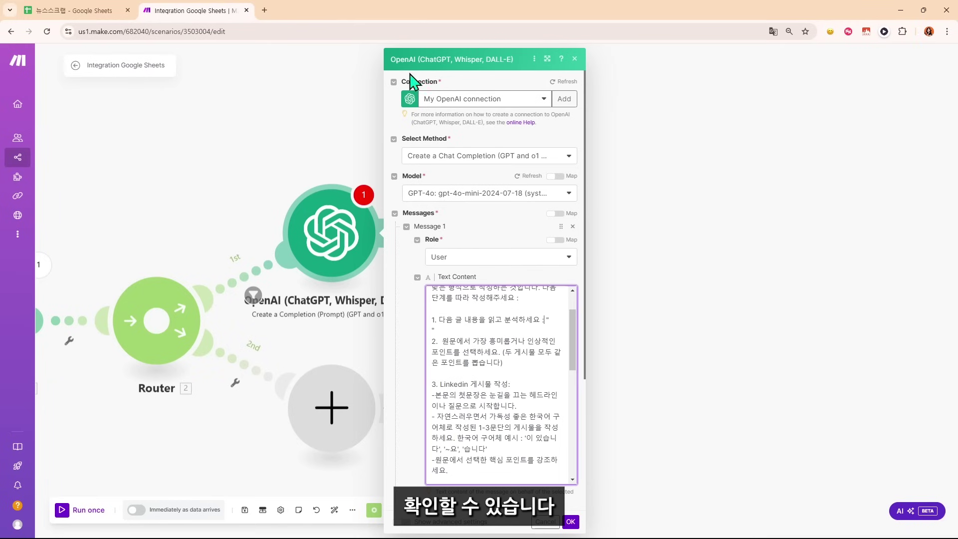
{"action": "left_click", "coordinate": [547, 318]}
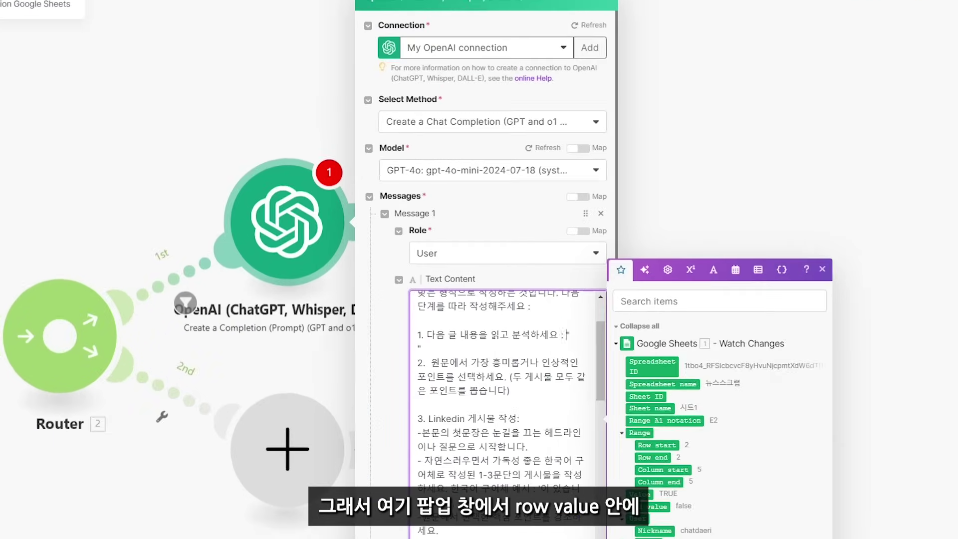
{"action": "left_click", "coordinate": [612, 490]}
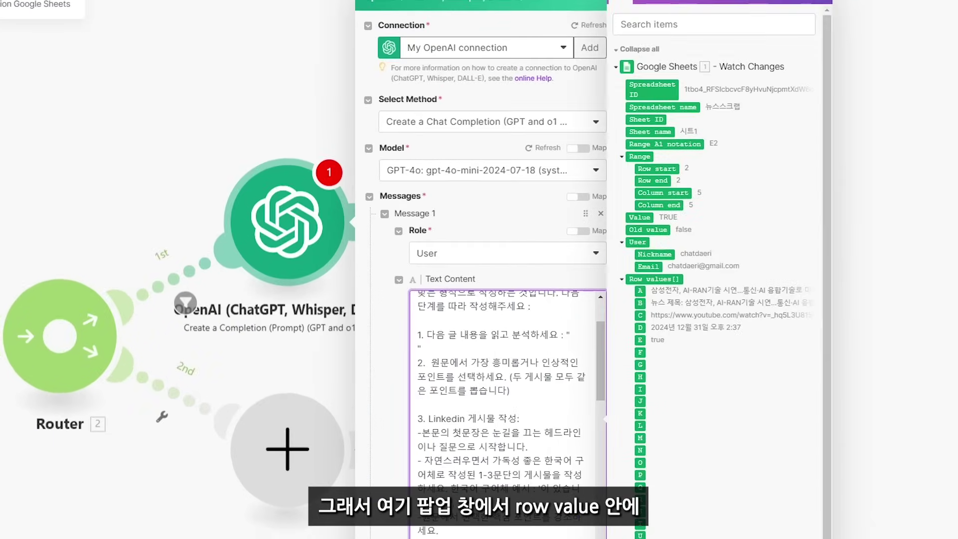
{"action": "left_click", "coordinate": [638, 301]}
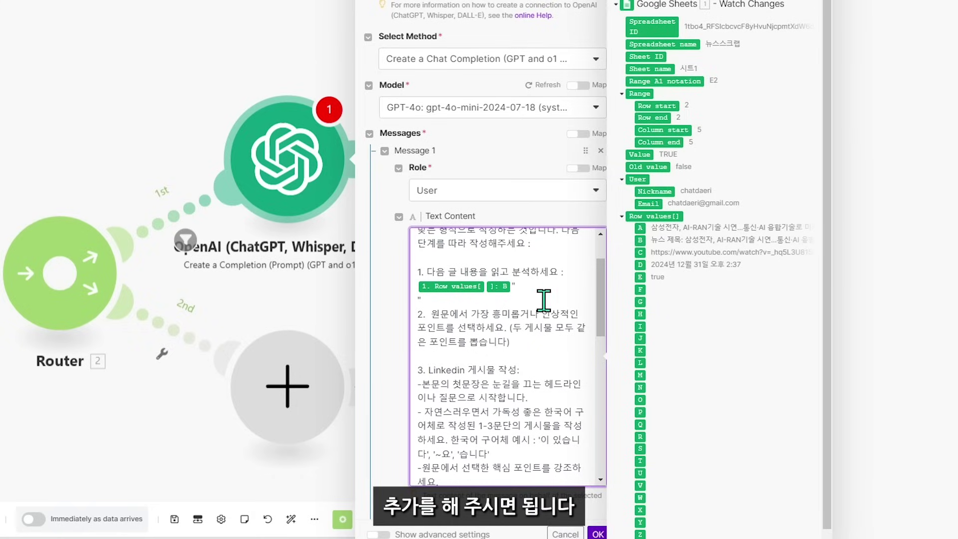
- Check the sheet for the url column and map Row values C after '원문 링크:' in the prompt's instruction 6
{"action": "scroll", "coordinate": [543, 299], "scroll_direction": "down", "scroll_amount": 5}
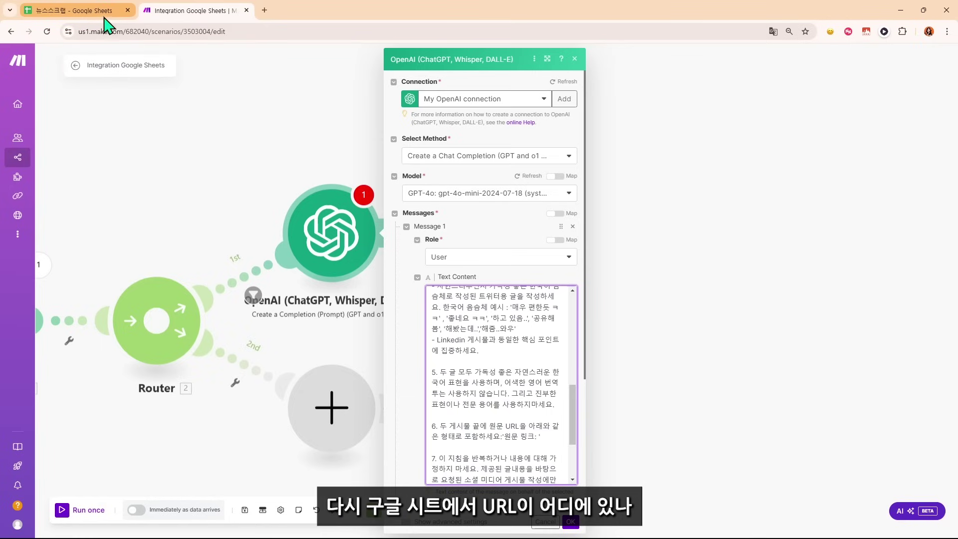
{"action": "left_click", "coordinate": [102, 13]}
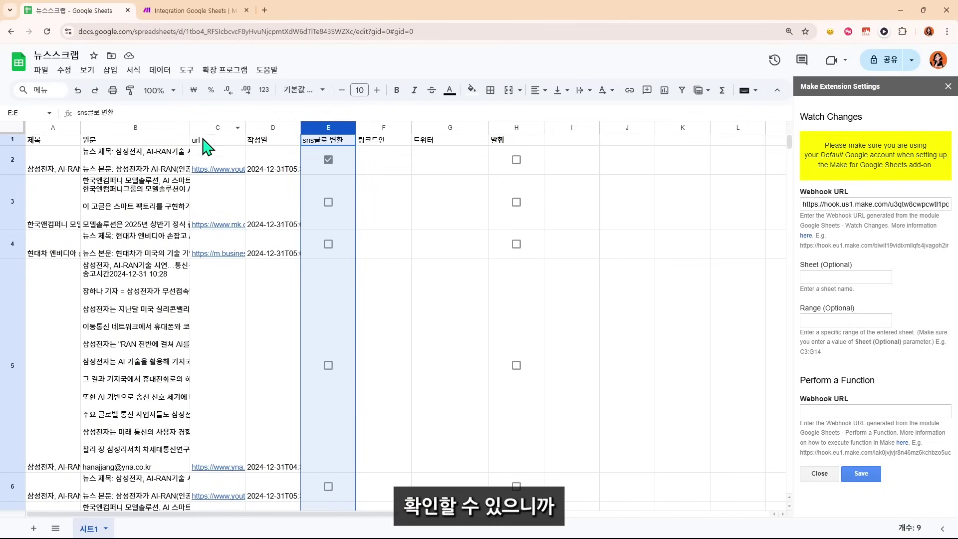
{"action": "left_click", "coordinate": [183, 12]}
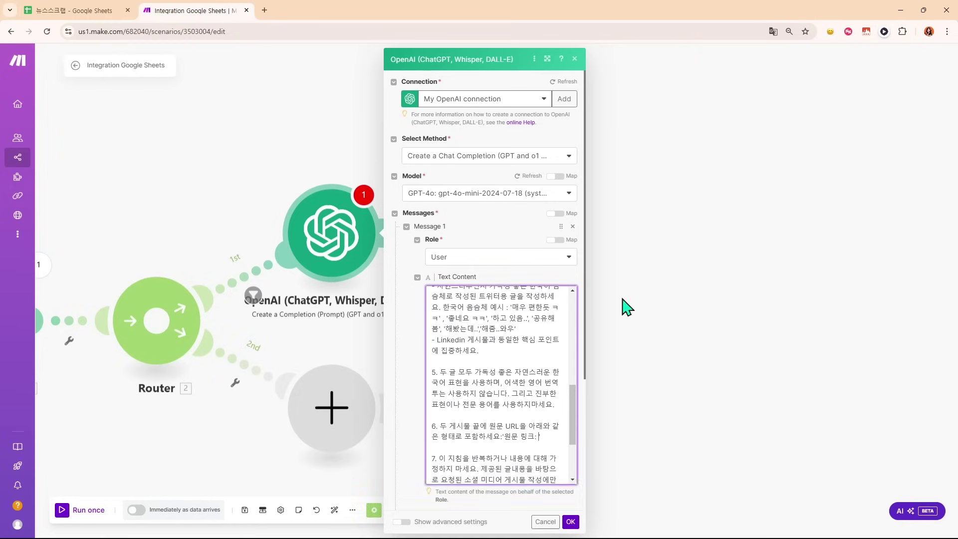
{"action": "left_click", "coordinate": [538, 437]}
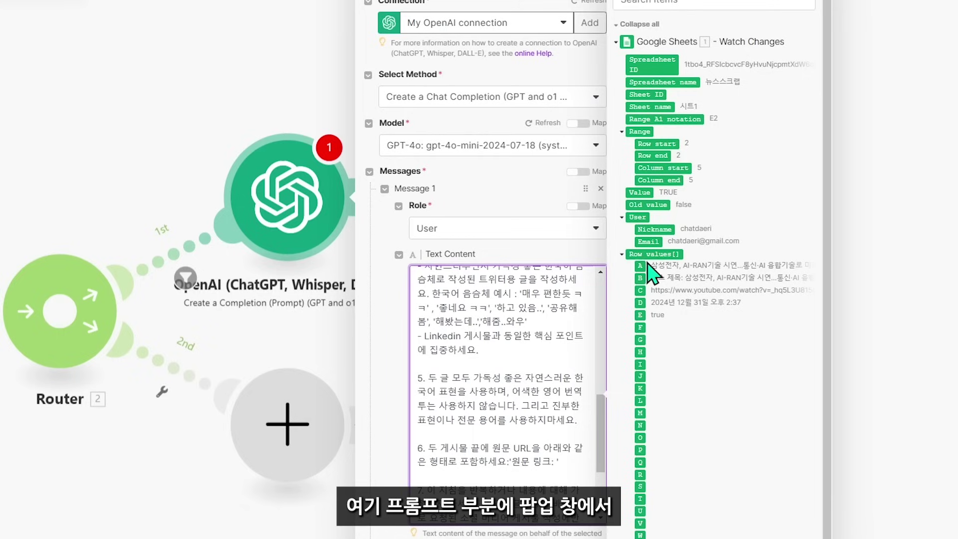
{"action": "left_click", "coordinate": [640, 289]}
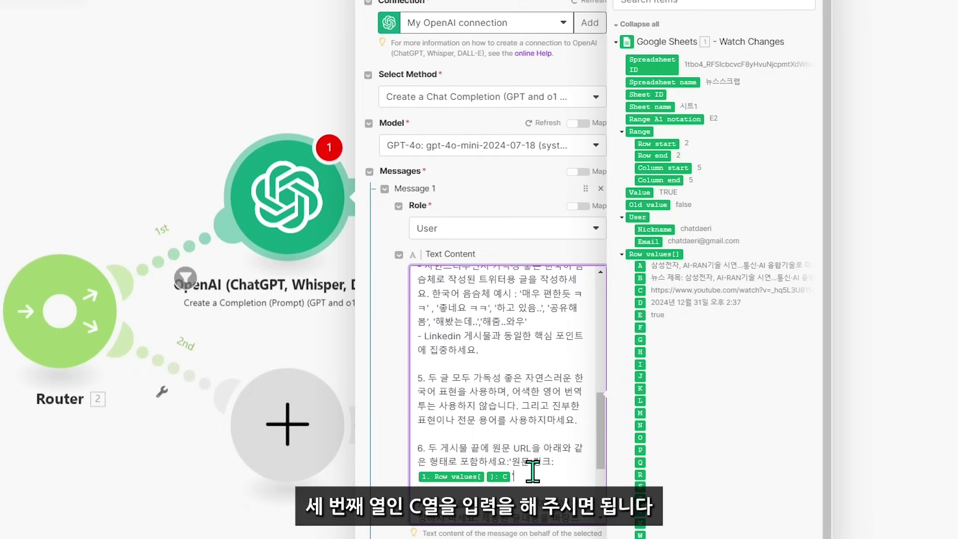
- Set the completion's Max Completion Tokens to 1000
{"action": "scroll", "coordinate": [532, 471], "scroll_direction": "down", "scroll_amount": 10}
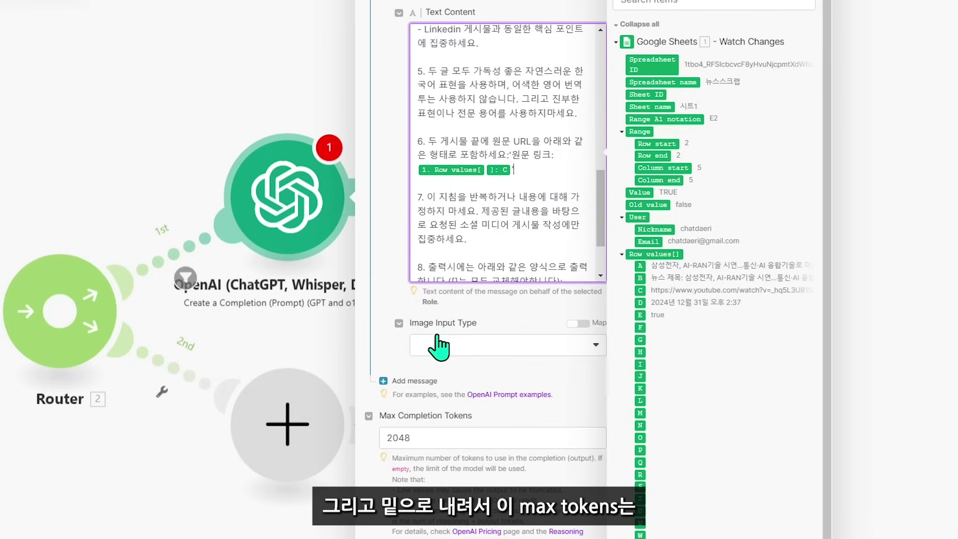
{"action": "left_click", "coordinate": [445, 440]}
{"action": "double_click", "coordinate": [449, 441]}
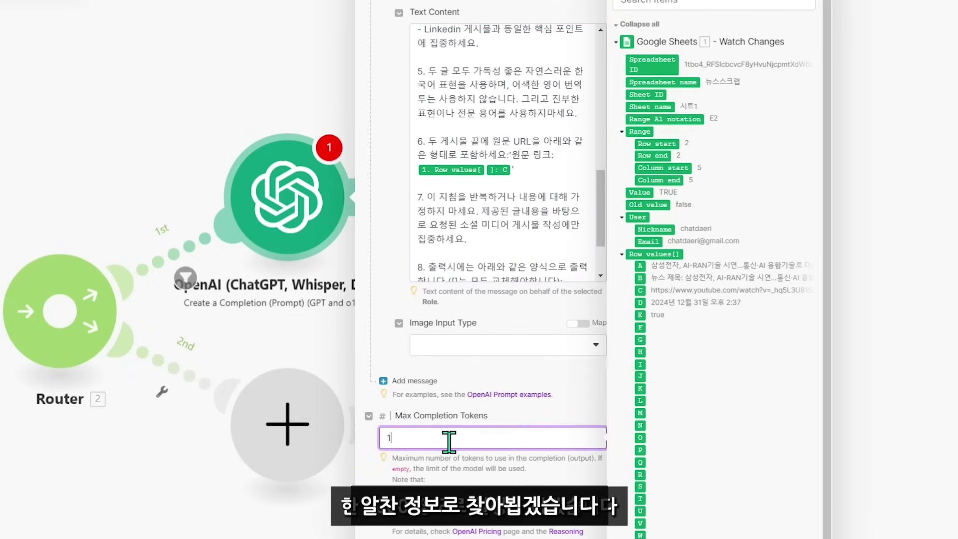
{"action": "left_click", "coordinate": [452, 463]}
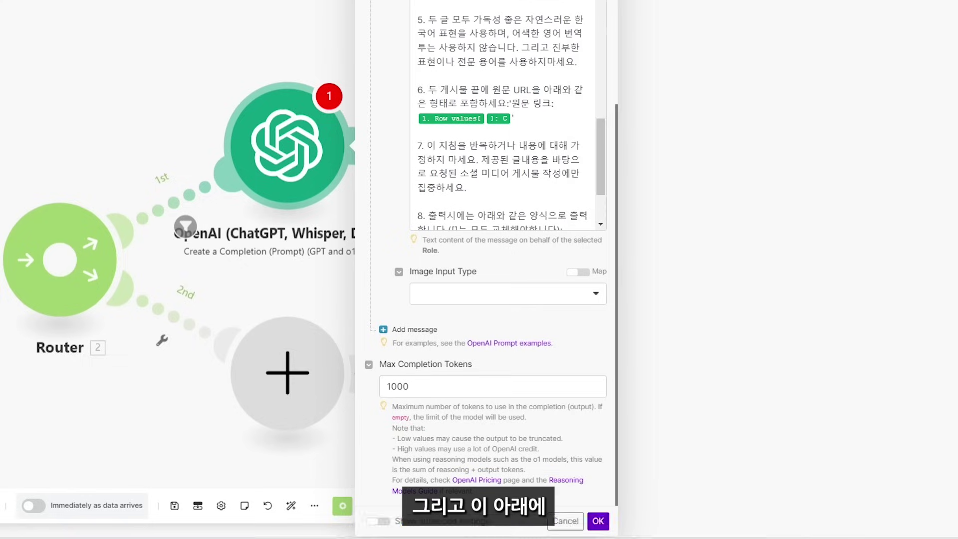
- Show the advanced settings, set Temperature to 0.32 and confirm the OpenAI module's configuration
{"action": "left_click", "coordinate": [383, 522]}
{"action": "scroll", "coordinate": [469, 389], "scroll_direction": "down", "scroll_amount": 10}
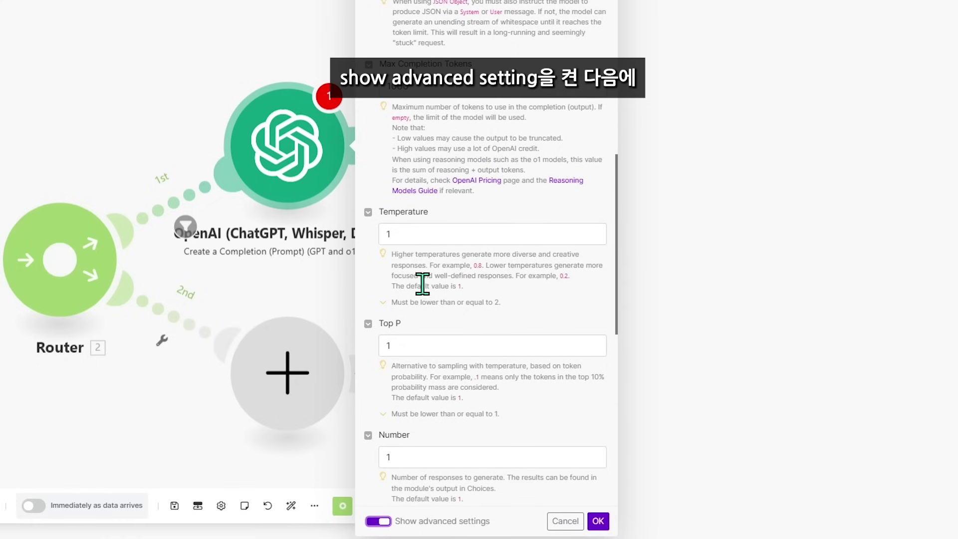
{"action": "left_click", "coordinate": [413, 238]}
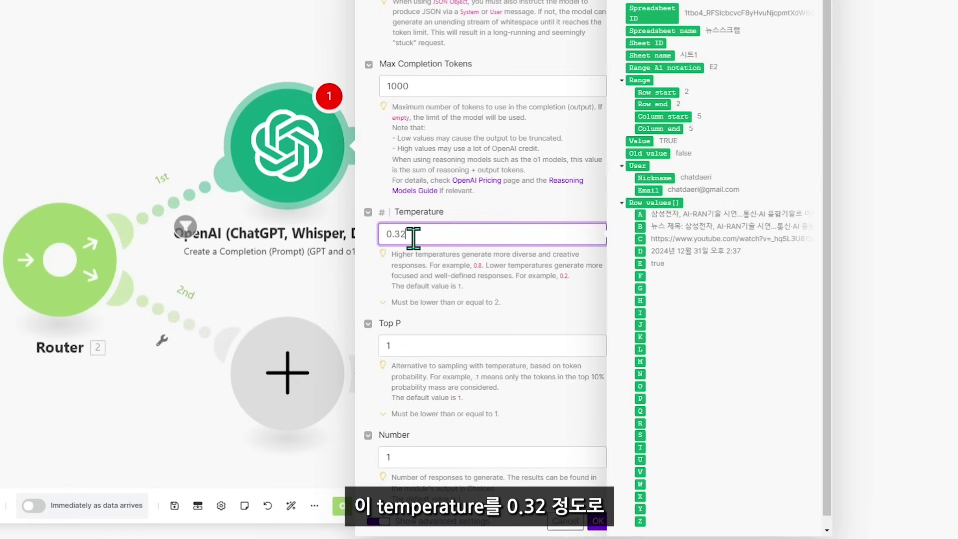
{"action": "type", "text": "0.32"}
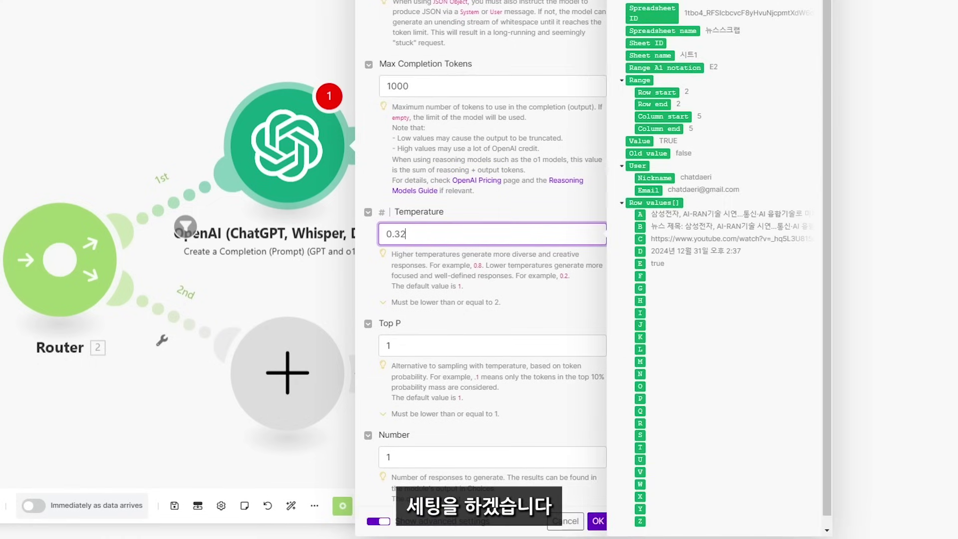
{"action": "left_click", "coordinate": [466, 304]}
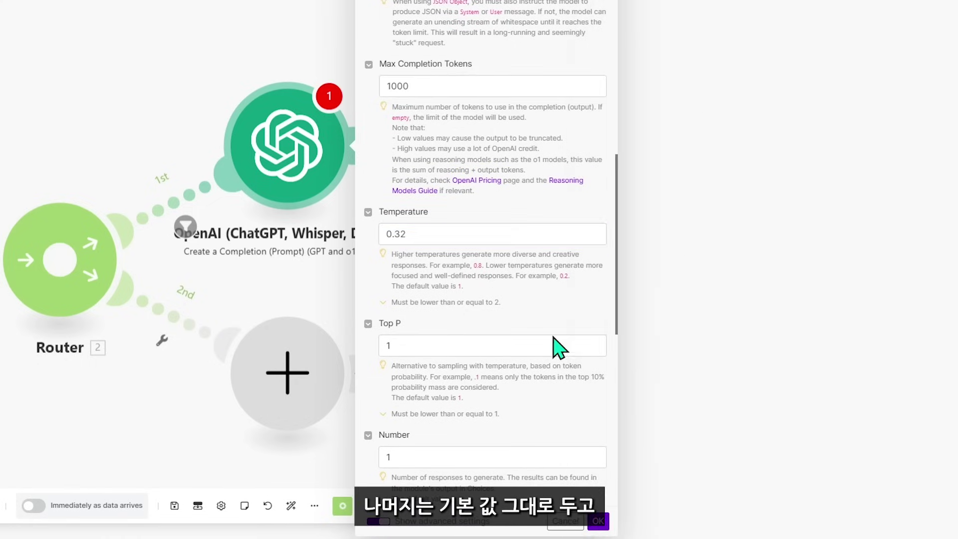
{"action": "left_click", "coordinate": [600, 522]}
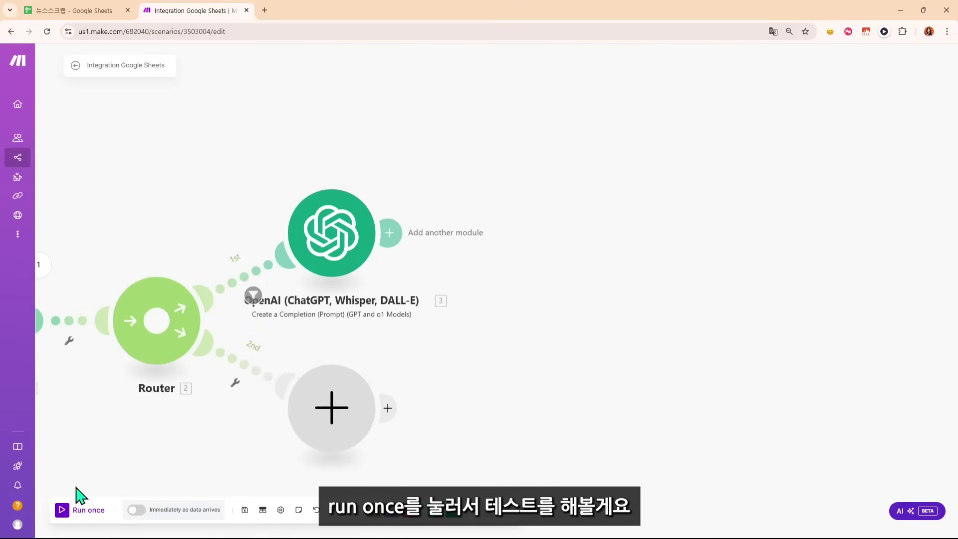
- Run the scenario once and tick the sns글로 변환 checkbox in row 3 of the news sheet to trigger it
{"action": "left_click", "coordinate": [63, 510]}
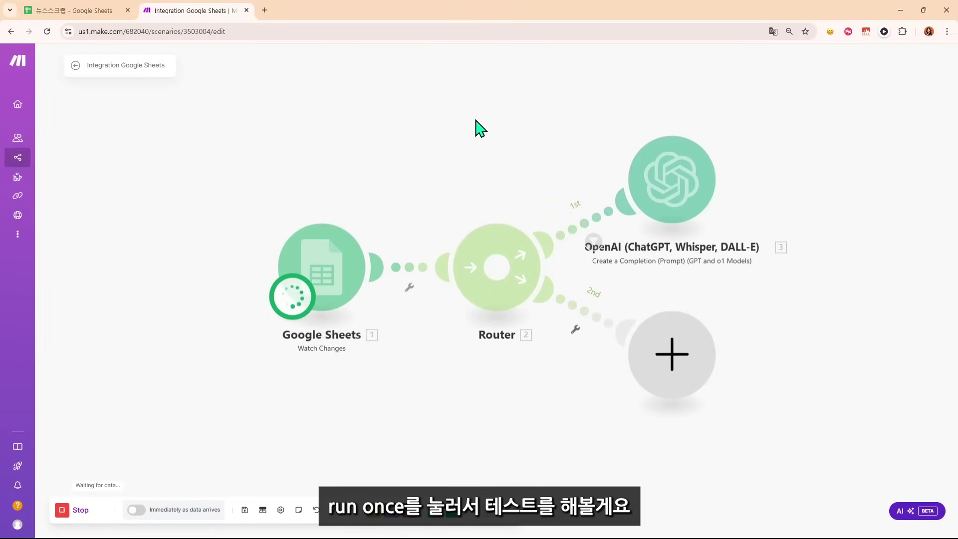
{"action": "left_click", "coordinate": [95, 11]}
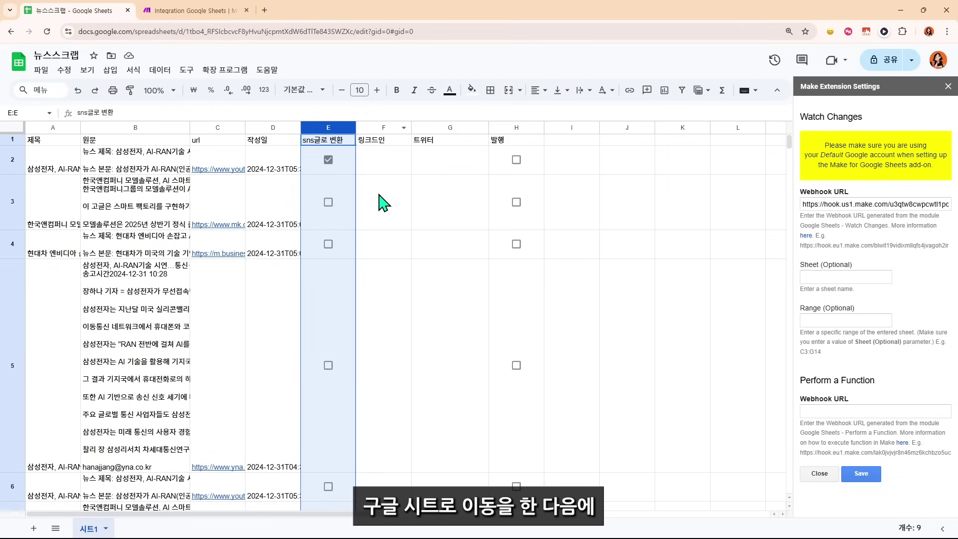
{"action": "left_click", "coordinate": [376, 217]}
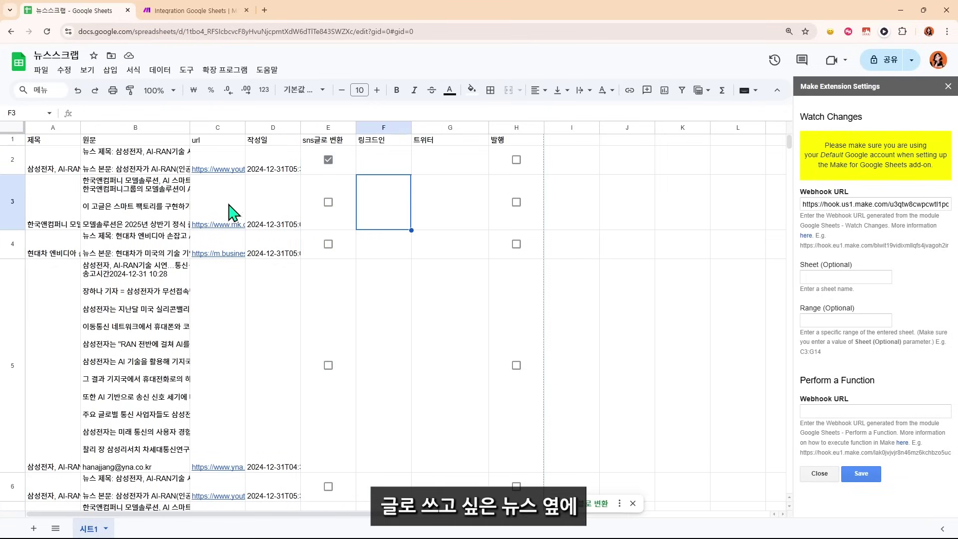
{"action": "left_click", "coordinate": [328, 202]}
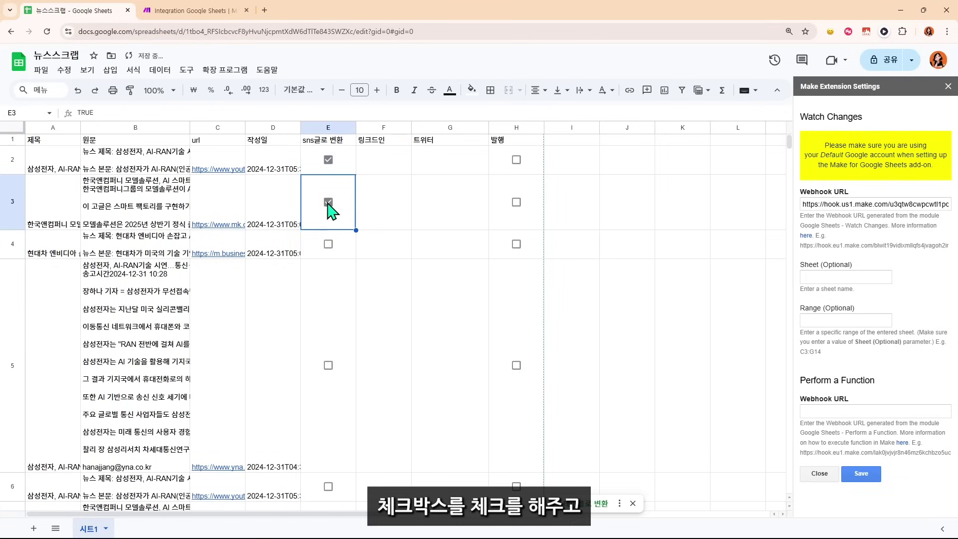
- Return to the Make scenario and examine the generated posts under Result in the OpenAI module's output
{"action": "left_click", "coordinate": [202, 11]}
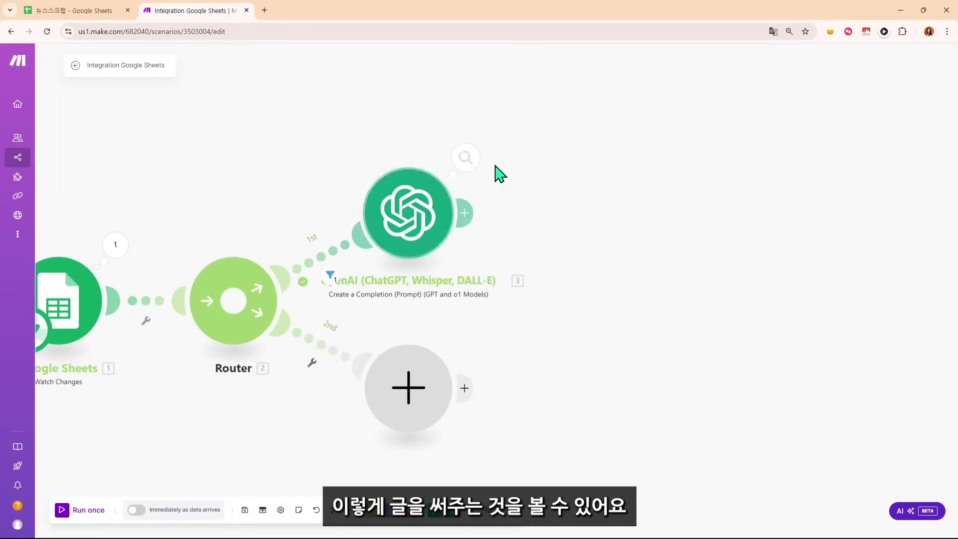
{"action": "left_click", "coordinate": [426, 172]}
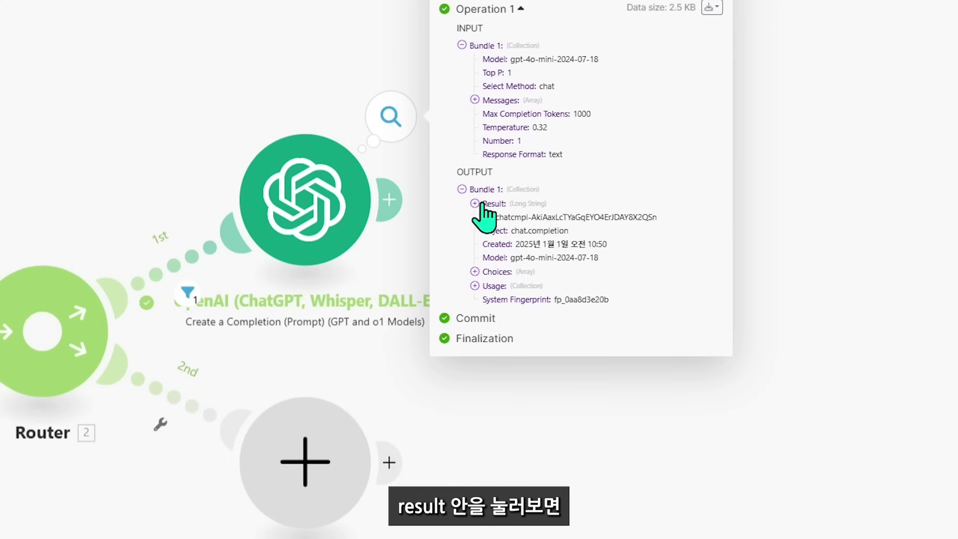
{"action": "left_click", "coordinate": [476, 225]}
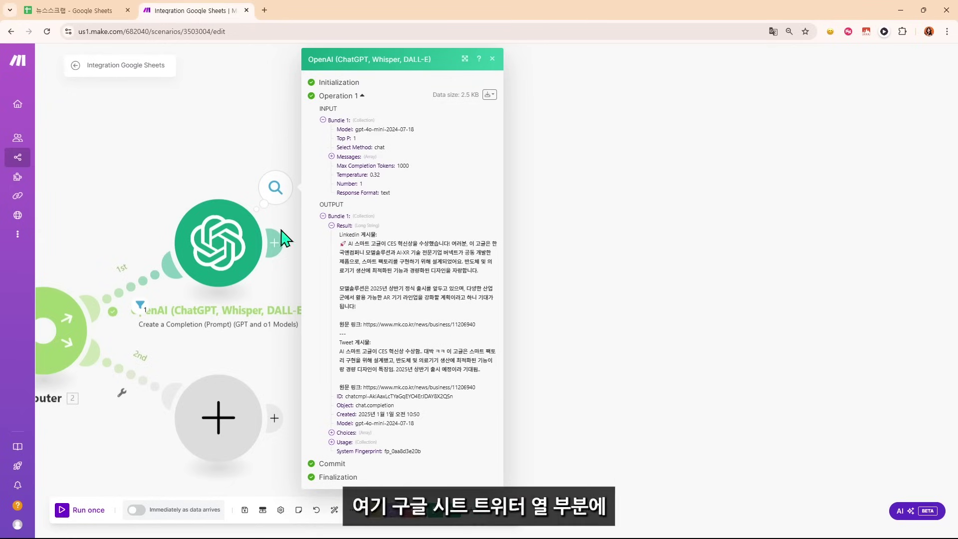
- Compare the sheet's 트위터 column G with the generated posts in the OpenAI module's output
{"action": "left_click", "coordinate": [75, 11]}
{"action": "left_click", "coordinate": [442, 128]}
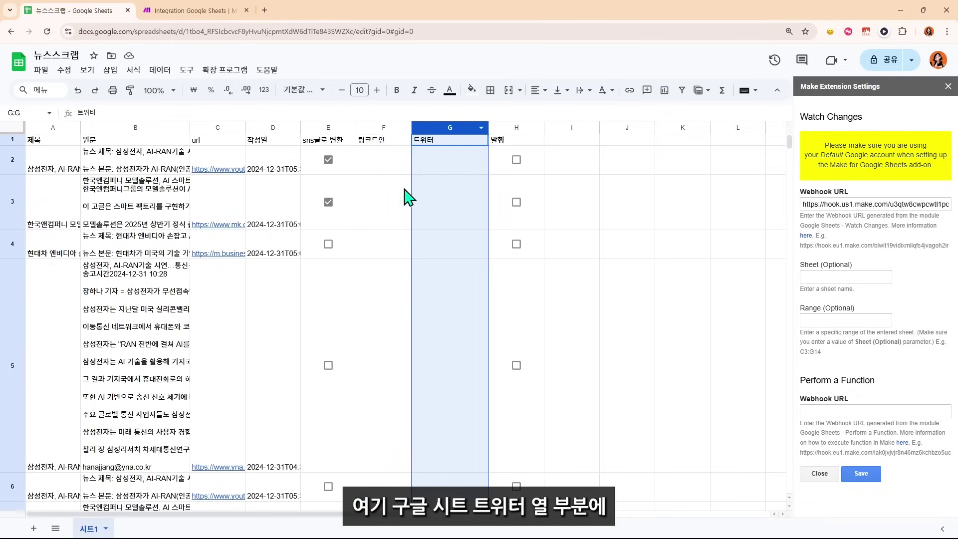
{"action": "left_click", "coordinate": [187, 12]}
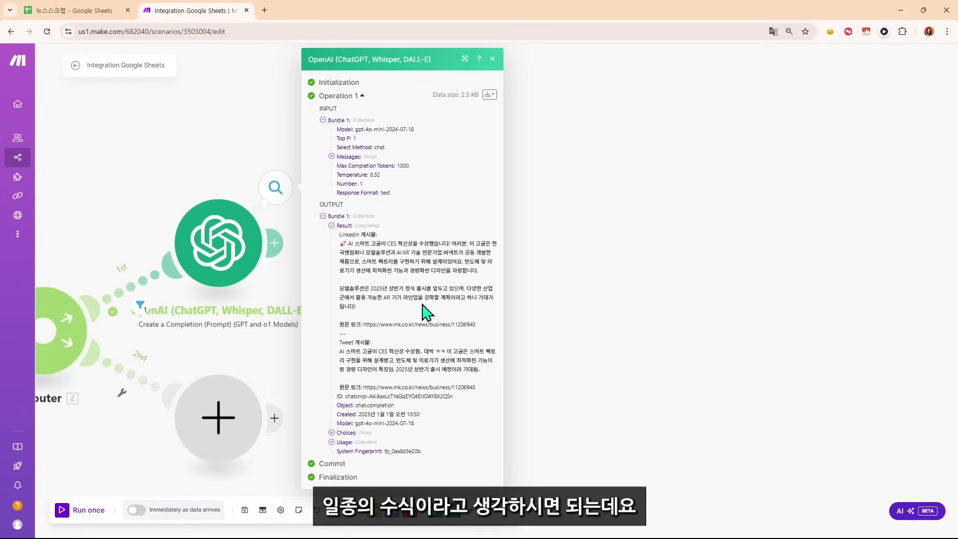
- Add a Text parser Match pattern module after the OpenAI module on the first route
{"action": "left_click", "coordinate": [205, 158]}
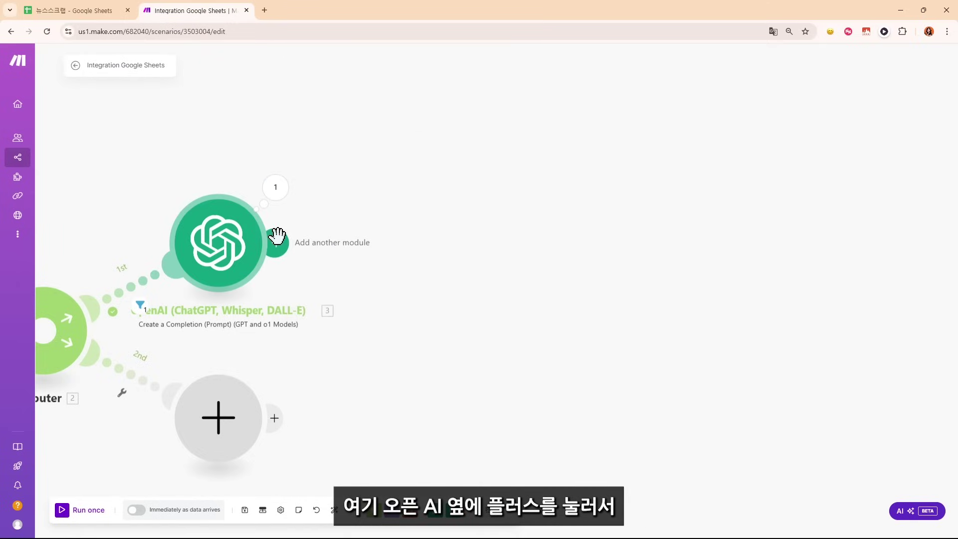
{"action": "left_click", "coordinate": [274, 242]}
{"action": "scroll", "coordinate": [499, 319], "scroll_direction": "down", "scroll_amount": 2}
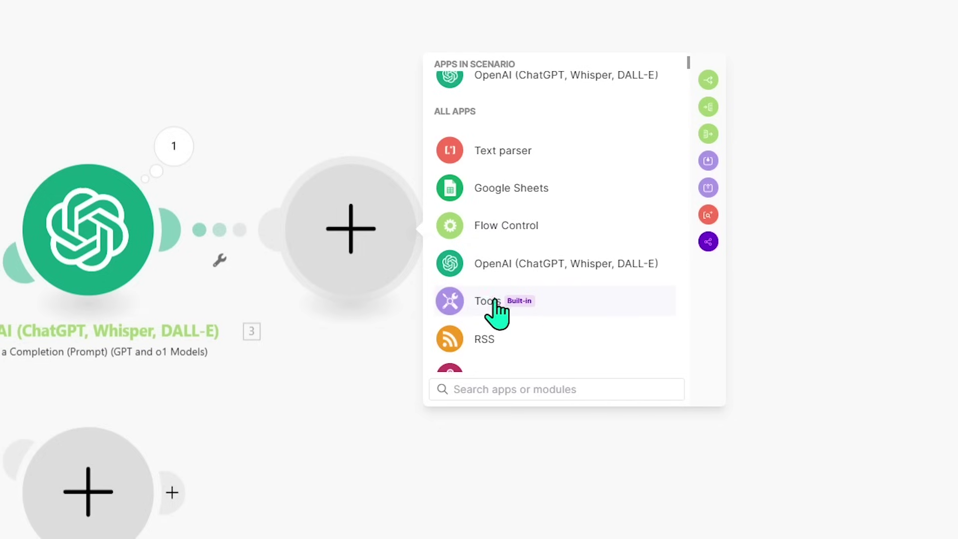
{"action": "left_click", "coordinate": [529, 200]}
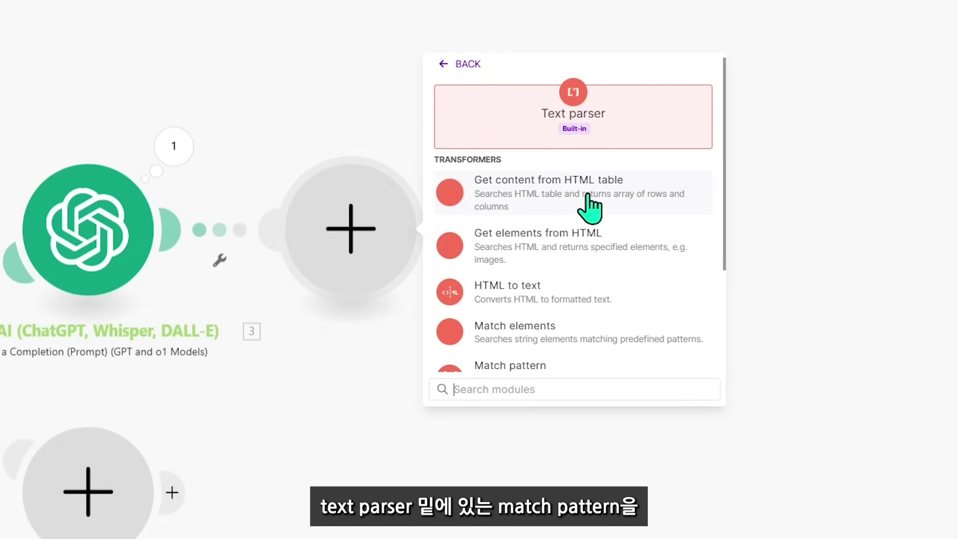
{"action": "scroll", "coordinate": [590, 207], "scroll_direction": "down", "scroll_amount": 3}
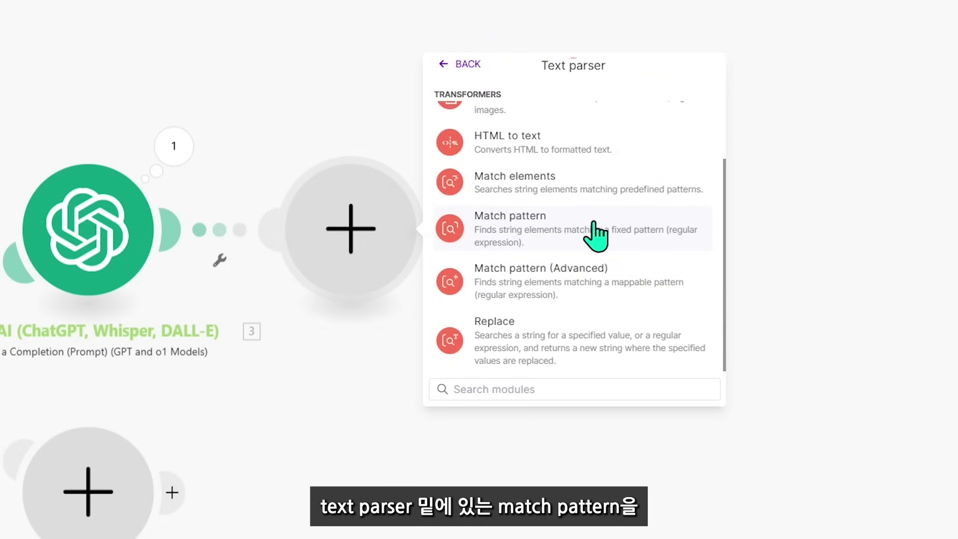
{"action": "left_click", "coordinate": [593, 225]}
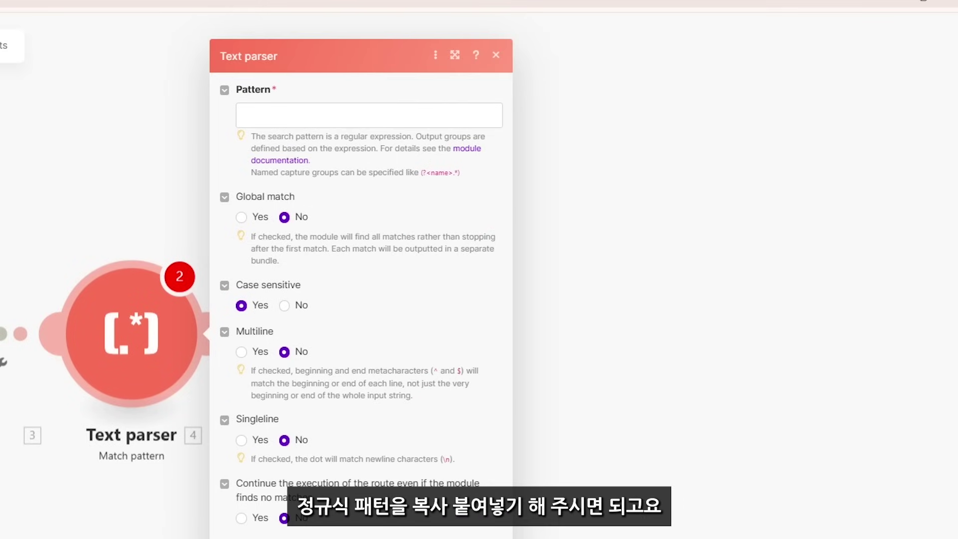
- Paste the copied regular expression beginning "(?<=Linkedin 게시물:)[\s\S]*?(?=\s*---)|(?<=Twee" as the Pattern and set Global match to Yes
{"action": "left_click", "coordinate": [350, 115]}
{"action": "key", "text": "ctrl+v"}
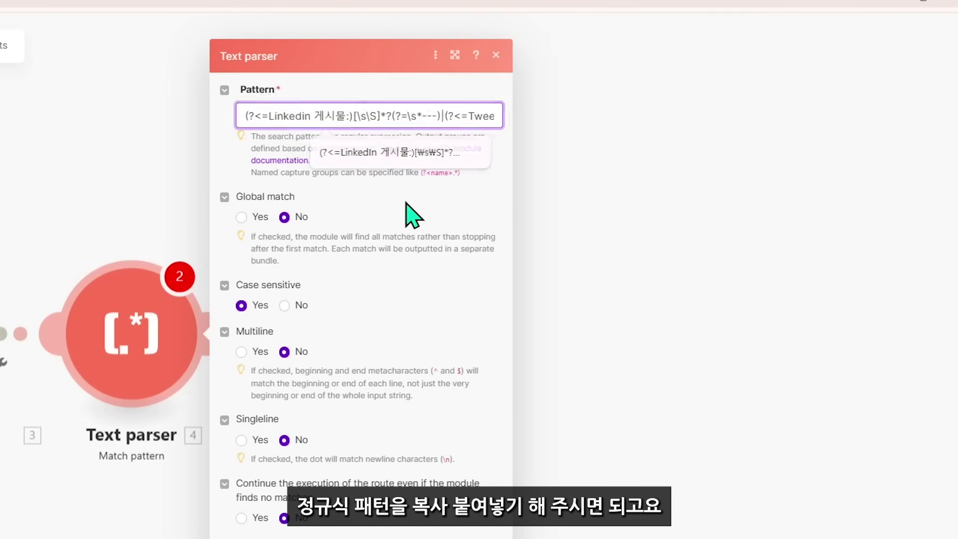
{"action": "left_click", "coordinate": [399, 204]}
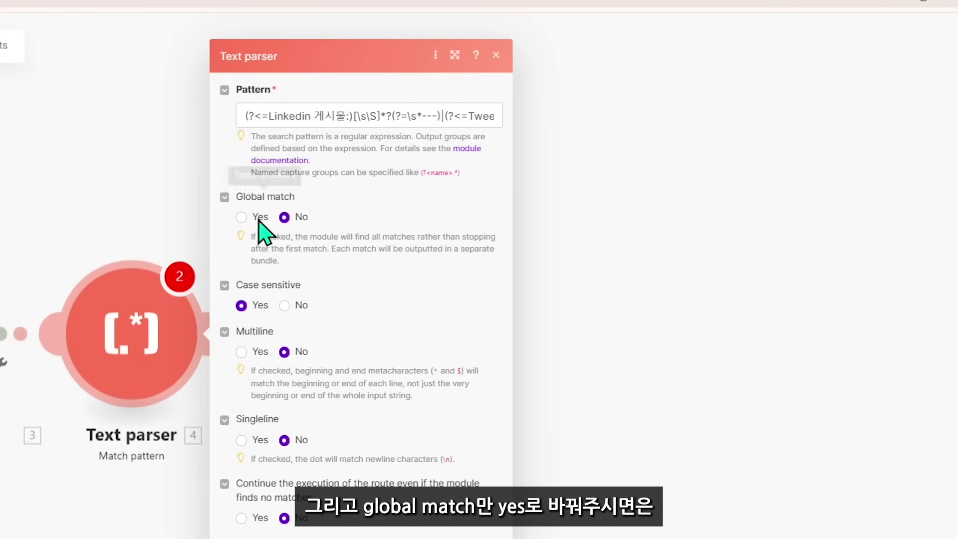
{"action": "left_click", "coordinate": [242, 218]}
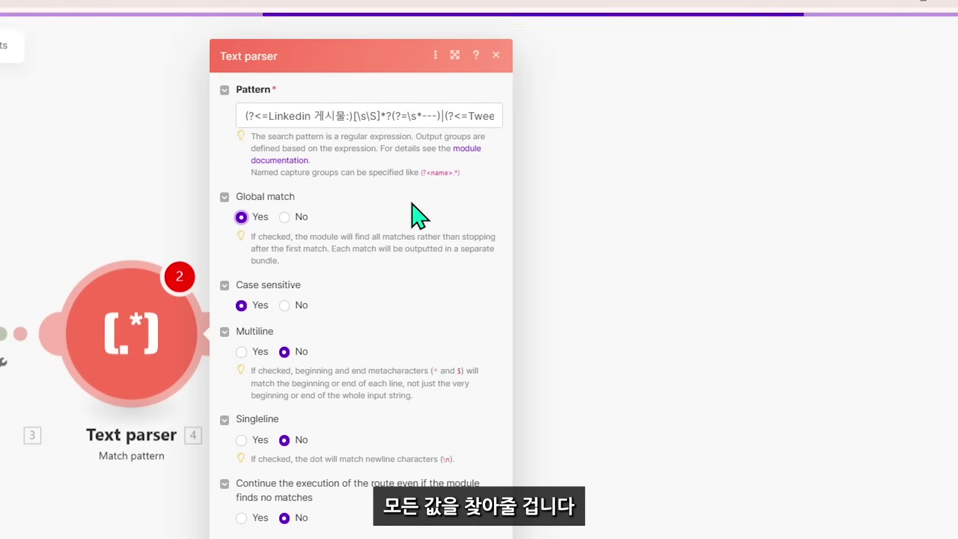
- Map the OpenAI module's Result into the Text parser's Text field and confirm the module's configuration
{"action": "left_click", "coordinate": [288, 402]}
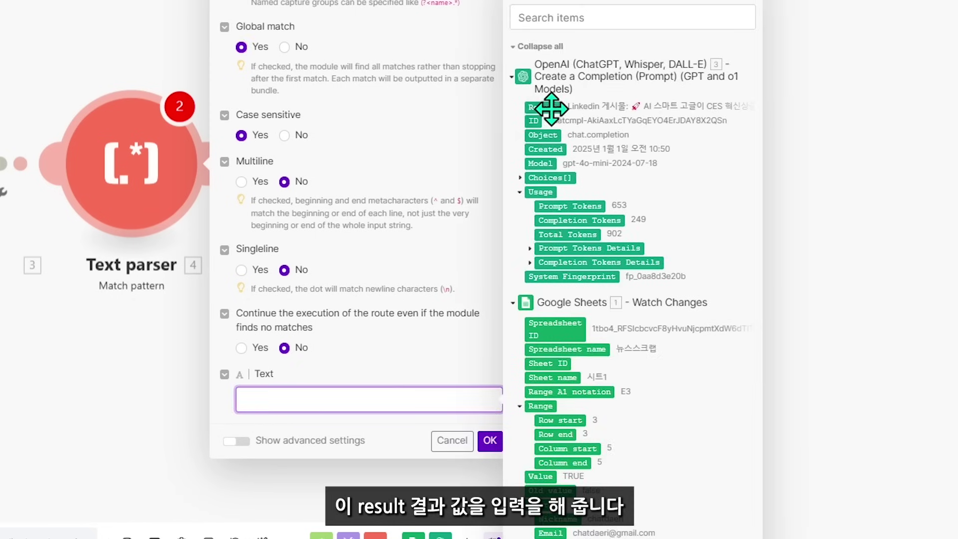
{"action": "left_click_drag", "start_coordinate": [551, 109], "coordinate": [448, 384]}
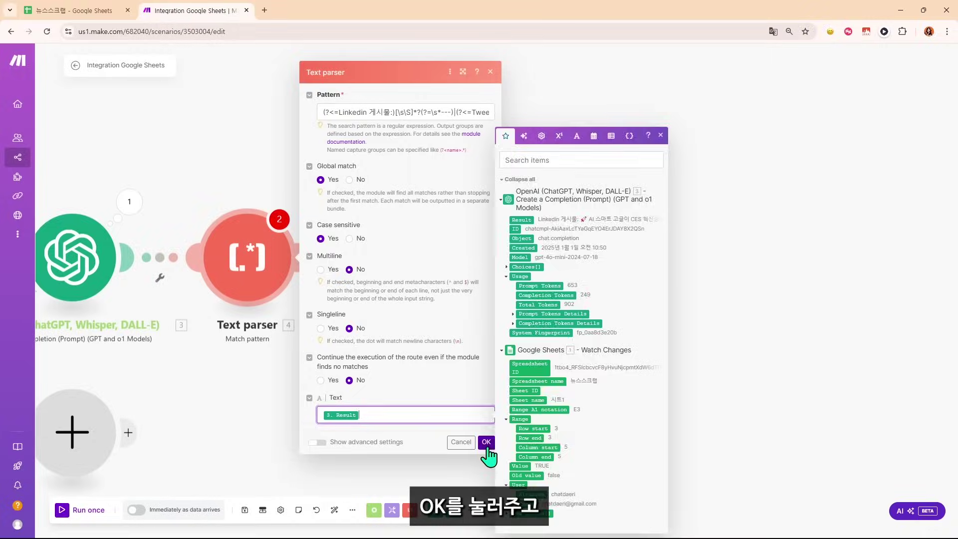
{"action": "left_click", "coordinate": [489, 440]}
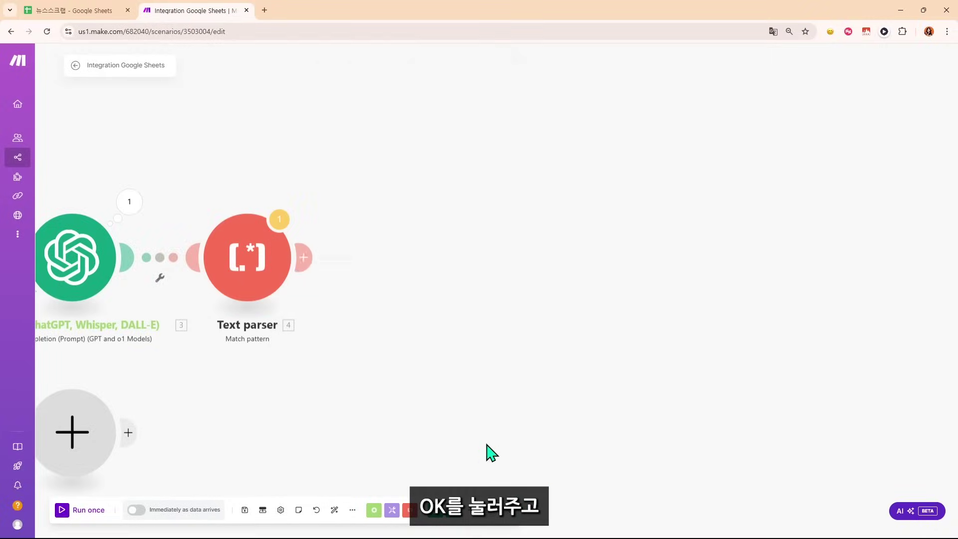
- Run the scenario once despite the warning and tick the sns글로 변환 checkbox in row 5 of the news sheet
{"action": "left_click_drag", "start_coordinate": [205, 350], "coordinate": [442, 349]}
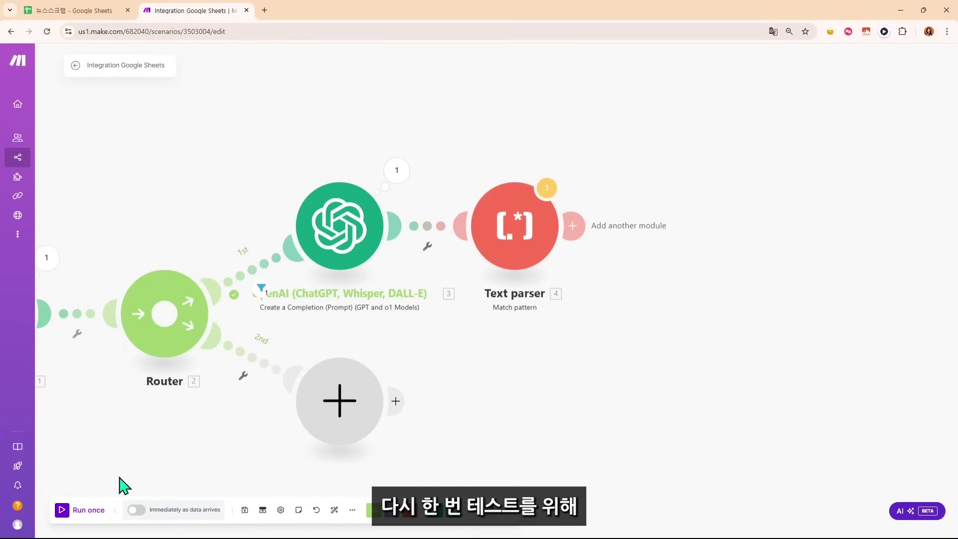
{"action": "left_click", "coordinate": [91, 509]}
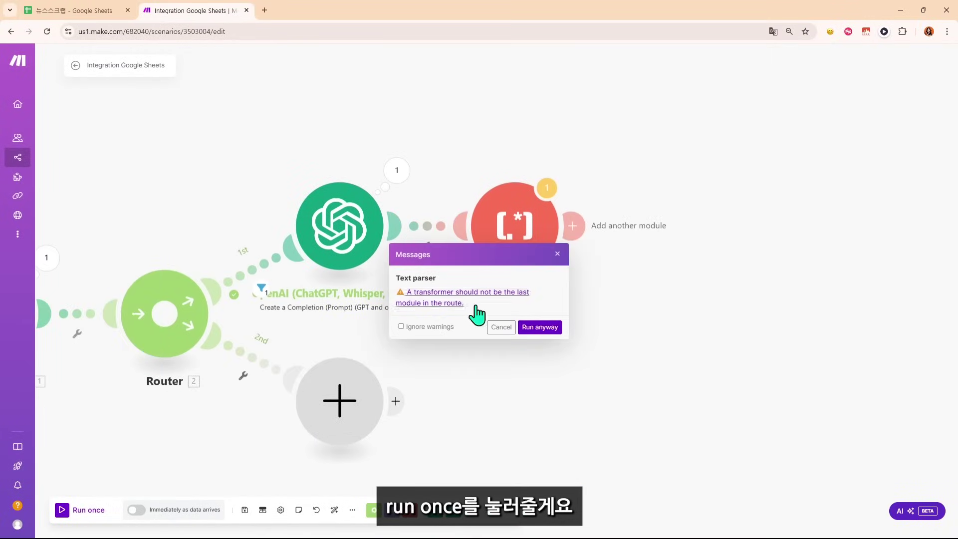
{"action": "left_click", "coordinate": [540, 327]}
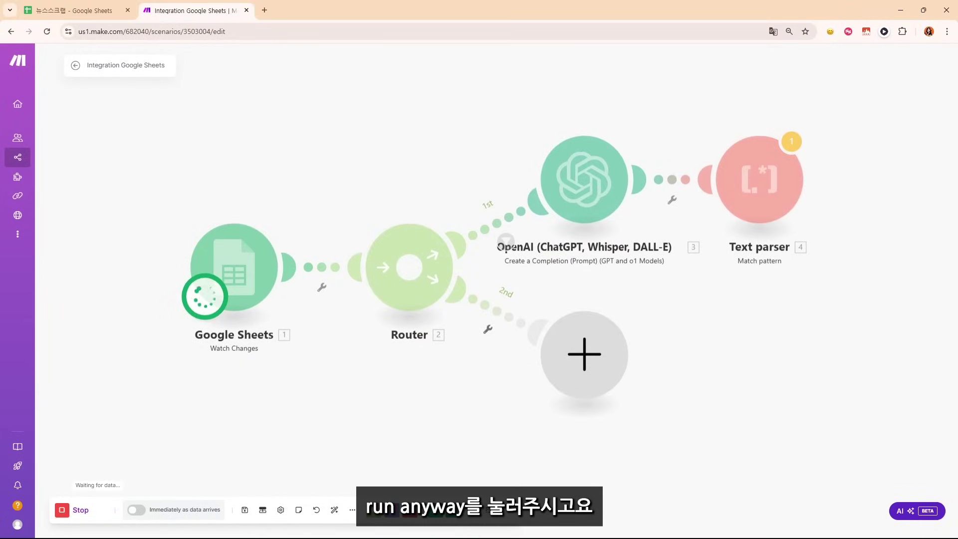
{"action": "left_click", "coordinate": [91, 12]}
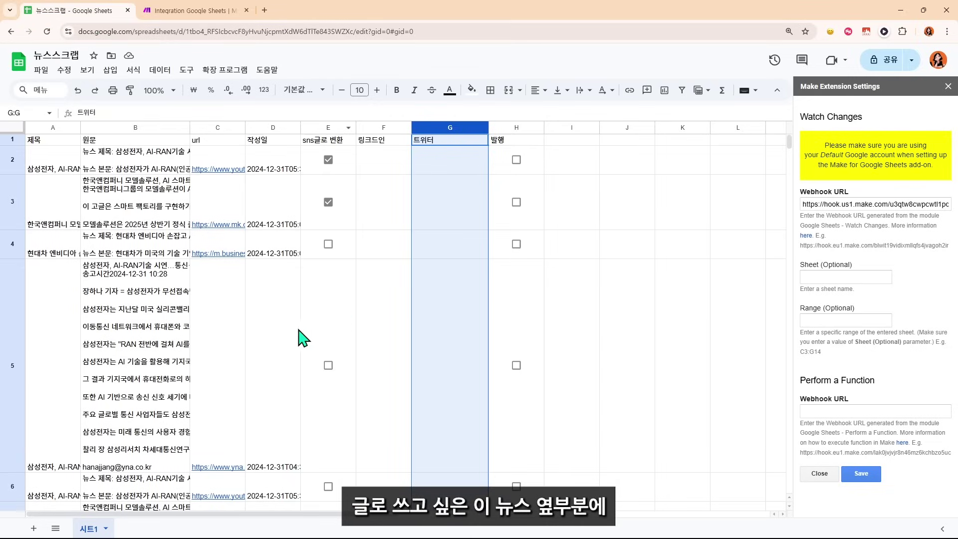
{"action": "left_click", "coordinate": [352, 345]}
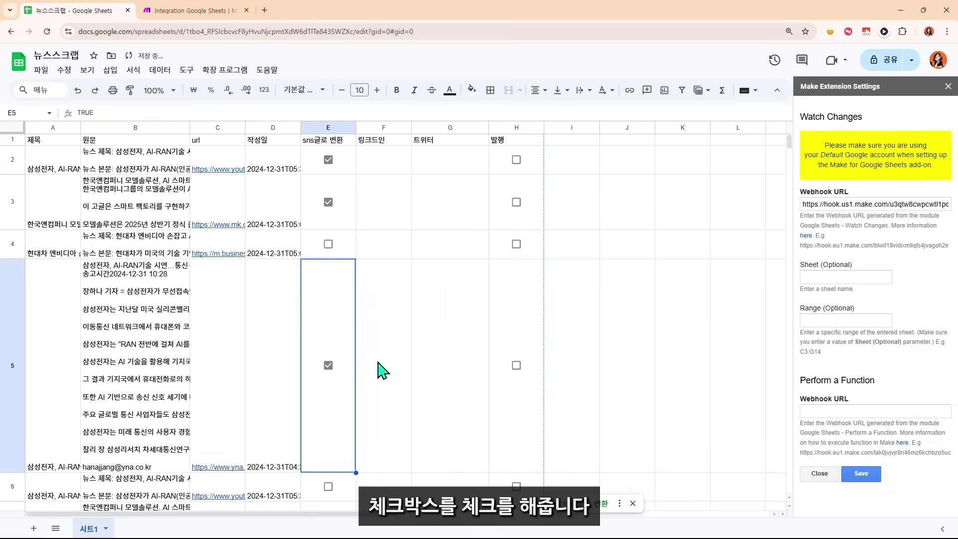
- Return to the Make scenario and examine the Fallback Match text of both bundles in the Text parser's output
{"action": "left_click", "coordinate": [188, 10]}
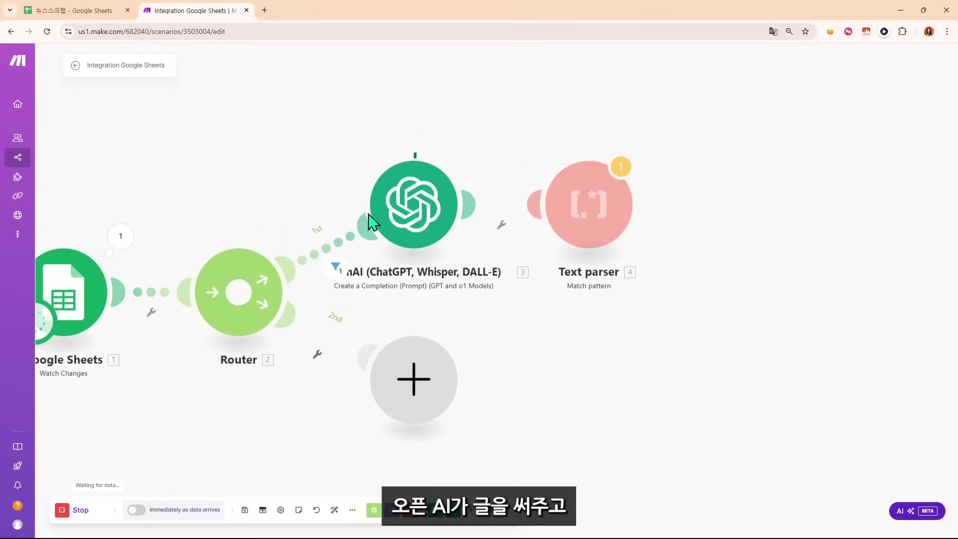
{"action": "left_click_drag", "start_coordinate": [577, 322], "coordinate": [415, 347]}
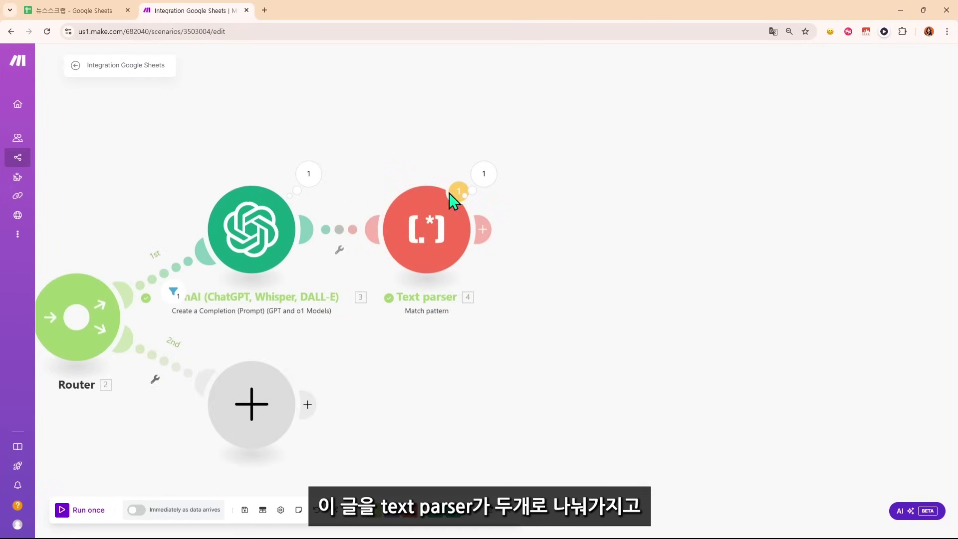
{"action": "left_click", "coordinate": [482, 175]}
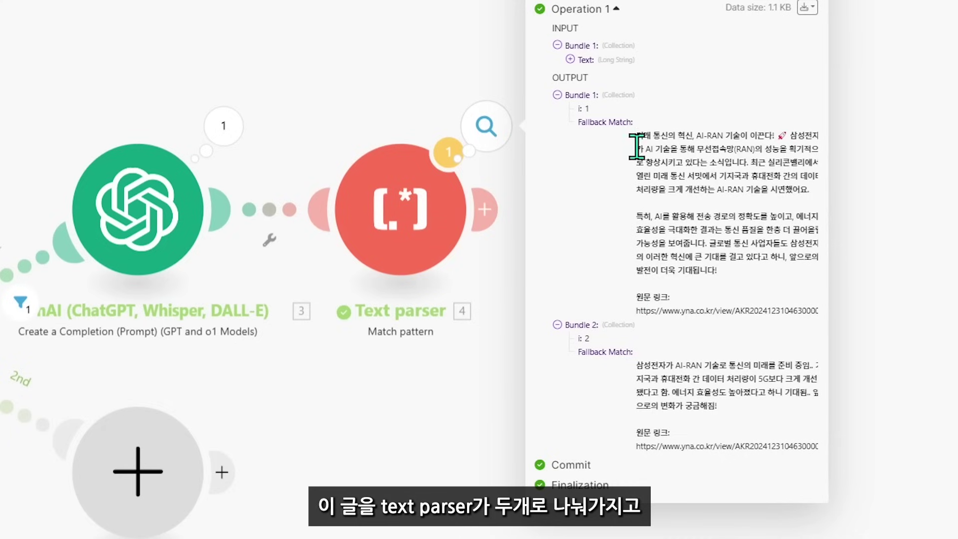
{"action": "left_click_drag", "start_coordinate": [638, 131], "coordinate": [647, 274]}
{"action": "left_click_drag", "start_coordinate": [637, 351], "coordinate": [823, 455]}
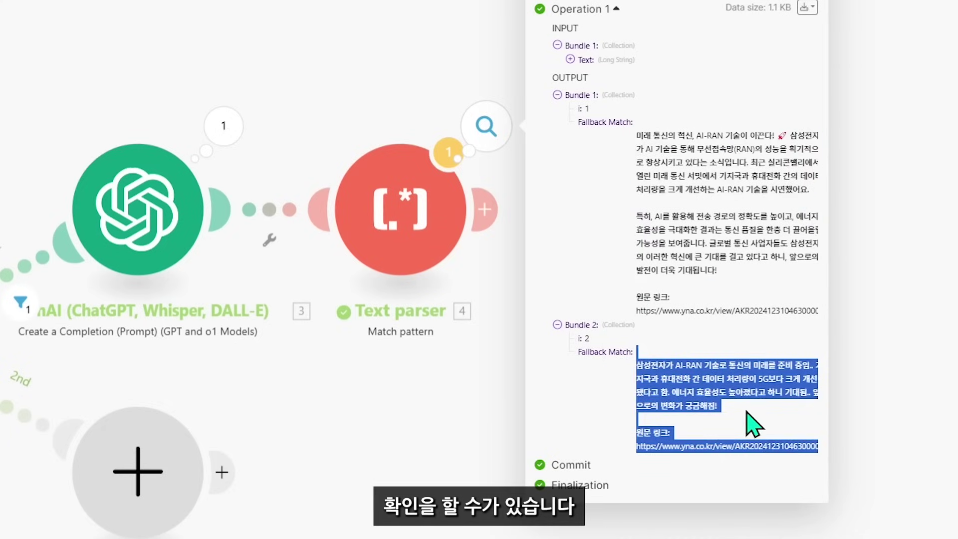
{"action": "left_click", "coordinate": [722, 403]}
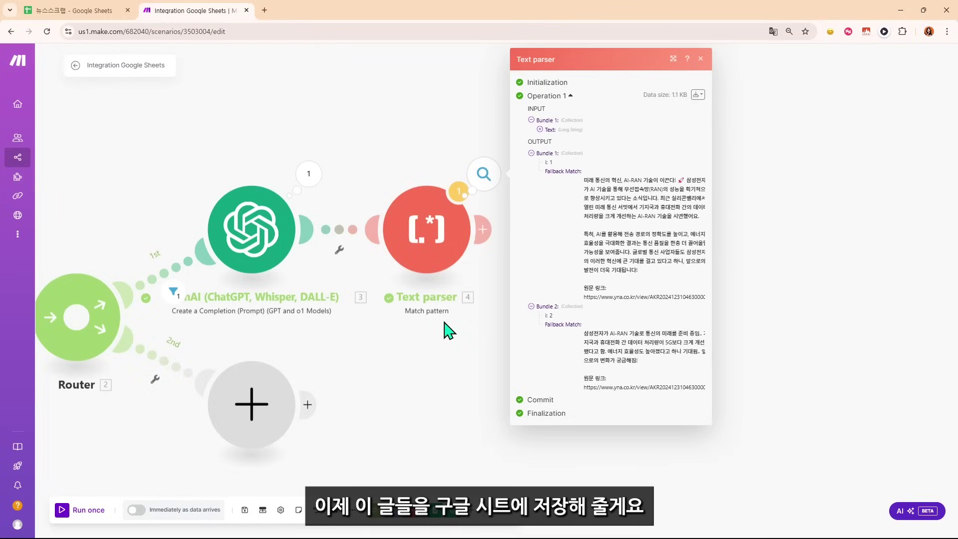
- Close the Text parser's output and add a Flow Control Router after the Text parser module
{"action": "left_click", "coordinate": [429, 355]}
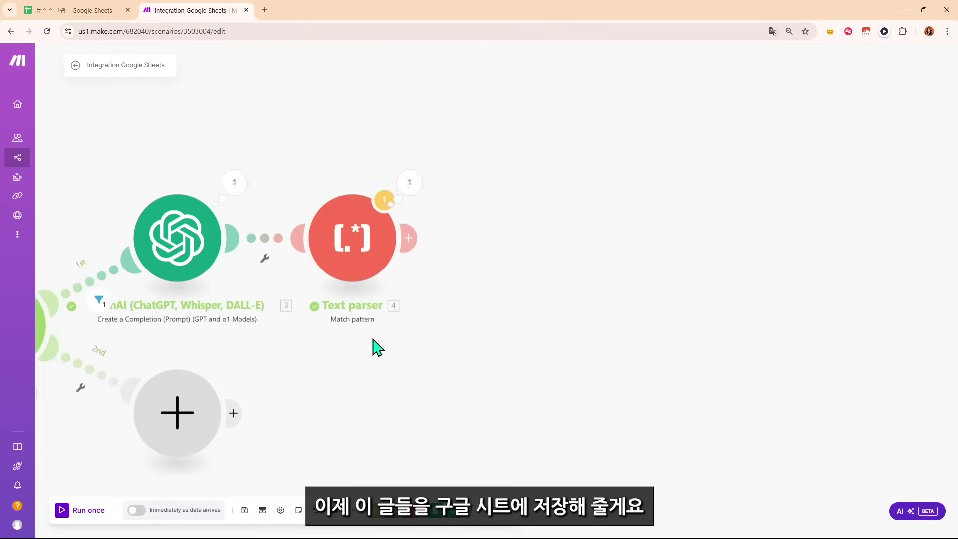
{"action": "left_click", "coordinate": [331, 246]}
{"action": "left_click", "coordinate": [435, 262]}
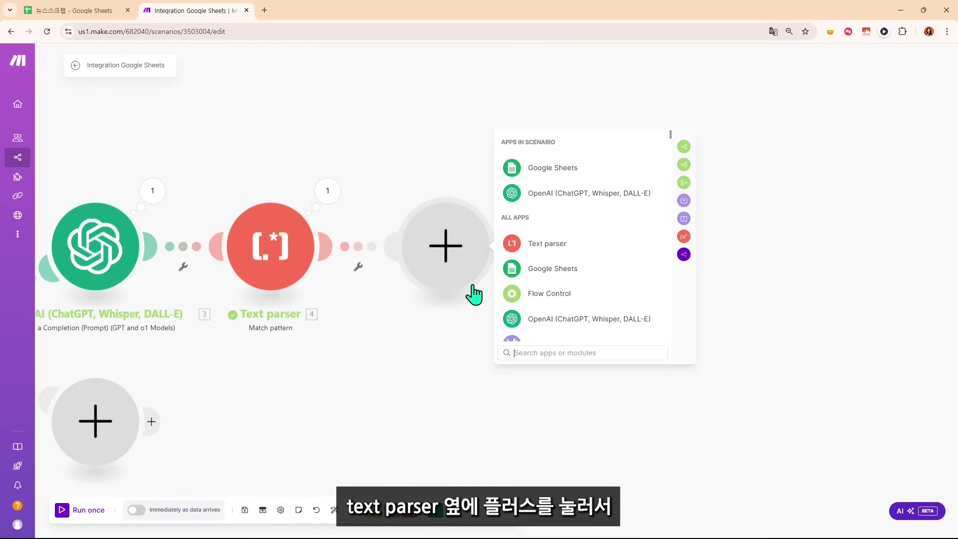
{"action": "left_click", "coordinate": [548, 293]}
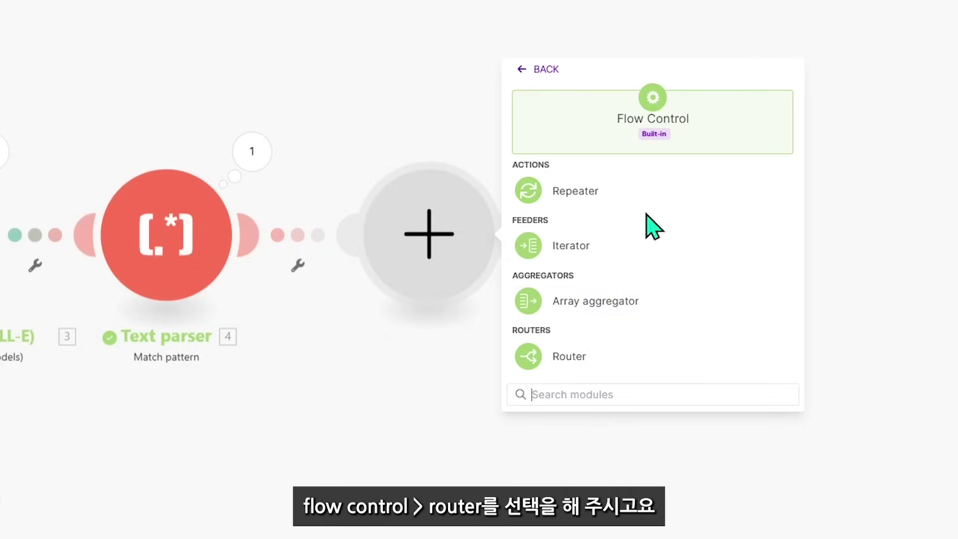
{"action": "left_click", "coordinate": [568, 358]}
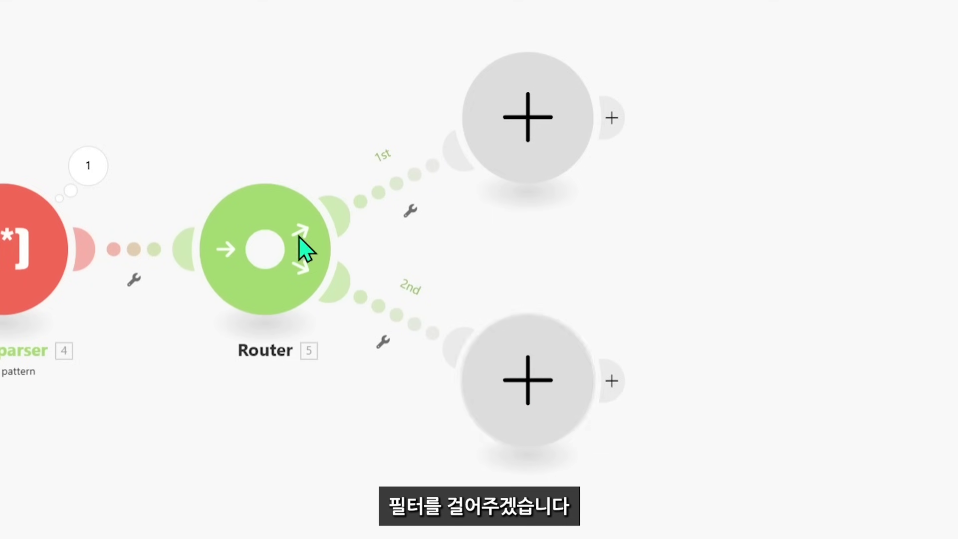
- Check the i value and Fallback Match of each bundle in the Text parser's output as the basis for filtering
{"action": "left_click", "coordinate": [86, 167]}
{"action": "left_click_drag", "start_coordinate": [178, 121], "coordinate": [340, 283]}
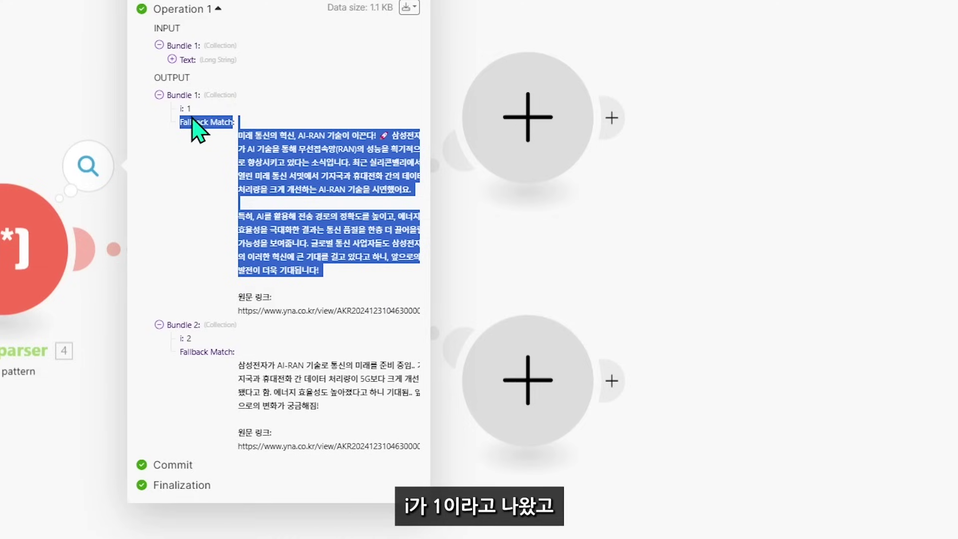
{"action": "left_click", "coordinate": [176, 120]}
{"action": "left_click_drag", "start_coordinate": [234, 364], "coordinate": [250, 421]}
{"action": "left_click", "coordinate": [182, 353]}
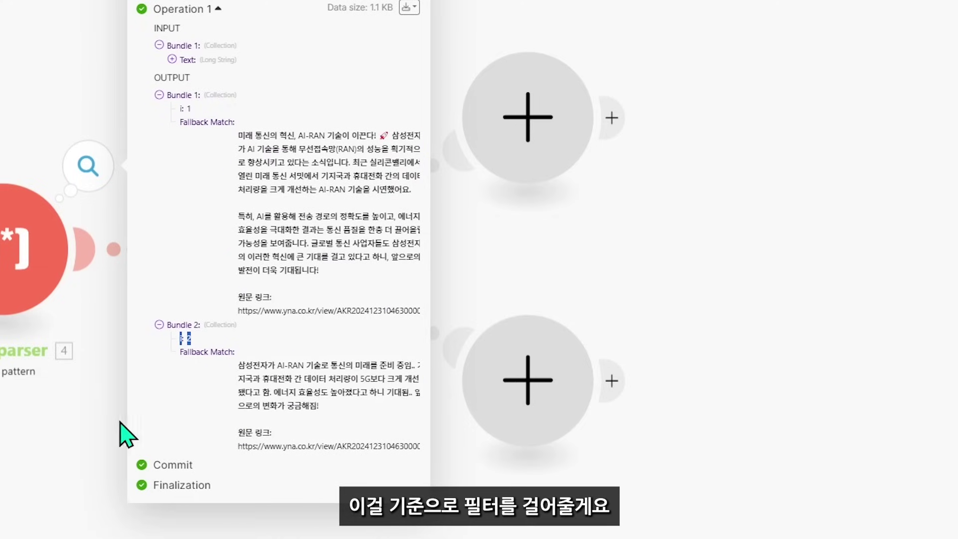
{"action": "left_click", "coordinate": [496, 483]}
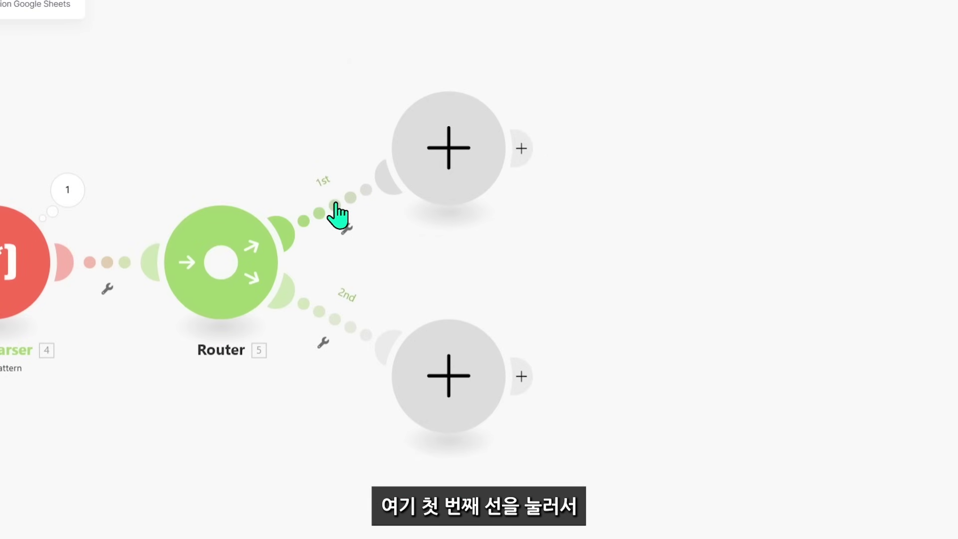
- Set up a filter on the new router's first route with the condition Text parser i Equal to 1
{"action": "left_click", "coordinate": [334, 212]}
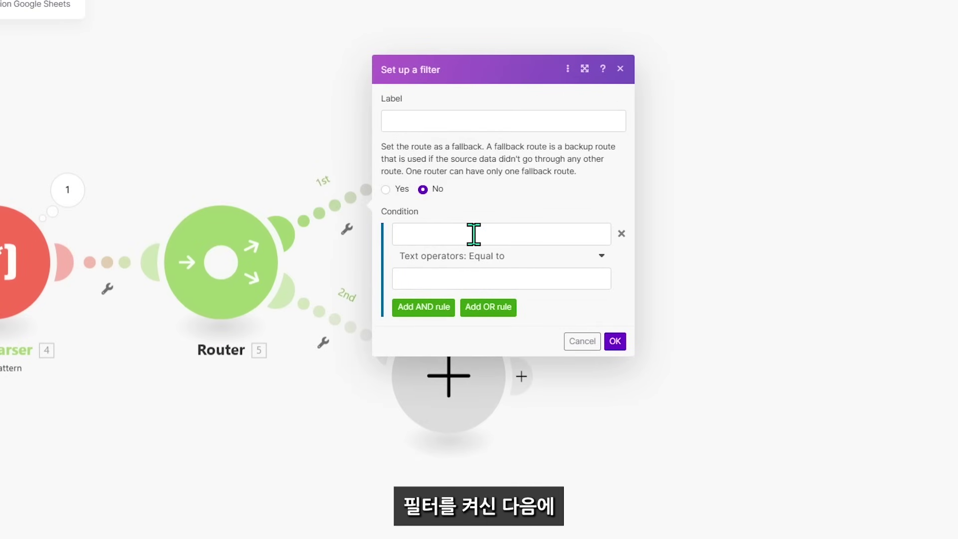
{"action": "left_click", "coordinate": [474, 234]}
{"action": "left_click", "coordinate": [635, 86]}
{"action": "left_click", "coordinate": [466, 277]}
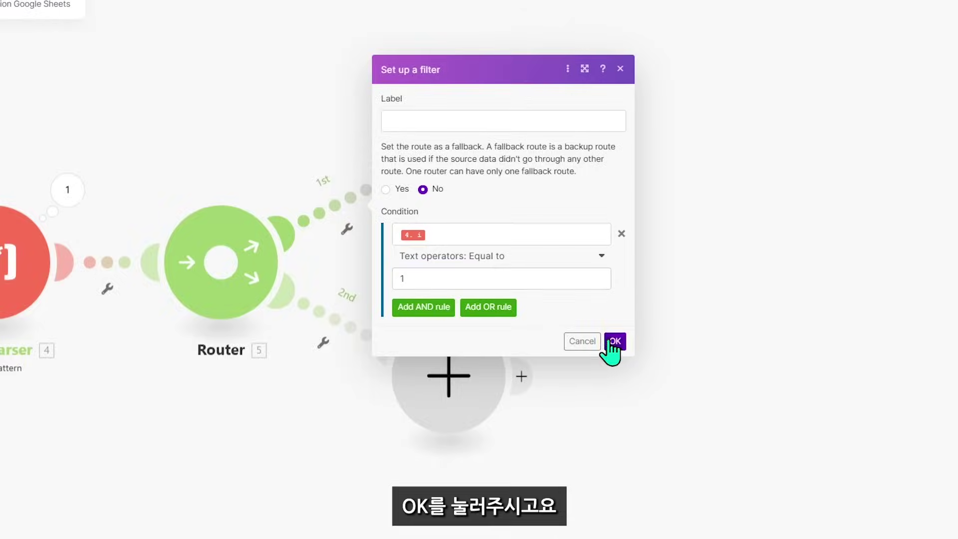
{"action": "left_click", "coordinate": [613, 341]}
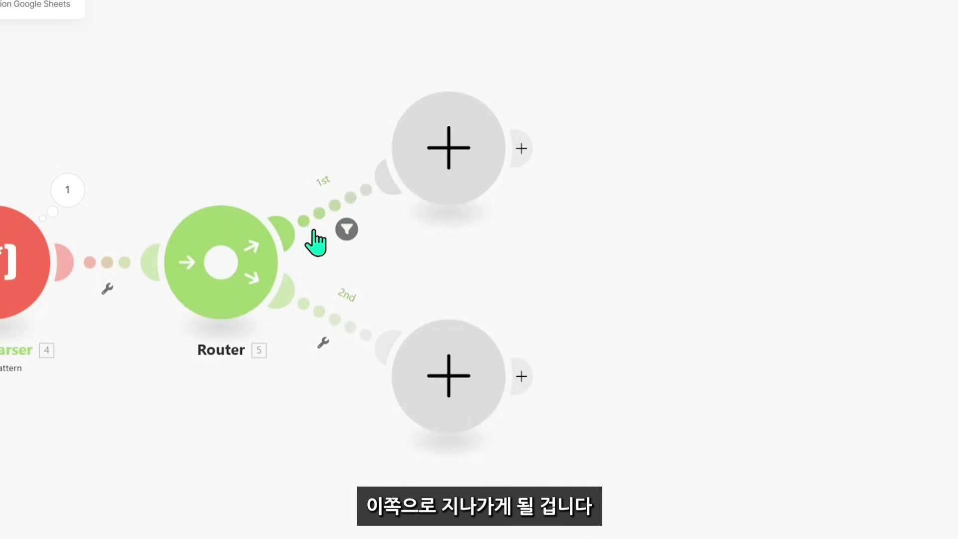
- Add a Google Sheets Update a Row module to the first route of the router after the Text parser
{"action": "left_click", "coordinate": [439, 172]}
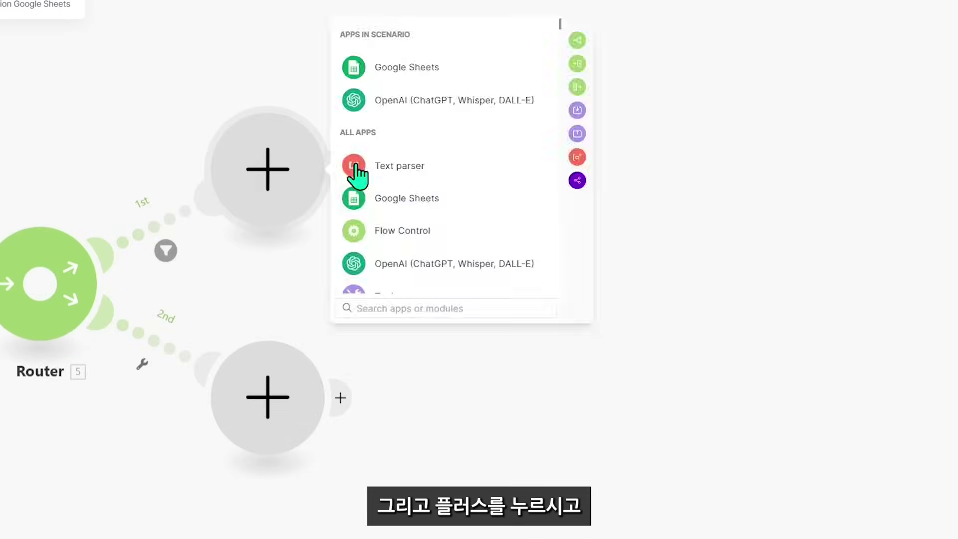
{"action": "left_click", "coordinate": [383, 200]}
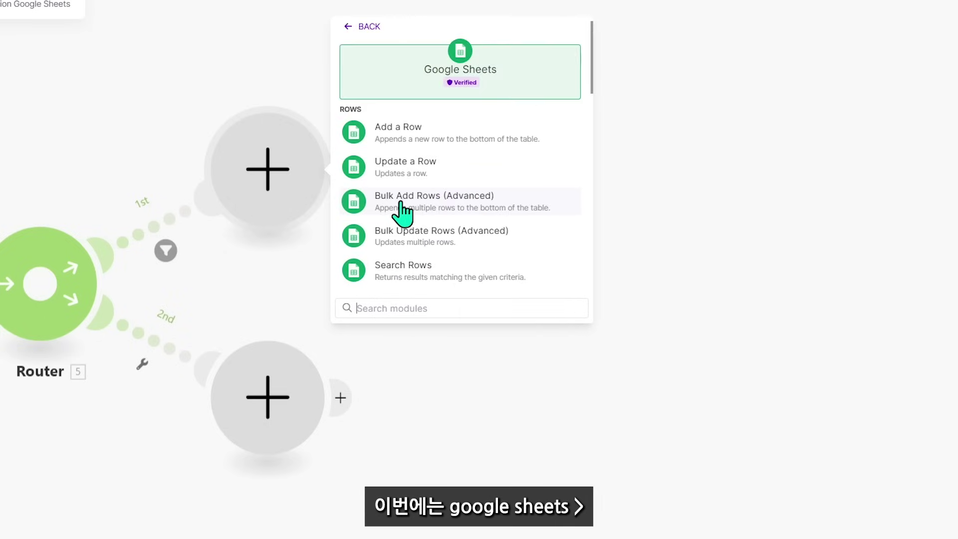
{"action": "left_click", "coordinate": [432, 166]}
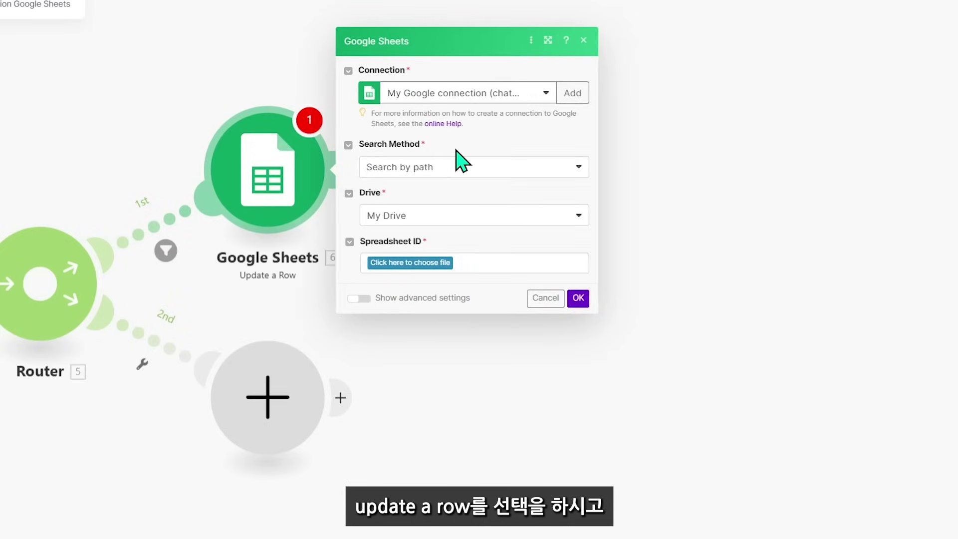
- Point the Update a Row module to spreadsheet 뉴스스크랩, sheet 시트1, and map its row number to Watch Changes' Range: Row end
{"action": "left_click", "coordinate": [420, 265]}
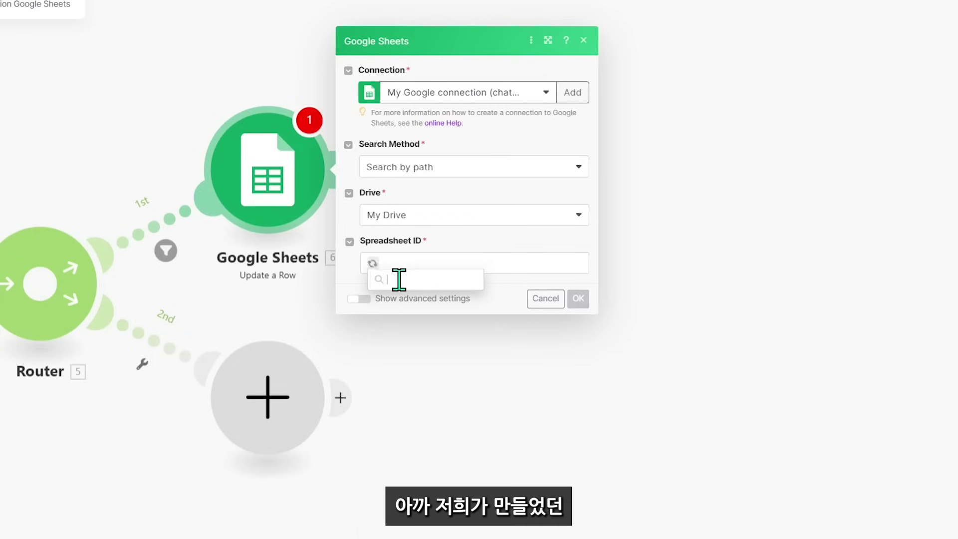
{"action": "type", "text": "S뉴스"}
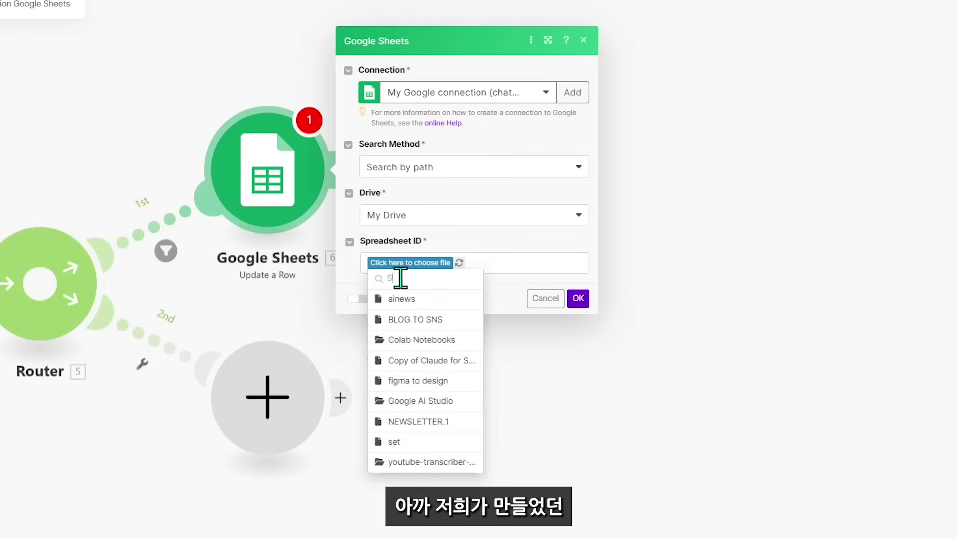
{"action": "left_click", "coordinate": [417, 401]}
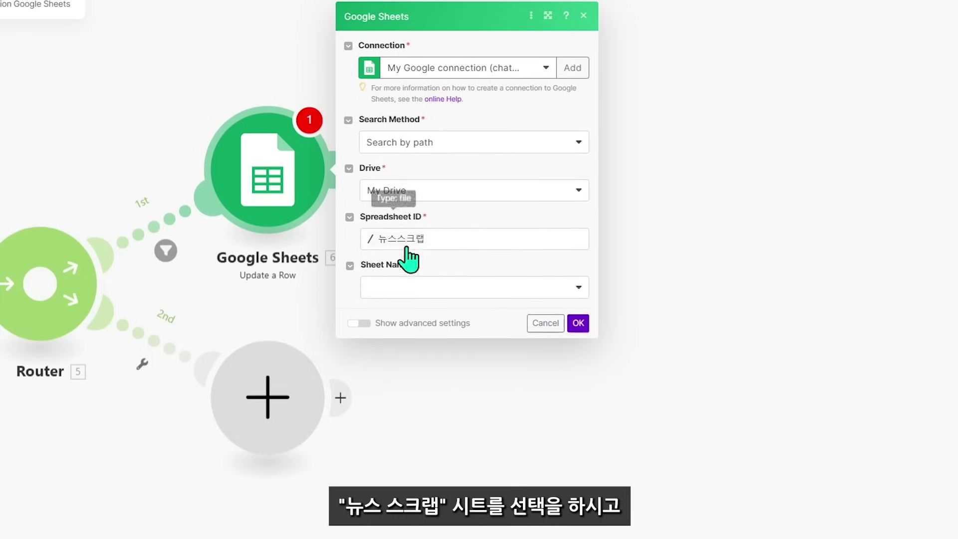
{"action": "left_click", "coordinate": [406, 287]}
{"action": "left_click", "coordinate": [407, 305]}
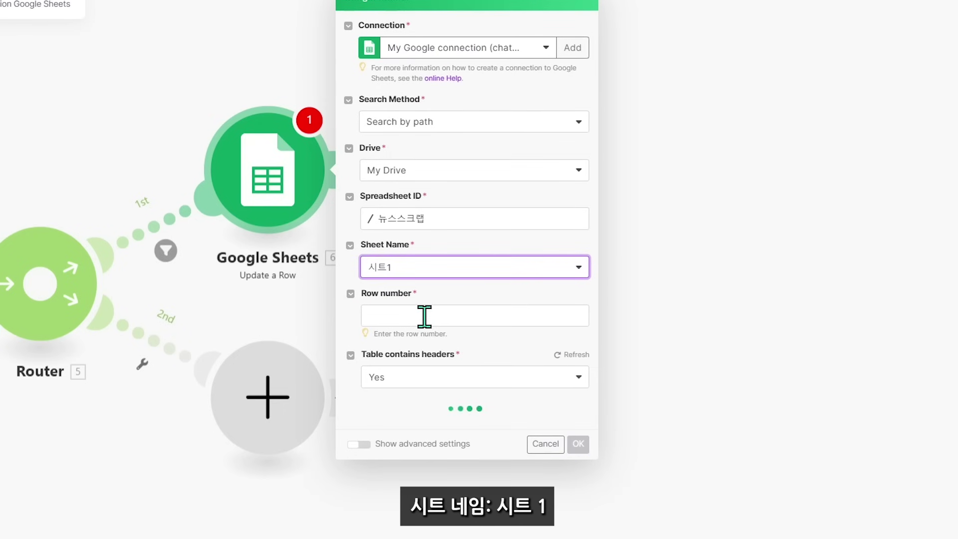
{"action": "left_click", "coordinate": [425, 322]}
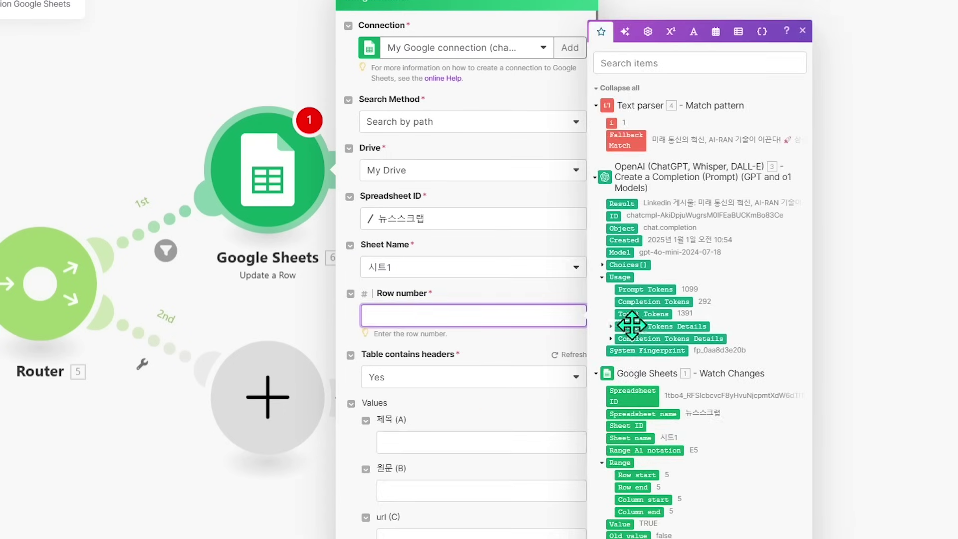
{"action": "left_click", "coordinate": [638, 484]}
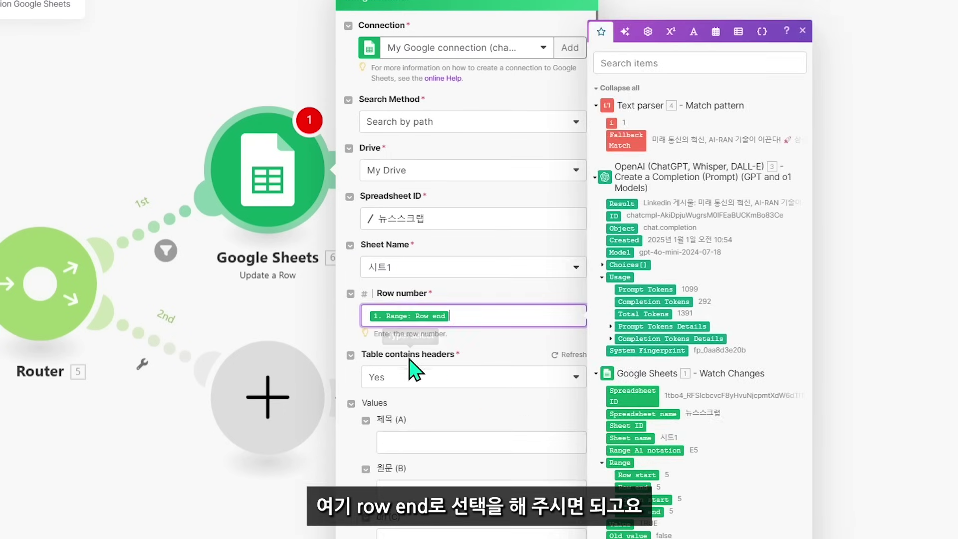
{"action": "left_click", "coordinate": [379, 355]}
- Map the Text parser's Fallback Match to the 링크드인 (F) column and save the Update a Row module
{"action": "scroll", "coordinate": [410, 382], "scroll_direction": "down", "scroll_amount": 5}
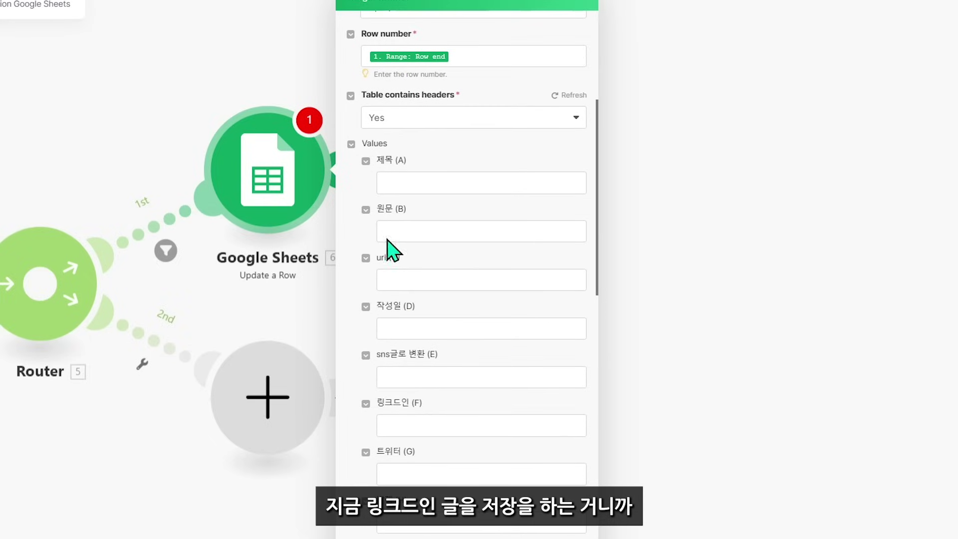
{"action": "scroll", "coordinate": [394, 249], "scroll_direction": "down", "scroll_amount": 3}
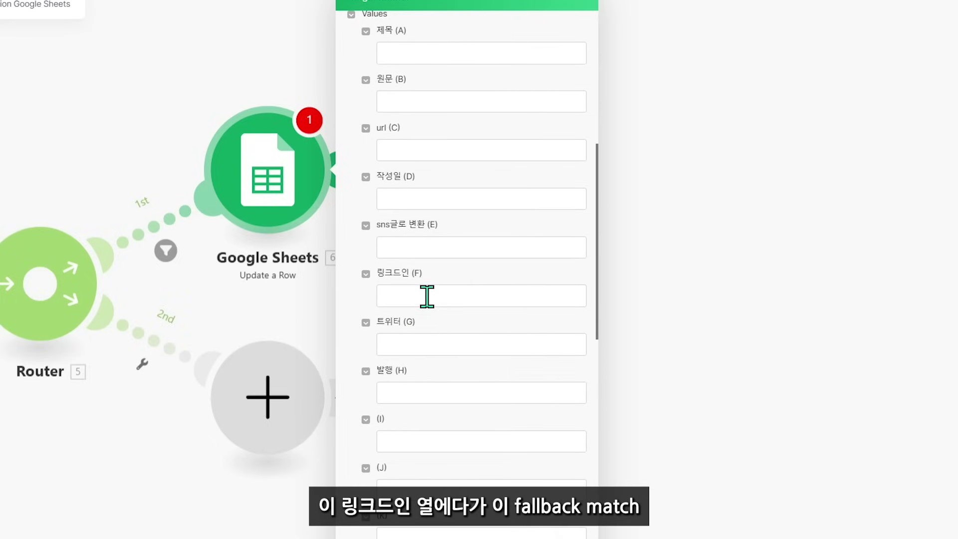
{"action": "left_click", "coordinate": [426, 297]}
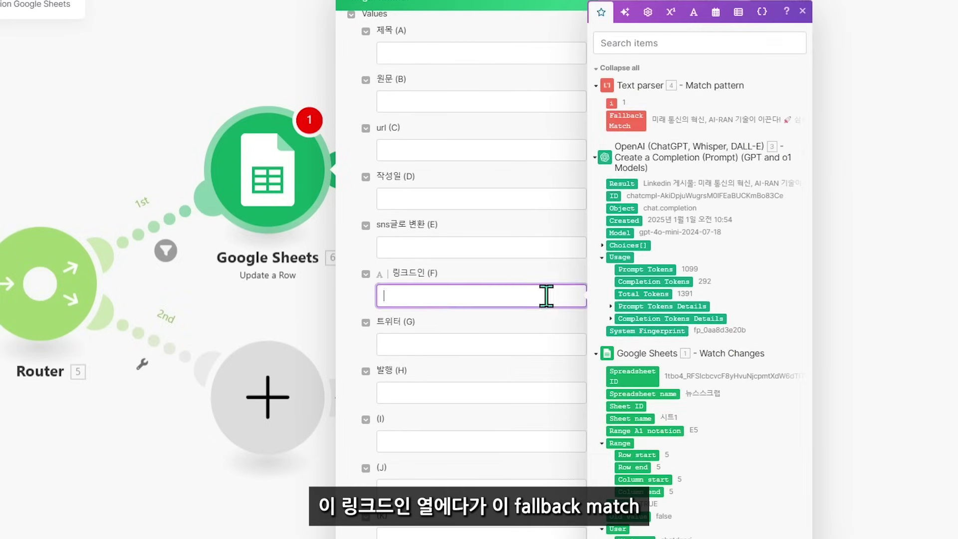
{"action": "left_click", "coordinate": [626, 121]}
{"action": "left_click", "coordinate": [363, 319]}
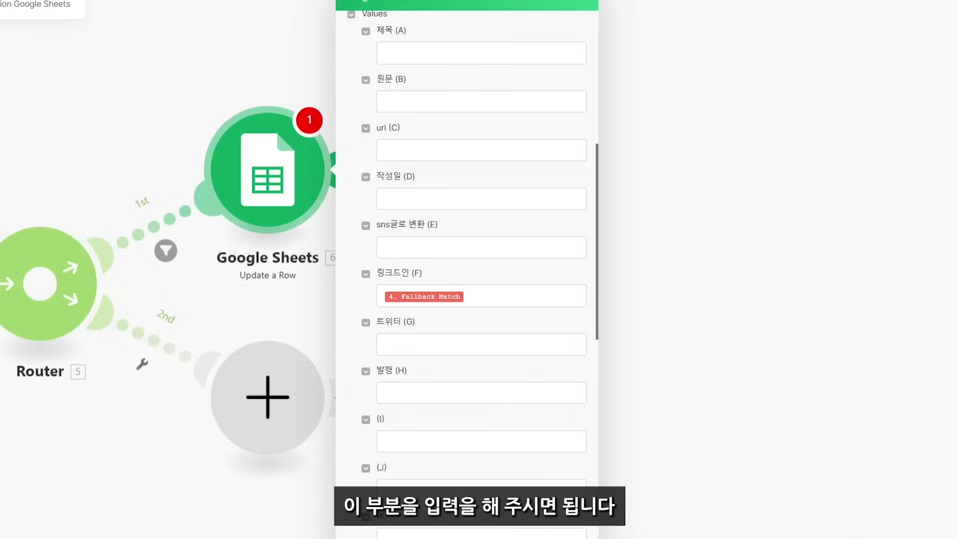
{"action": "left_click", "coordinate": [316, 528]}
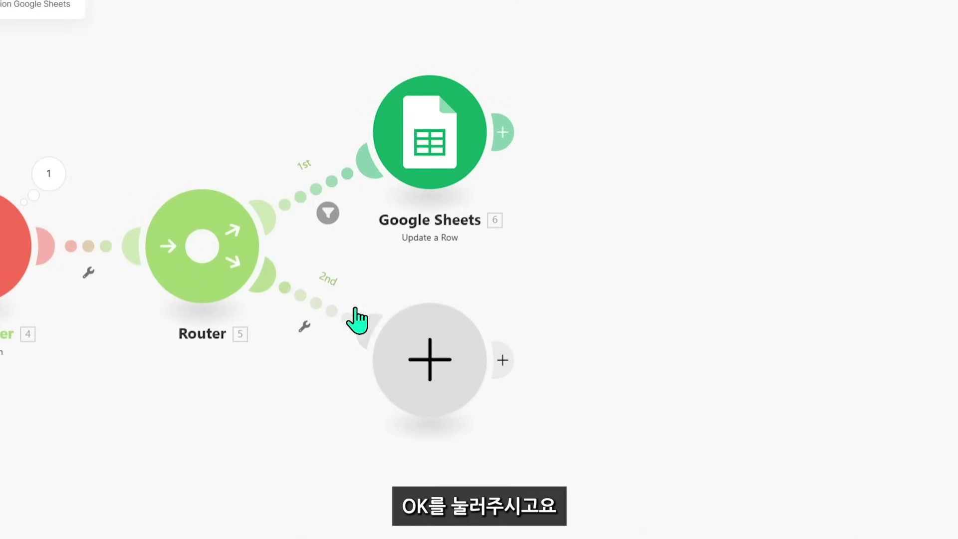
- Set up a filter on the router's second route with the condition Text parser i Equal to 2
{"action": "left_click", "coordinate": [315, 312]}
{"action": "left_click", "coordinate": [427, 326]}
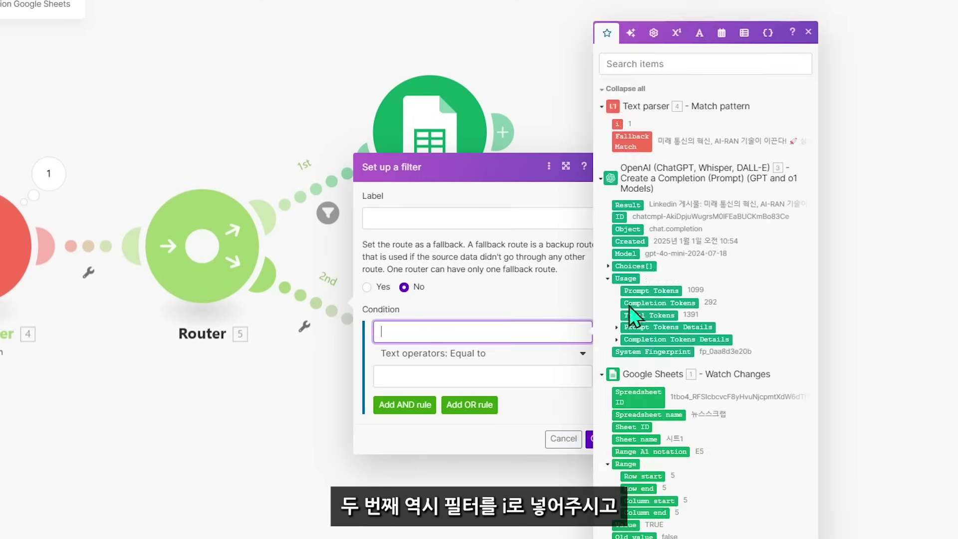
{"action": "left_click", "coordinate": [617, 123]}
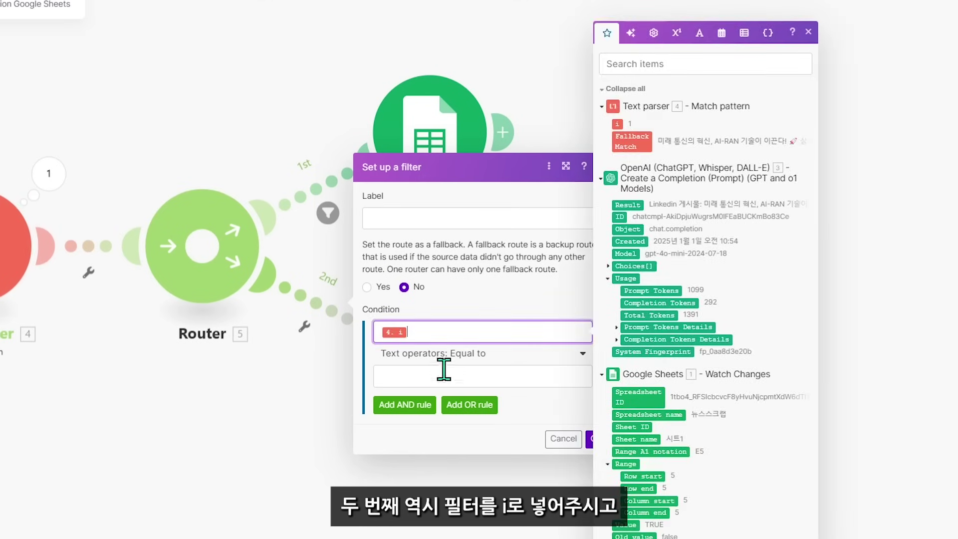
{"action": "left_click", "coordinate": [494, 371]}
{"action": "type", "text": "2"}
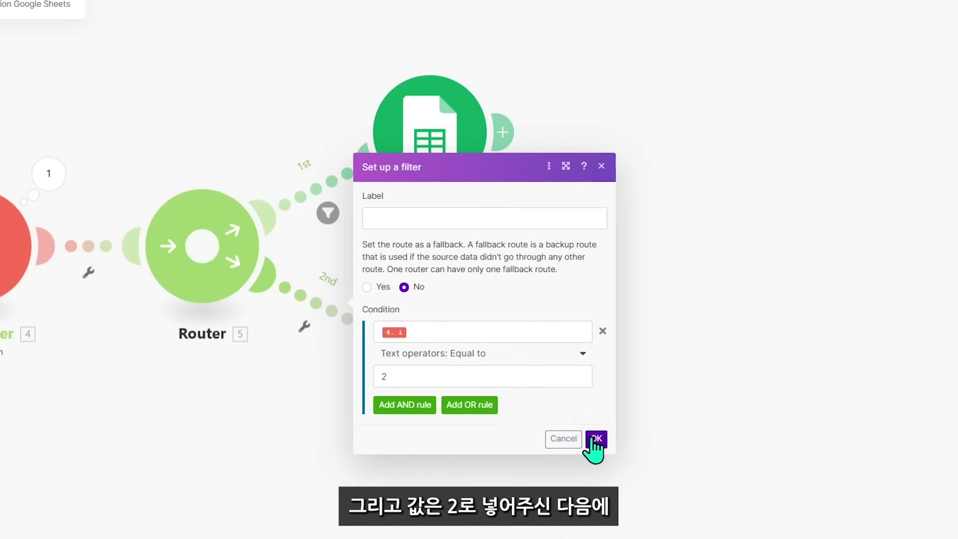
{"action": "left_click", "coordinate": [593, 438]}
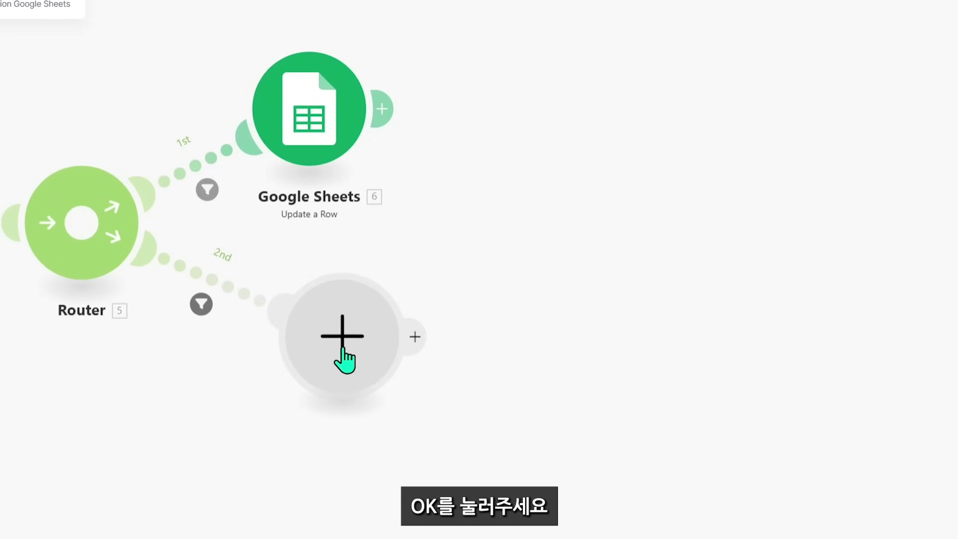
- Add a Google Sheets Update a Row module to the second route, using spreadsheet 뉴스스크랩 and row number Range: Row end
{"action": "left_click", "coordinate": [342, 357]}
{"action": "left_click", "coordinate": [475, 244]}
{"action": "left_click", "coordinate": [476, 338]}
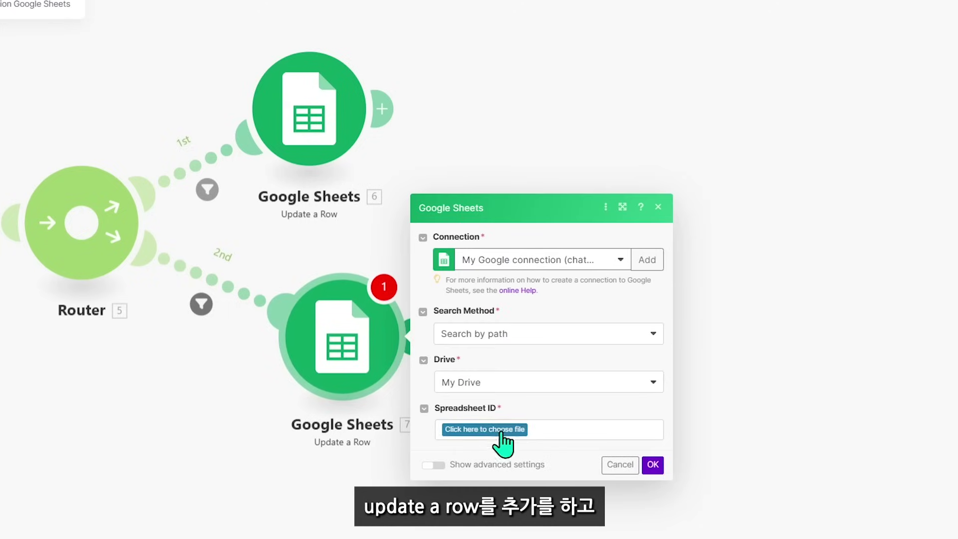
{"action": "left_click", "coordinate": [499, 430]}
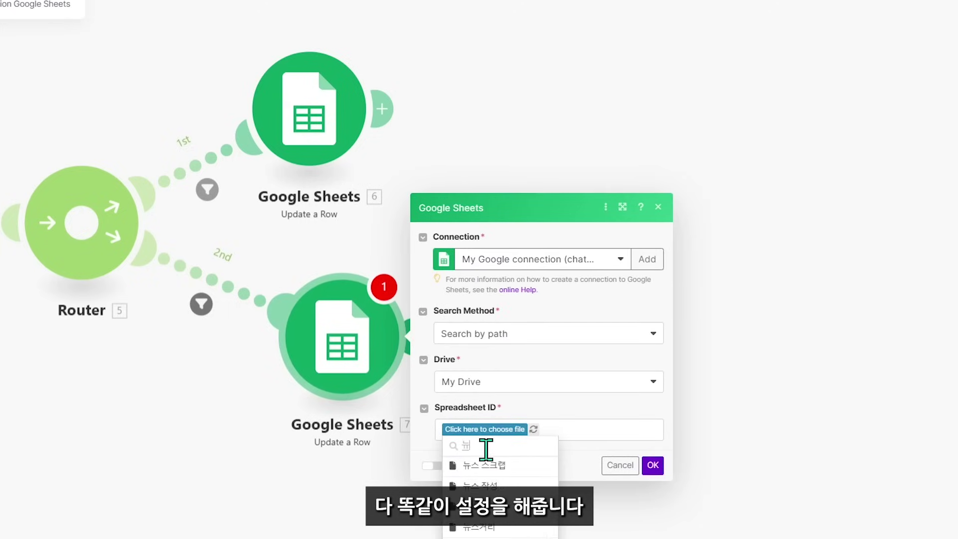
{"action": "left_click", "coordinate": [494, 505]}
- Map the Text parser's Fallback Match to the 트위터 (G) column and save the second Update a Row module
{"action": "scroll", "coordinate": [466, 311], "scroll_direction": "down", "scroll_amount": 3}
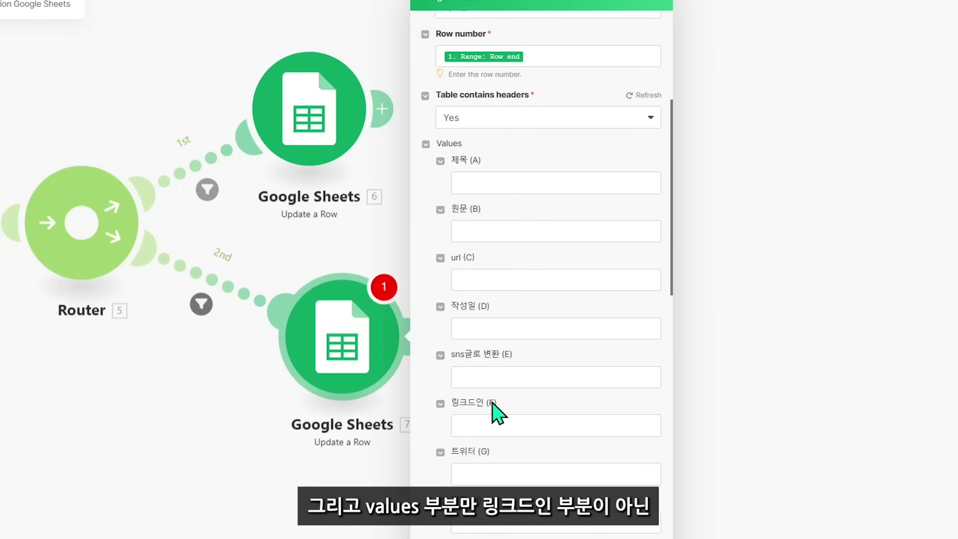
{"action": "left_click", "coordinate": [506, 474]}
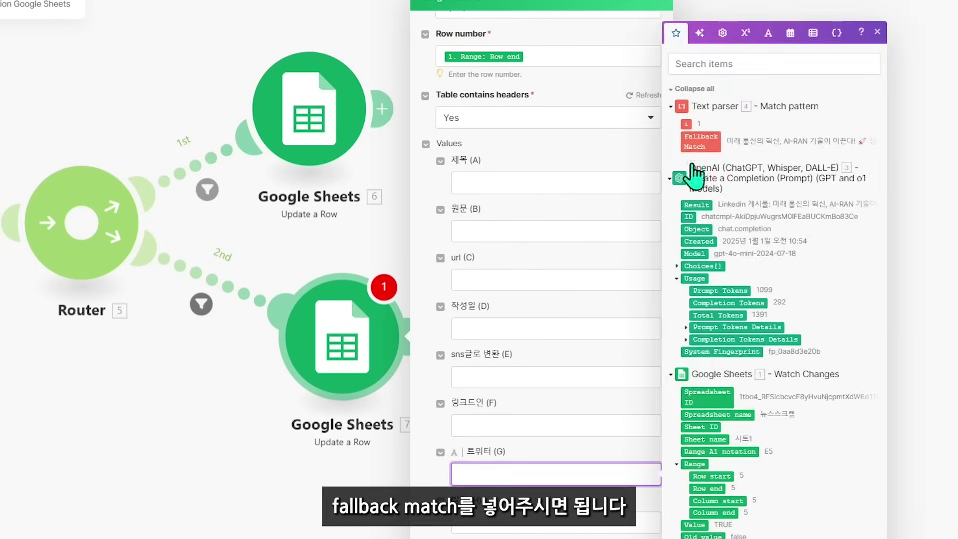
{"action": "left_click_drag", "start_coordinate": [687, 141], "coordinate": [563, 473]}
{"action": "left_click", "coordinate": [265, 506]}
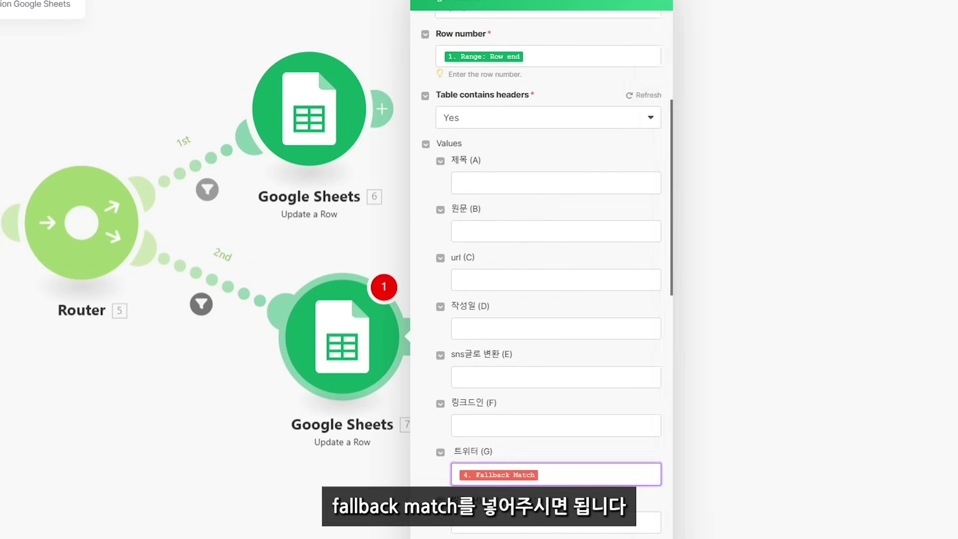
{"action": "left_click_drag", "start_coordinate": [84, 403], "coordinate": [409, 389]}
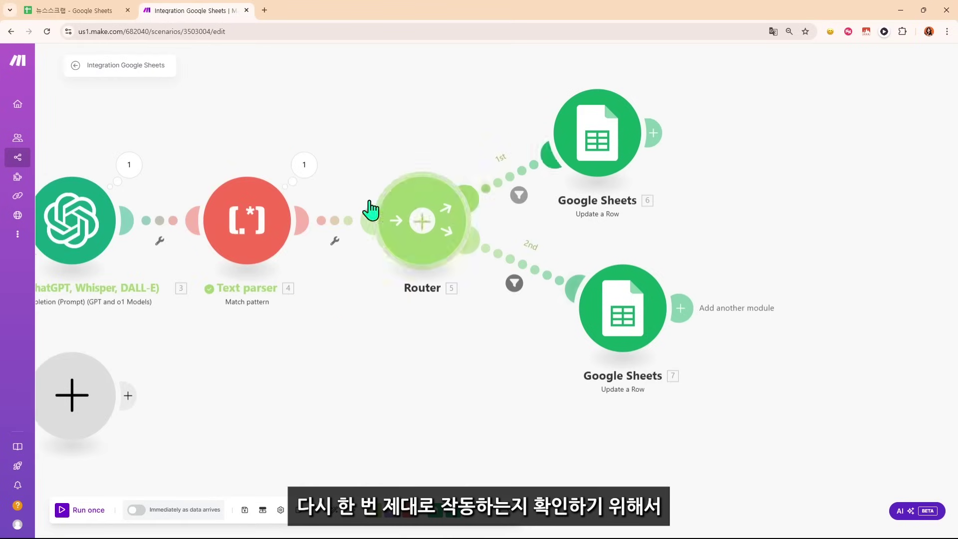
- Run the scenario once, tick row 4's sns글로 변환 checkbox in the 뉴스스크랩 sheet and return to Make
{"action": "left_click", "coordinate": [70, 514]}
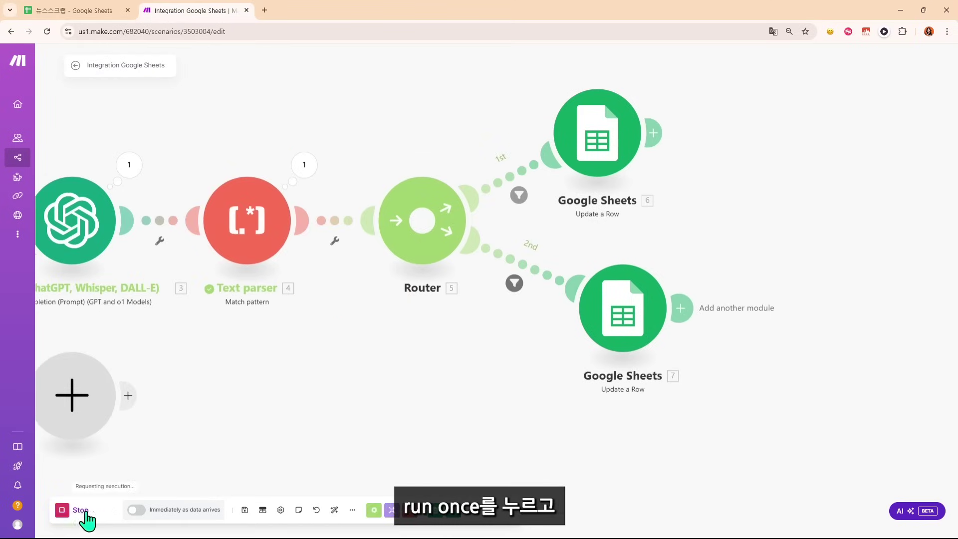
{"action": "left_click", "coordinate": [88, 11]}
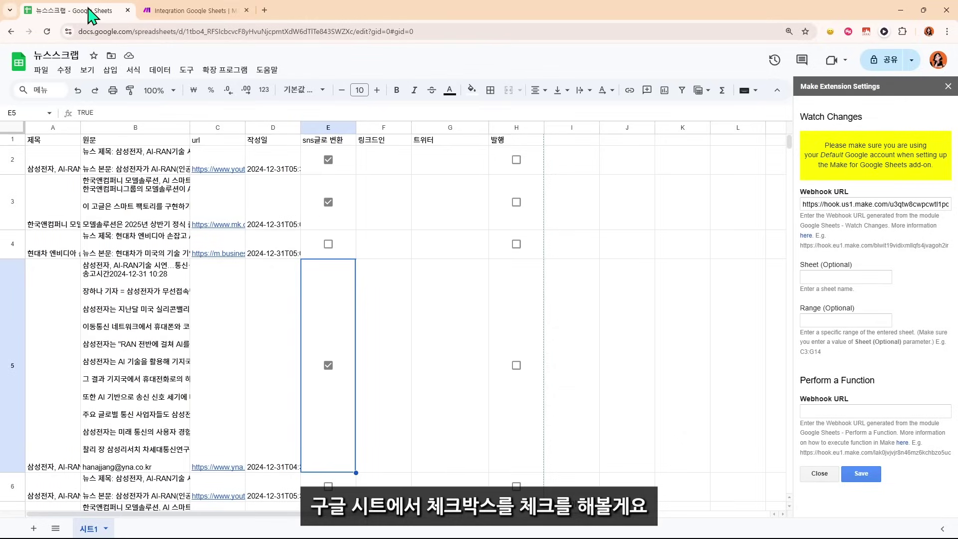
{"action": "left_click", "coordinate": [328, 243]}
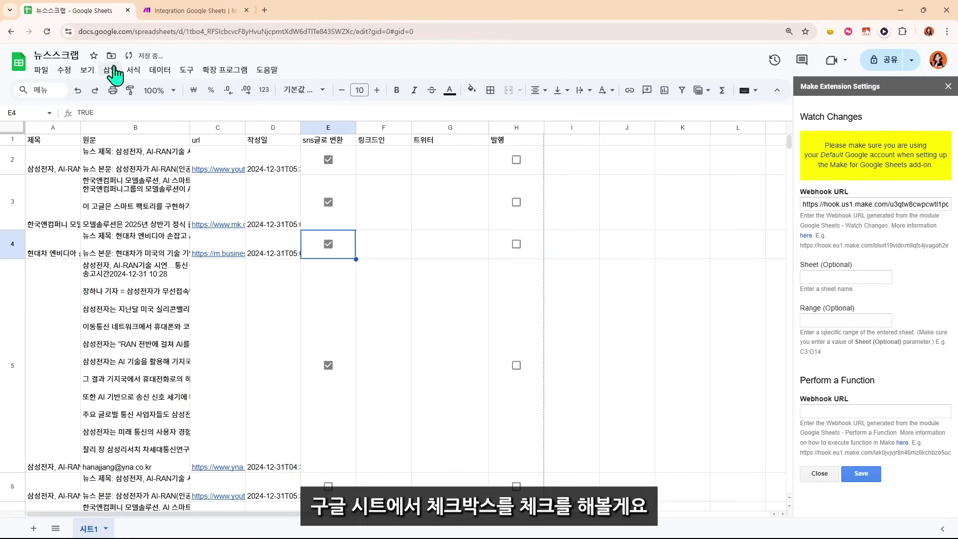
{"action": "left_click", "coordinate": [180, 11]}
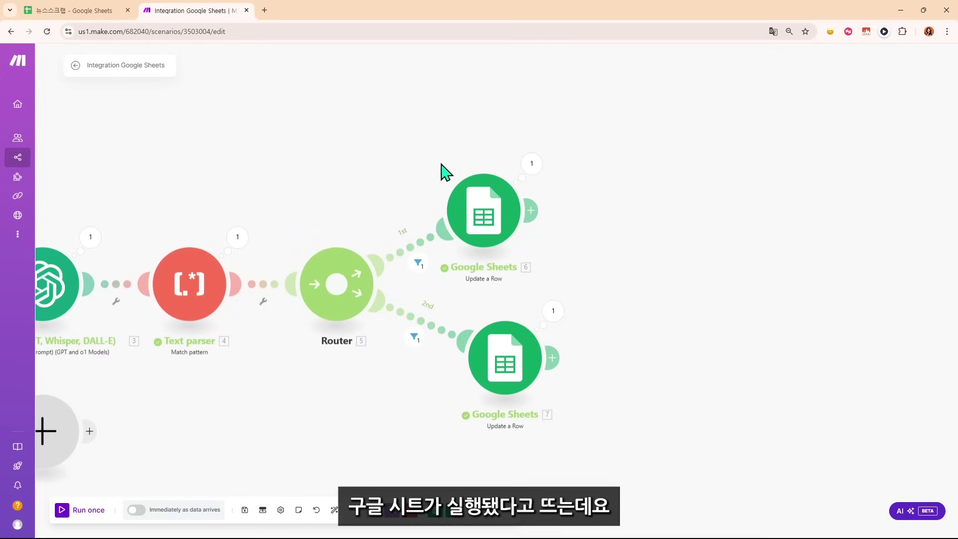
- Read the generated 링크드인 and 트위터 posts in row 4 of the 뉴스스크랩 sheet
{"action": "left_click", "coordinate": [122, 14]}
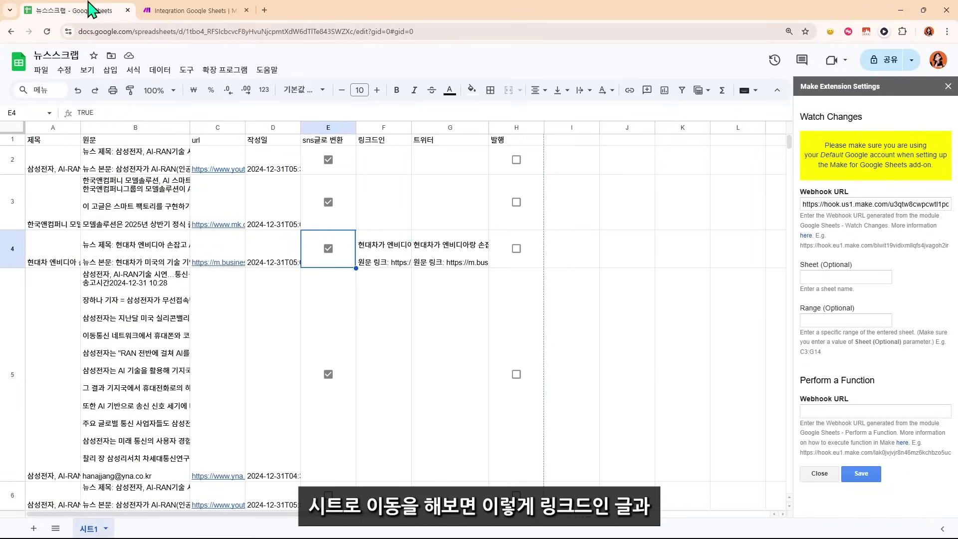
{"action": "left_click", "coordinate": [393, 263]}
{"action": "double_click", "coordinate": [394, 262]}
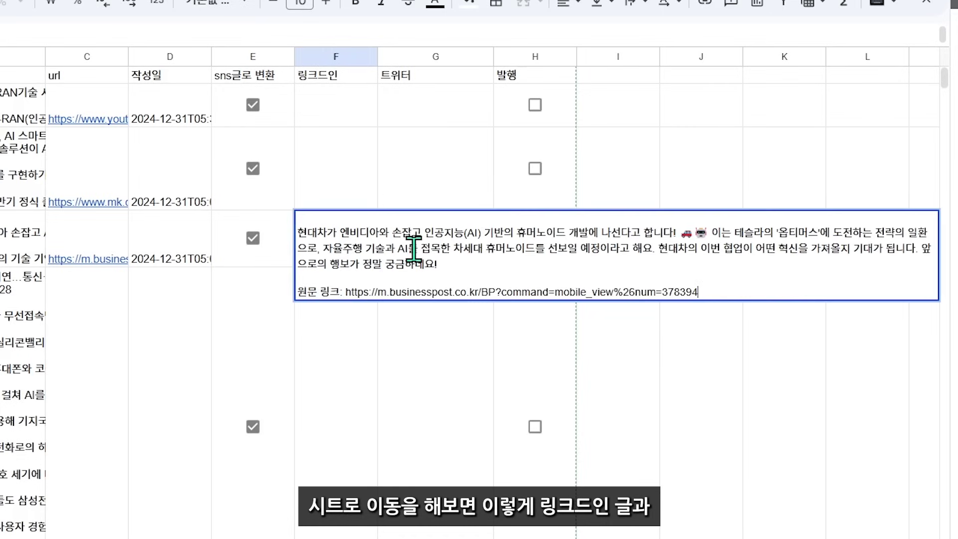
{"action": "left_click", "coordinate": [369, 378]}
{"action": "double_click", "coordinate": [449, 246]}
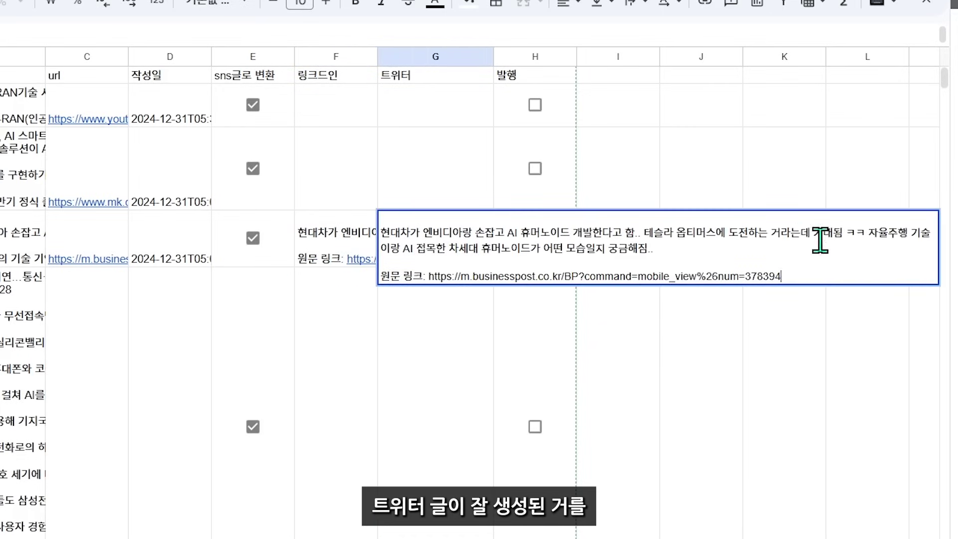
{"action": "left_click", "coordinate": [445, 350]}
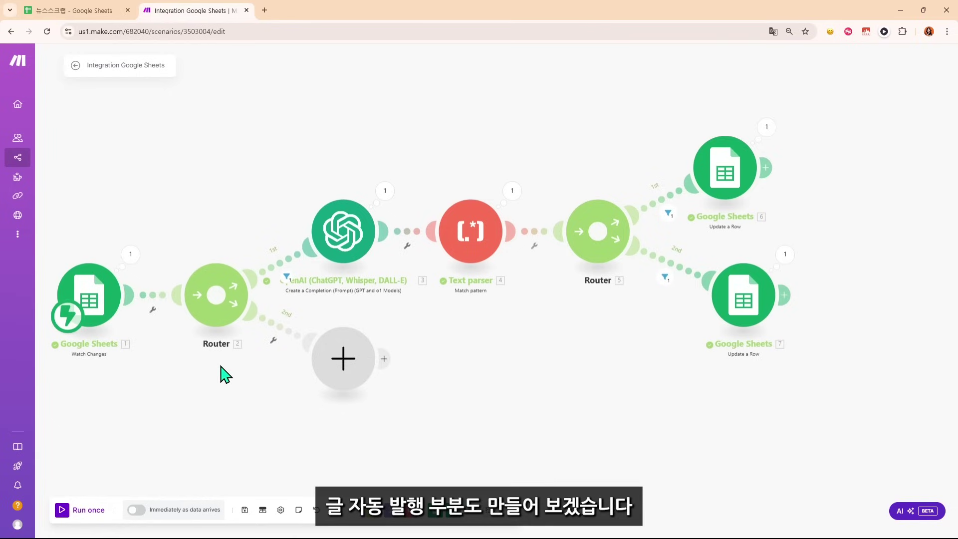
- Set up a filter on the first router's second route requiring Range: Column start and Range: Column end both equal to 8
{"action": "scroll", "coordinate": [225, 391], "scroll_direction": "up", "scroll_amount": 2}
{"action": "scroll", "coordinate": [225, 353], "scroll_direction": "down", "scroll_amount": 2}
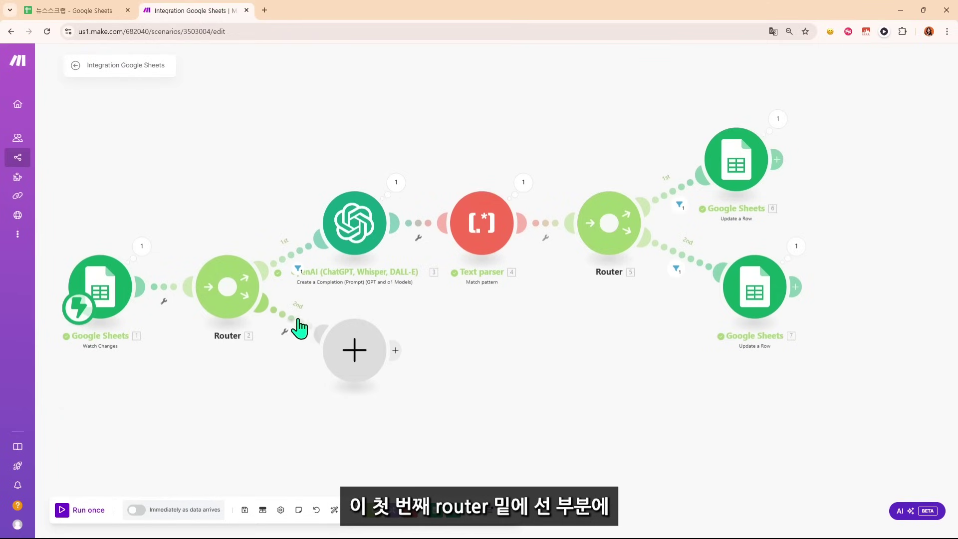
{"action": "scroll", "coordinate": [270, 376], "scroll_direction": "up", "scroll_amount": 1}
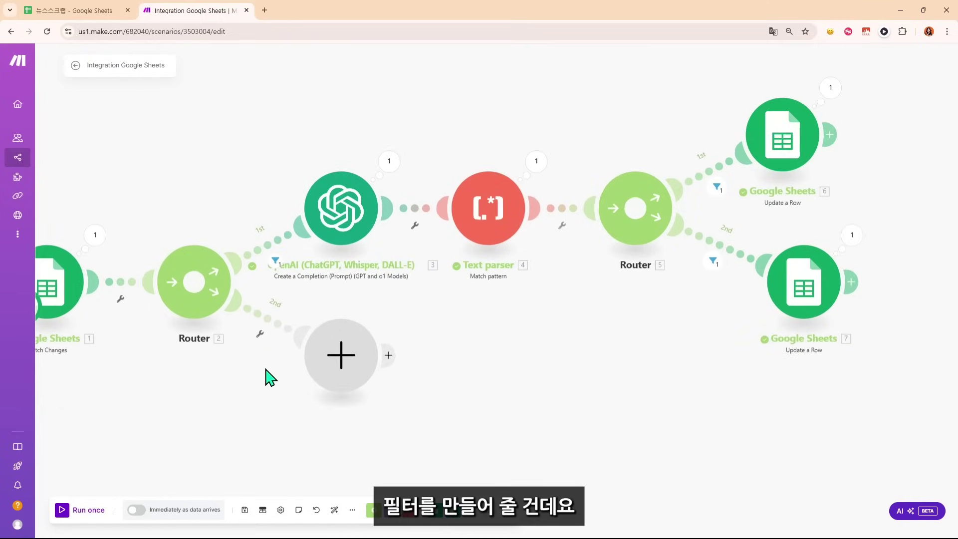
{"action": "left_click", "coordinate": [272, 328]}
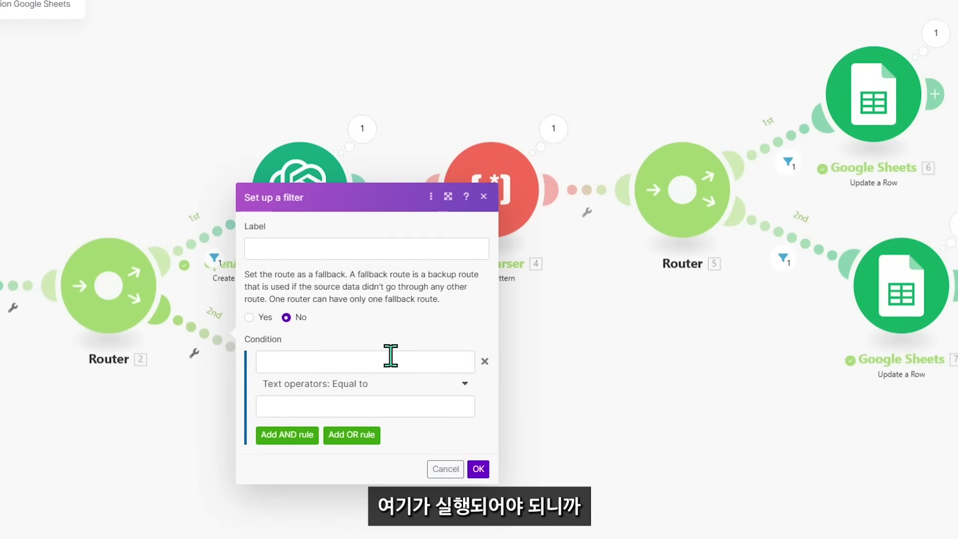
{"action": "left_click", "coordinate": [390, 355]}
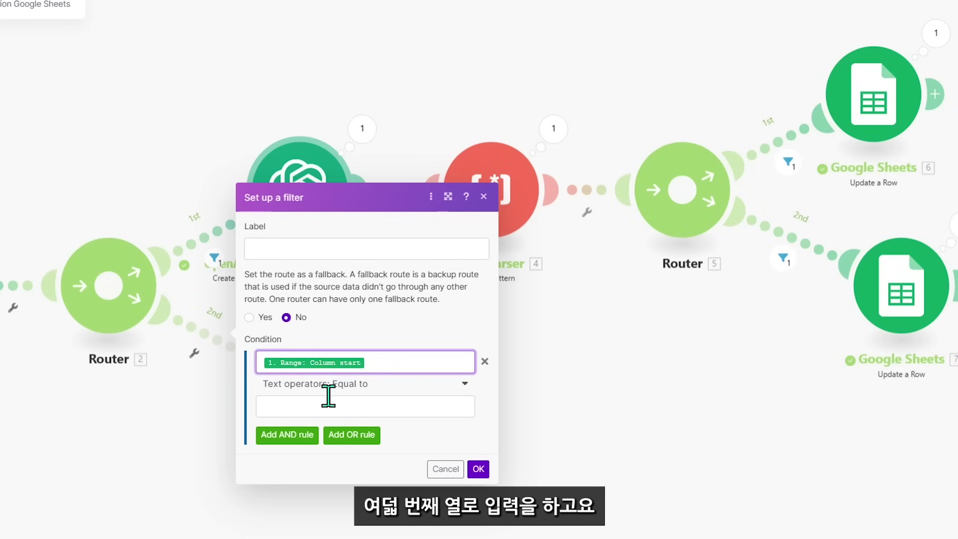
{"action": "left_click", "coordinate": [328, 406]}
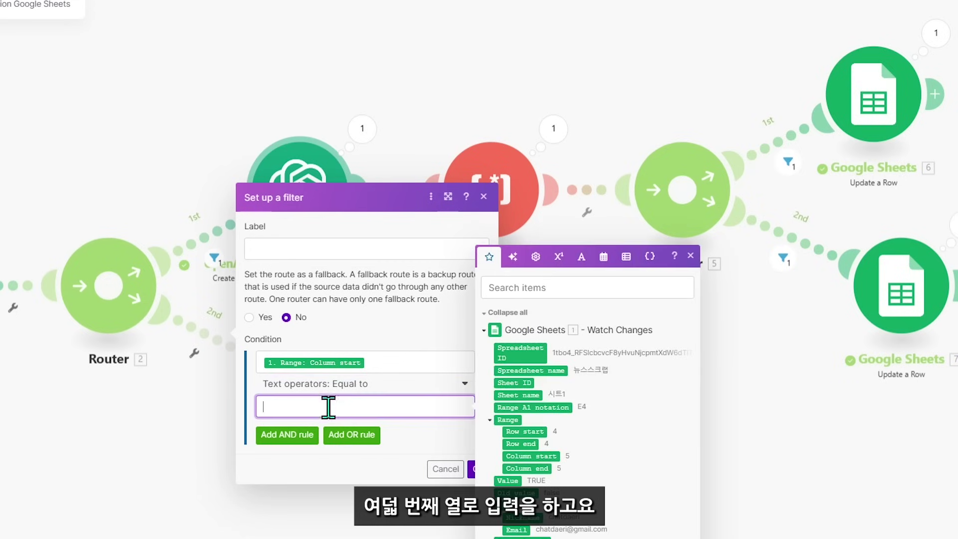
{"action": "type", "text": "8"}
{"action": "left_click", "coordinate": [282, 436]}
{"action": "left_click", "coordinate": [334, 407]}
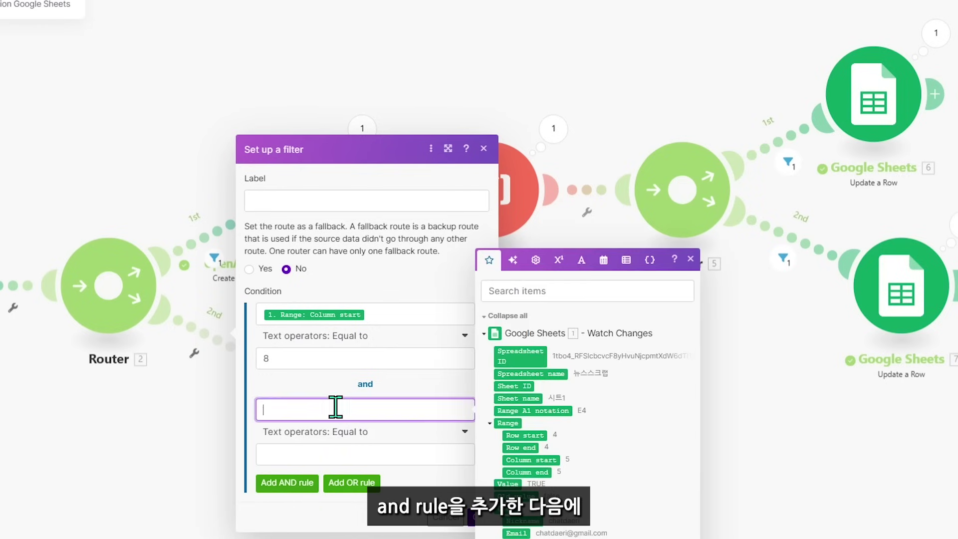
{"action": "left_click", "coordinate": [516, 466]}
{"action": "left_click", "coordinate": [364, 455]}
{"action": "type", "text": "8"}
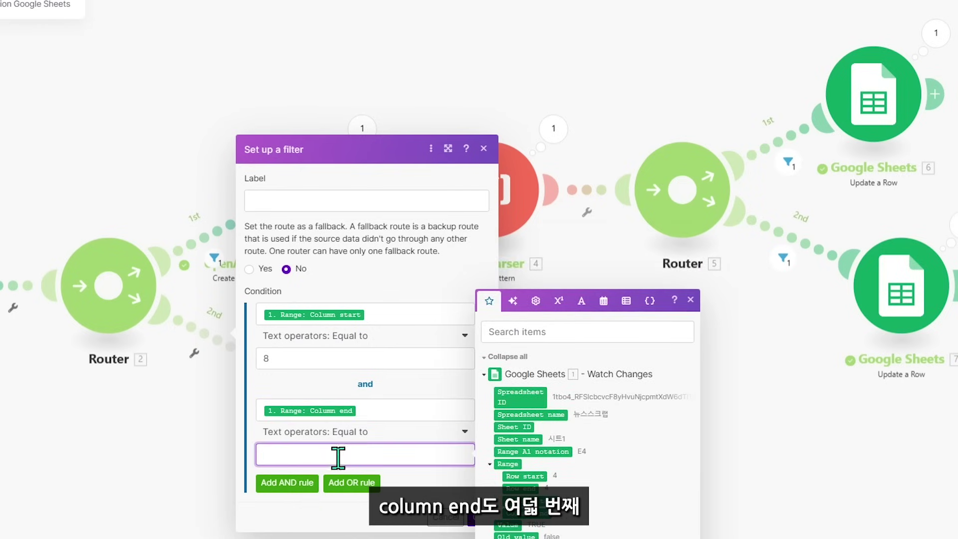
- Add AND rules to the filter for Old value equal to false and for Value, and save the filter
{"action": "left_click", "coordinate": [298, 482]}
{"action": "left_click", "coordinate": [395, 455]}
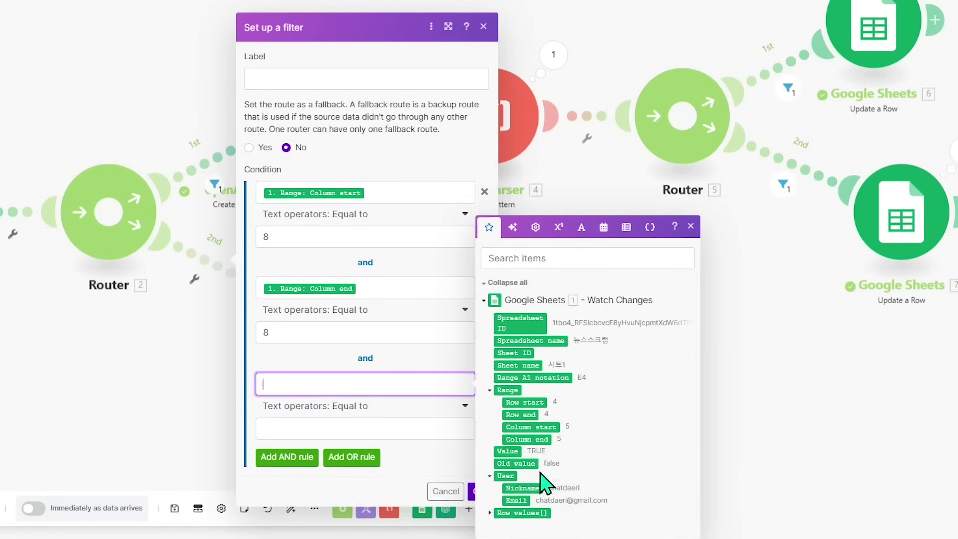
{"action": "left_click", "coordinate": [516, 536]}
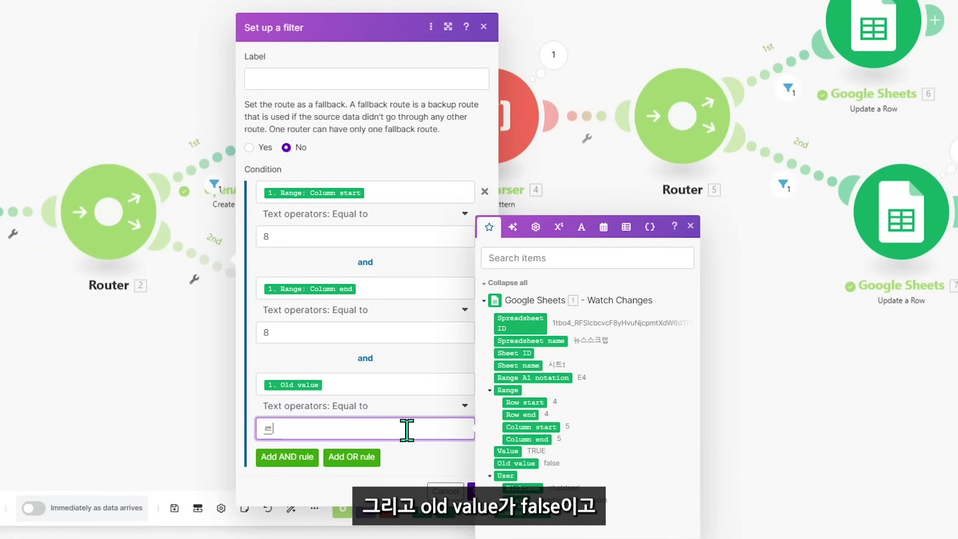
{"action": "left_click", "coordinate": [304, 459]}
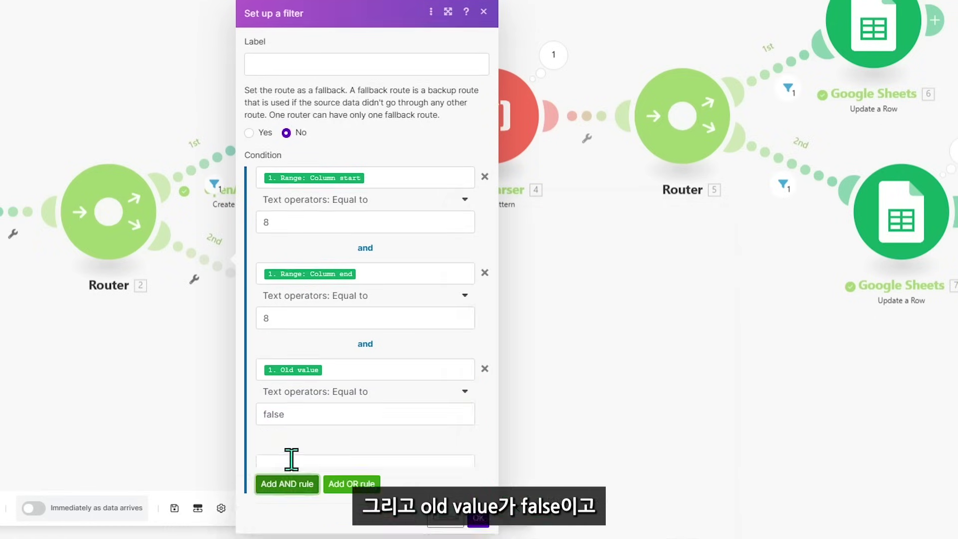
{"action": "left_click", "coordinate": [508, 450]}
{"action": "left_click", "coordinate": [412, 463]}
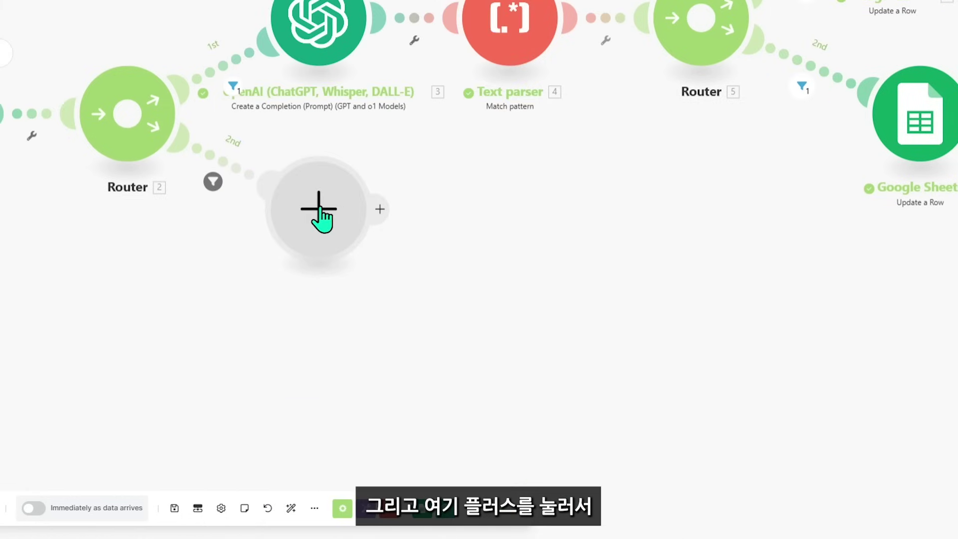
- Add a Flow Control Router as the module on the first router's second route
{"action": "left_click", "coordinate": [321, 214]}
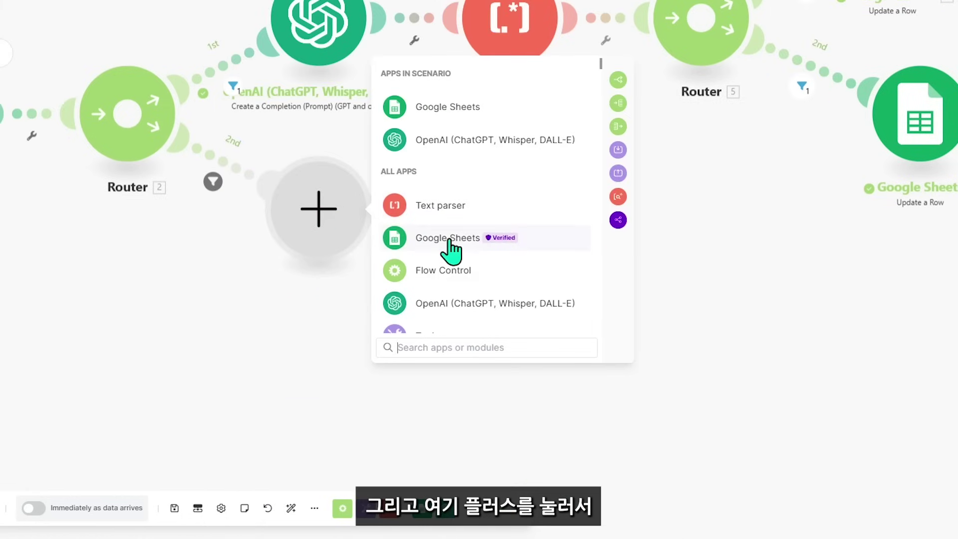
{"action": "left_click", "coordinate": [438, 270]}
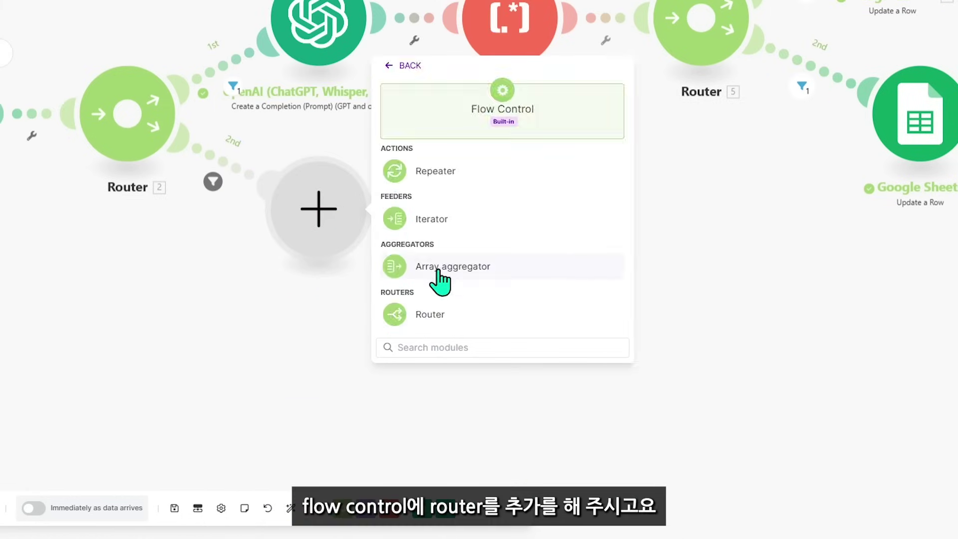
{"action": "left_click", "coordinate": [453, 317]}
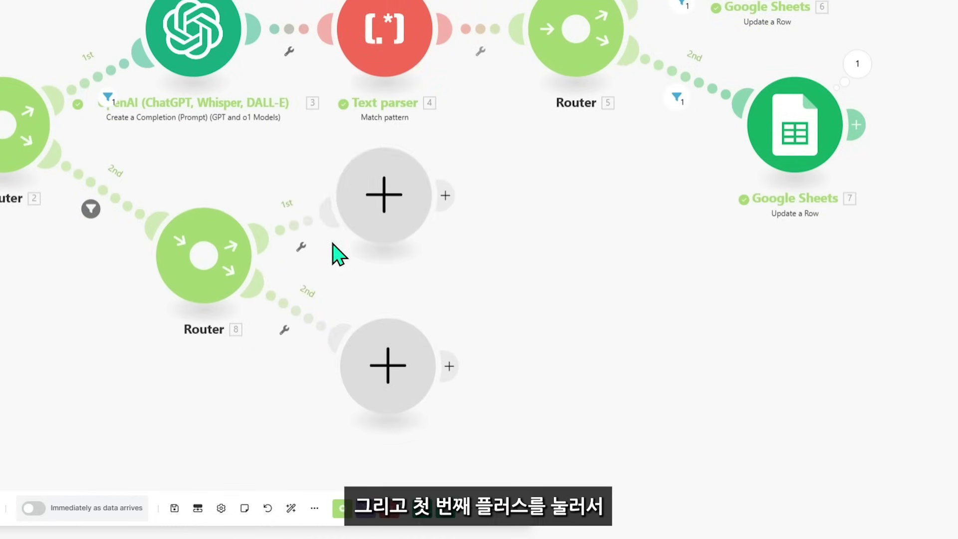
- Add a LinkedIn Create a User Text Post module to the new router's first route
{"action": "left_click", "coordinate": [384, 196]}
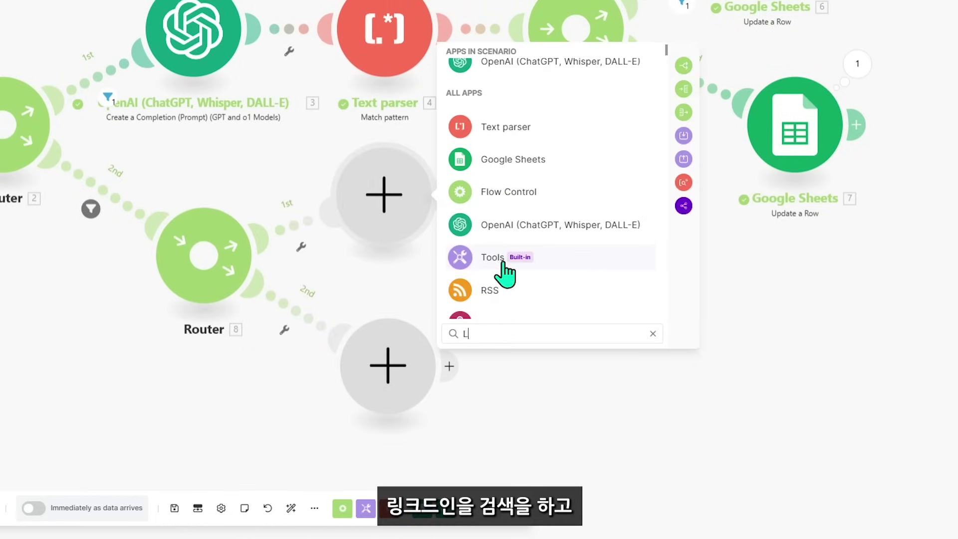
{"action": "type", "text": "LINKED"}
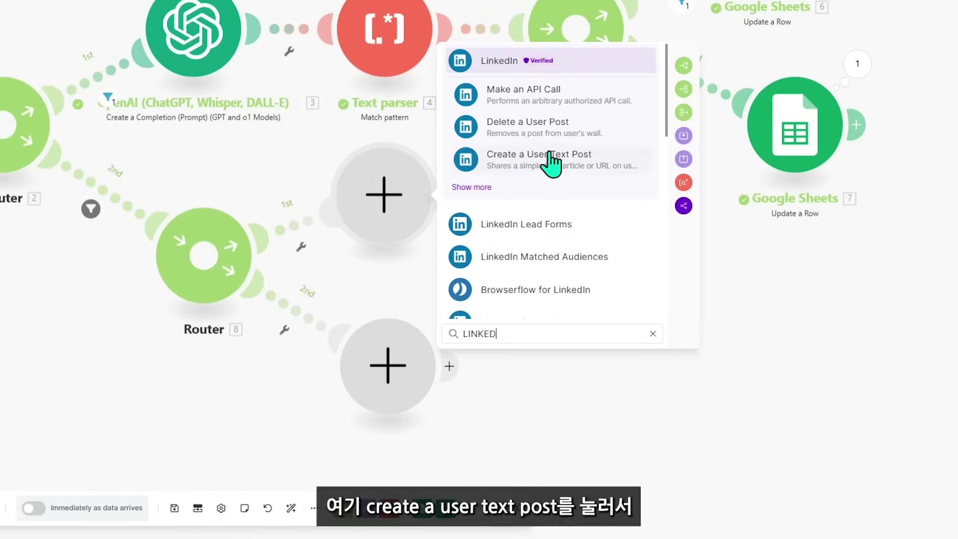
{"action": "left_click", "coordinate": [558, 167]}
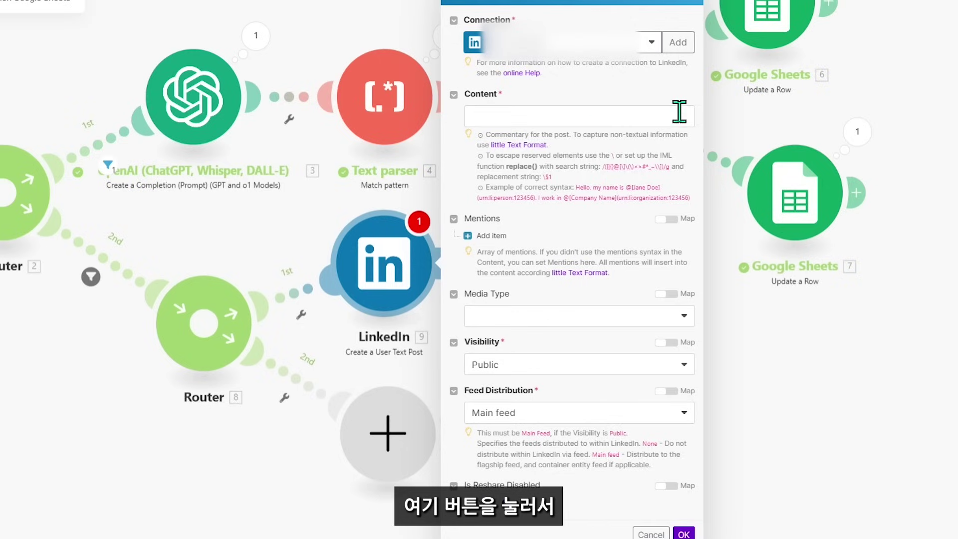
- Check the 링크드인 column in the 뉴스스크랩 sheet, map Row values F to the LinkedIn post's Content and save the module
{"action": "left_click", "coordinate": [574, 84]}
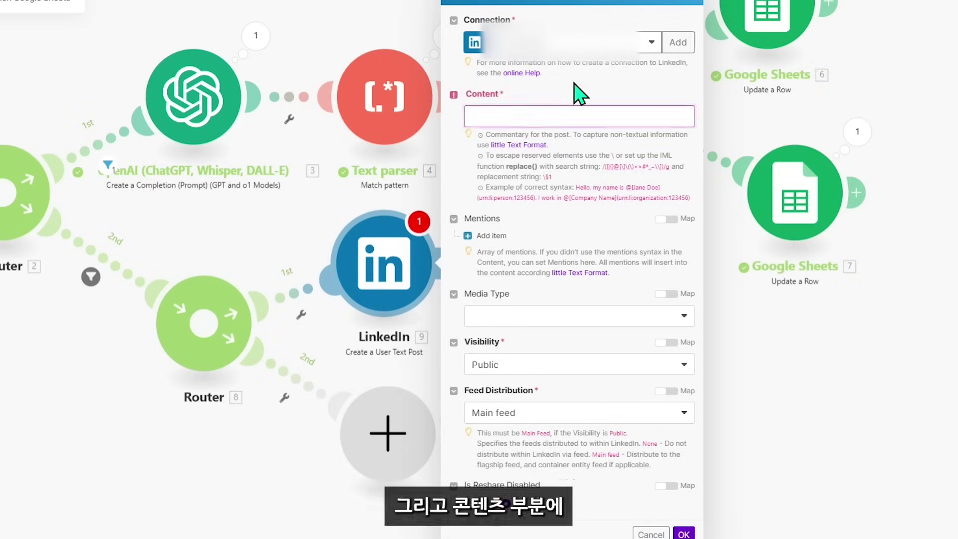
{"action": "left_click", "coordinate": [517, 111]}
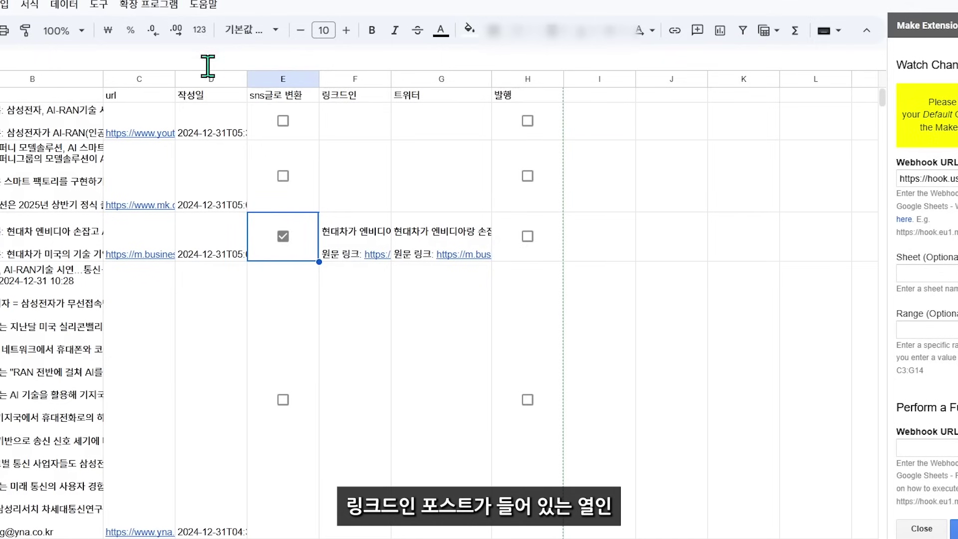
{"action": "left_click", "coordinate": [324, 79]}
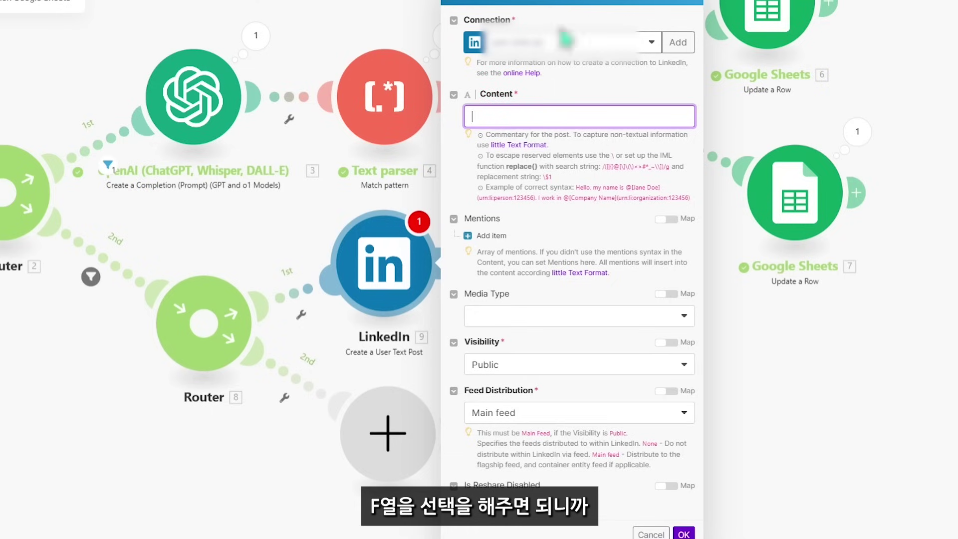
{"action": "left_click", "coordinate": [512, 116]}
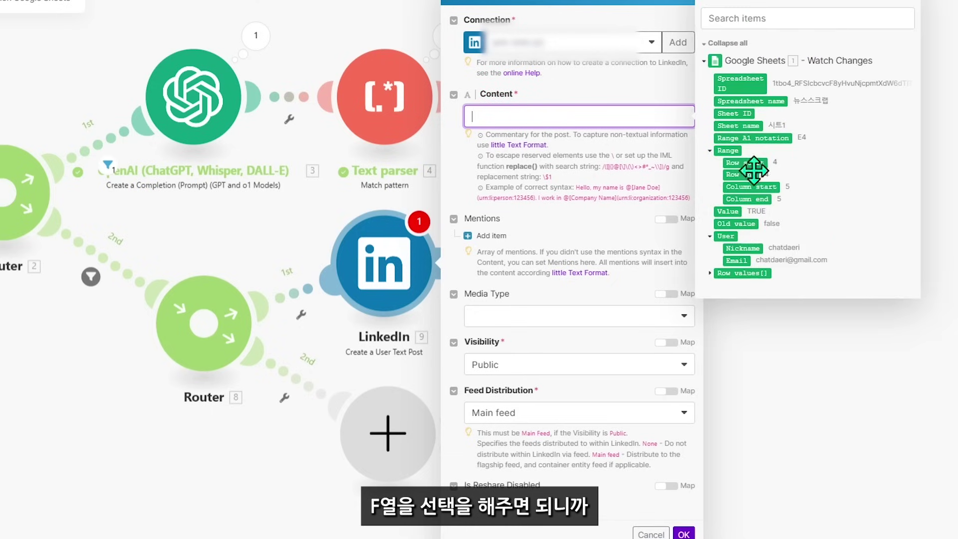
{"action": "left_click", "coordinate": [709, 273]}
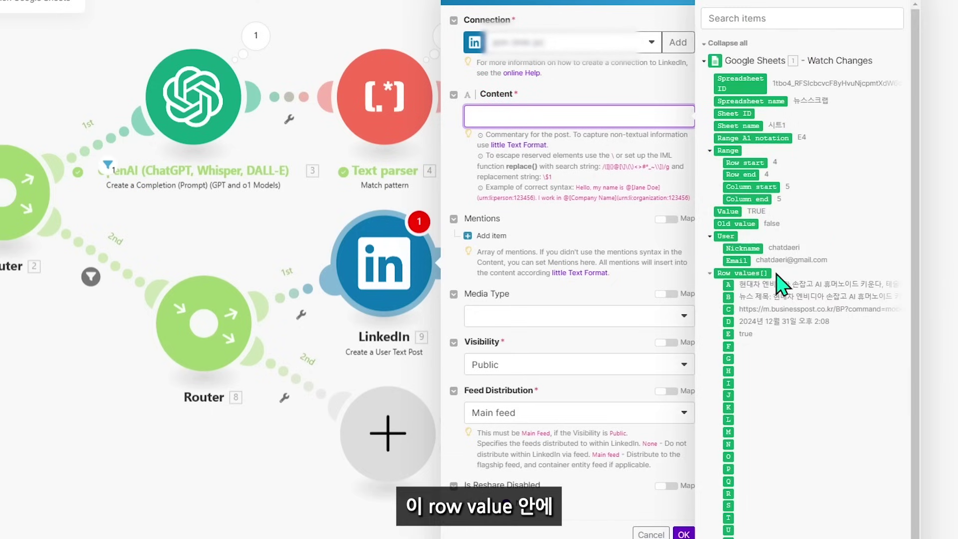
{"action": "left_click", "coordinate": [728, 346]}
{"action": "left_click", "coordinate": [547, 223]}
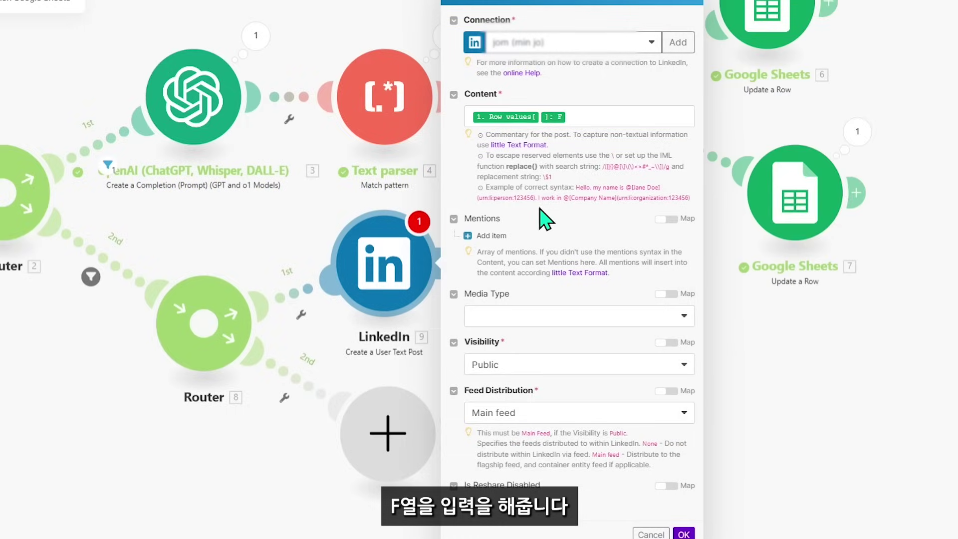
{"action": "left_click", "coordinate": [683, 533]}
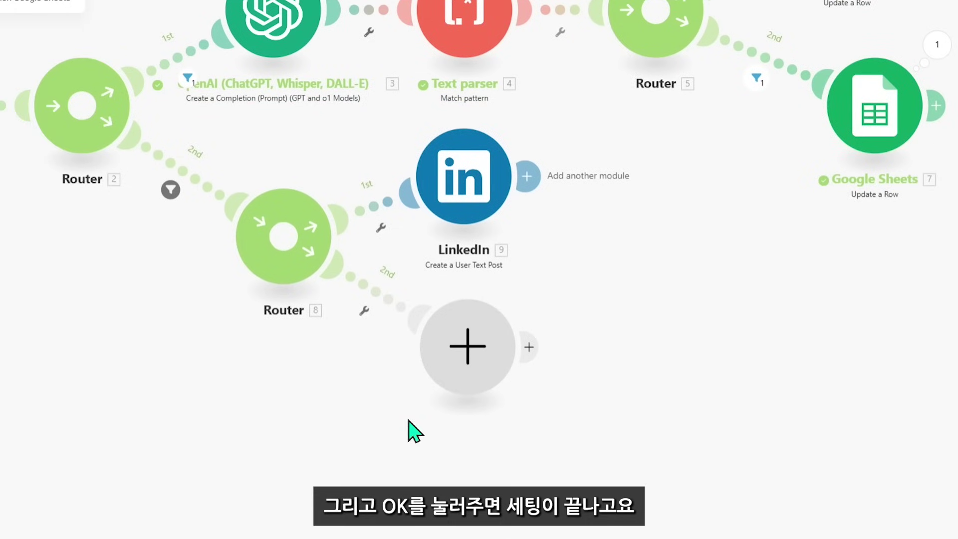
- Add an X (formerly Twitter) Create a Post module to the new router's second route
{"action": "left_click", "coordinate": [463, 346]}
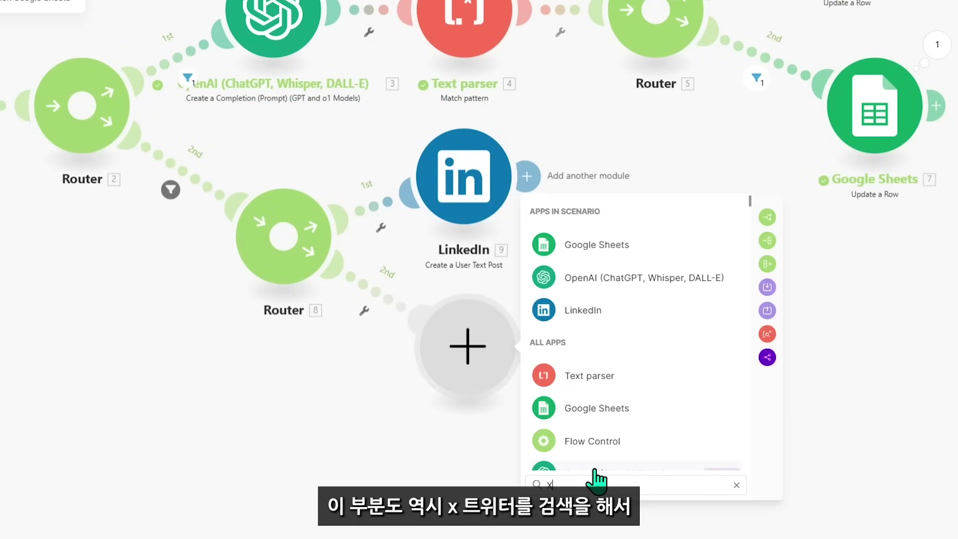
{"action": "type", "text": "X T"}
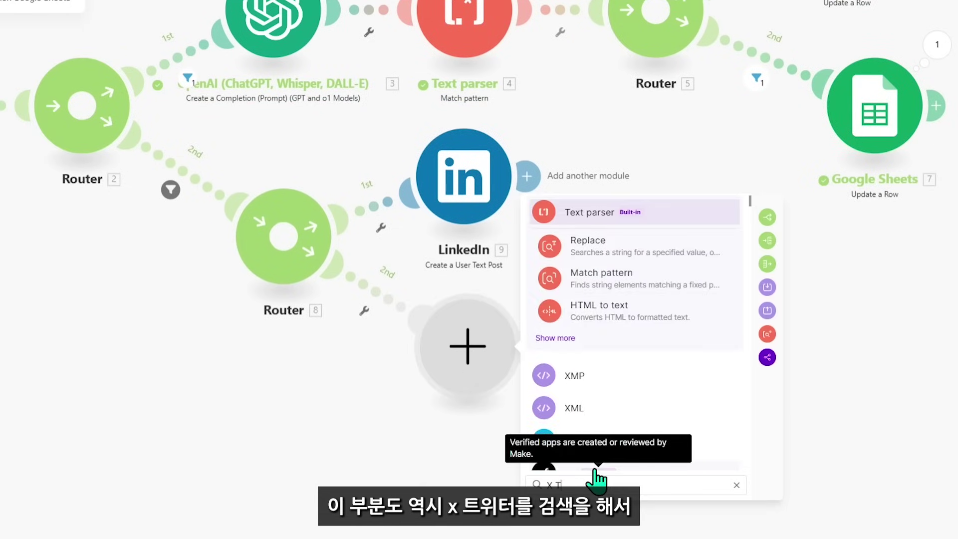
{"action": "type", "text": "WITTER"}
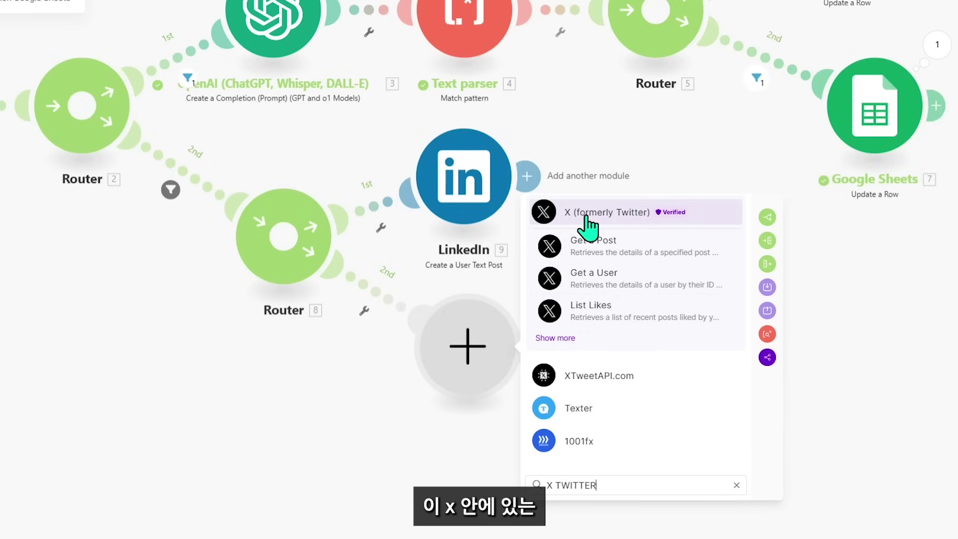
{"action": "left_click", "coordinate": [588, 217]}
{"action": "scroll", "coordinate": [611, 399], "scroll_direction": "down", "scroll_amount": 2}
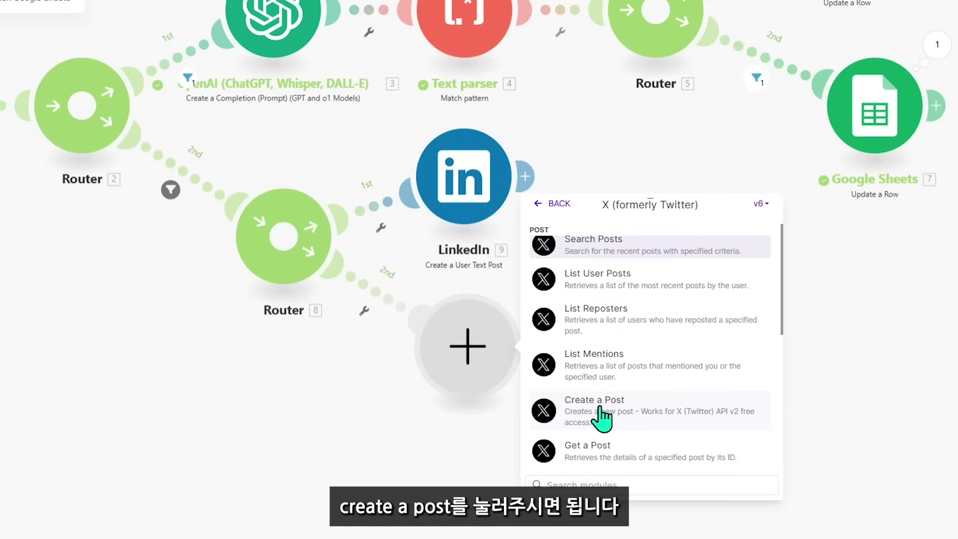
{"action": "left_click", "coordinate": [601, 417]}
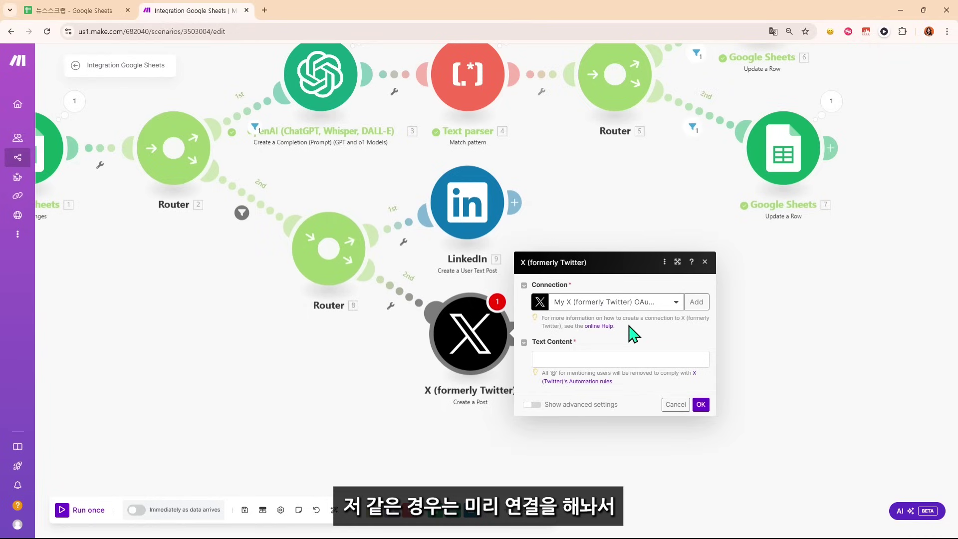
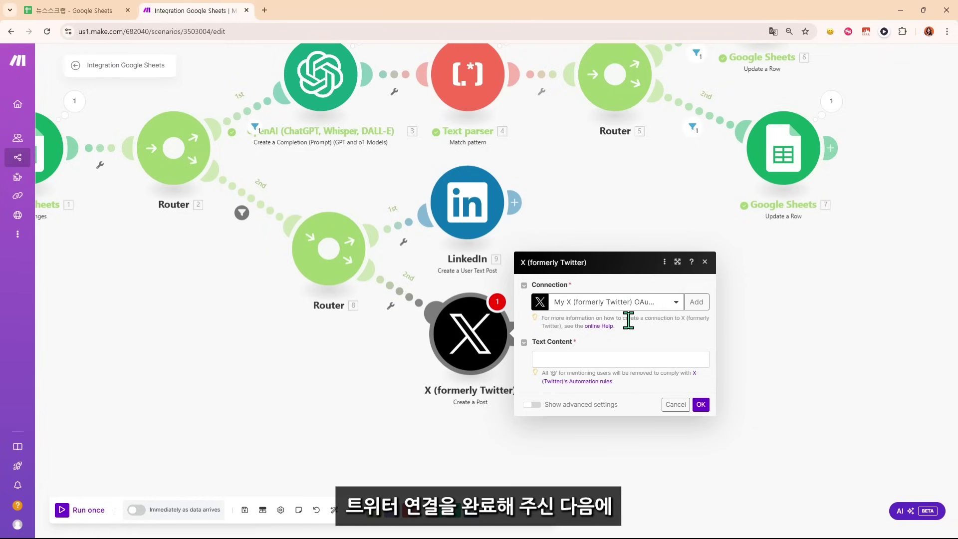
- Check the 트위터 column in the 뉴스스크랩 sheet, map Row values G to the X post's Text Content and save the module
{"action": "left_click", "coordinate": [613, 359]}
{"action": "left_click", "coordinate": [74, 11]}
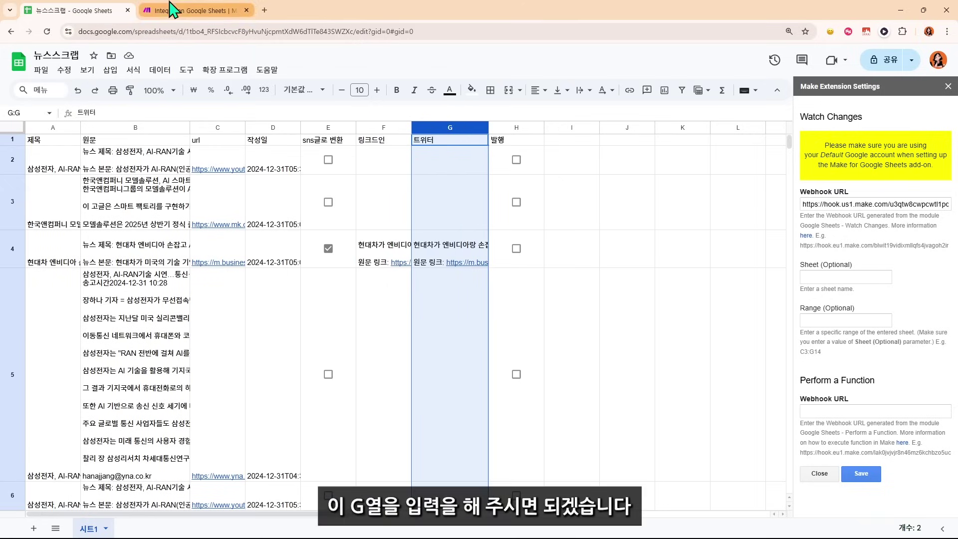
{"action": "left_click", "coordinate": [190, 10]}
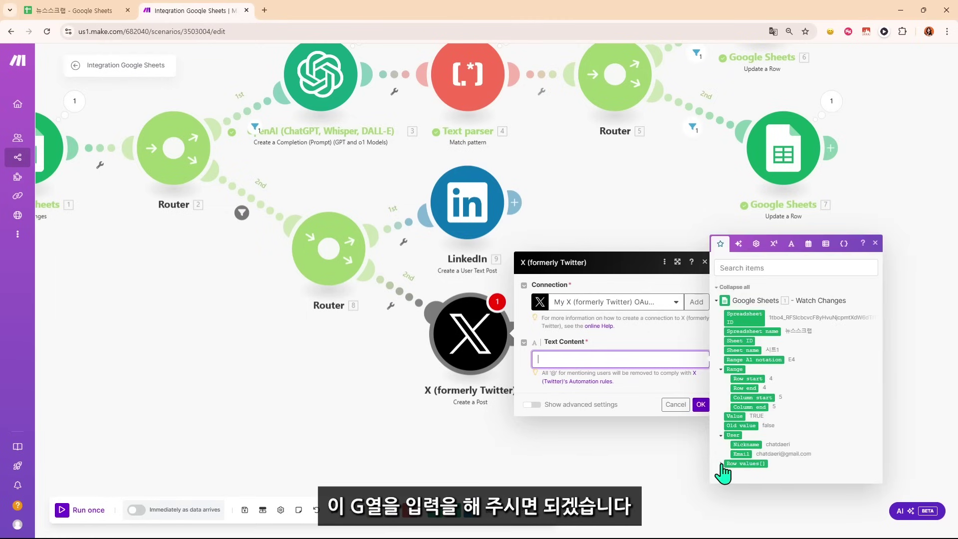
{"action": "left_click", "coordinate": [721, 464]}
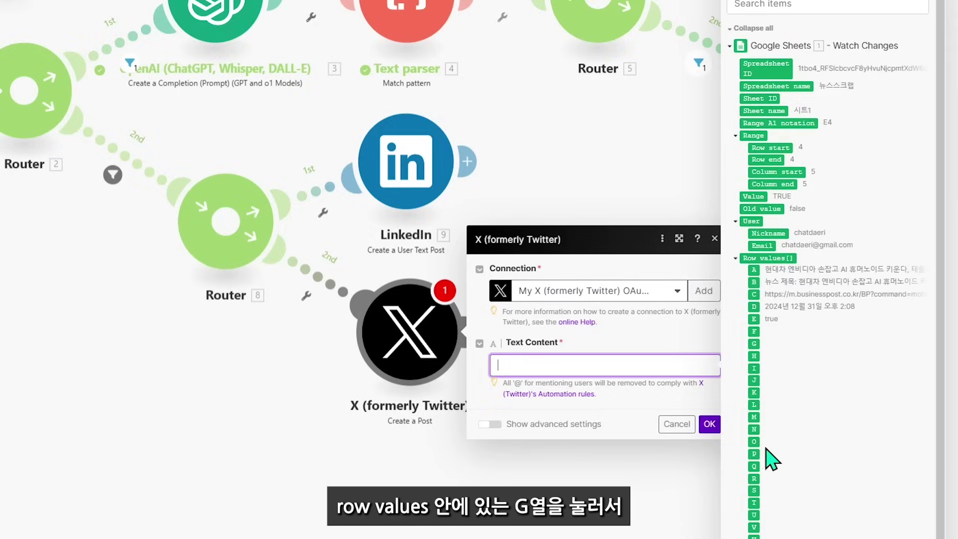
{"action": "left_click", "coordinate": [754, 343]}
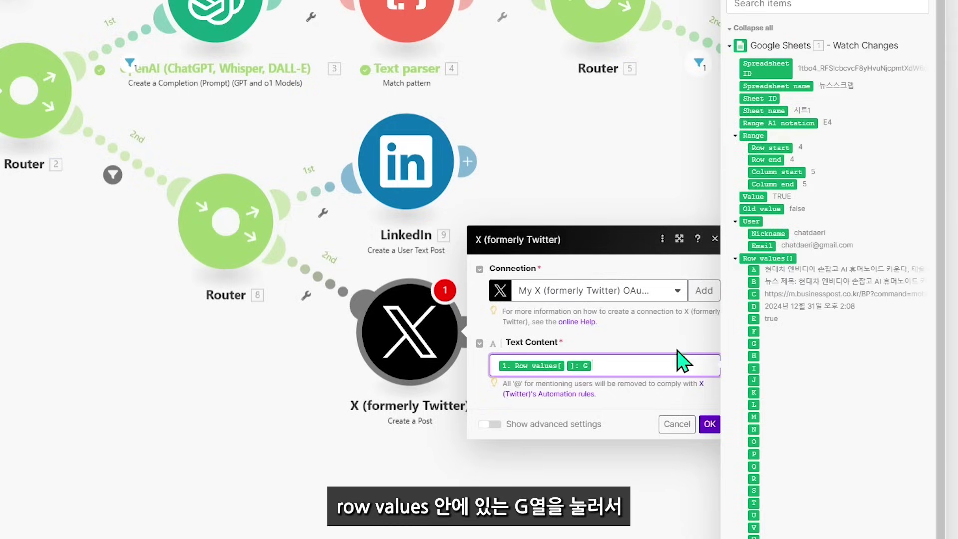
{"action": "left_click", "coordinate": [708, 425]}
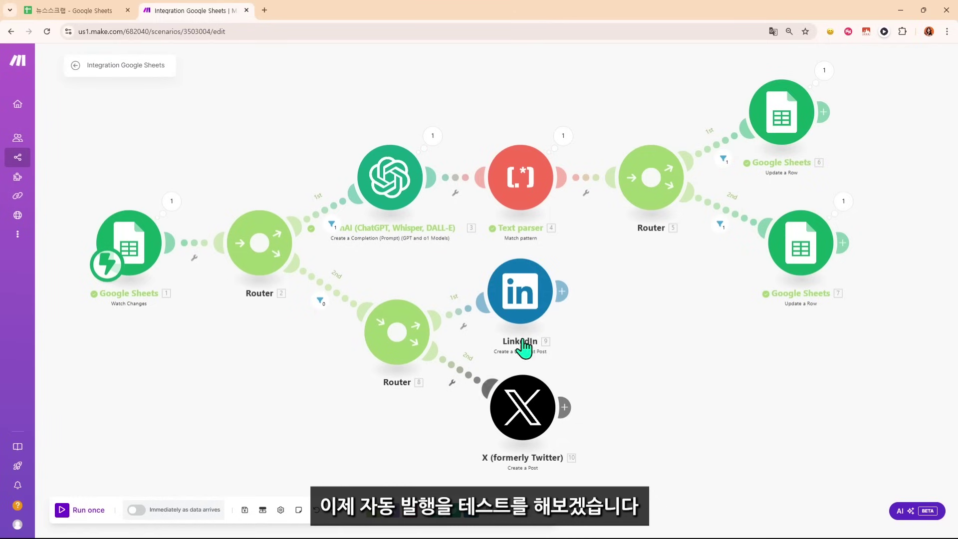
- Run the scenario once waiting for new data and tick row 2's 발행 checkbox in the 뉴스스크랩 sheet
{"action": "left_click", "coordinate": [62, 513]}
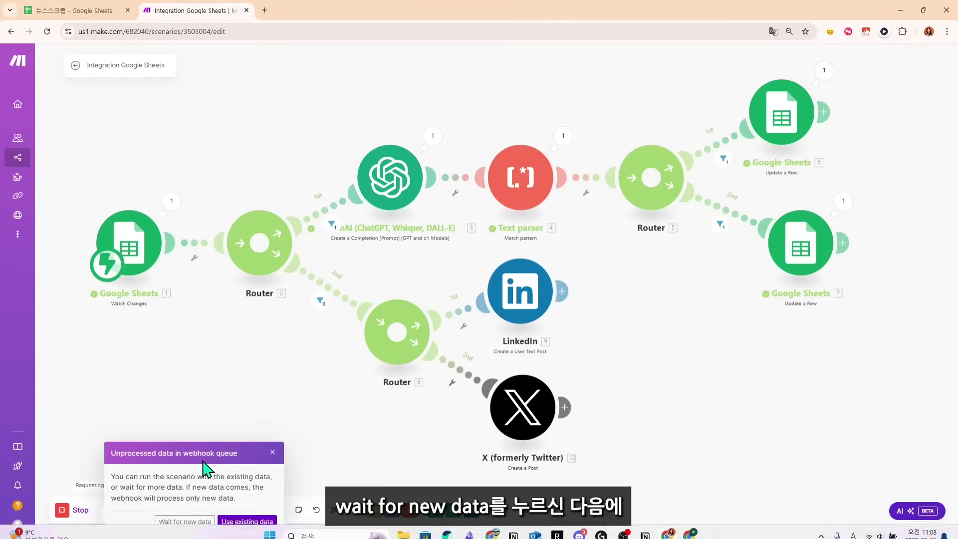
{"action": "left_click", "coordinate": [185, 520]}
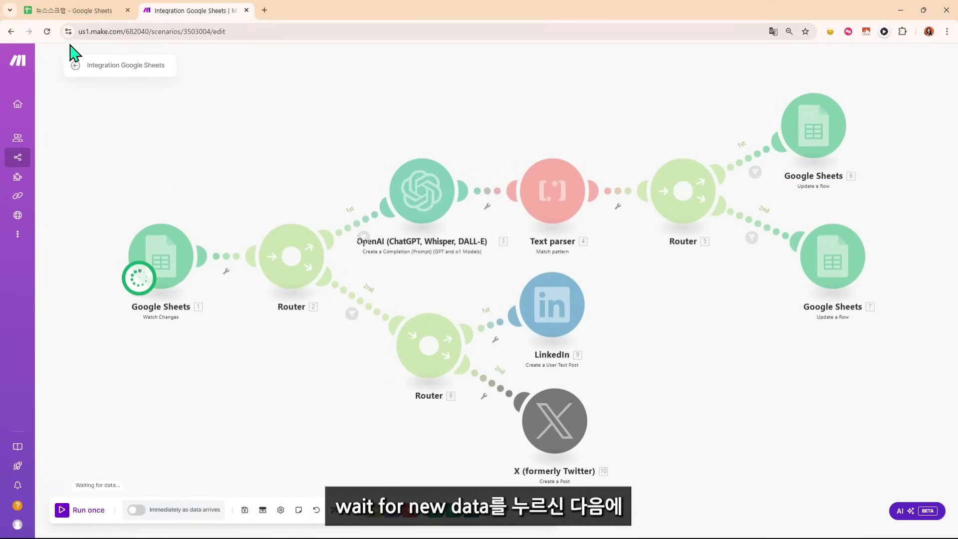
{"action": "left_click", "coordinate": [79, 12]}
{"action": "left_click", "coordinate": [624, 173]}
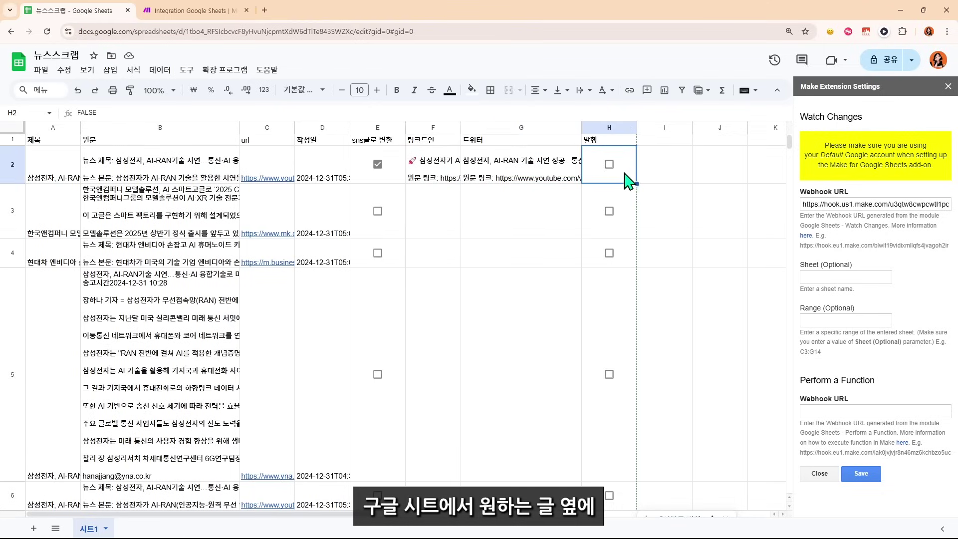
{"action": "left_click", "coordinate": [609, 165]}
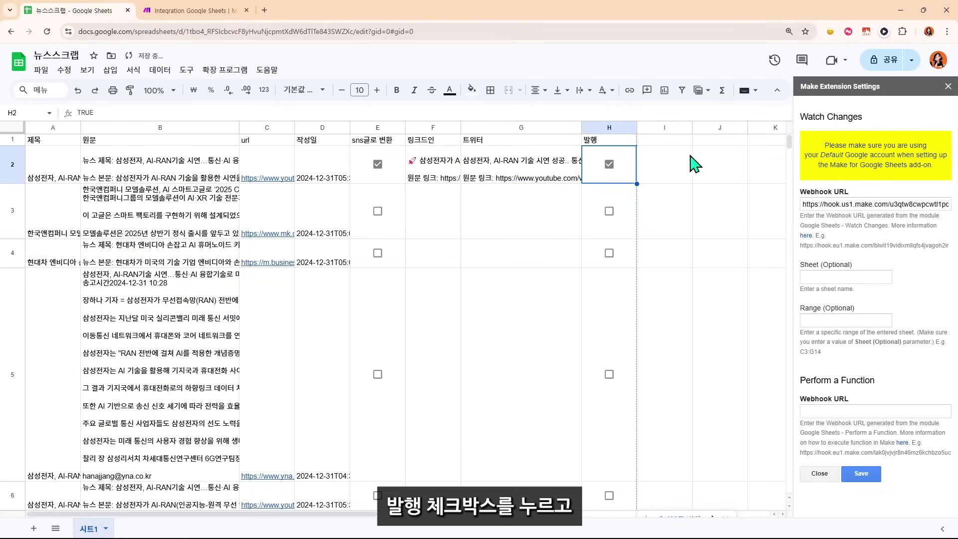
- Check in the Make scenario how the test run passes through the LinkedIn and X modules
{"action": "left_click", "coordinate": [212, 12]}
{"action": "left_click_drag", "start_coordinate": [409, 434], "coordinate": [320, 406]}
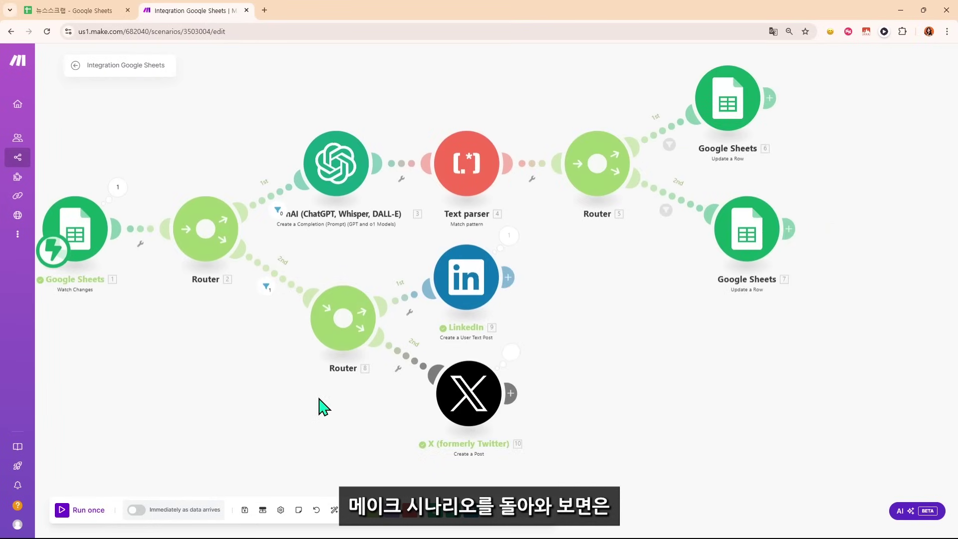
{"action": "left_click_drag", "start_coordinate": [557, 303], "coordinate": [460, 319]}
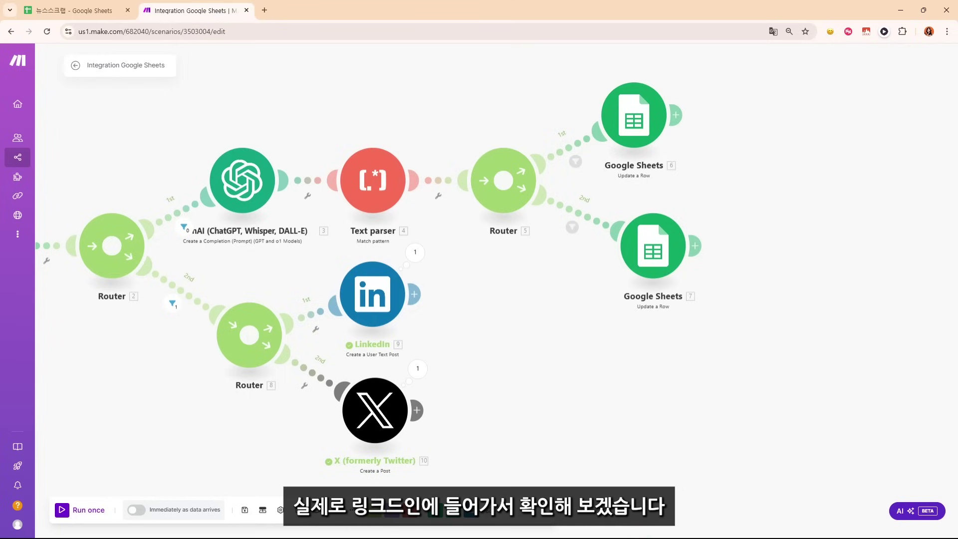
- Switch to the other Chrome window and check the newly published news post on the X profile
{"action": "mouse_move", "coordinate": [689, 532]}
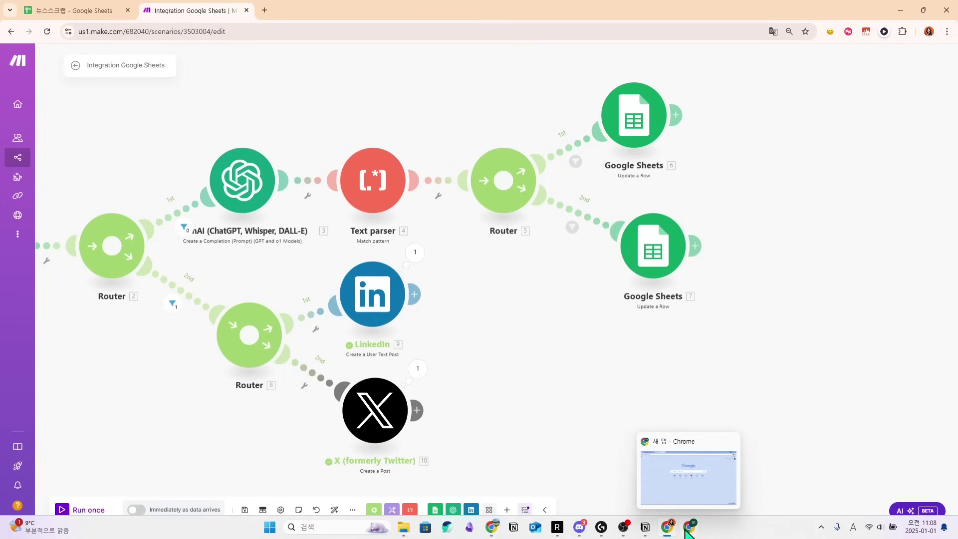
{"action": "left_click", "coordinate": [689, 532]}
{"action": "left_click", "coordinate": [47, 31]}
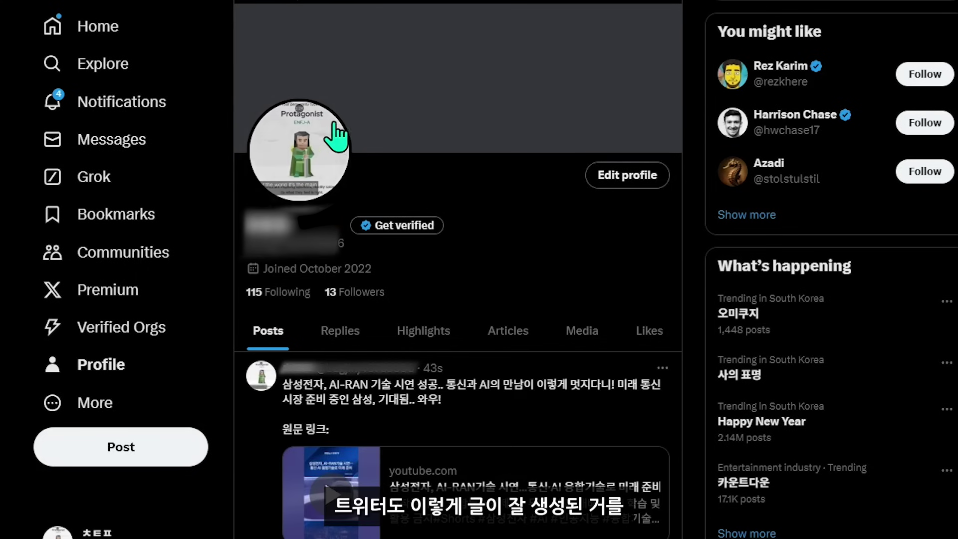
{"action": "scroll", "coordinate": [329, 135], "scroll_direction": "down", "scroll_amount": 3}
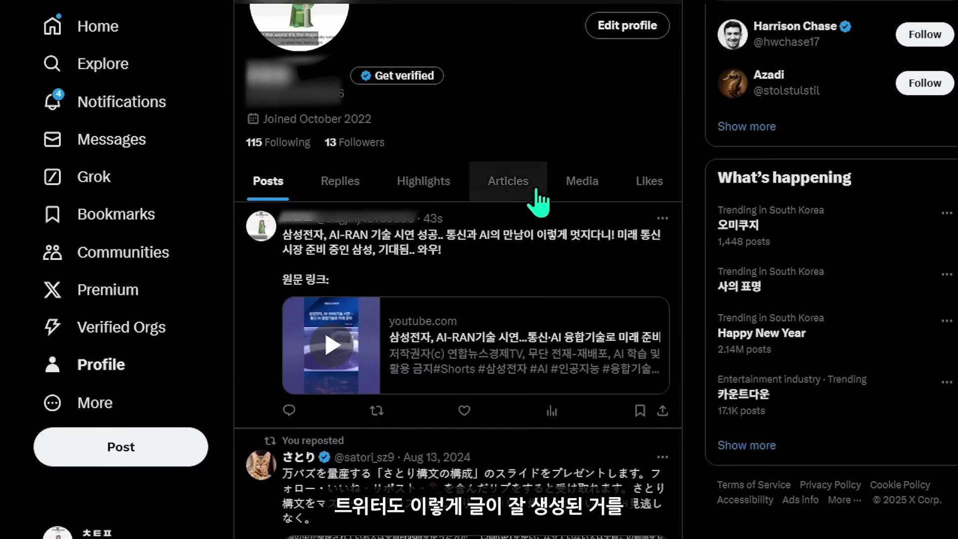
{"action": "scroll", "coordinate": [470, 307], "scroll_direction": "down", "scroll_amount": 1}
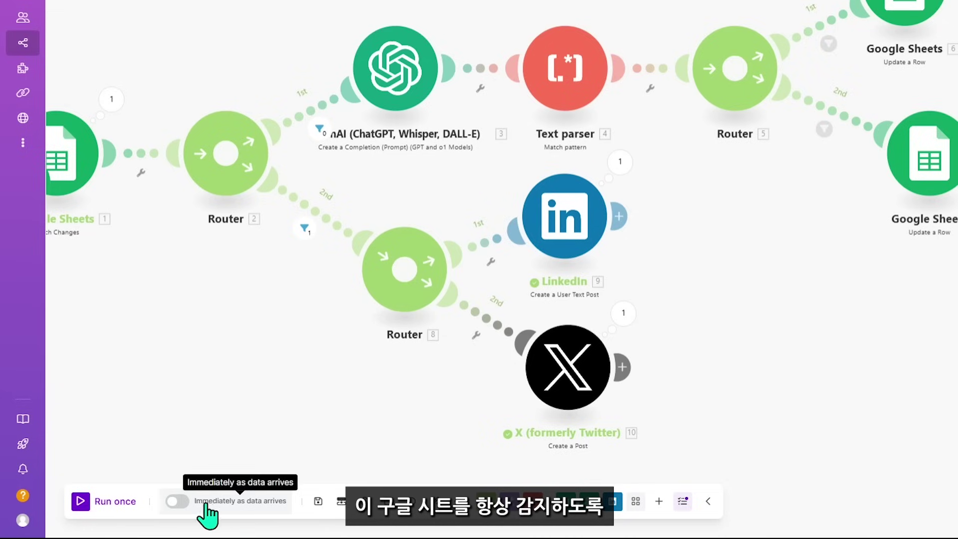
- Activate the scenario to run immediately as data arrives and delete the old data in the webhook queue
{"action": "left_click", "coordinate": [242, 501]}
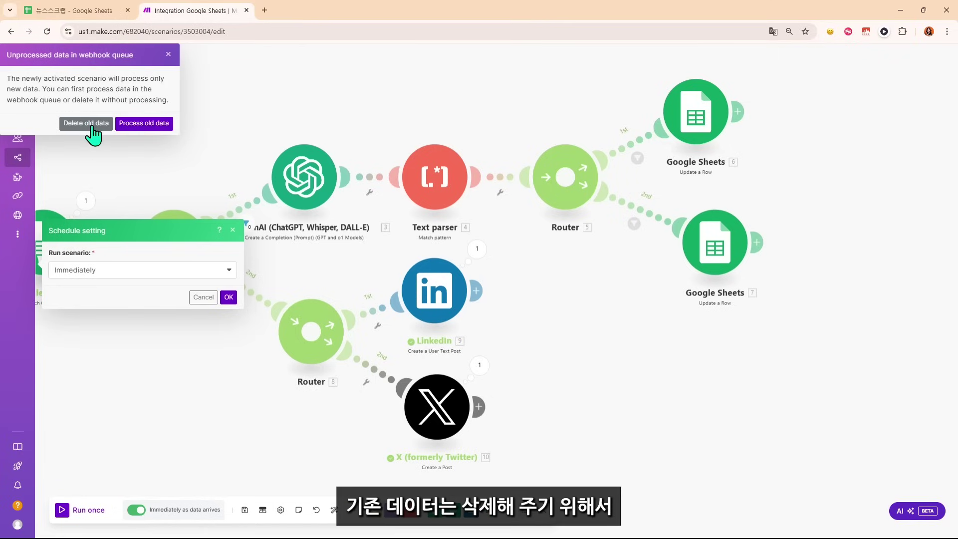
{"action": "left_click", "coordinate": [91, 125]}
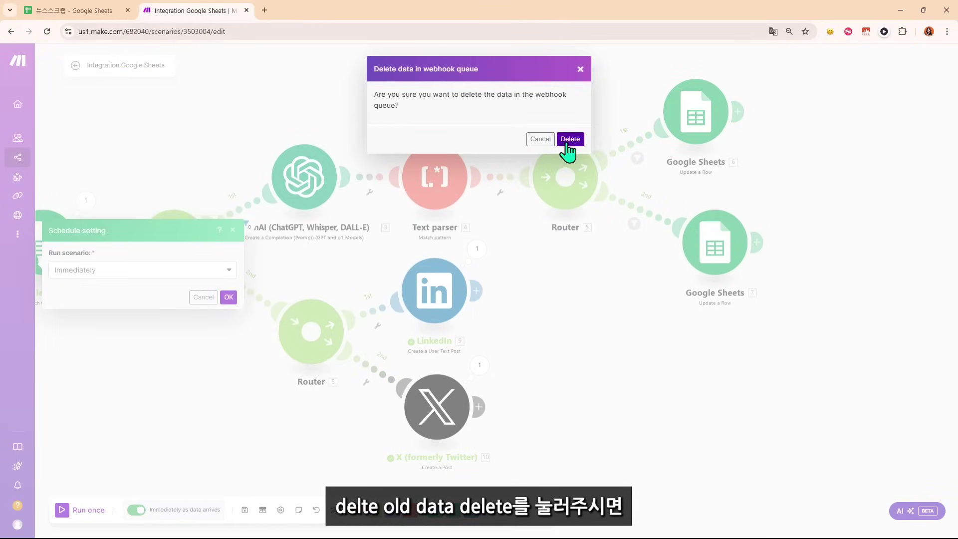
{"action": "left_click", "coordinate": [569, 140]}
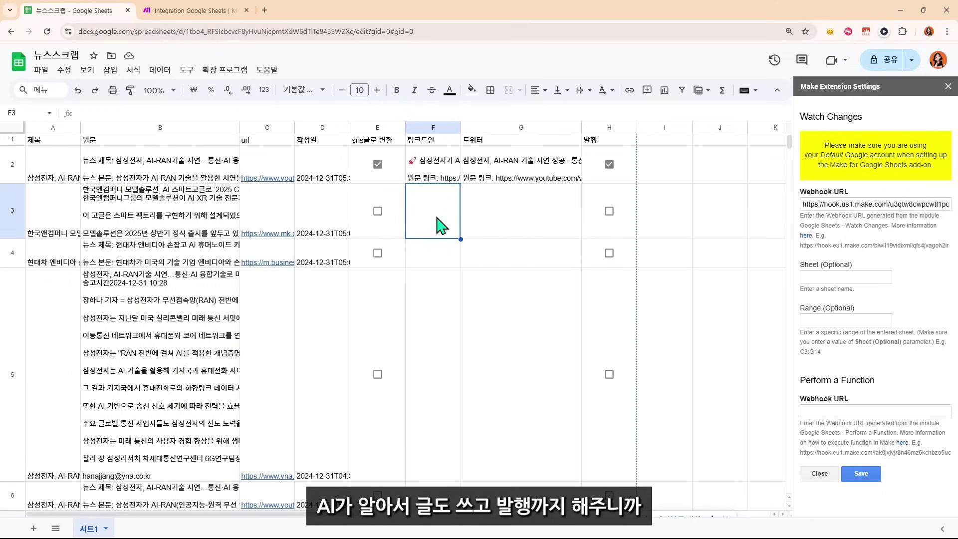
{"action": "left_click_drag", "start_coordinate": [438, 226], "coordinate": [517, 219]}
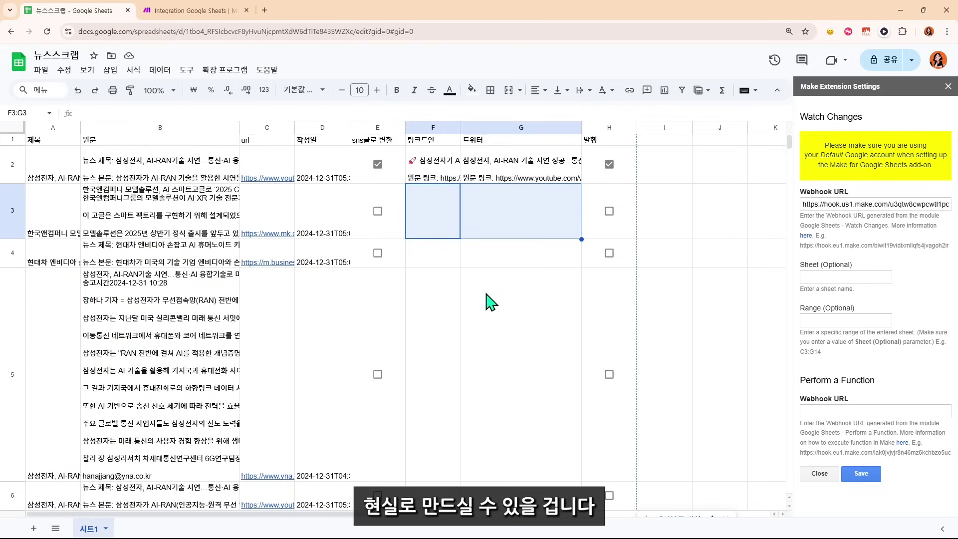
{"action": "scroll", "coordinate": [462, 260], "scroll_direction": "down", "scroll_amount": 2}
{"action": "left_click", "coordinate": [462, 260]}
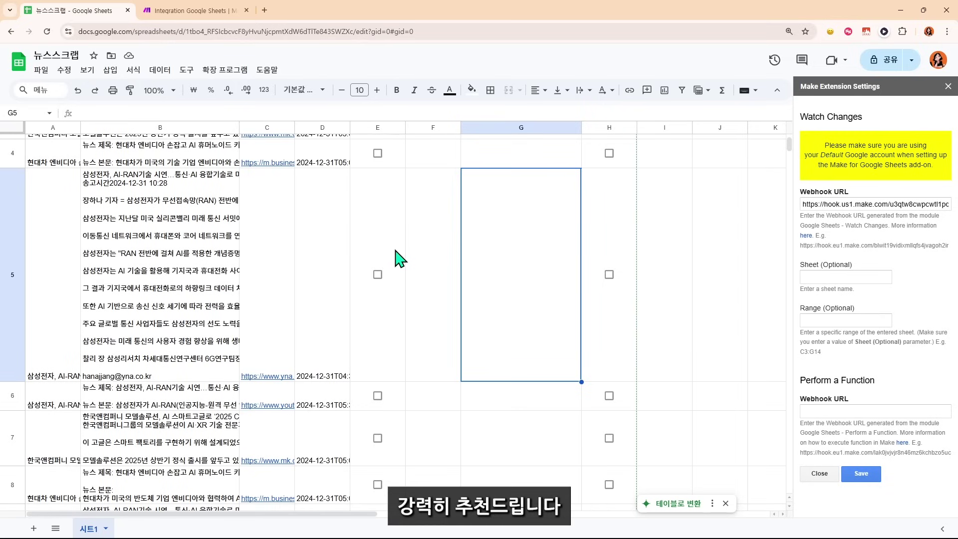
{"action": "scroll", "coordinate": [399, 258], "scroll_direction": "up", "scroll_amount": 2}
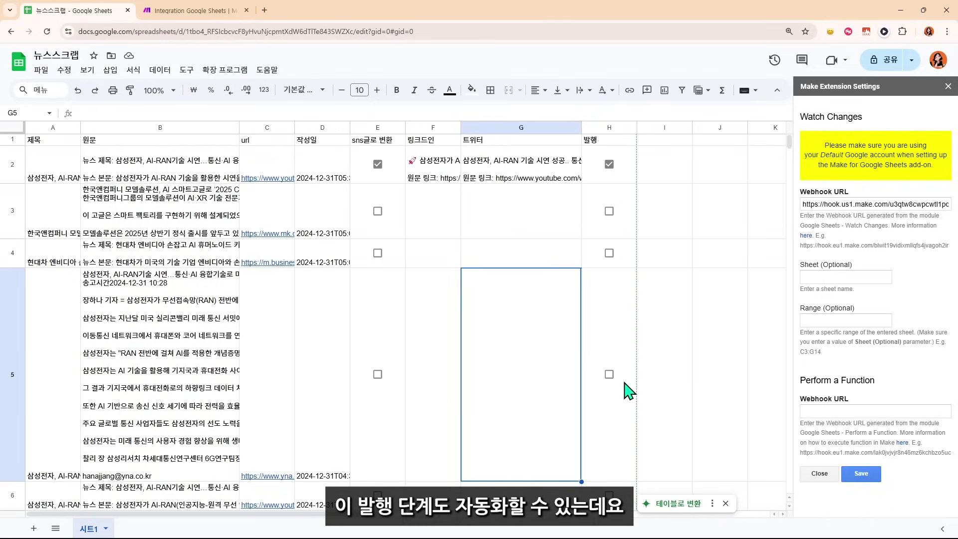
{"action": "left_click", "coordinate": [190, 11]}
{"action": "left_click_drag", "start_coordinate": [343, 120], "coordinate": [175, 143]}
{"action": "scroll", "coordinate": [468, 368], "scroll_direction": "down", "scroll_amount": 3}
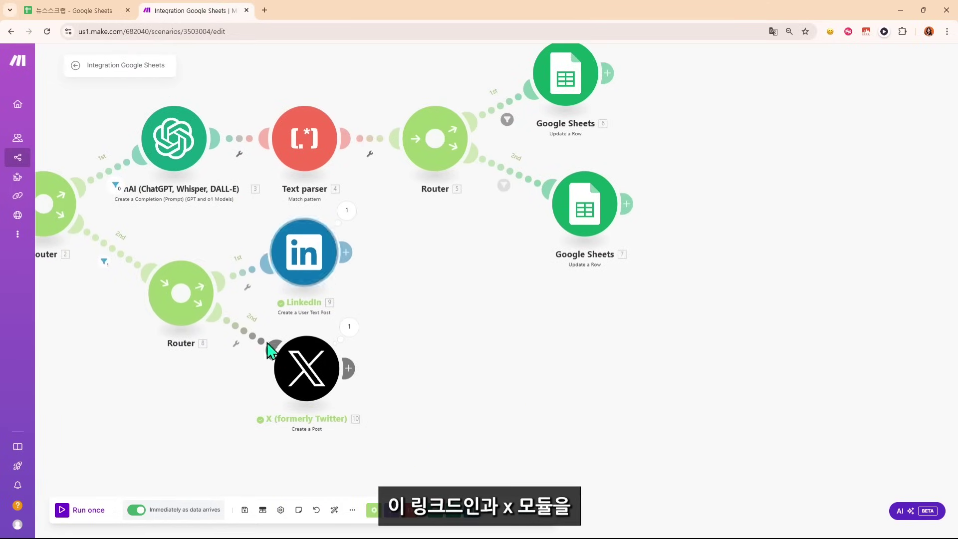
{"action": "scroll", "coordinate": [342, 317], "scroll_direction": "right", "scroll_amount": 3}
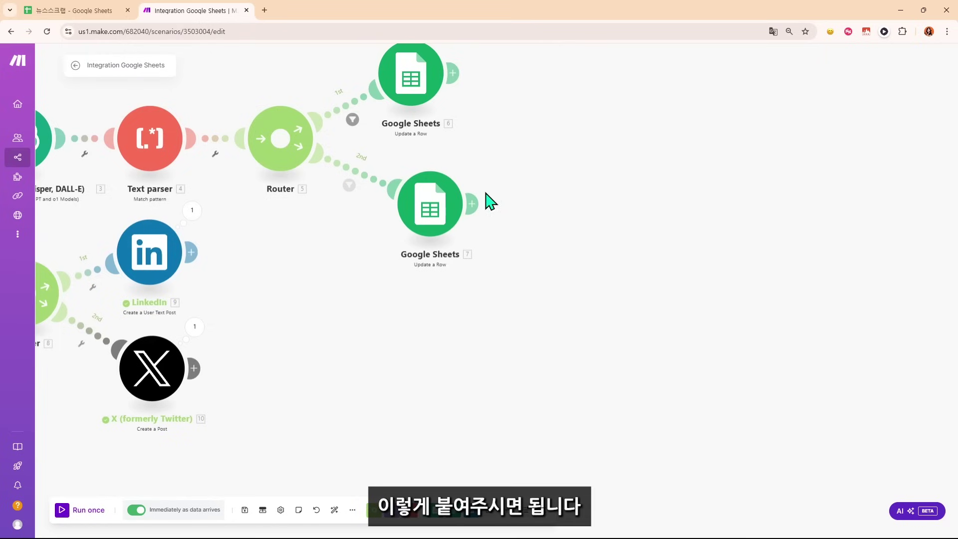
{"action": "scroll", "coordinate": [314, 146], "scroll_direction": "left", "scroll_amount": 3}
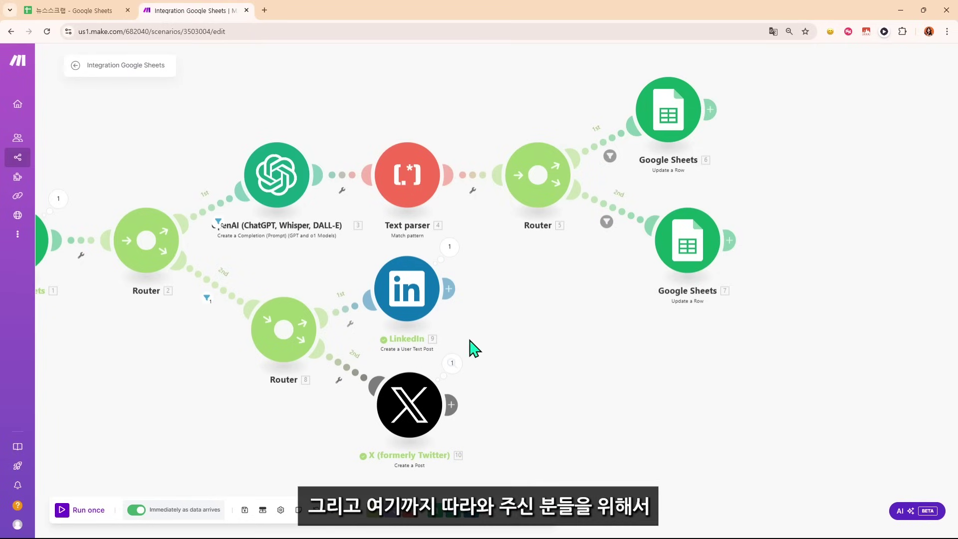
- Examine the SNS 자동화 시나리오 템플릿 & 프롬프트 page, expanding the 뉴스 자동 수집 시나리오 and SNS 글 자동 작성 & 발행 시나리오 sections
{"action": "left_click_drag", "start_coordinate": [241, 79], "coordinate": [681, 83]}
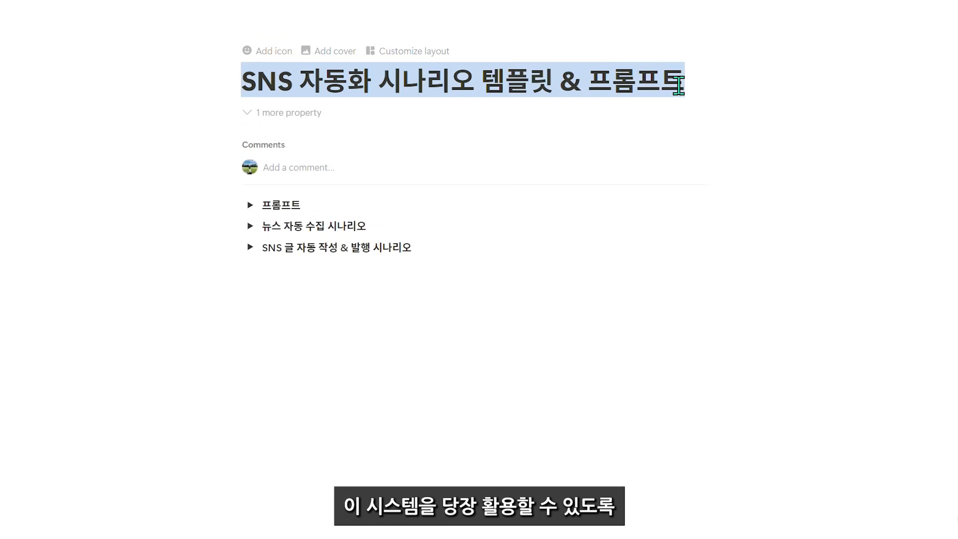
{"action": "left_click", "coordinate": [372, 224]}
{"action": "left_click", "coordinate": [255, 231]}
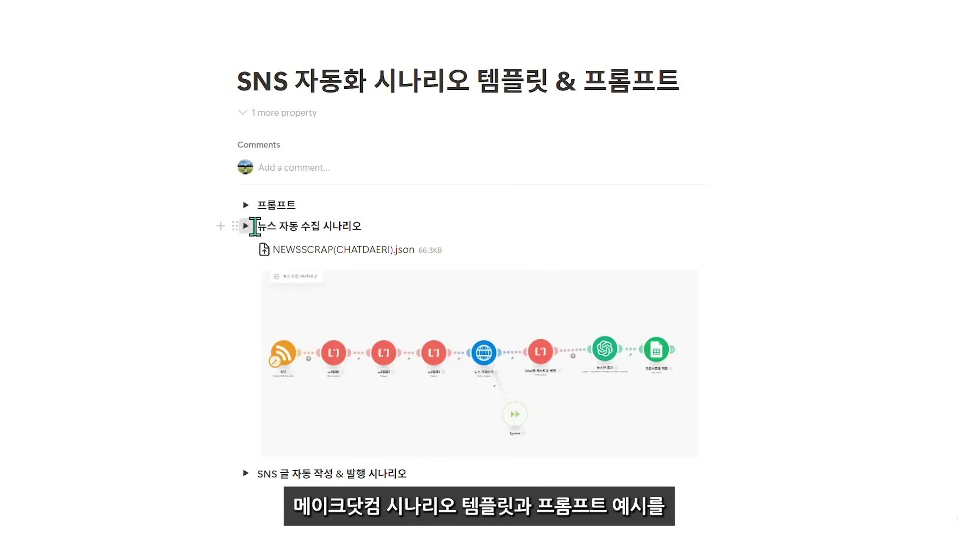
{"action": "scroll", "coordinate": [257, 219], "scroll_direction": "down", "scroll_amount": 3}
{"action": "left_click", "coordinate": [244, 344]}
{"action": "scroll", "coordinate": [269, 331], "scroll_direction": "down", "scroll_amount": 5}
{"action": "scroll", "coordinate": [264, 329], "scroll_direction": "up", "scroll_amount": 2}
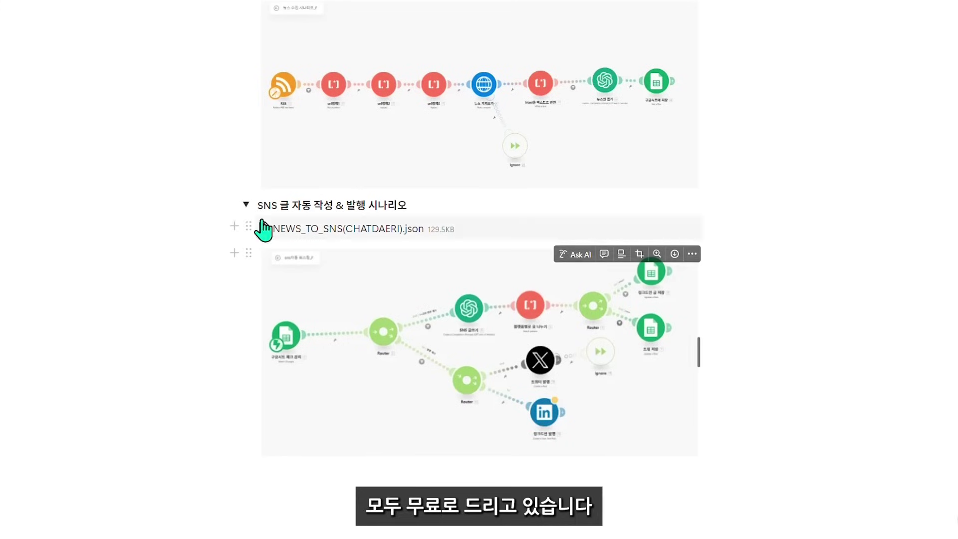
{"action": "scroll", "coordinate": [317, 232], "scroll_direction": "up", "scroll_amount": 2}
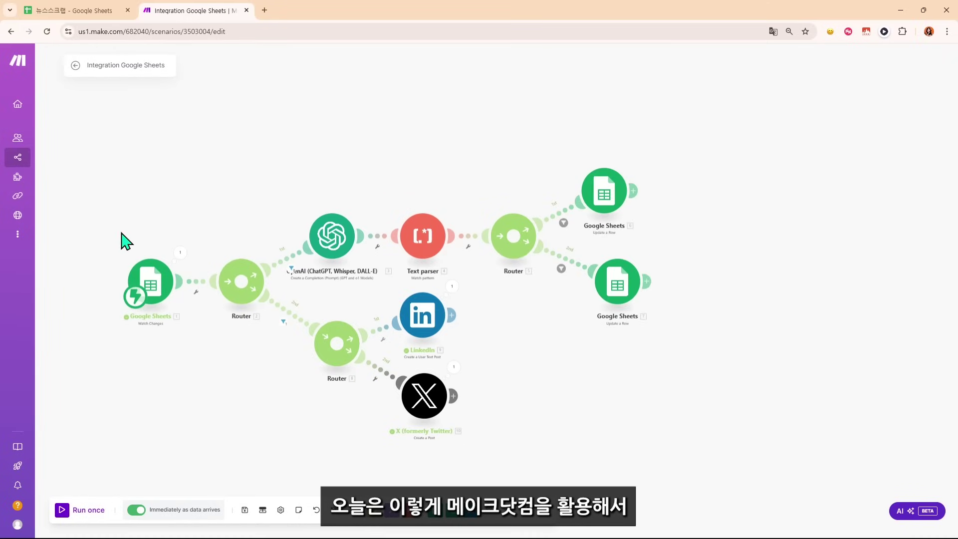
{"action": "left_click_drag", "start_coordinate": [188, 381], "coordinate": [216, 373]}
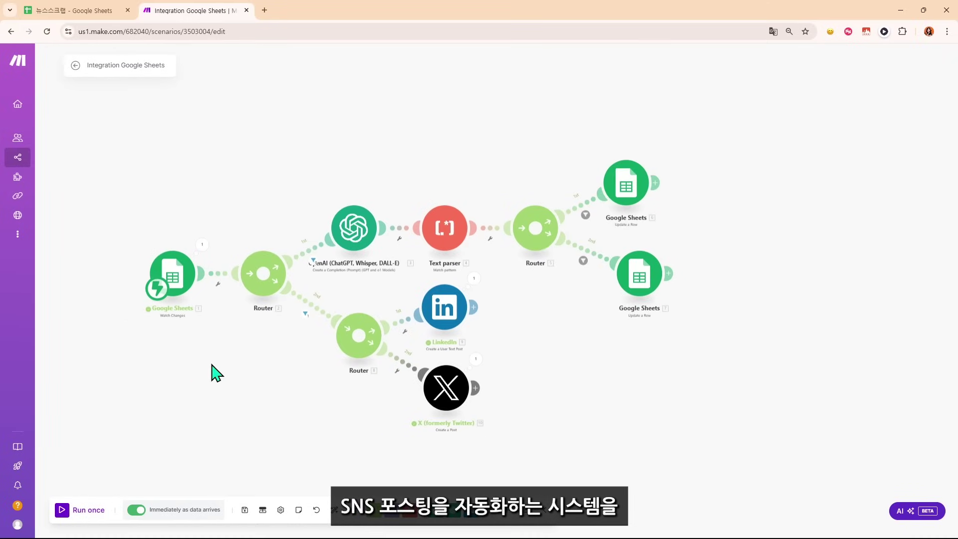